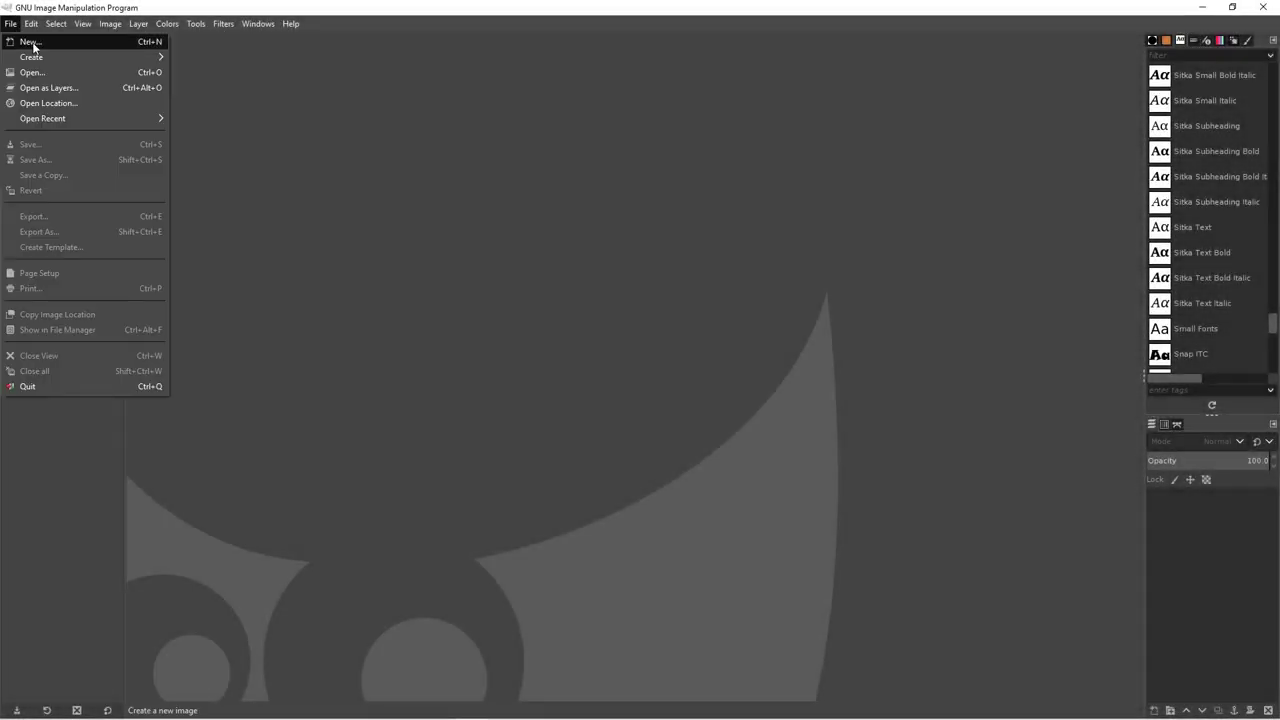
Create a new 1280×720 image
click(29, 42)
key(Tab)
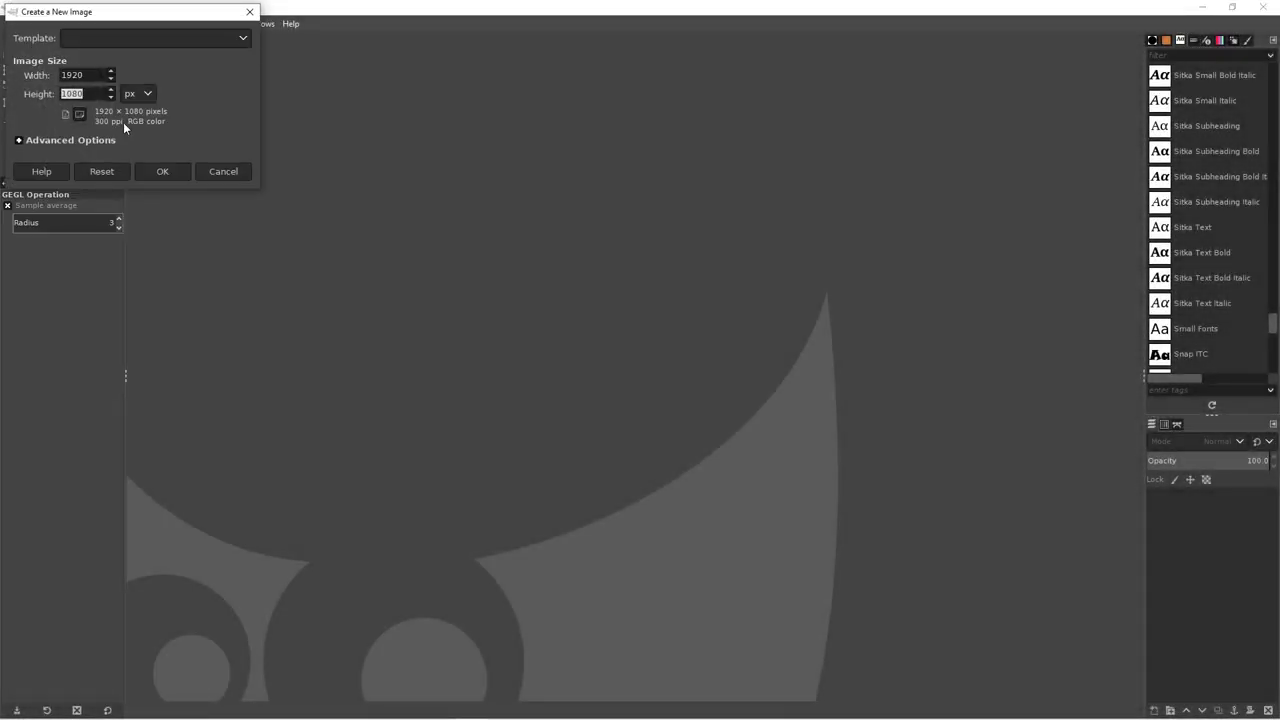
key(Down)
click(85, 75)
click(162, 171)
Add an alpha channel to the background layer and clear it to transparency
right_click(435, 378)
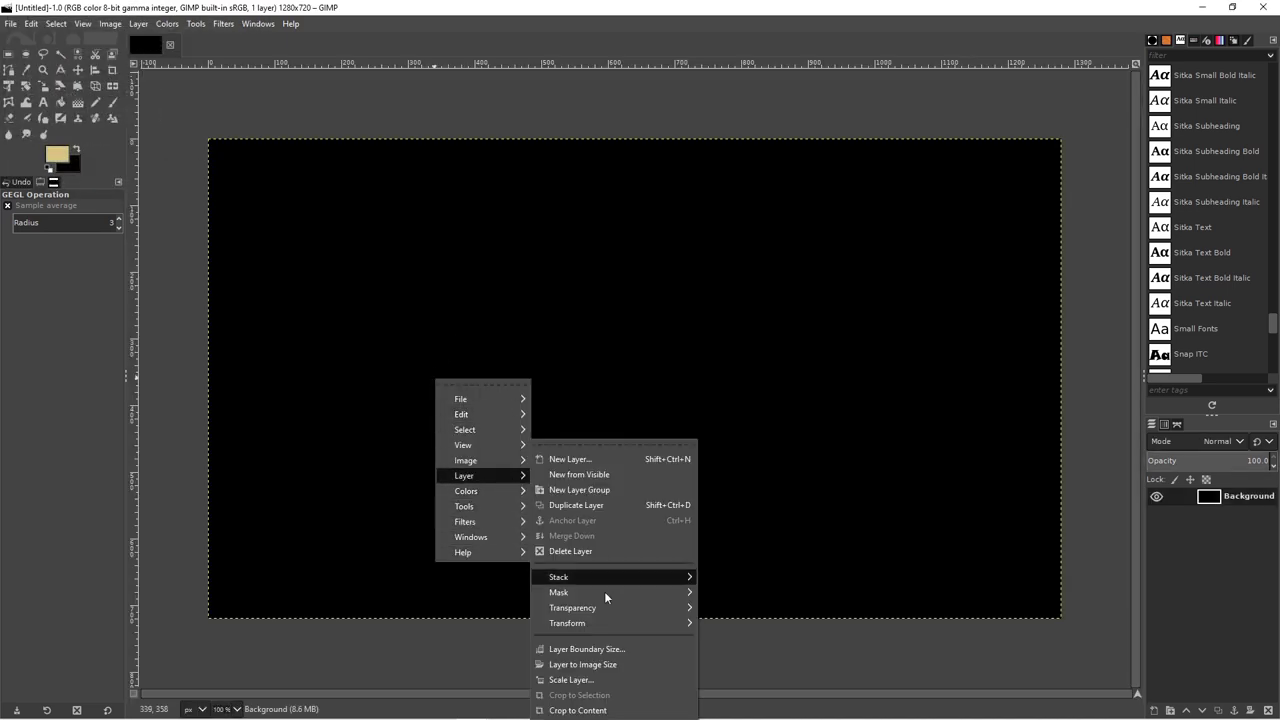
click(826, 590)
key(Delete)
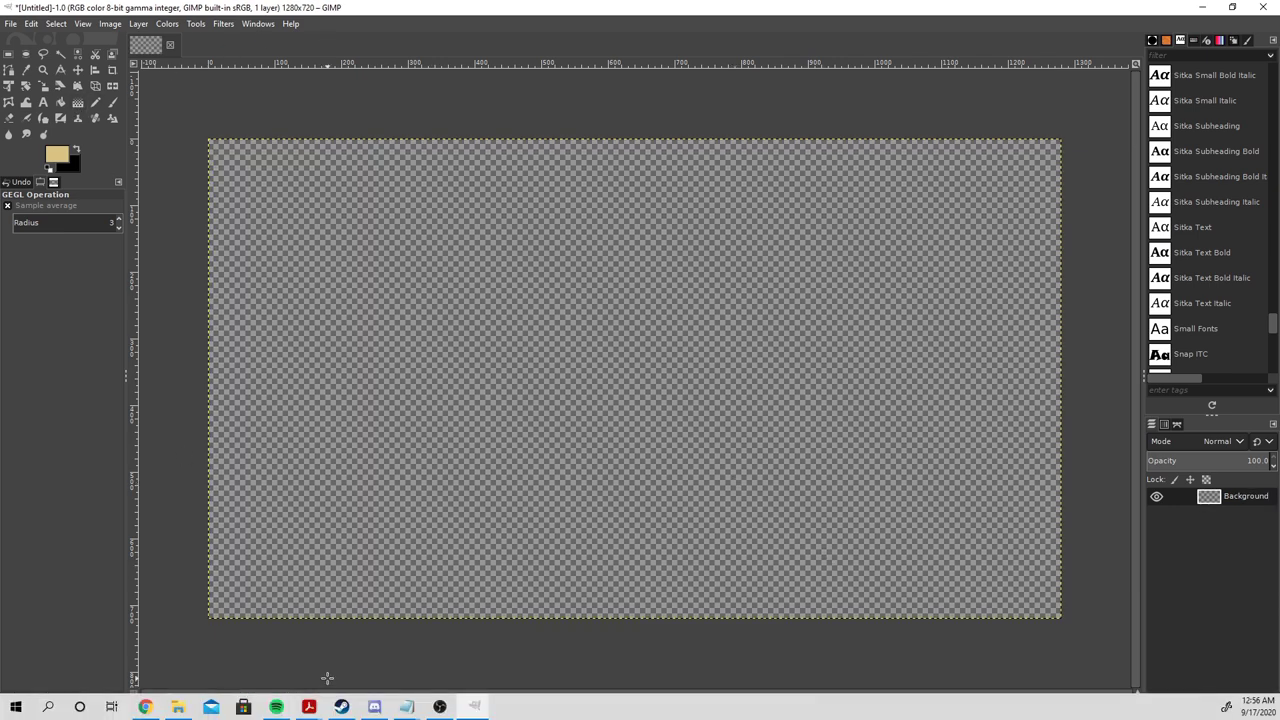
Add Summoner (1e).png from the Desktop's Iconics PNG folder as a new layer
click(180, 710)
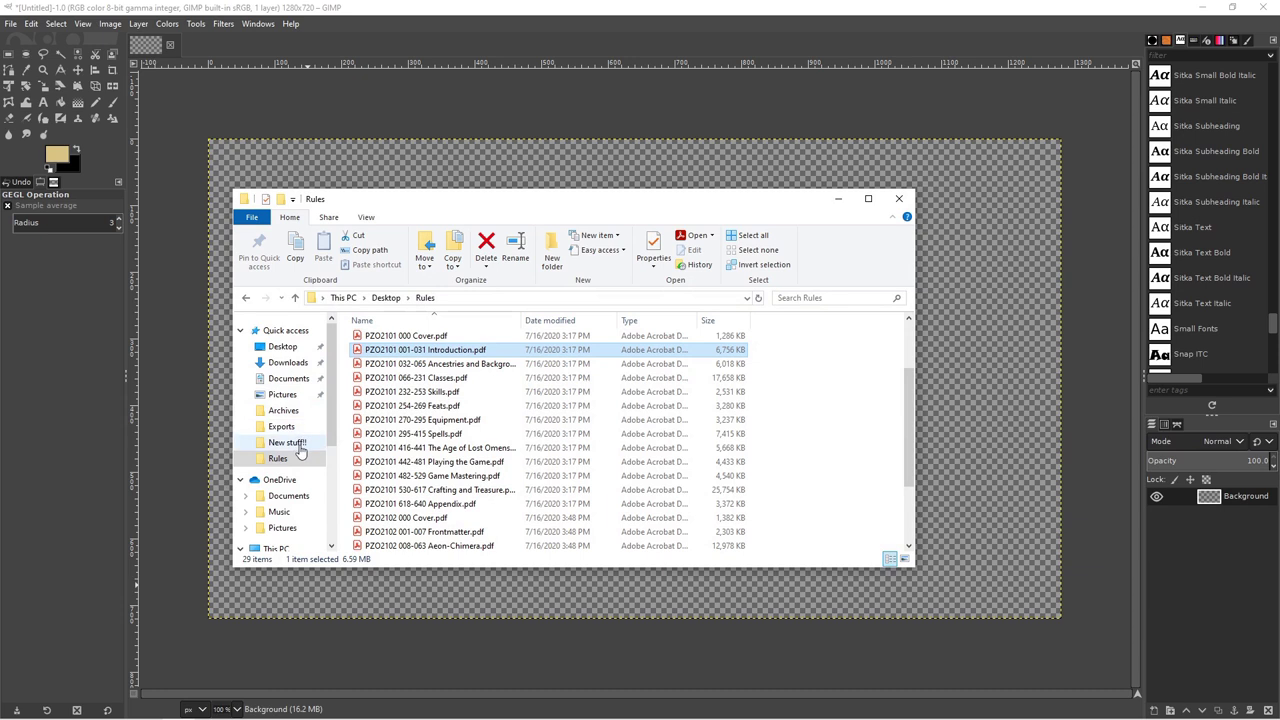
click(287, 442)
click(282, 346)
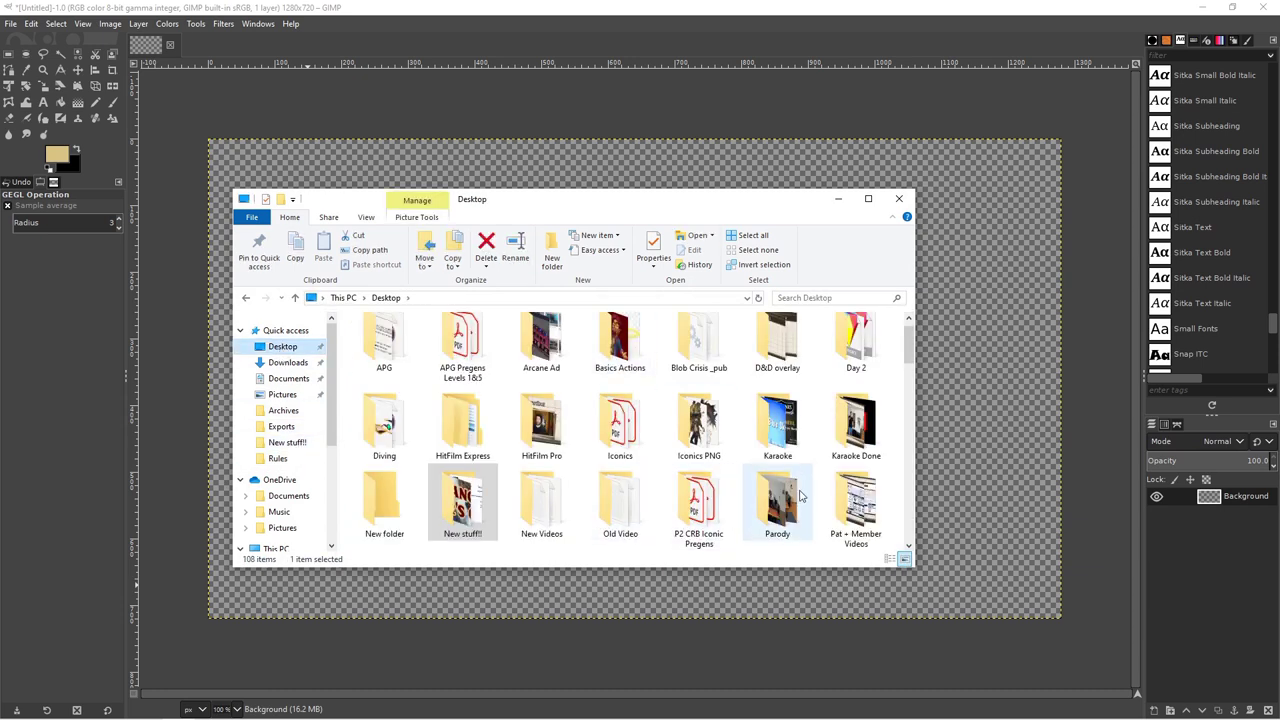
scroll(601, 520, down, 2)
scroll(556, 450, up, 2)
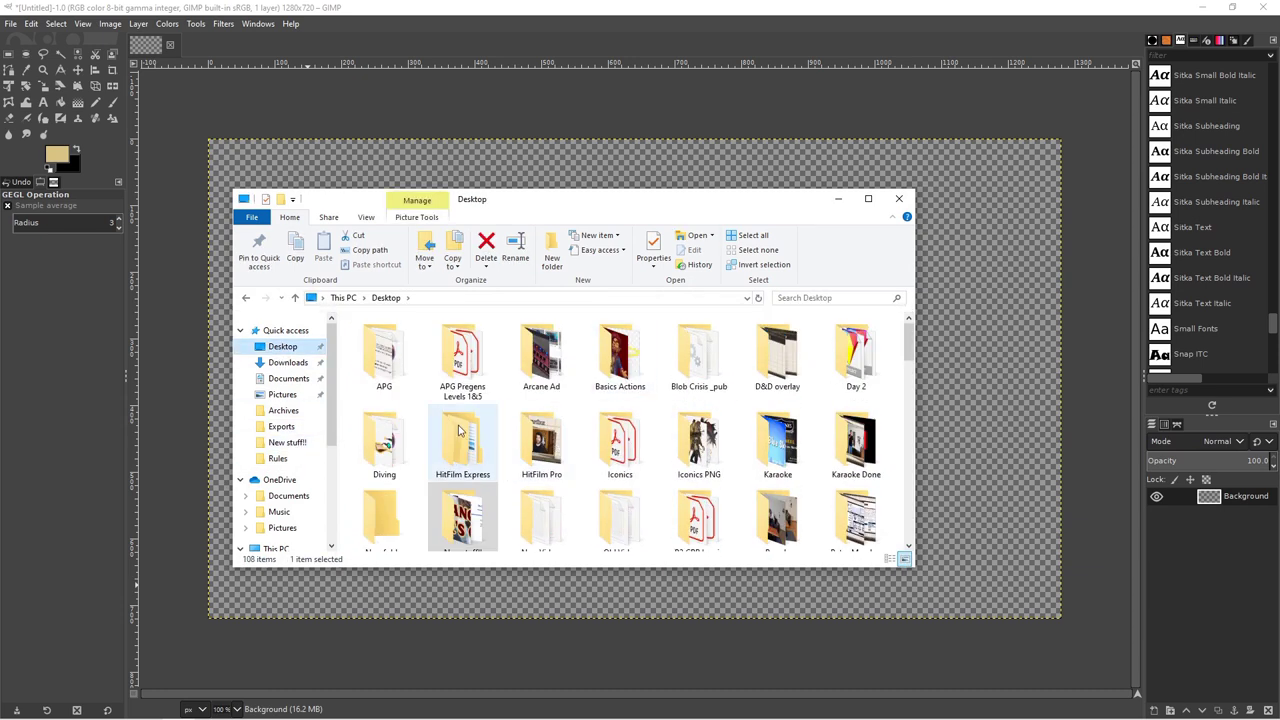
scroll(560, 462, up, 1)
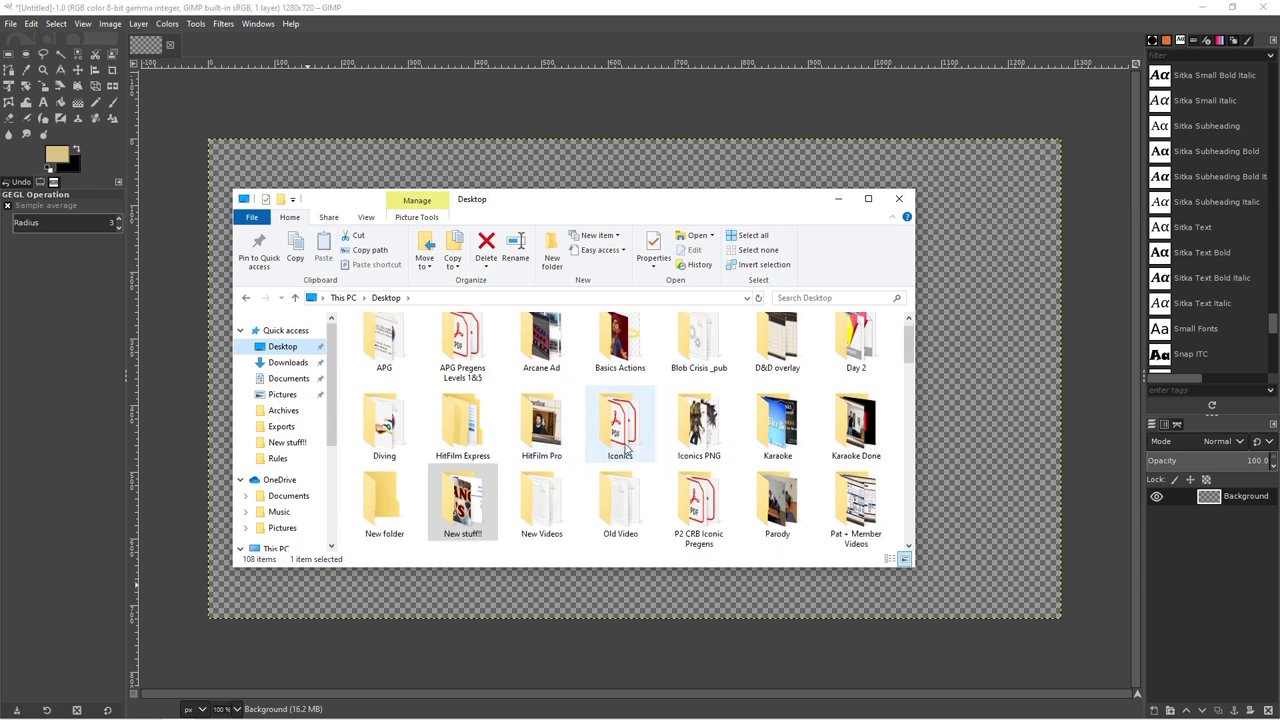
double_click(698, 445)
click(753, 445)
drag(737, 435, 980, 400)
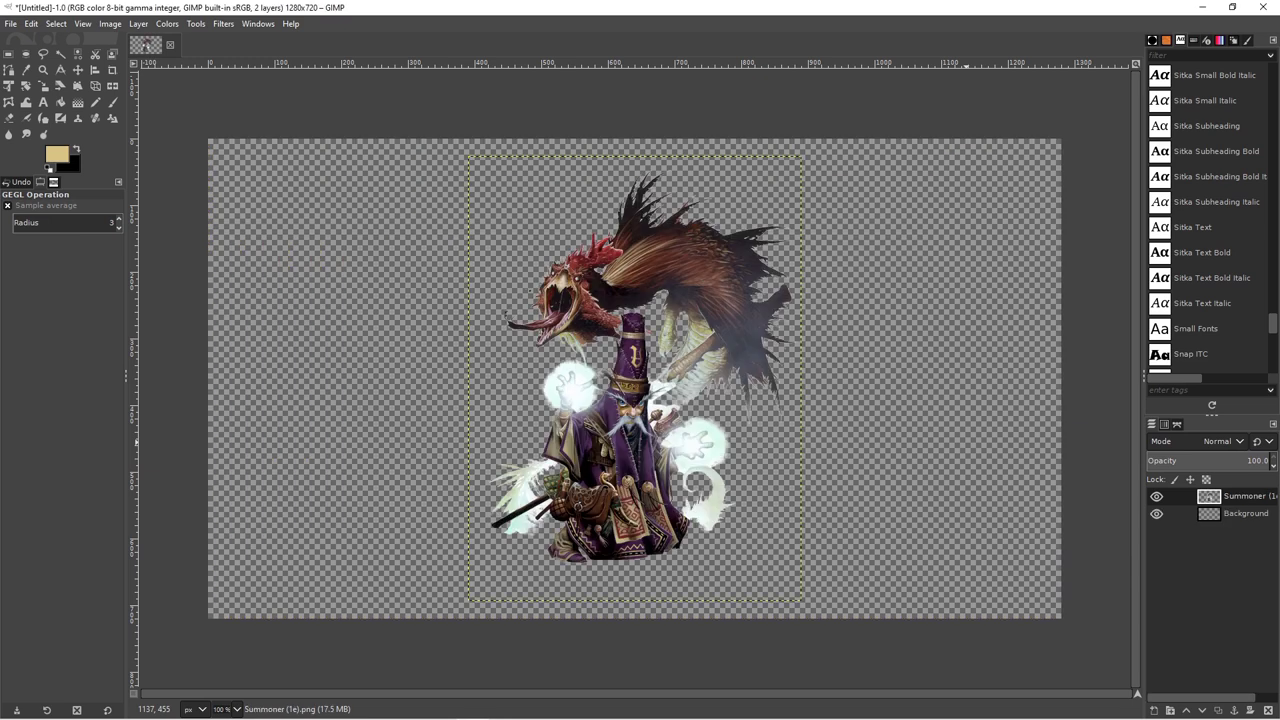
Move the summoner right, scale it proportionally to about 601×802, and reposition it
click(78, 69)
drag(620, 400, 876, 422)
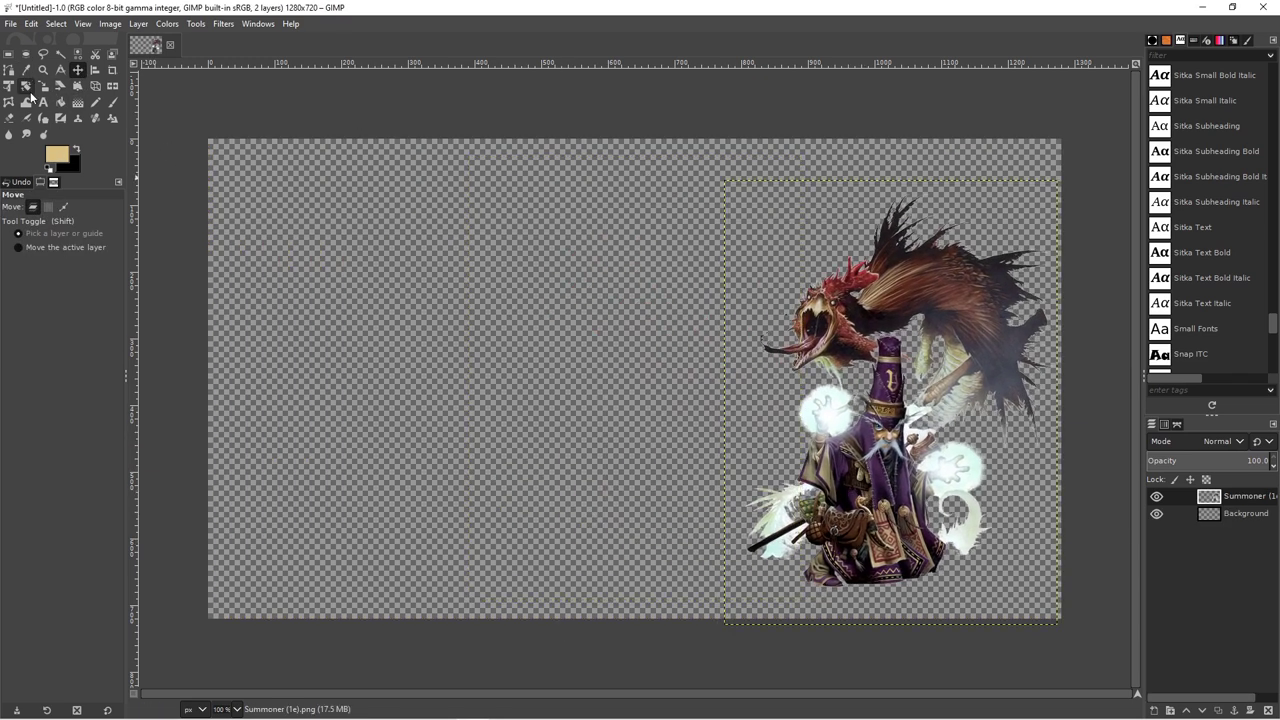
click(27, 86)
click(43, 86)
click(880, 450)
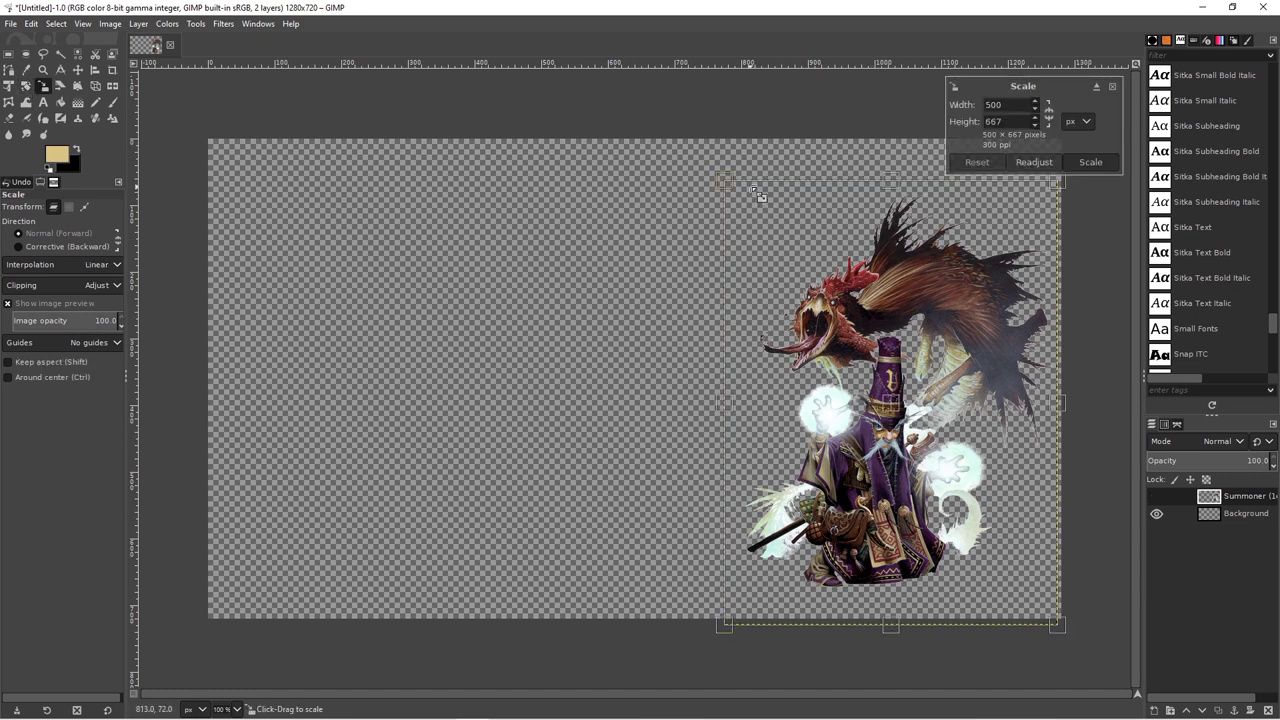
drag(725, 180, 631, 137)
click(977, 162)
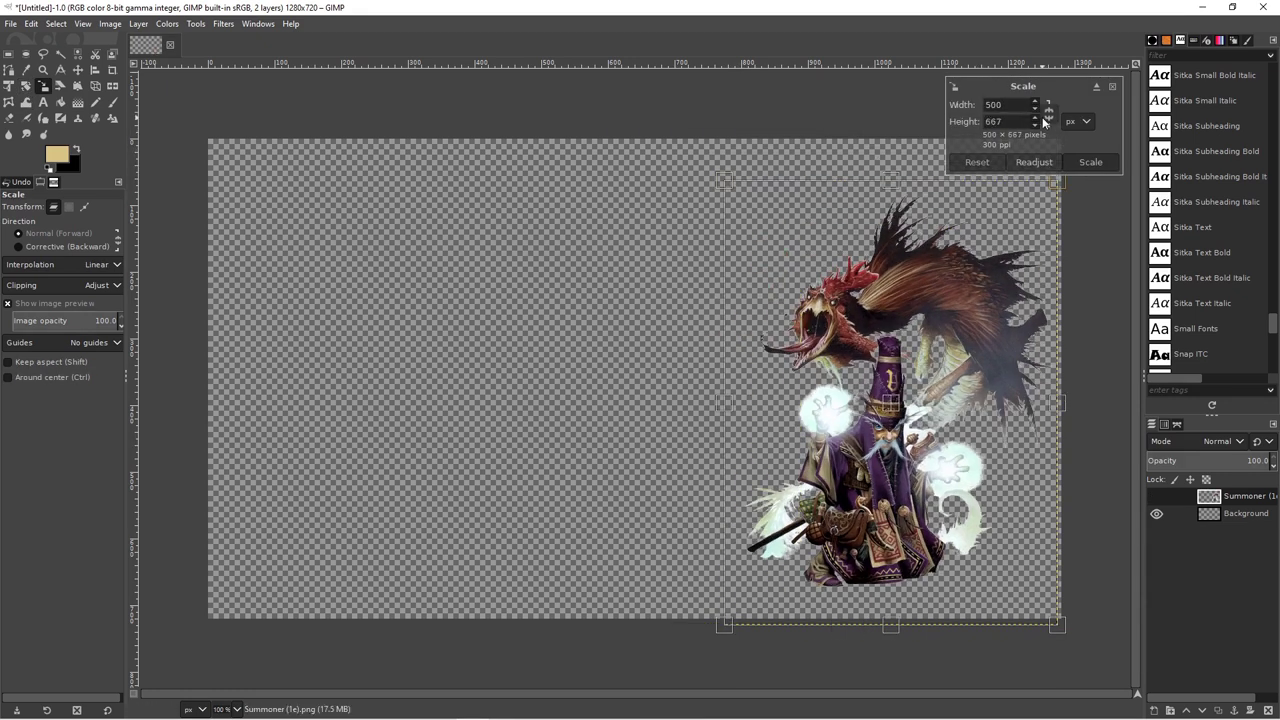
click(1048, 113)
drag(725, 180, 597, 140)
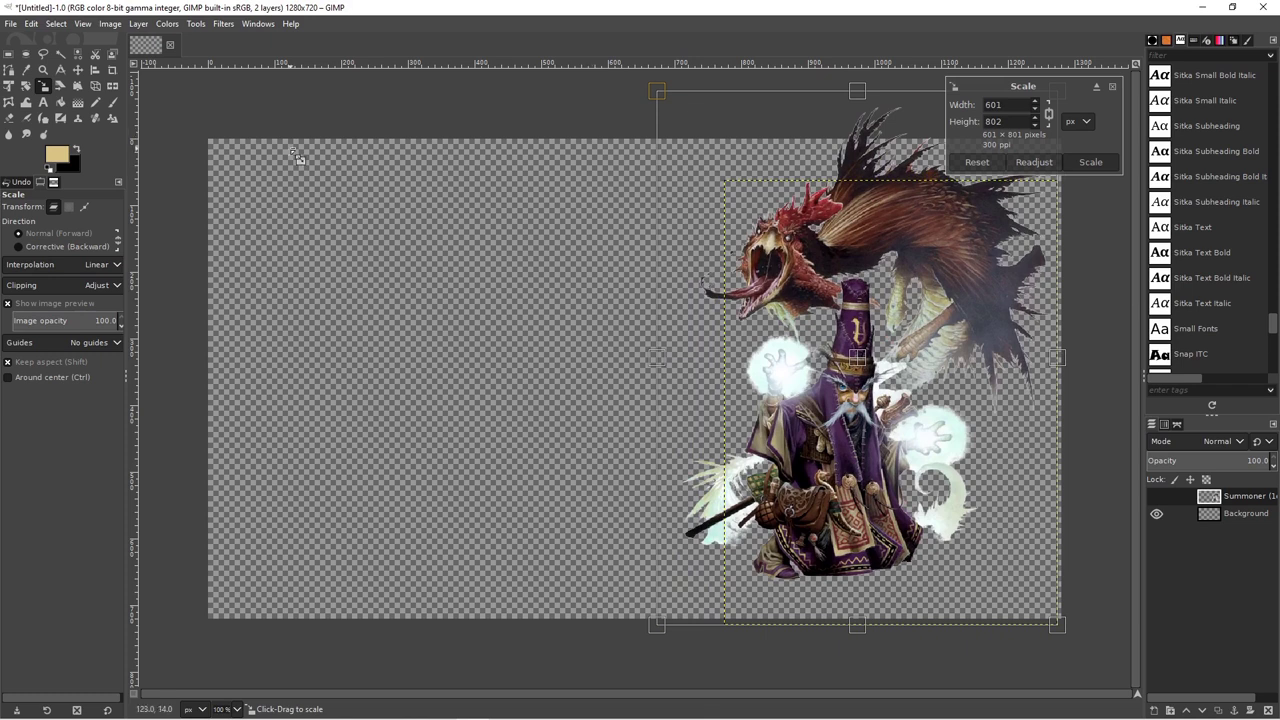
click(78, 69)
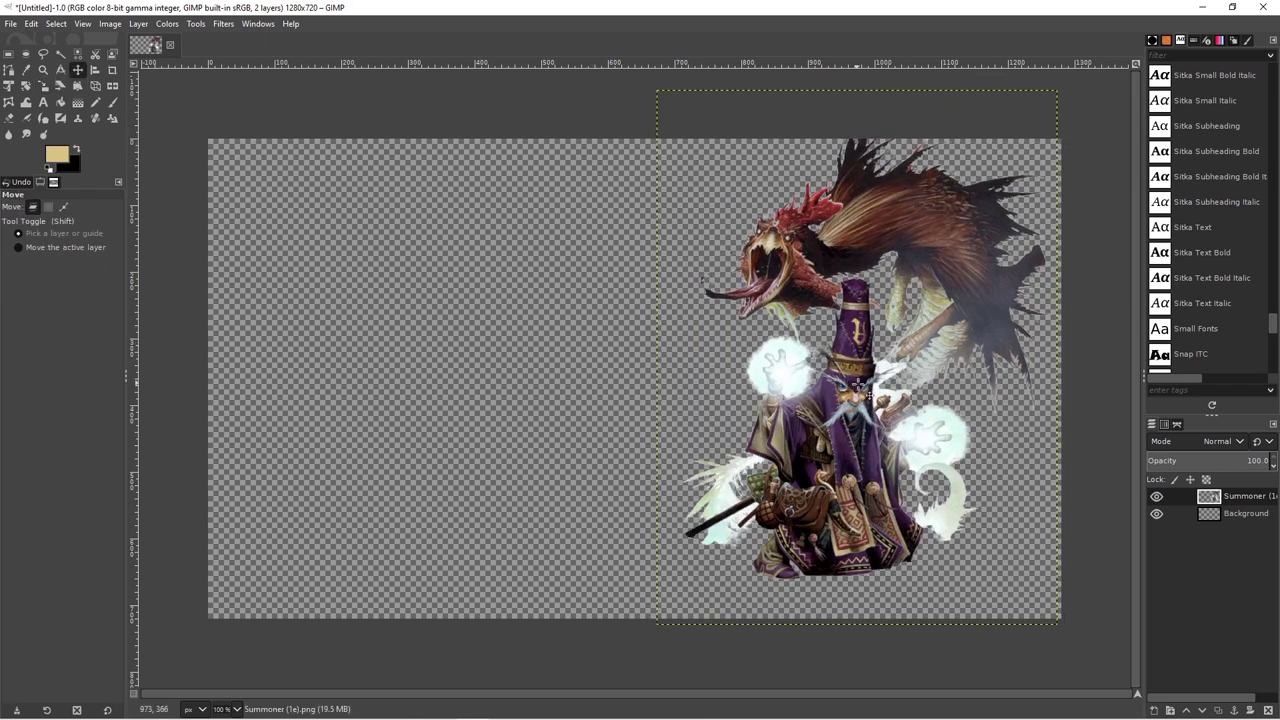
drag(877, 368, 849, 418)
Apply Drop Shadow's last-used preset to the summoner and lower the glow opacity
click(223, 24)
mouse_move(260, 144)
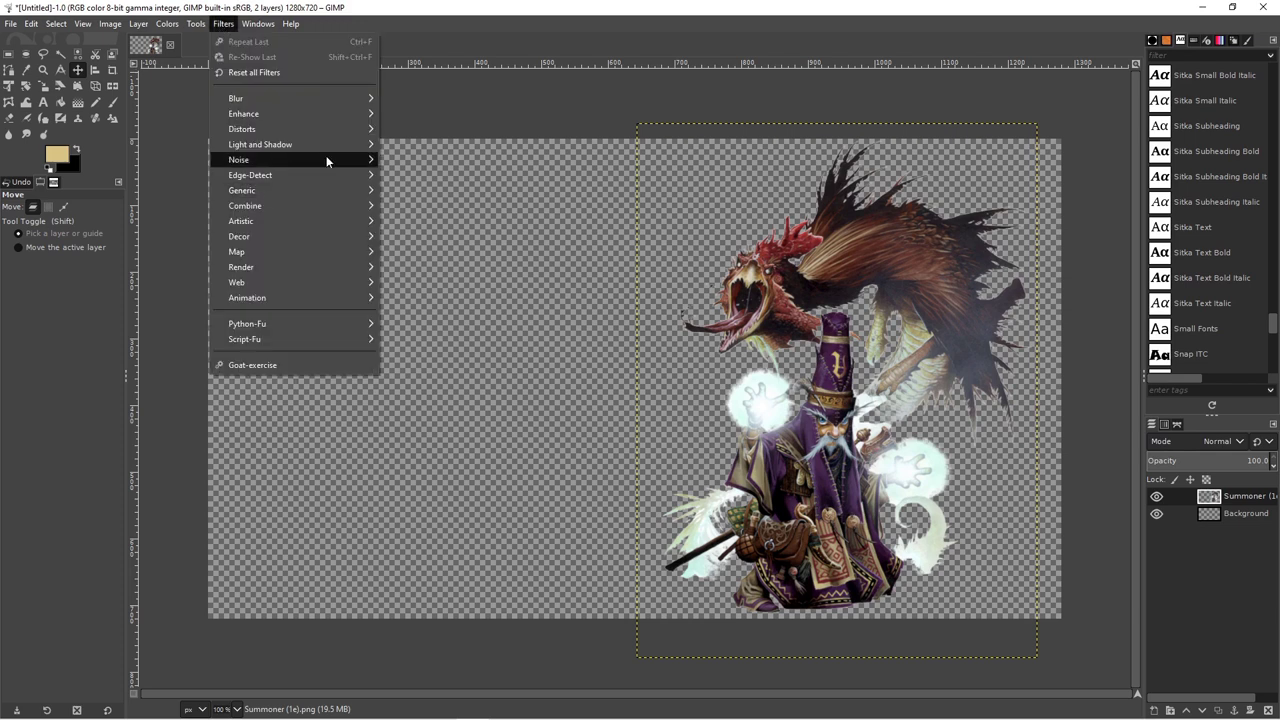
click(430, 225)
click(228, 178)
click(235, 195)
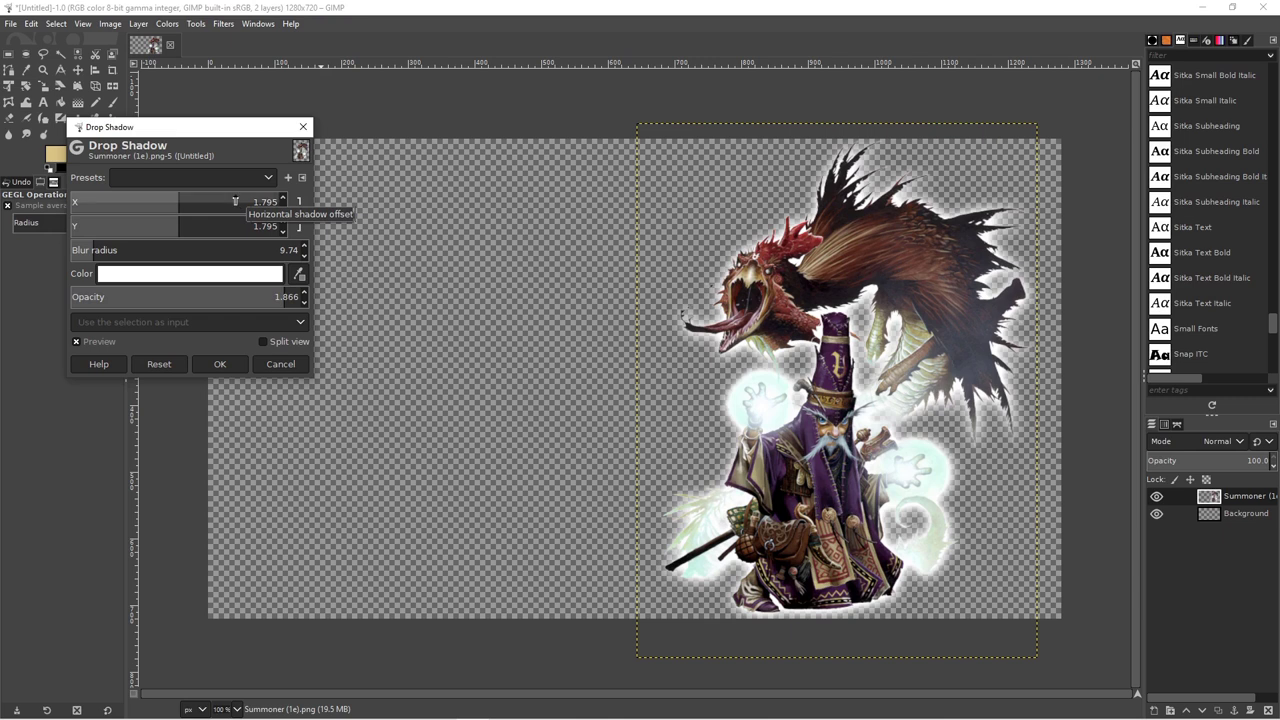
drag(257, 297, 213, 296)
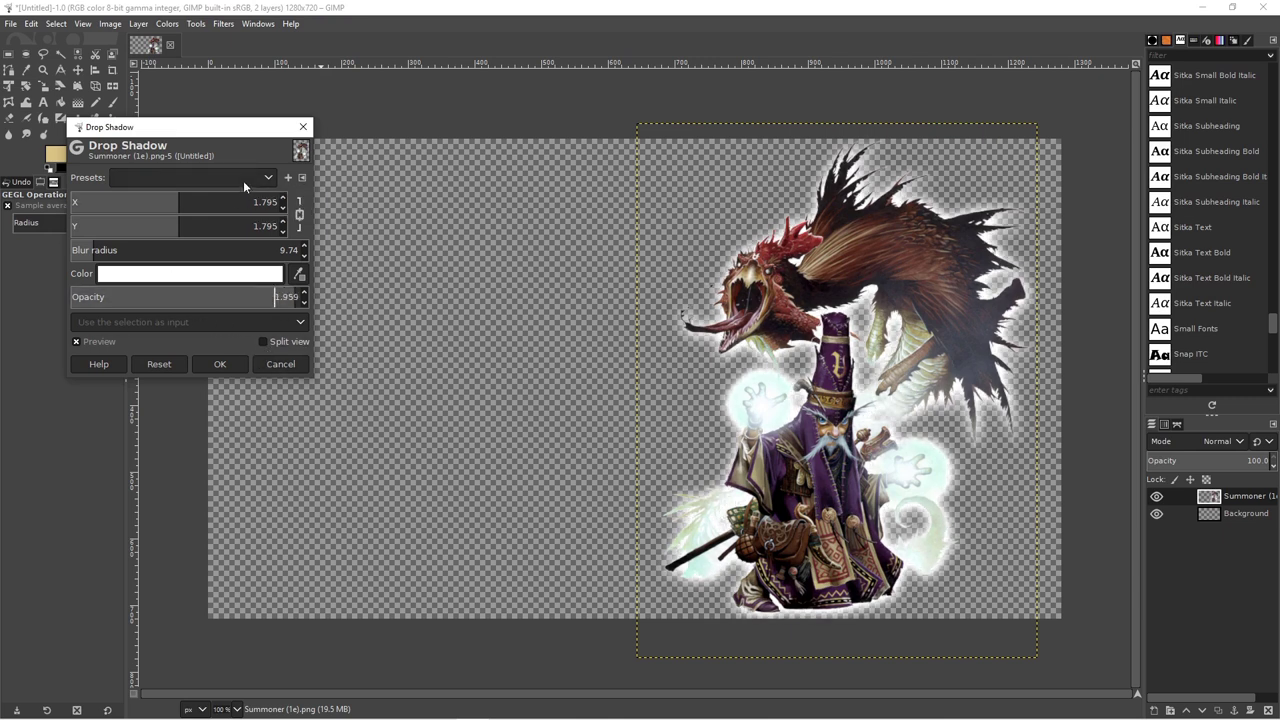
click(243, 180)
click(238, 170)
Set the glow colour to red c60000 and apply the shadow
click(257, 276)
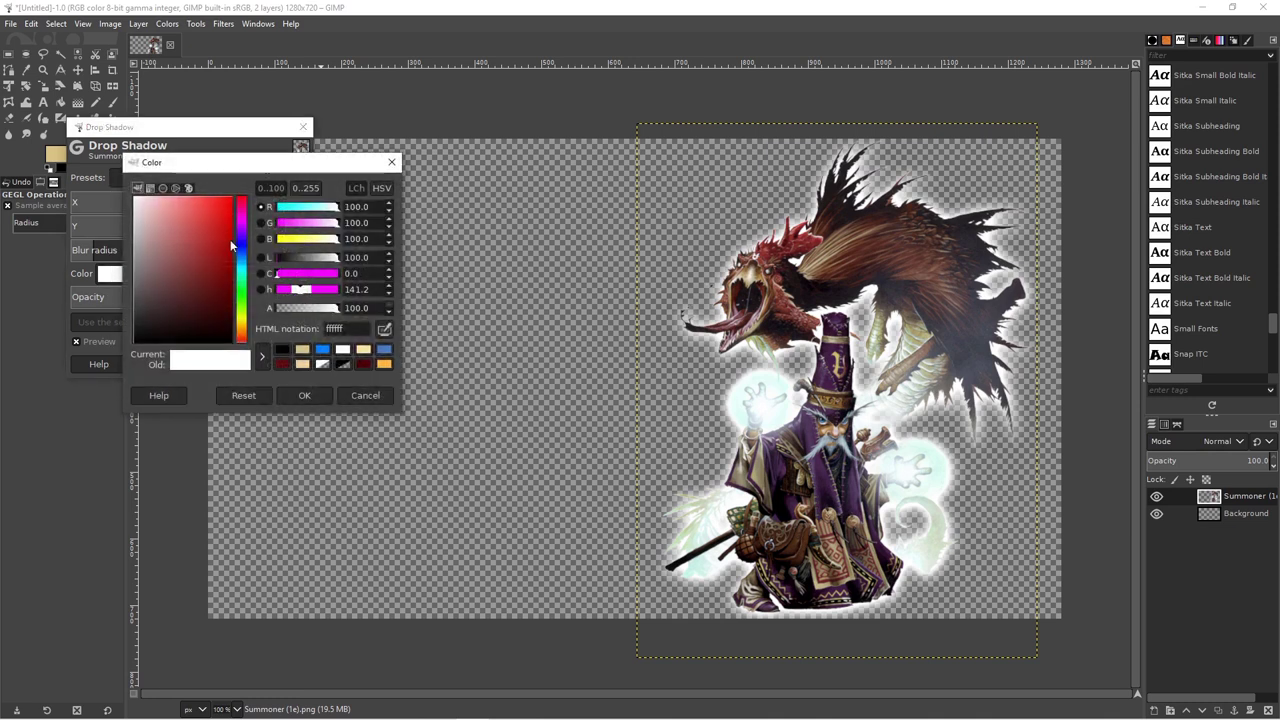
click(242, 248)
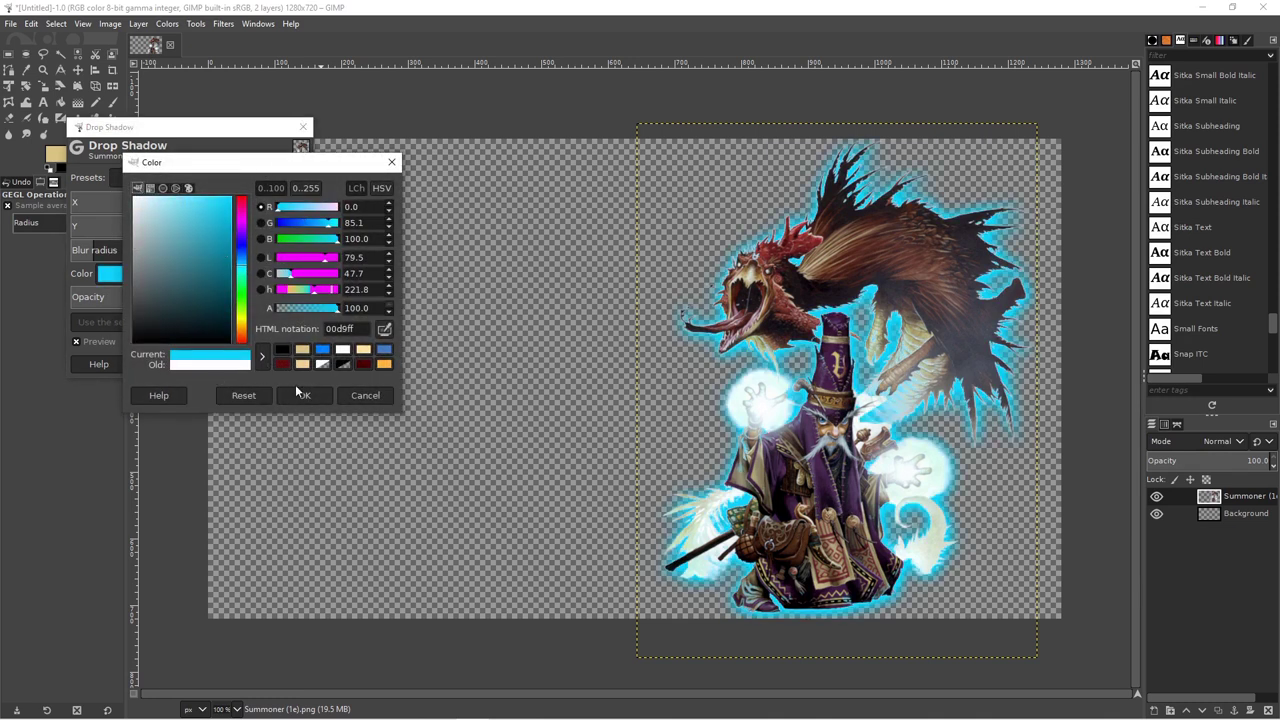
click(305, 396)
click(257, 276)
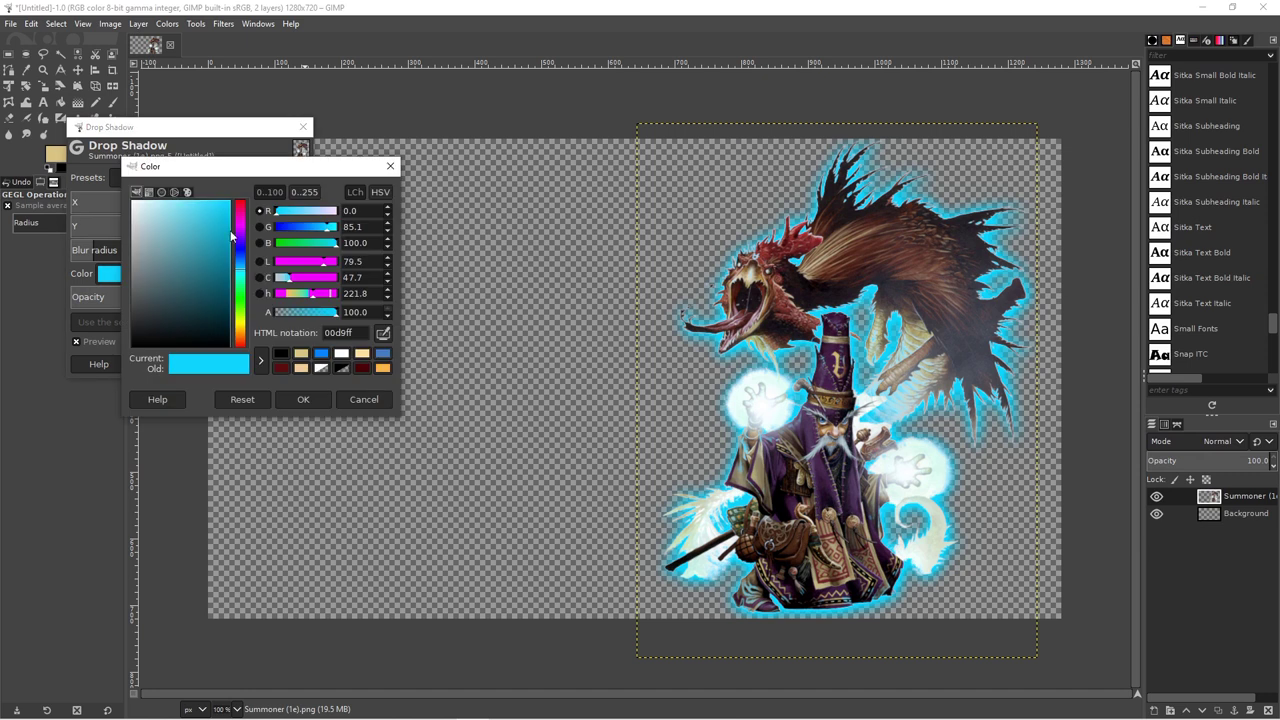
click(238, 238)
mouse_move(240, 212)
mouse_down()
mouse_move(244, 224)
mouse_move(241, 204)
mouse_up()
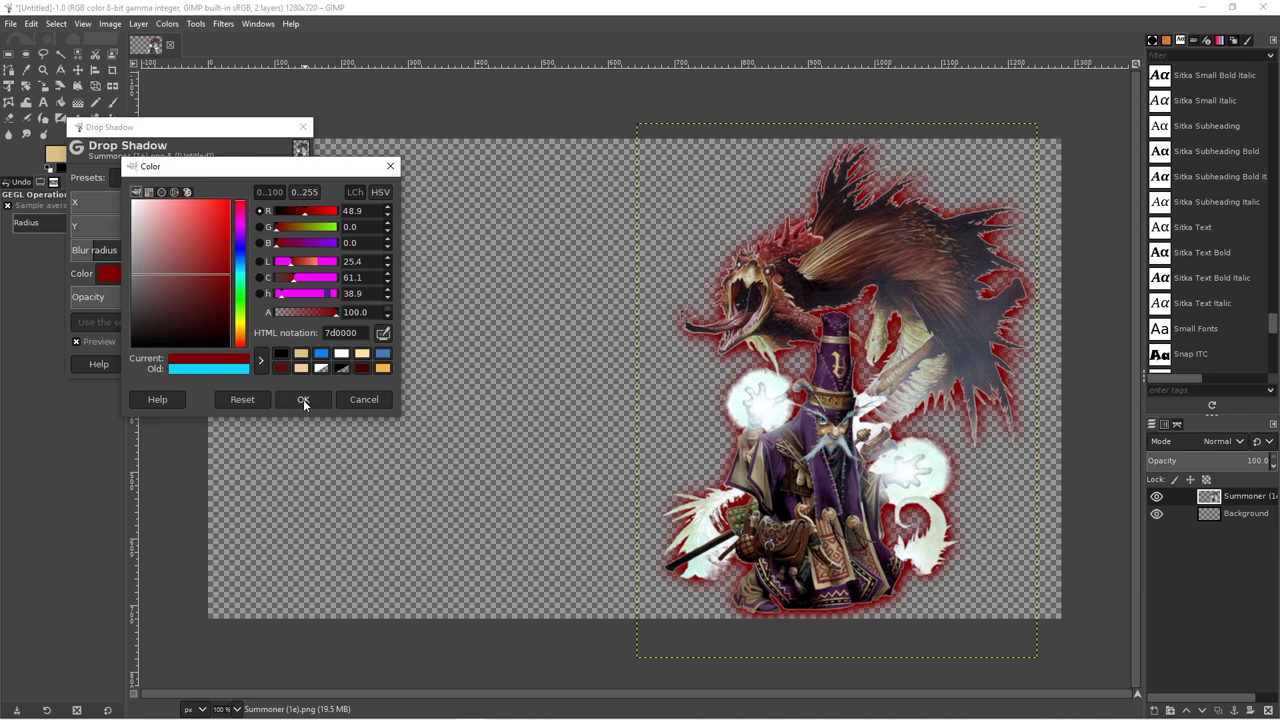
click(230, 240)
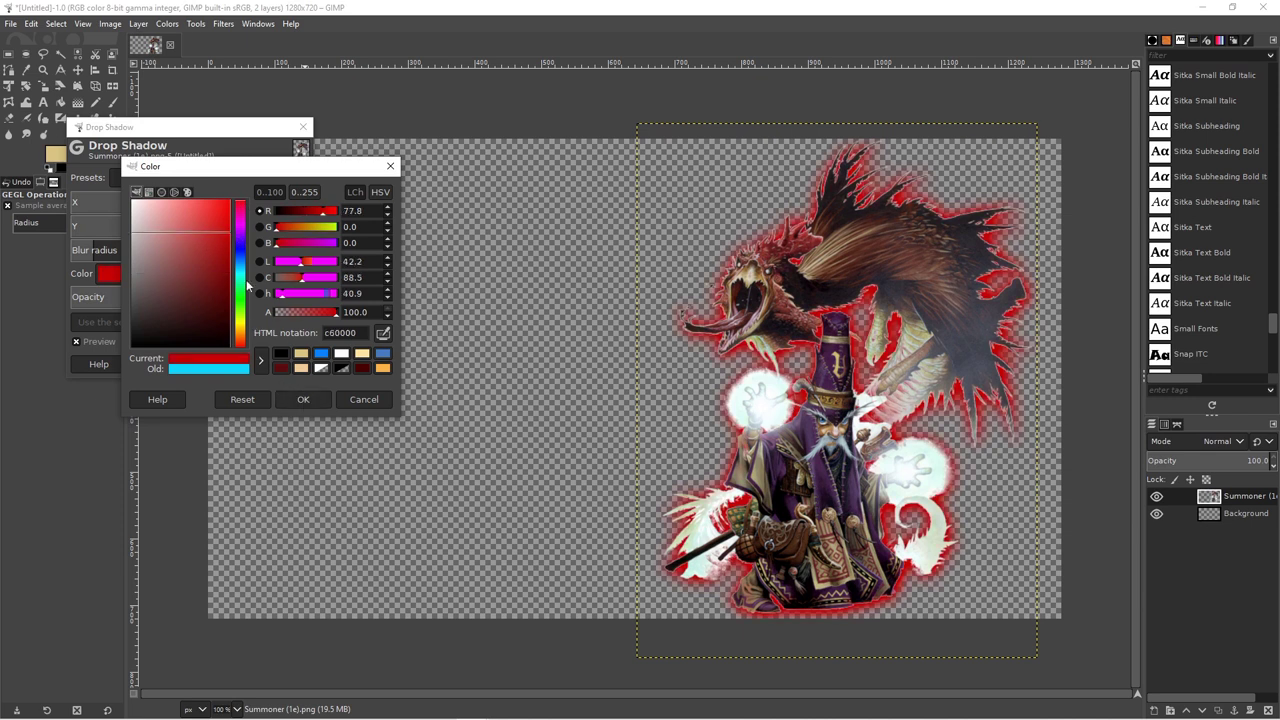
click(303, 399)
click(221, 364)
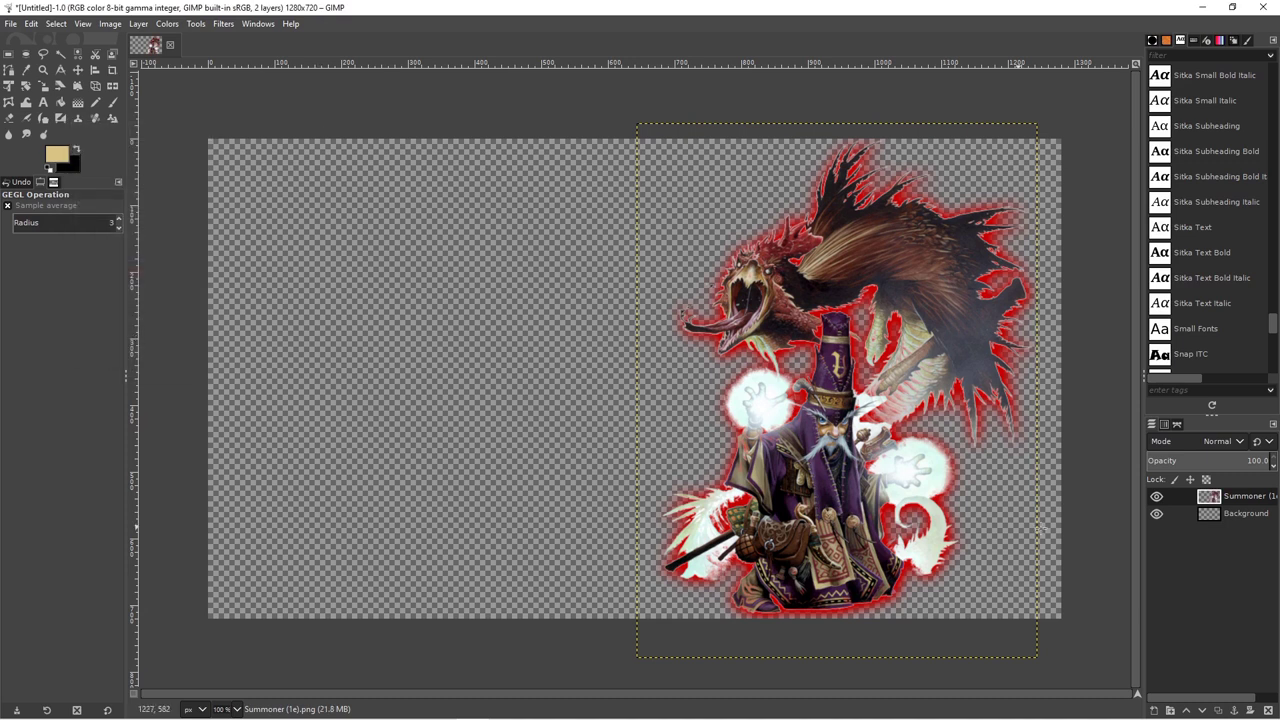
Nudge the summoner slightly right and make the Background layer active
click(78, 70)
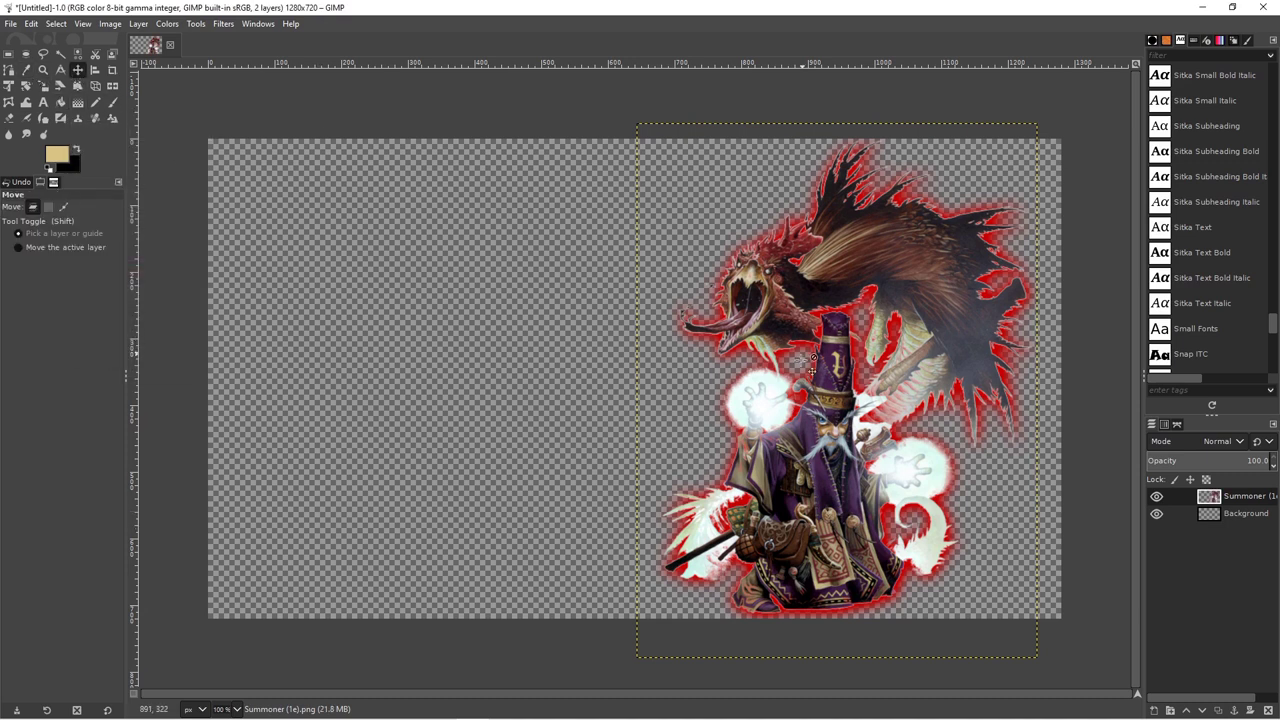
drag(826, 514, 836, 514)
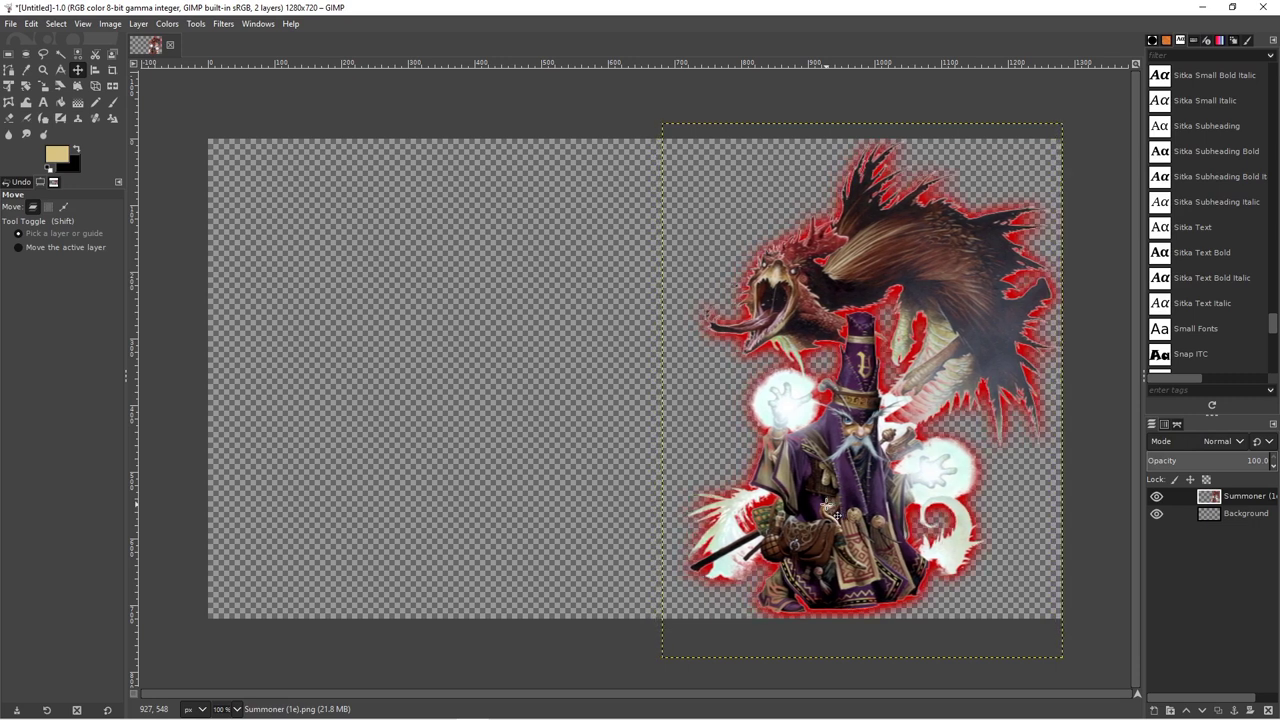
click(1250, 514)
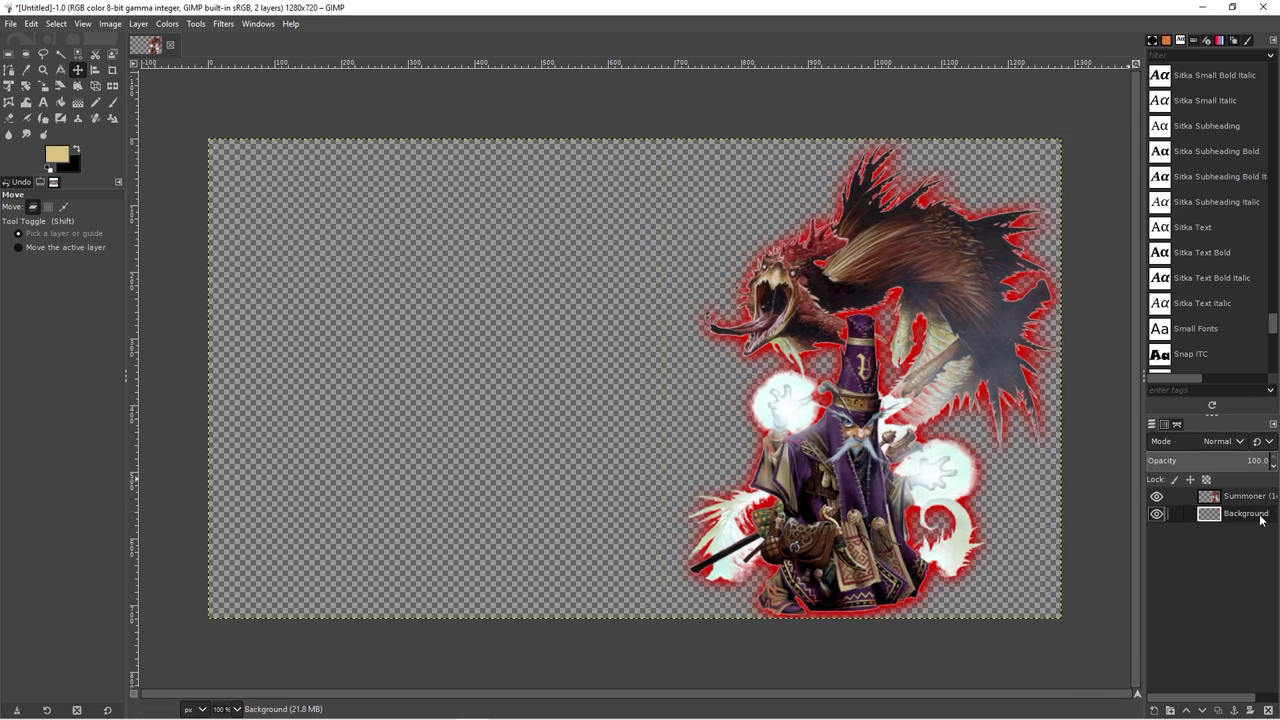
Start a text box on the canvas, then cancel it empty
click(44, 103)
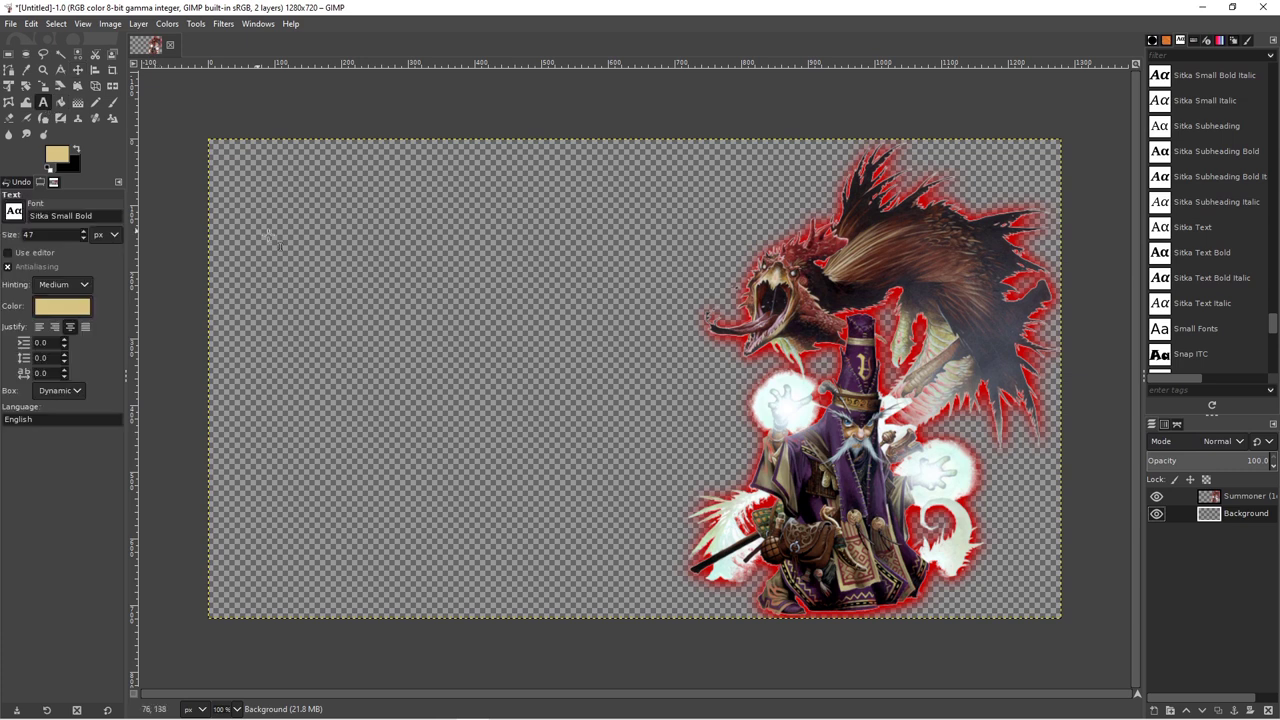
click(275, 199)
key(Escape)
Enlarge the paintbrush, set opacity to 100, and paint the background tan
click(112, 103)
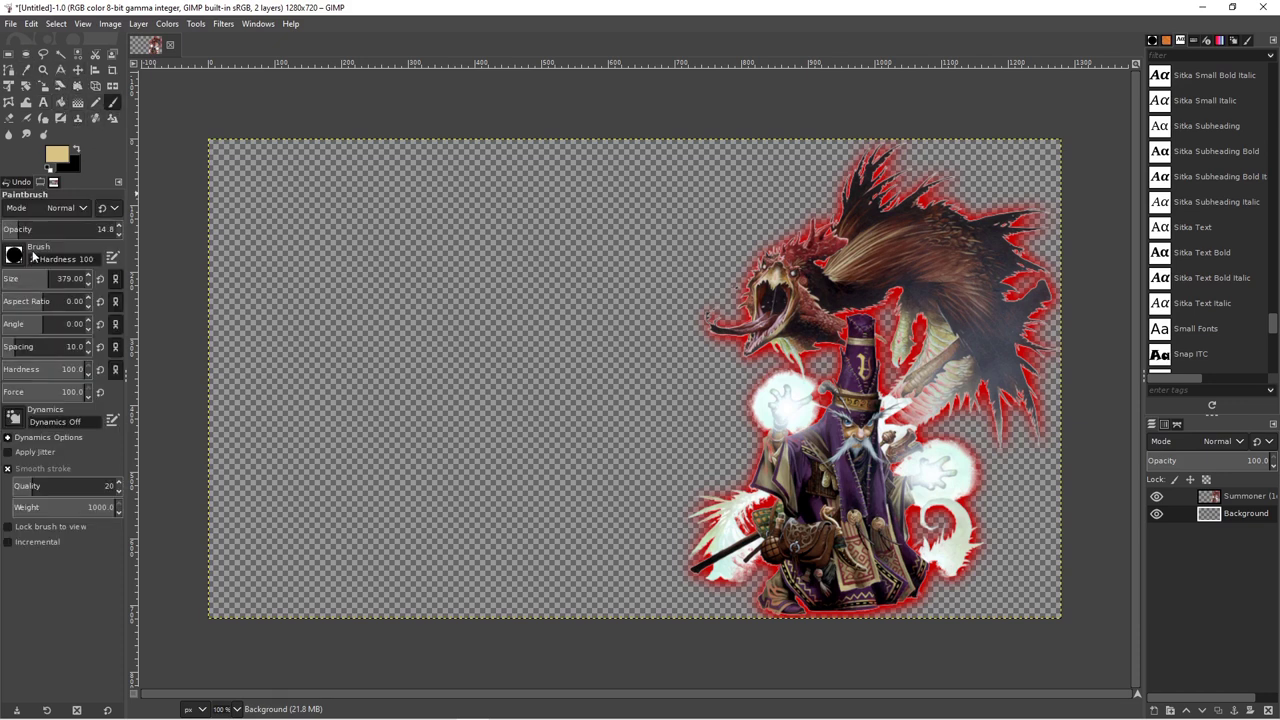
click(58, 280)
drag(198, 170, 808, 480)
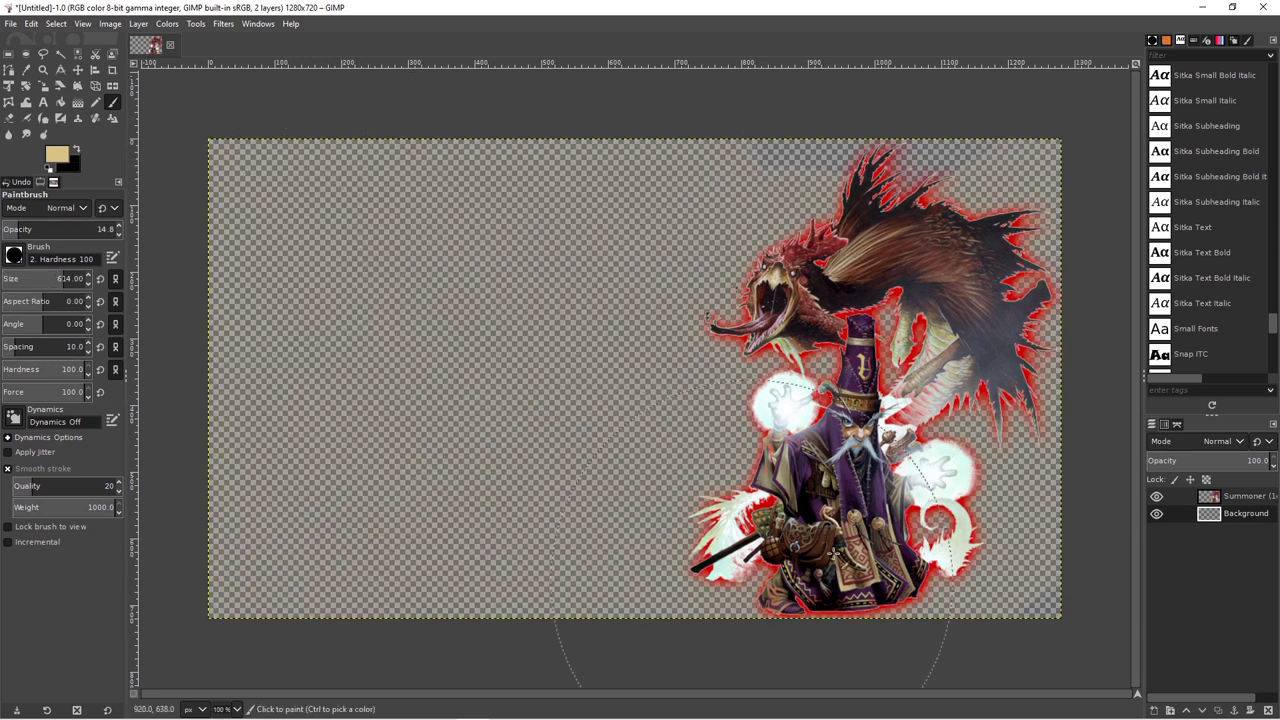
drag(30, 229, 118, 229)
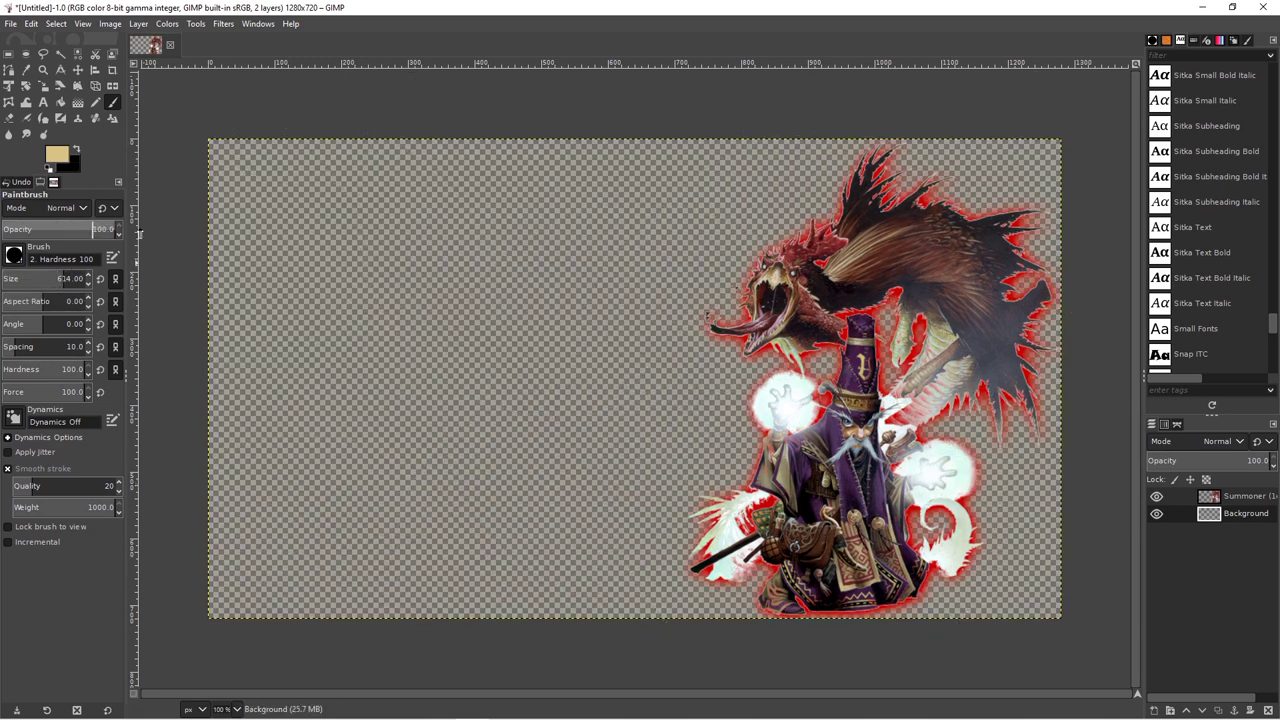
mouse_move(520, 160)
mouse_down()
mouse_move(145, 425)
mouse_move(1090, 130)
mouse_up()
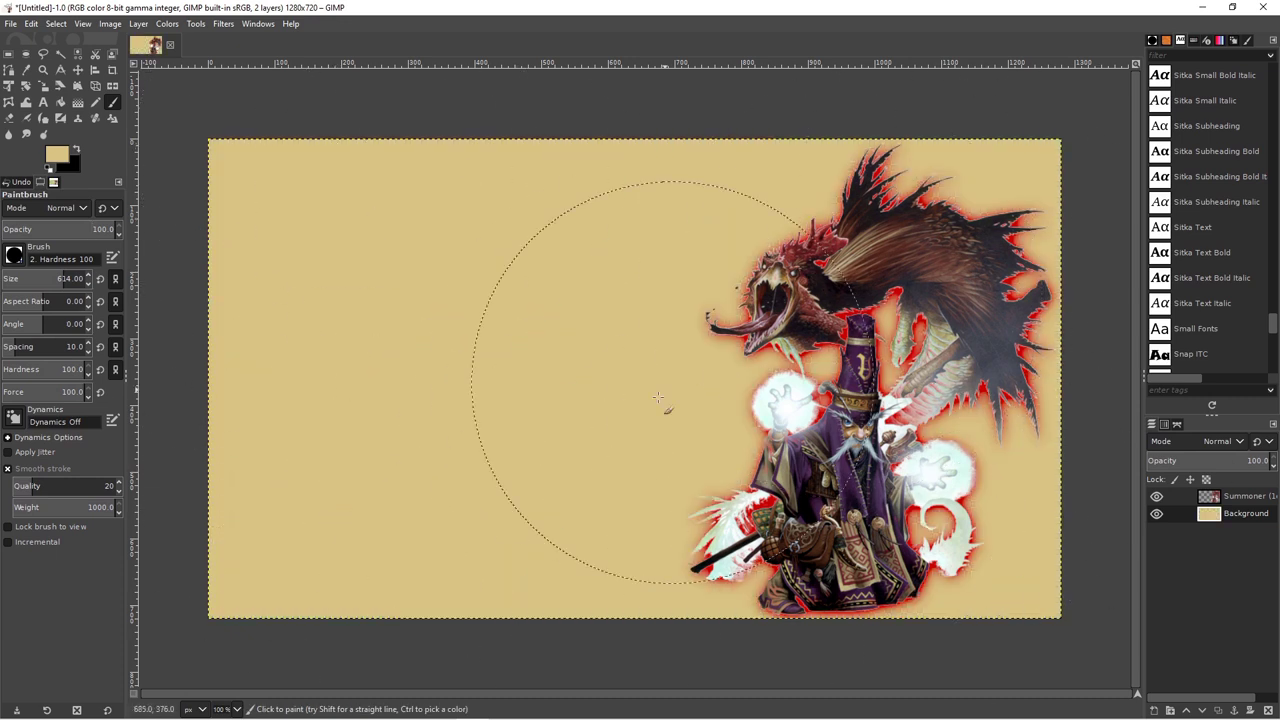
Pick orange as the foreground colour and paint the whole background with it
click(56, 152)
click(143, 422)
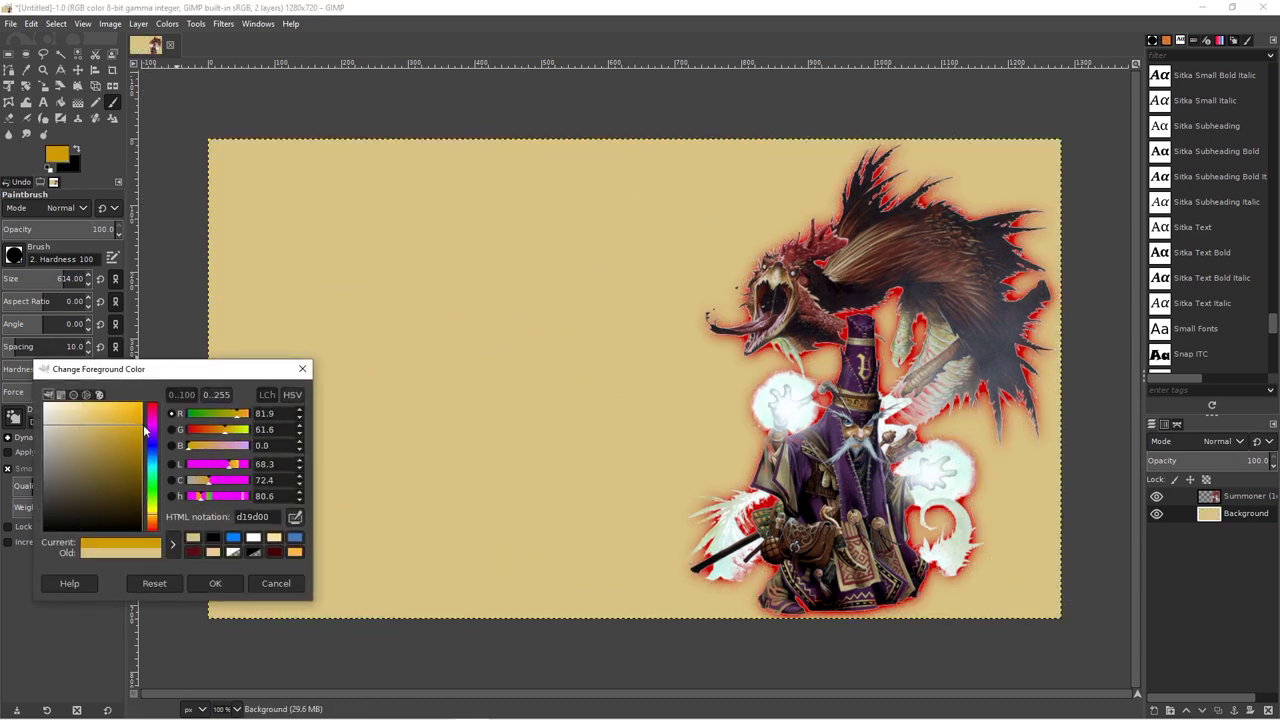
drag(153, 513, 152, 522)
click(215, 583)
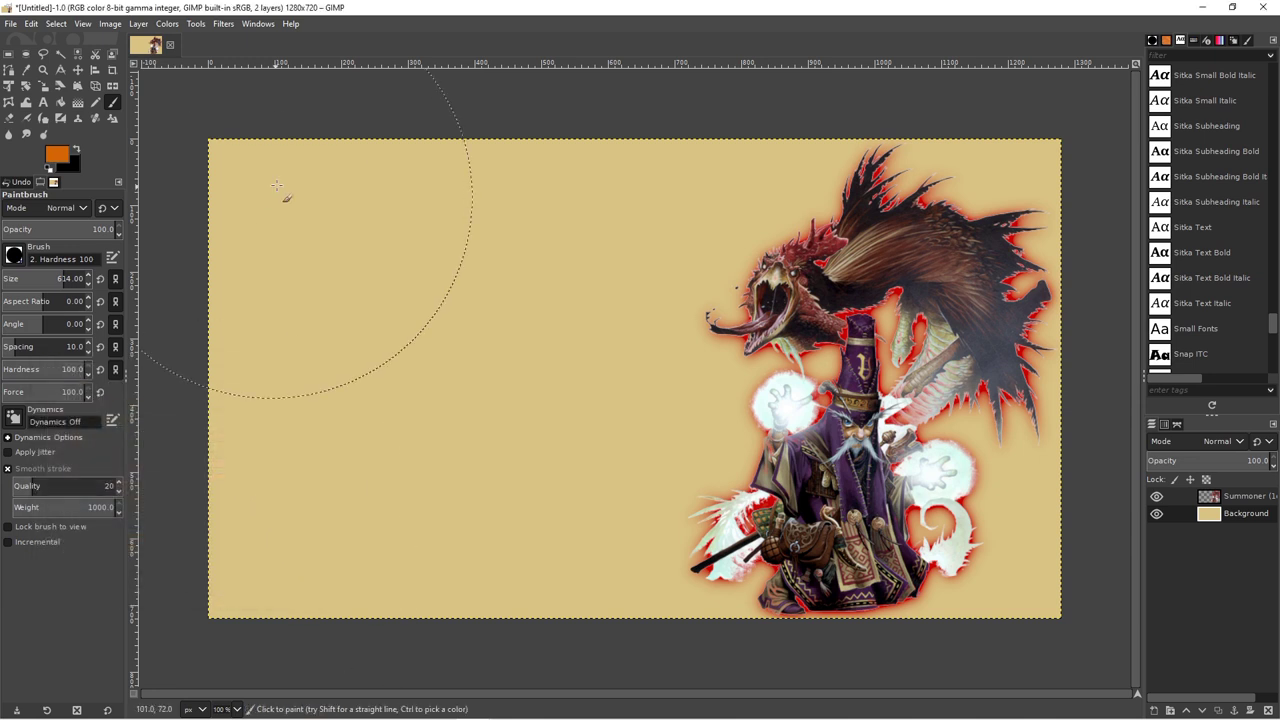
drag(290, 200, 1109, 537)
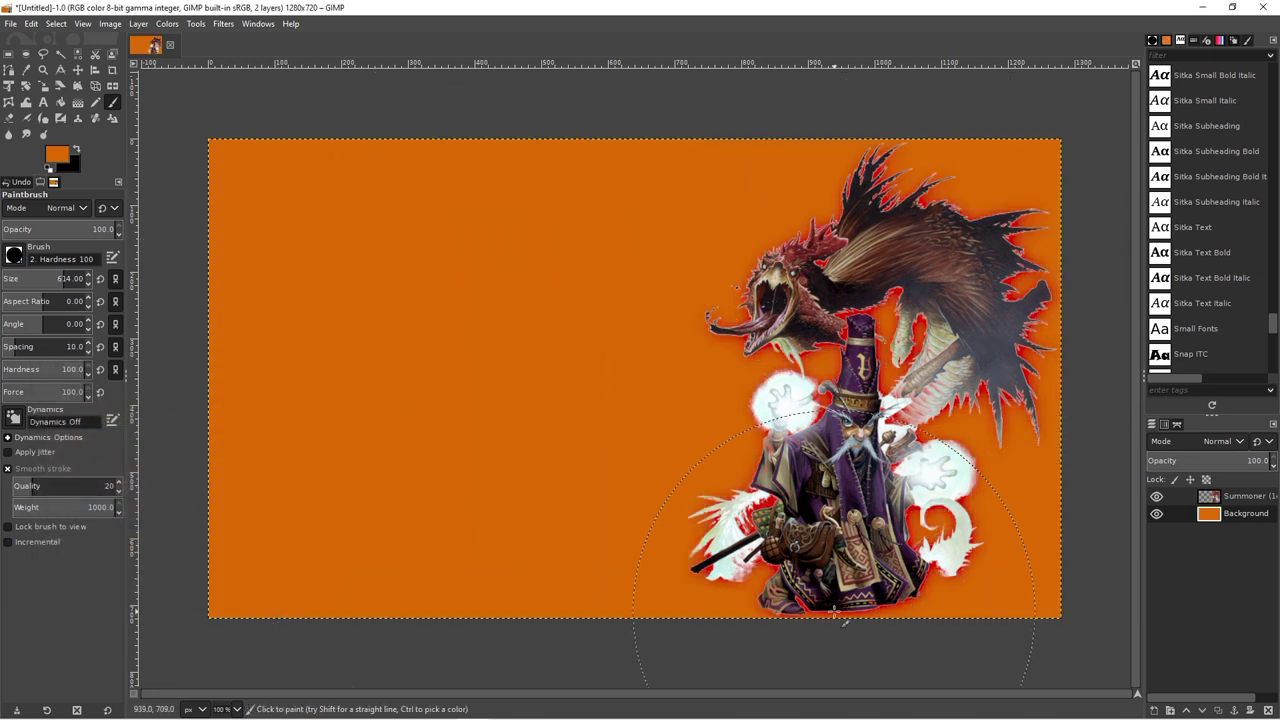
Select the Summoner layer and try a cyan drop shadow, then cancel it
click(57, 154)
click(233, 585)
click(1230, 497)
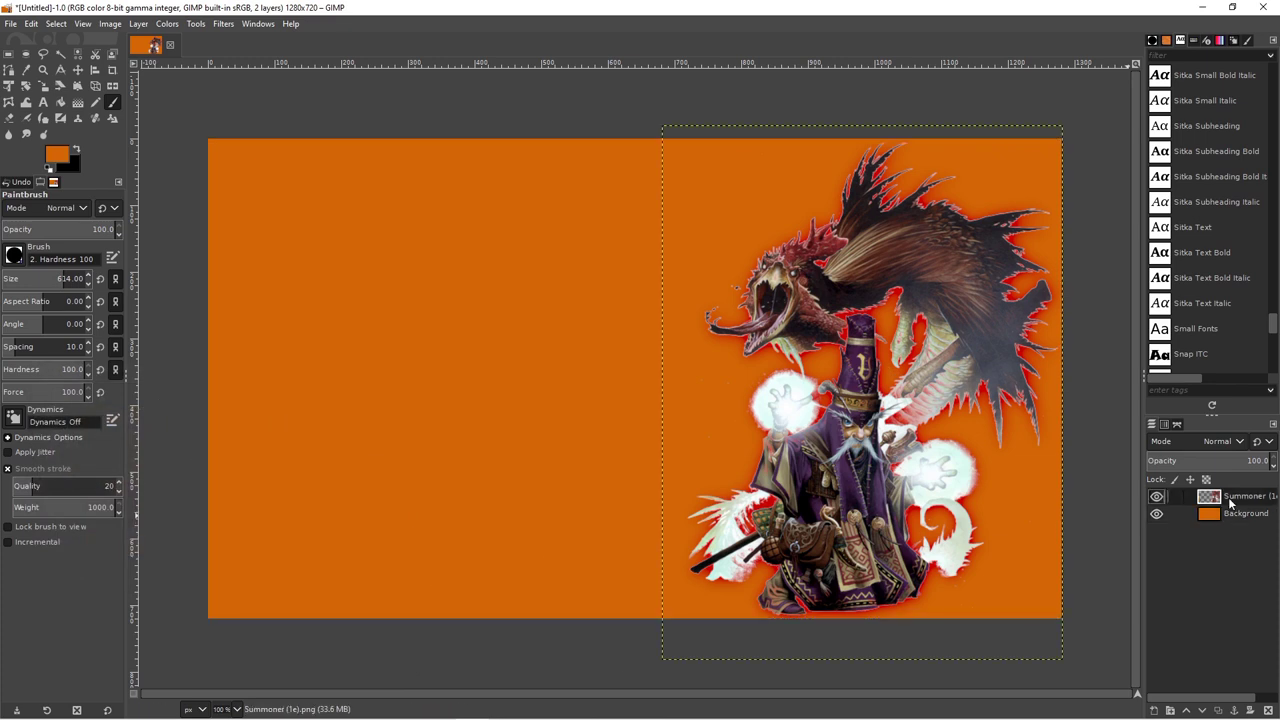
click(223, 24)
click(307, 162)
click(430, 244)
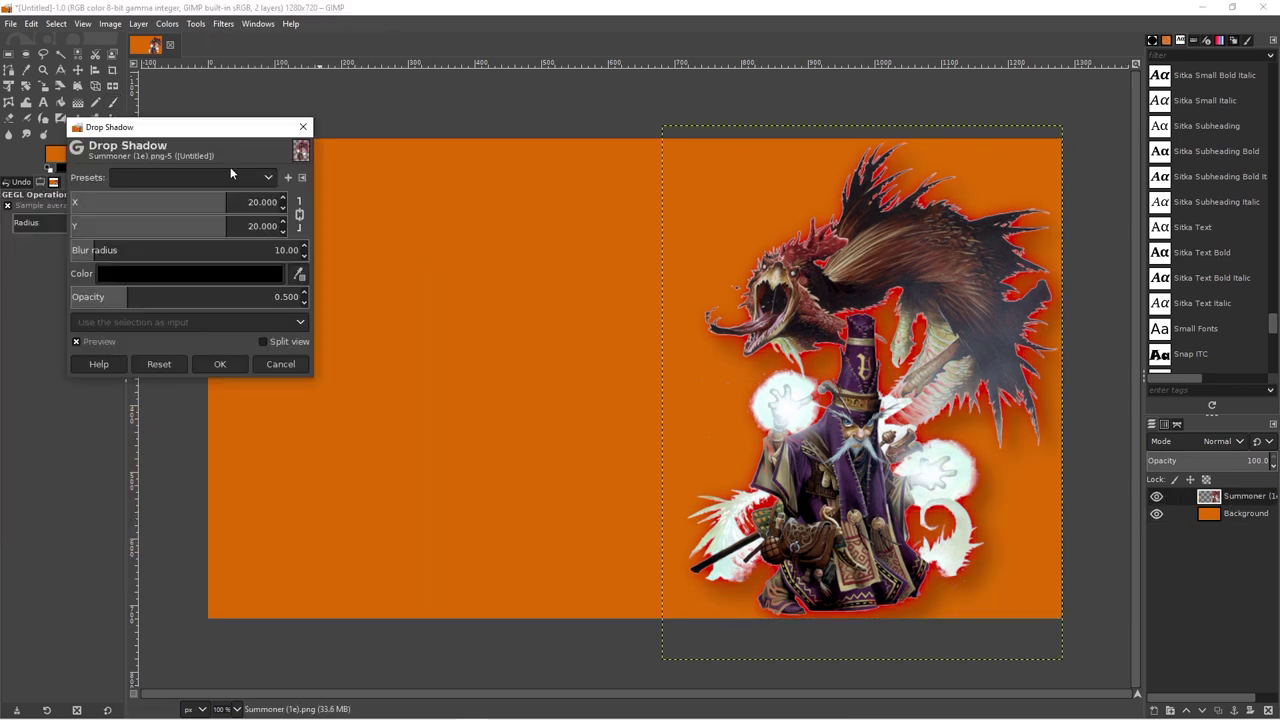
click(267, 177)
click(180, 205)
click(235, 273)
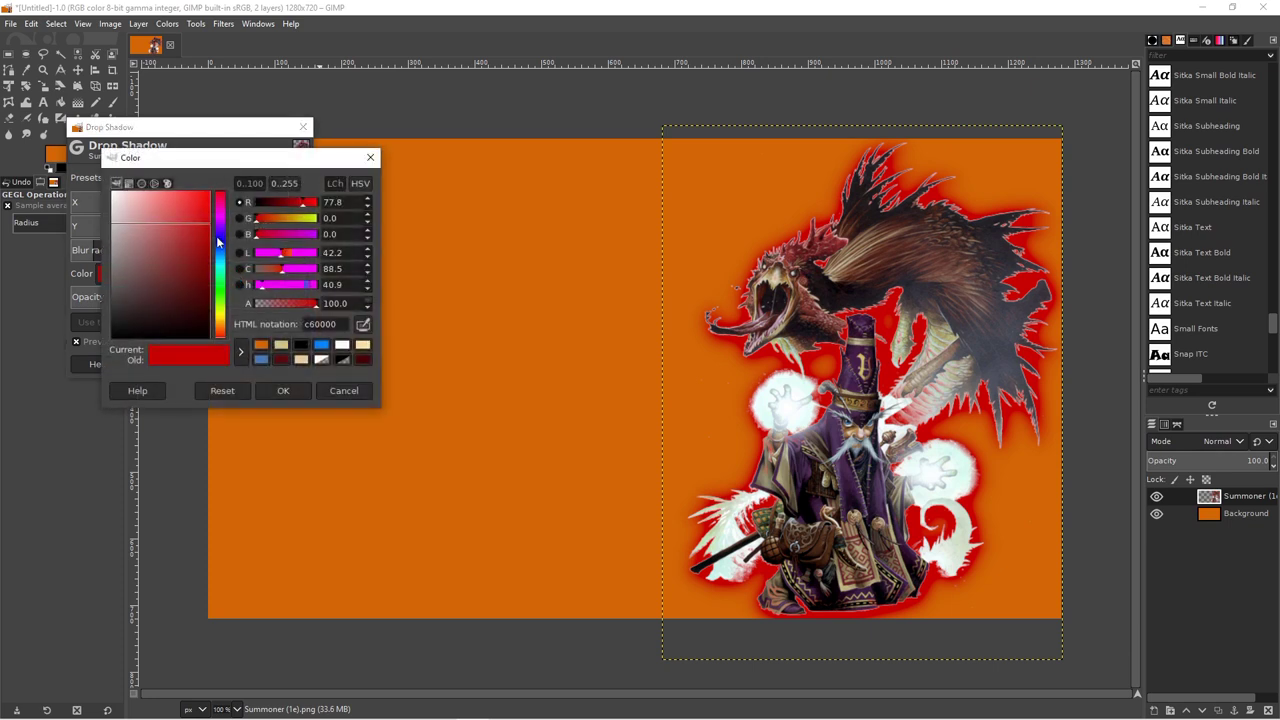
drag(218, 238, 220, 268)
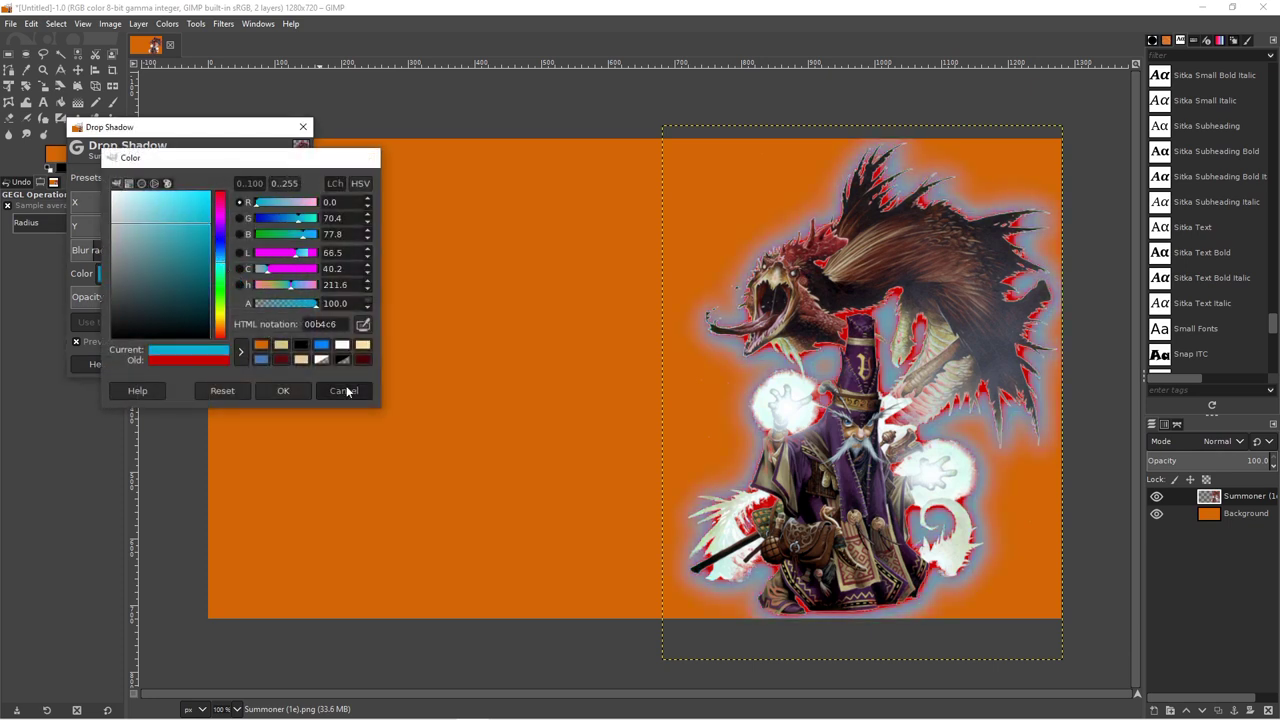
click(283, 390)
click(280, 363)
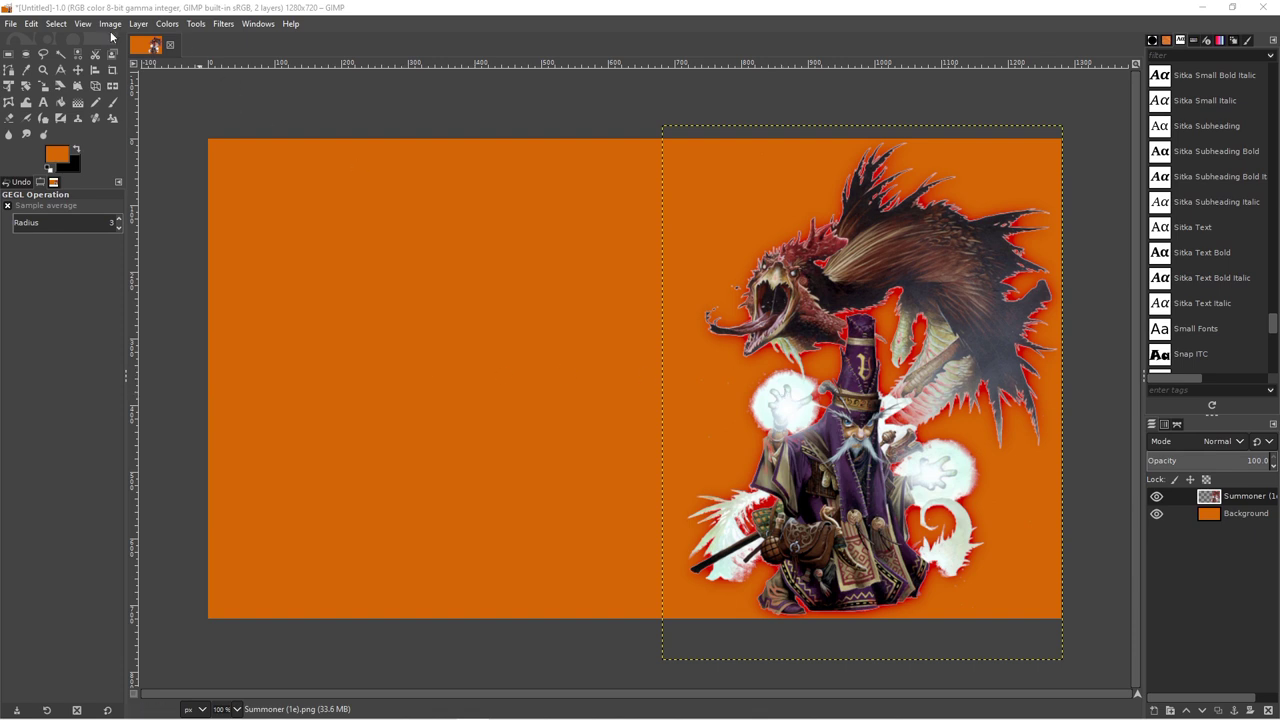
Undo the background fills and repaint the Background layer solid orange
click(31, 23)
click(60, 40)
key(ctrl+z)
key(ctrl+z)
key(ctrl+z)
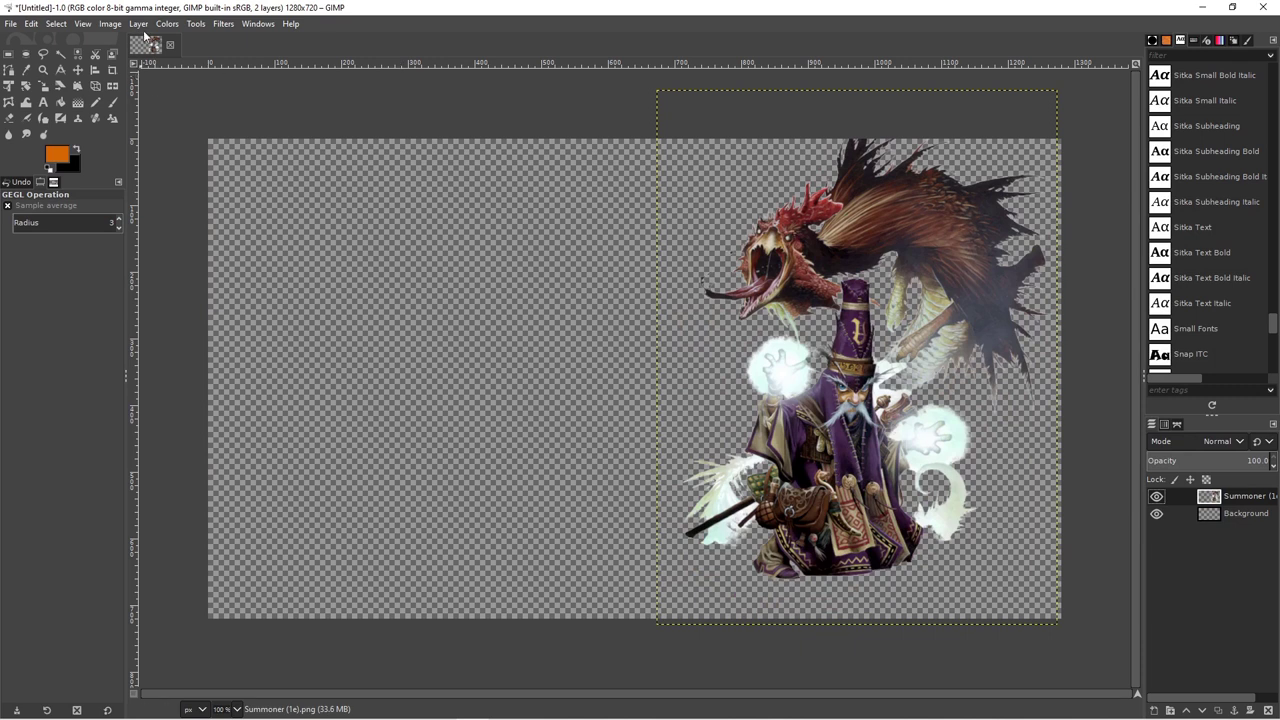
click(1245, 513)
key(ctrl+f)
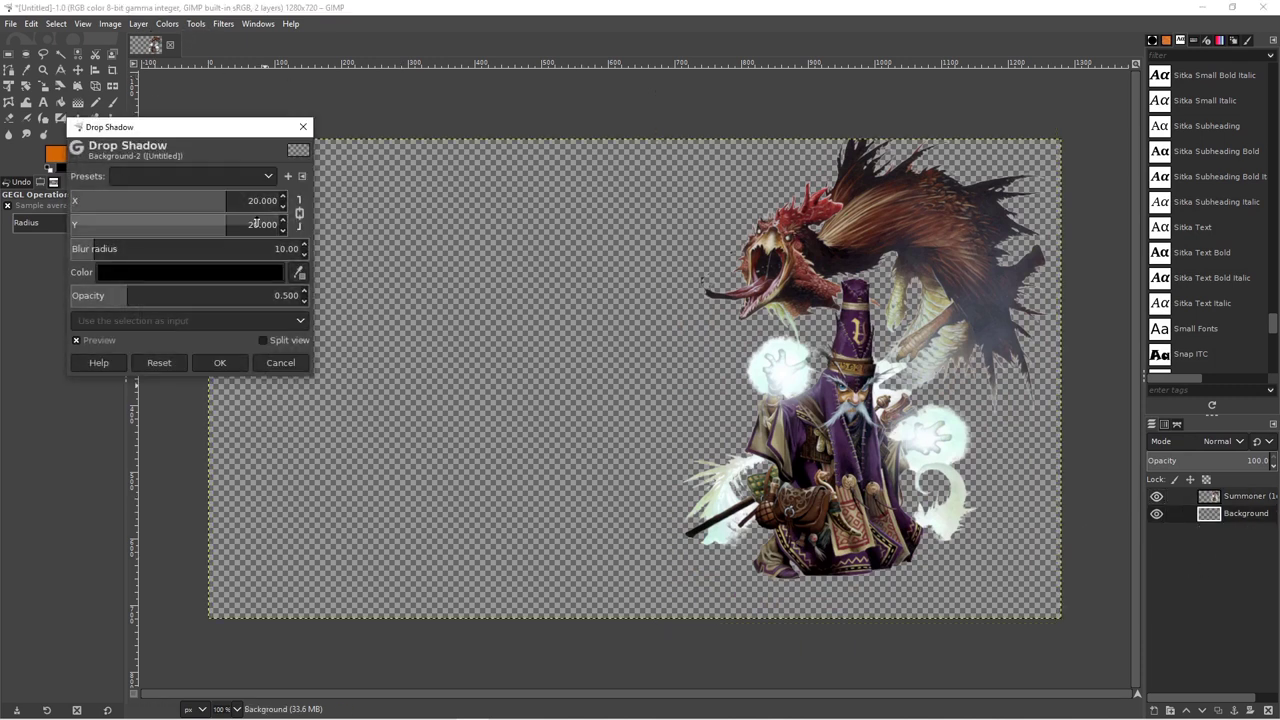
click(280, 363)
click(112, 102)
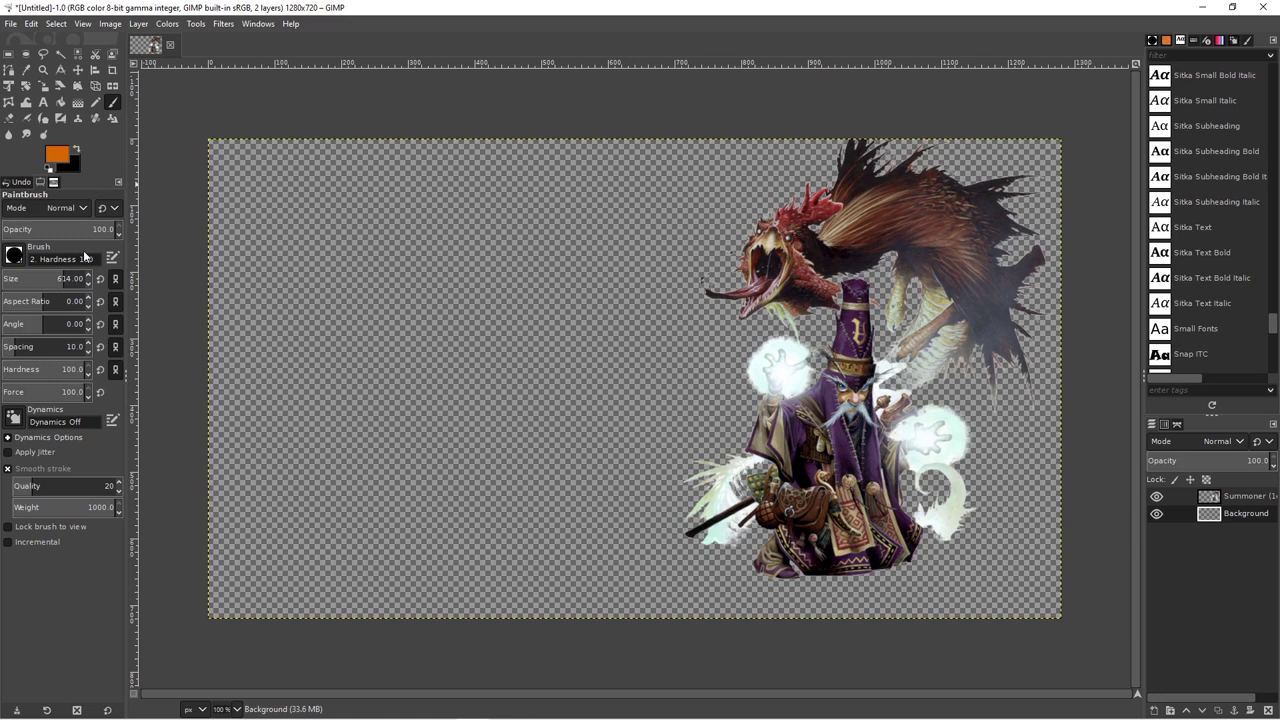
drag(300, 400, 1000, 400)
Give the Summoner layer a Drop Shadow from the saved preset, coloured blue
click(1245, 496)
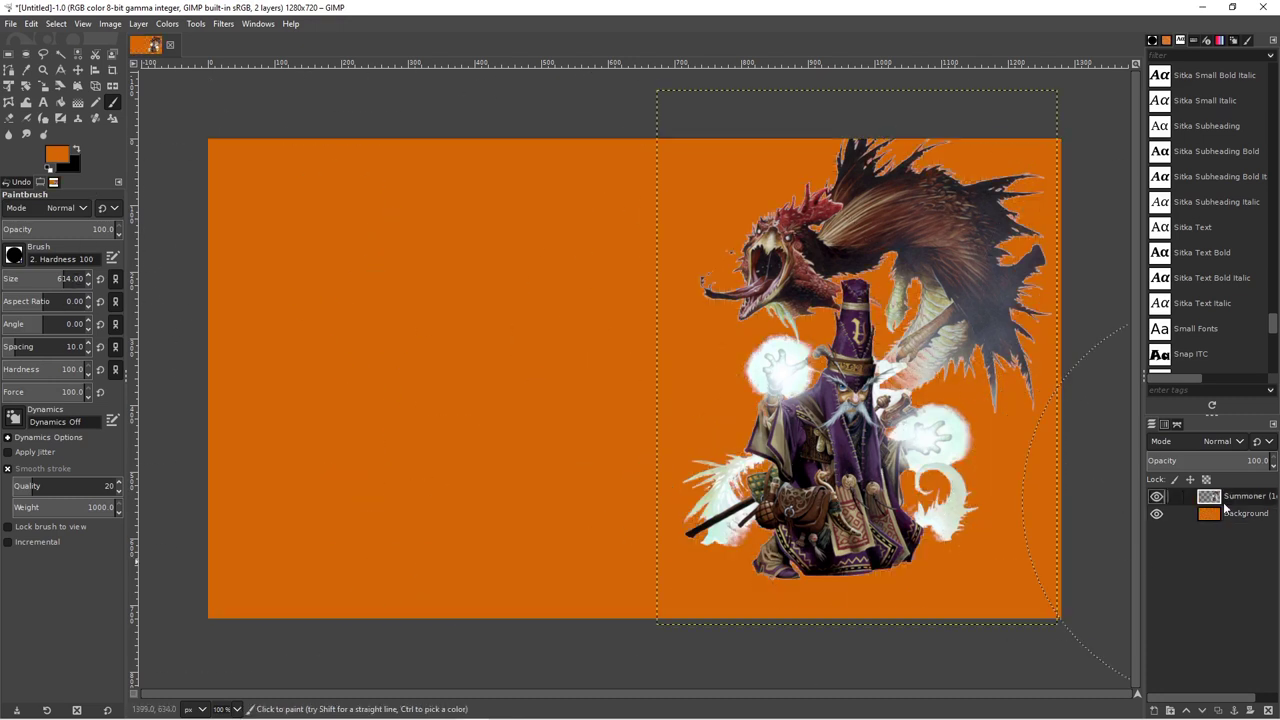
click(222, 23)
click(260, 160)
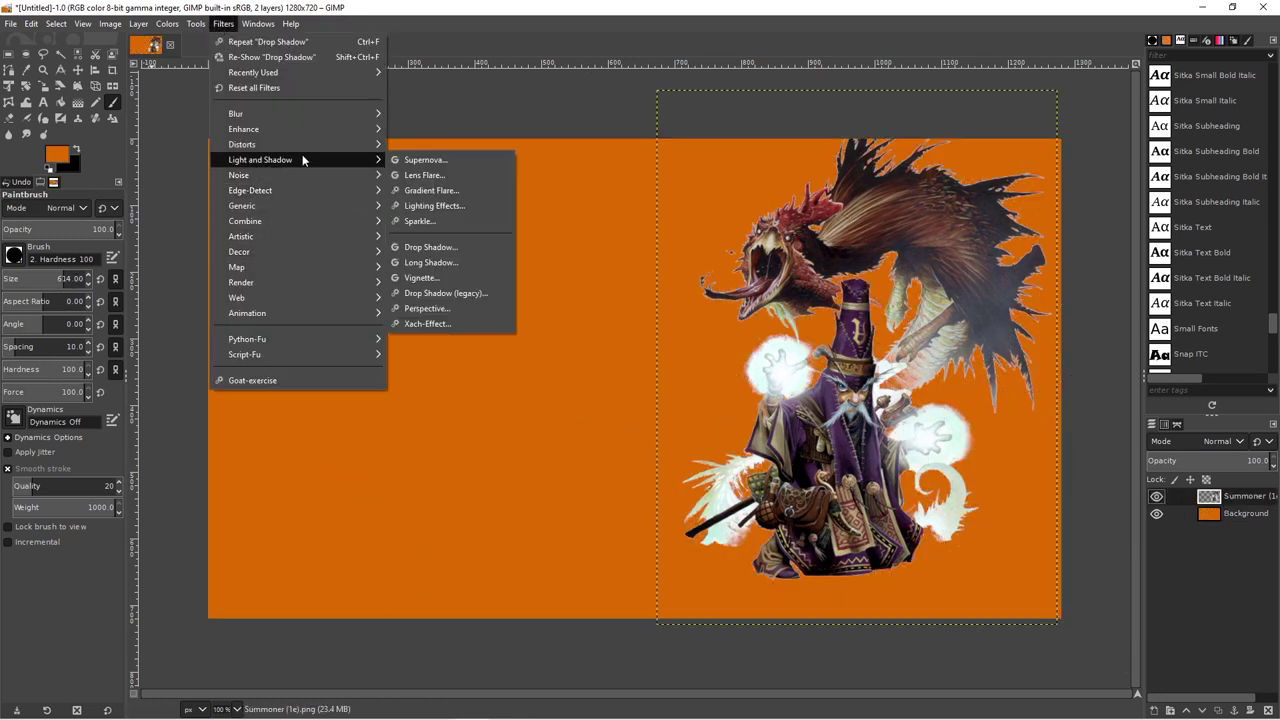
click(430, 248)
click(267, 177)
click(200, 195)
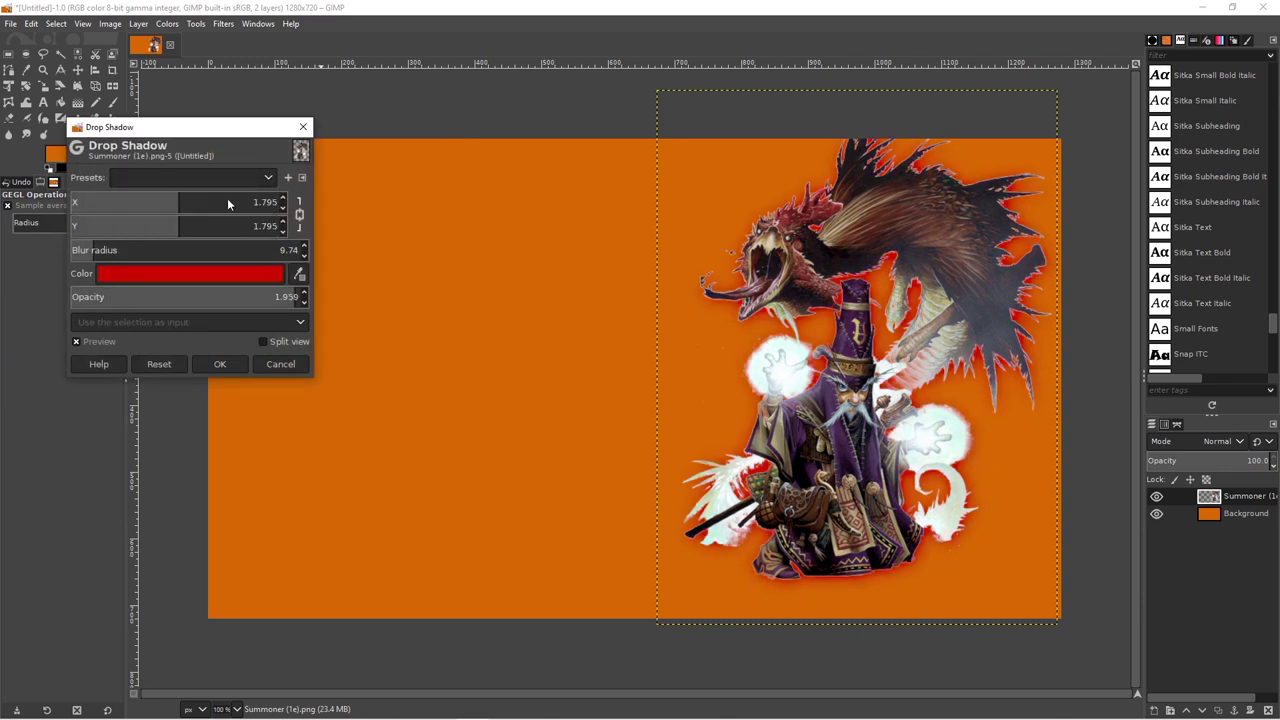
click(180, 273)
drag(180, 330, 181, 266)
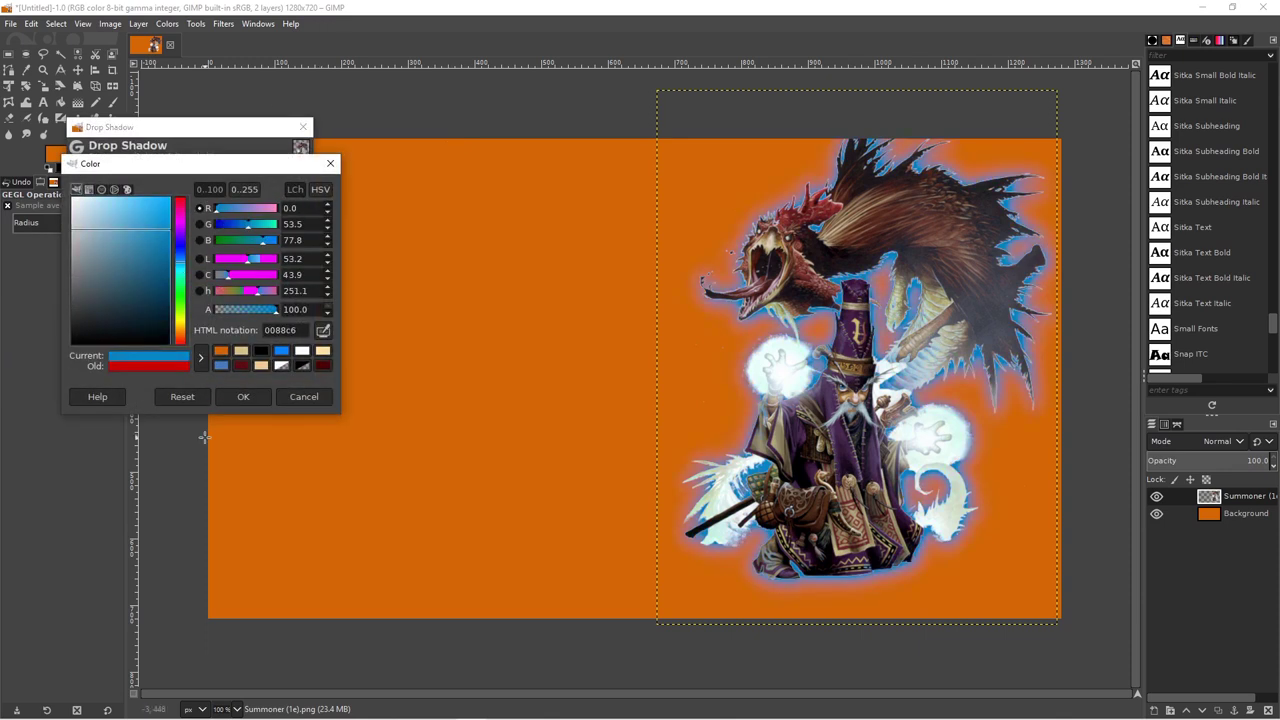
key(Return)
Apply the blue glow, nudge the summoner down-right, and select the Background layer
click(220, 363)
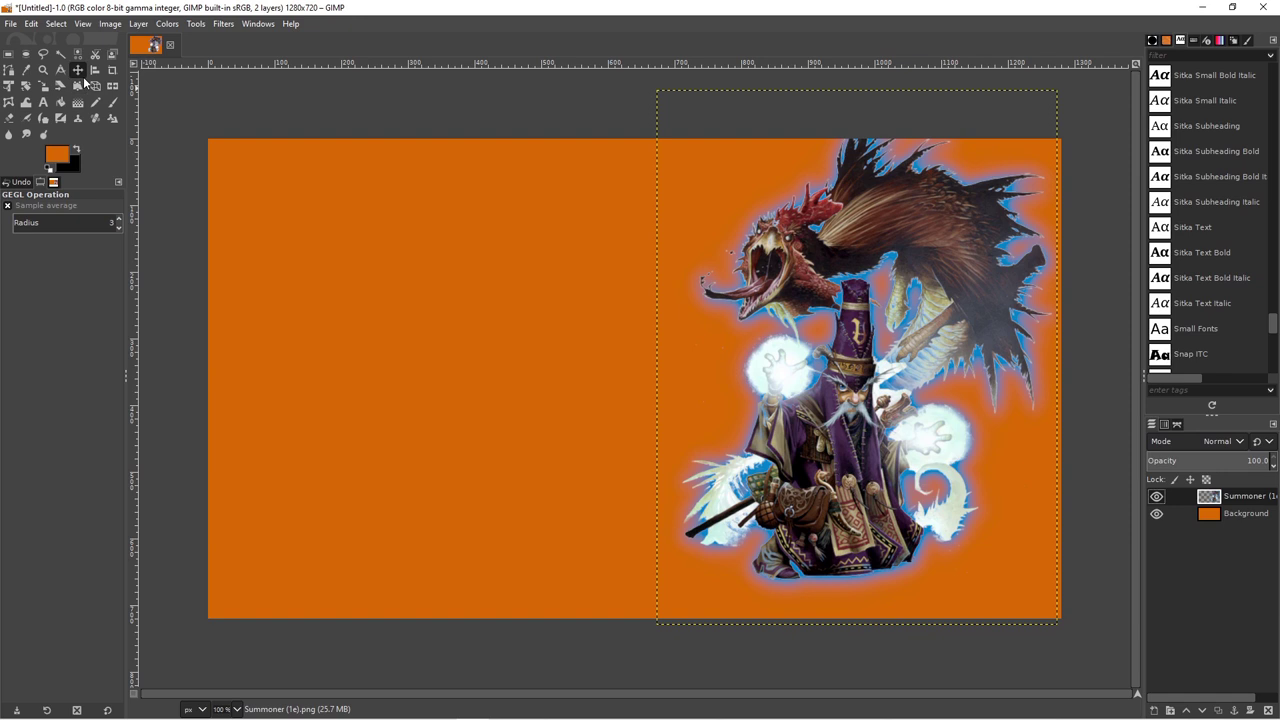
key(m)
drag(820, 380, 838, 403)
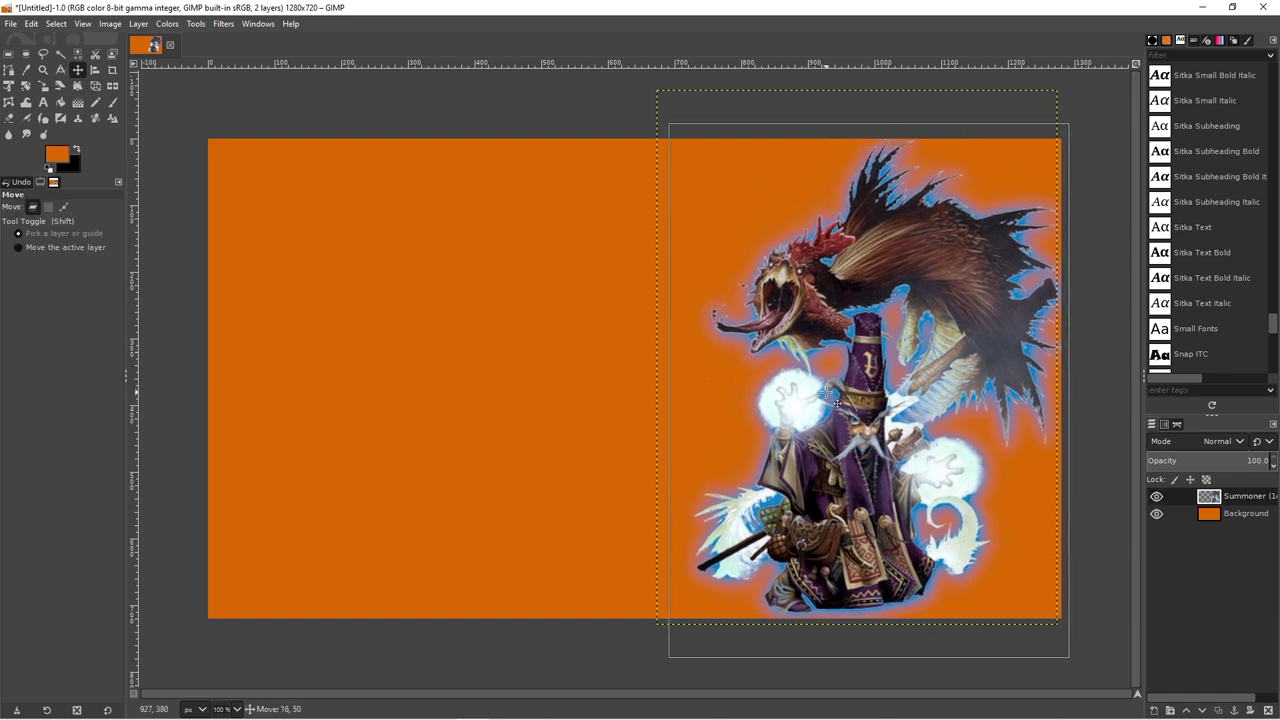
click(1216, 512)
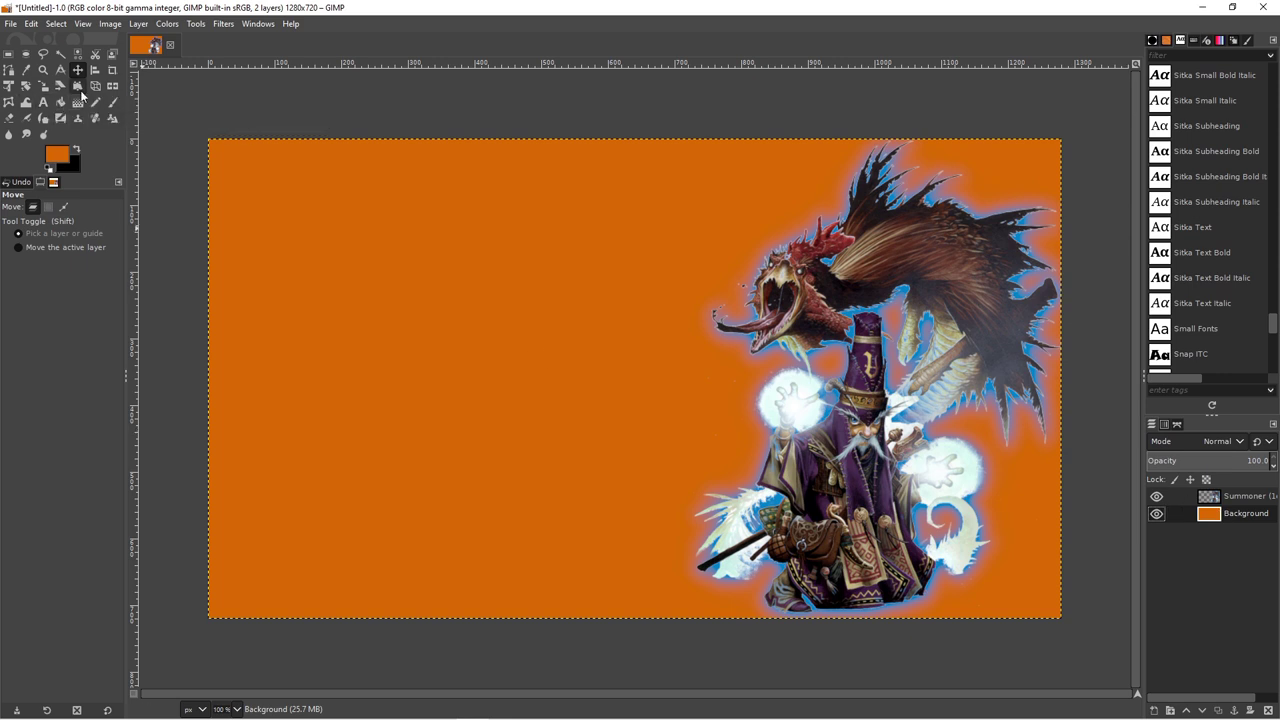
Set up the paintbrush with Normal mode, the Cell 02 brush and red colour
click(112, 103)
click(66, 208)
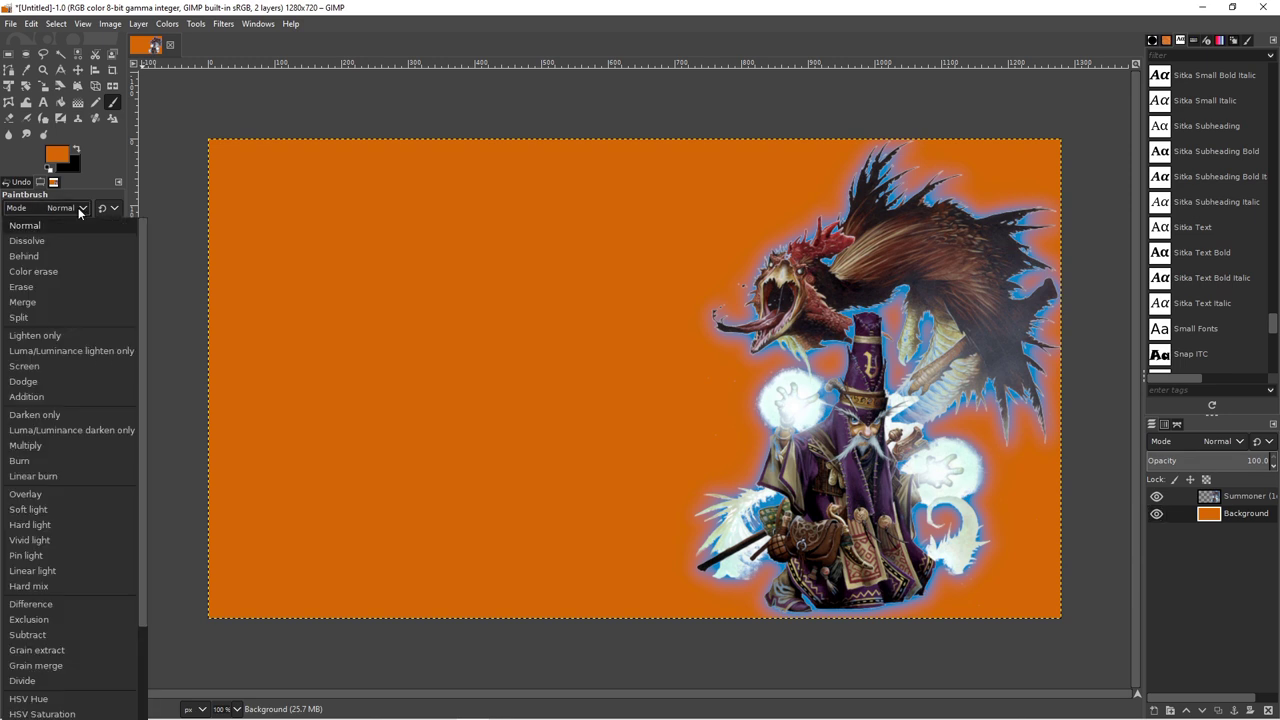
scroll(52, 500, down, 3)
scroll(52, 500, up, 3)
click(52, 208)
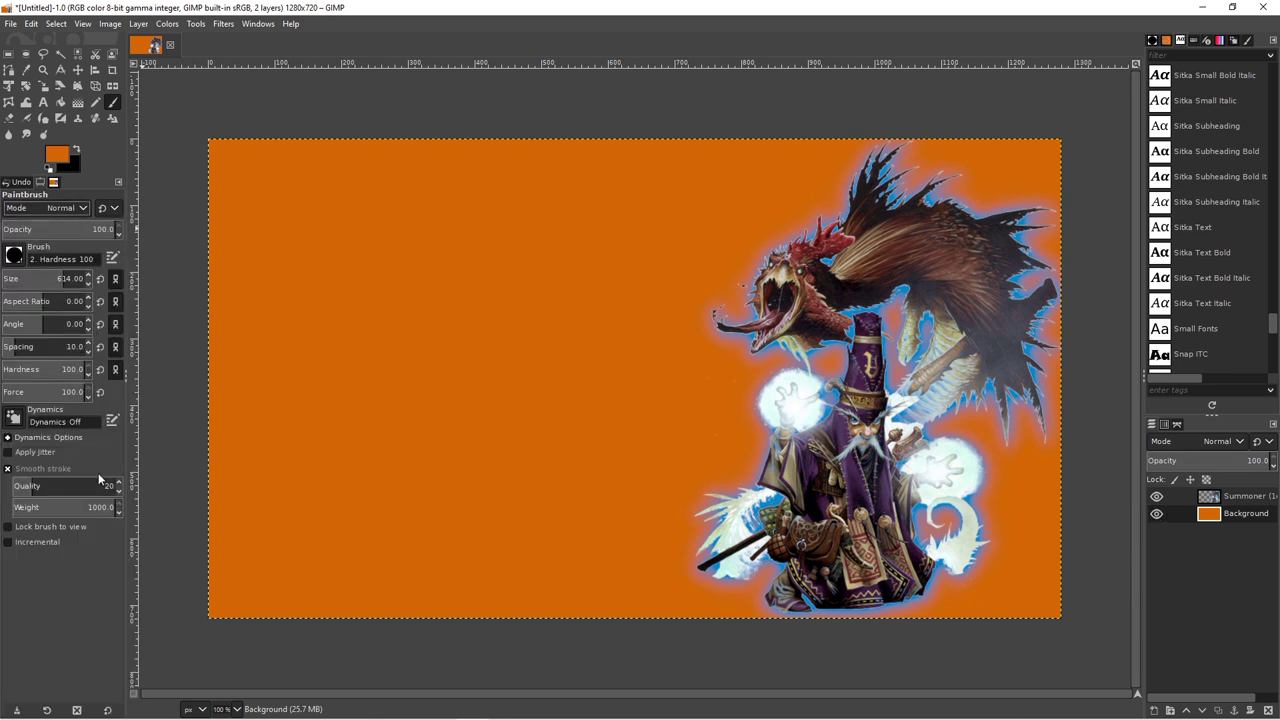
click(15, 255)
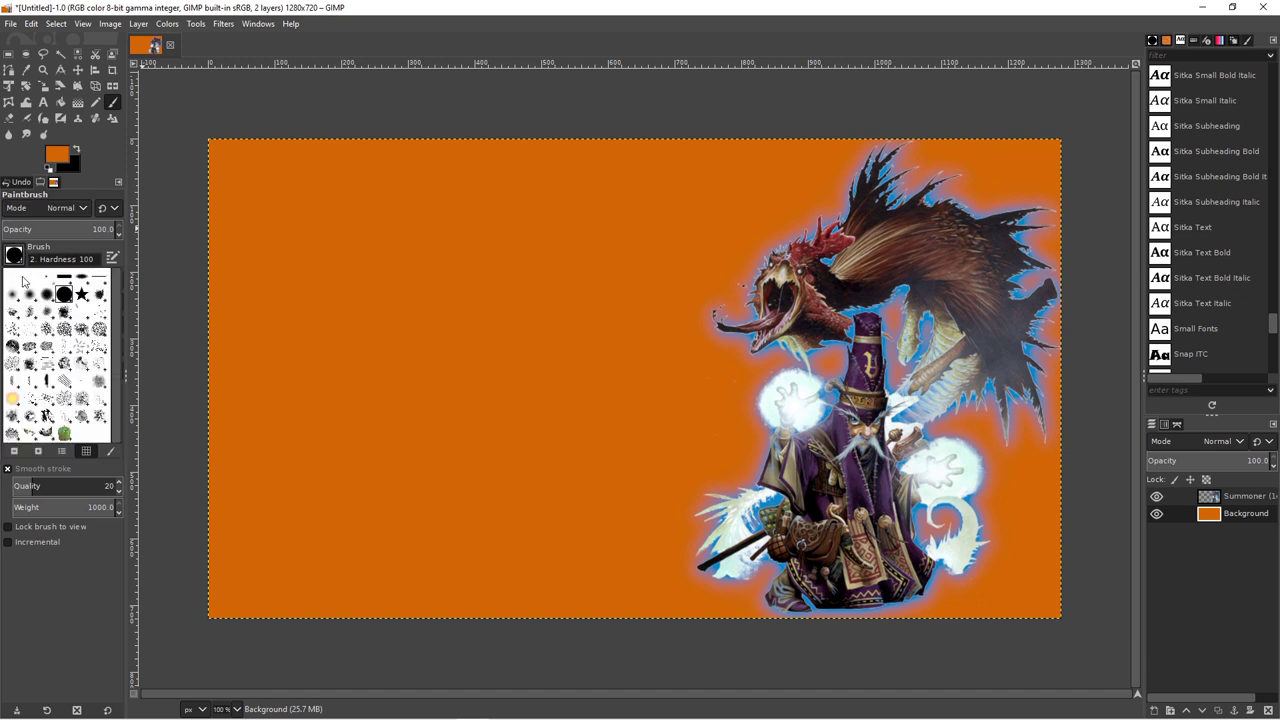
click(64, 338)
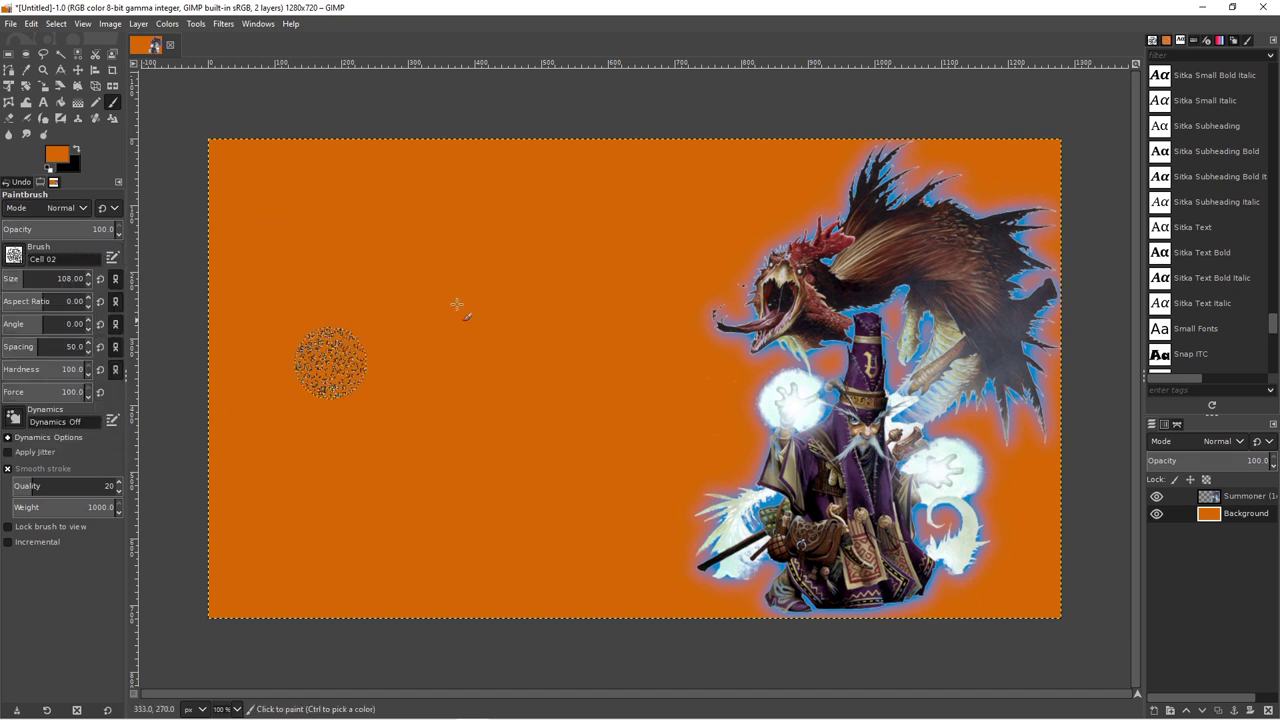
click(58, 153)
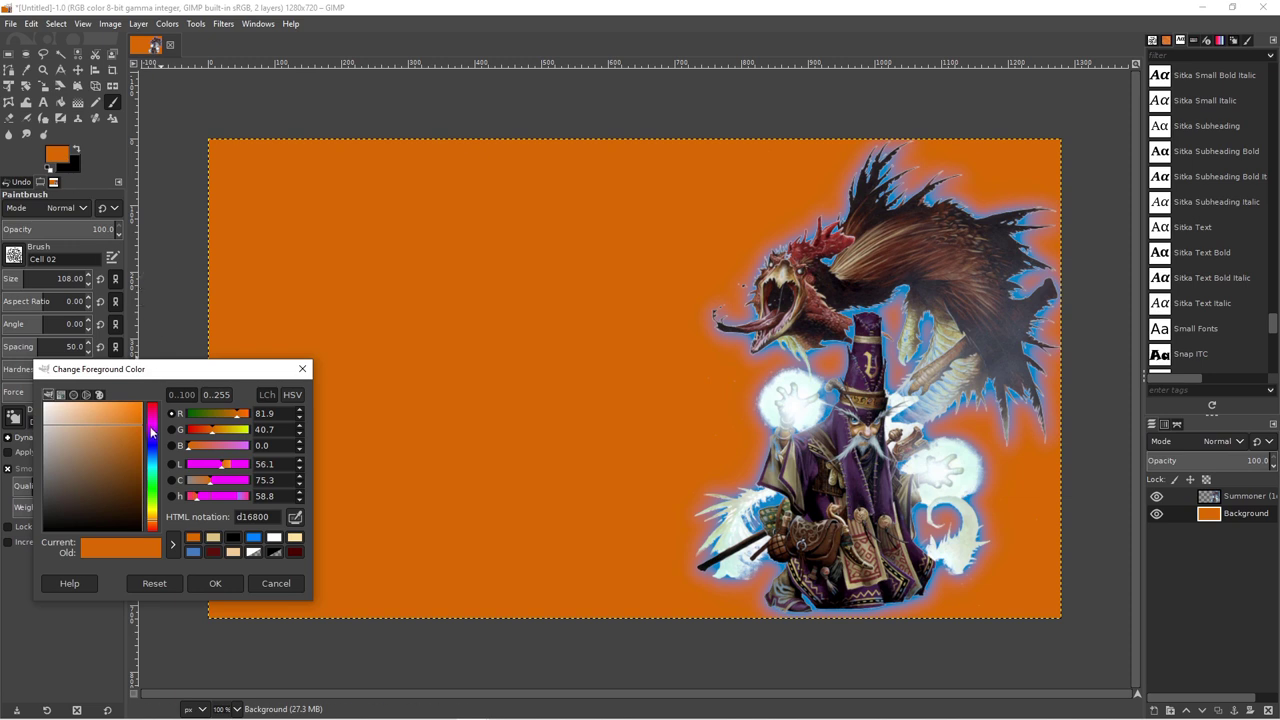
click(82, 405)
click(215, 586)
Test red Cell 02 scribbles and dabs, including a larger size, undoing each
drag(220, 480, 300, 270)
drag(300, 420, 410, 200)
drag(330, 330, 700, 450)
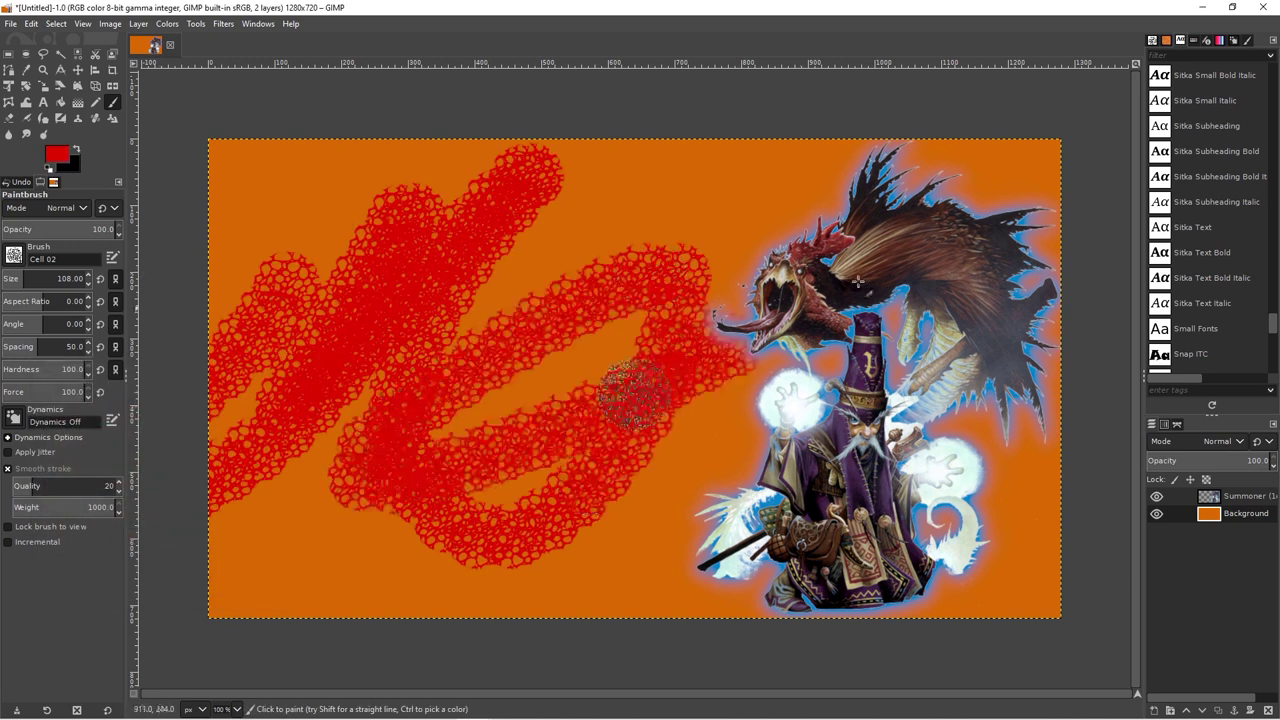
key(ctrl+z)
key(ctrl+z)
key(ctrl+z)
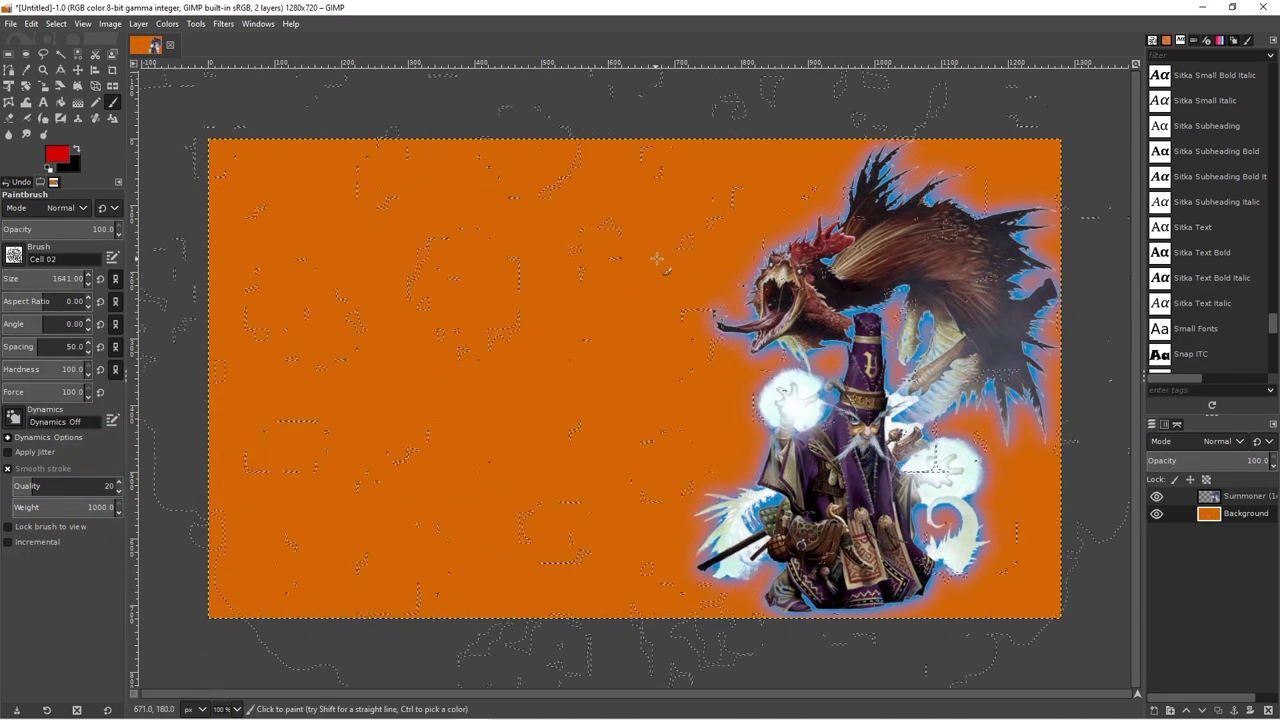
click(412, 192)
key(ctrl+z)
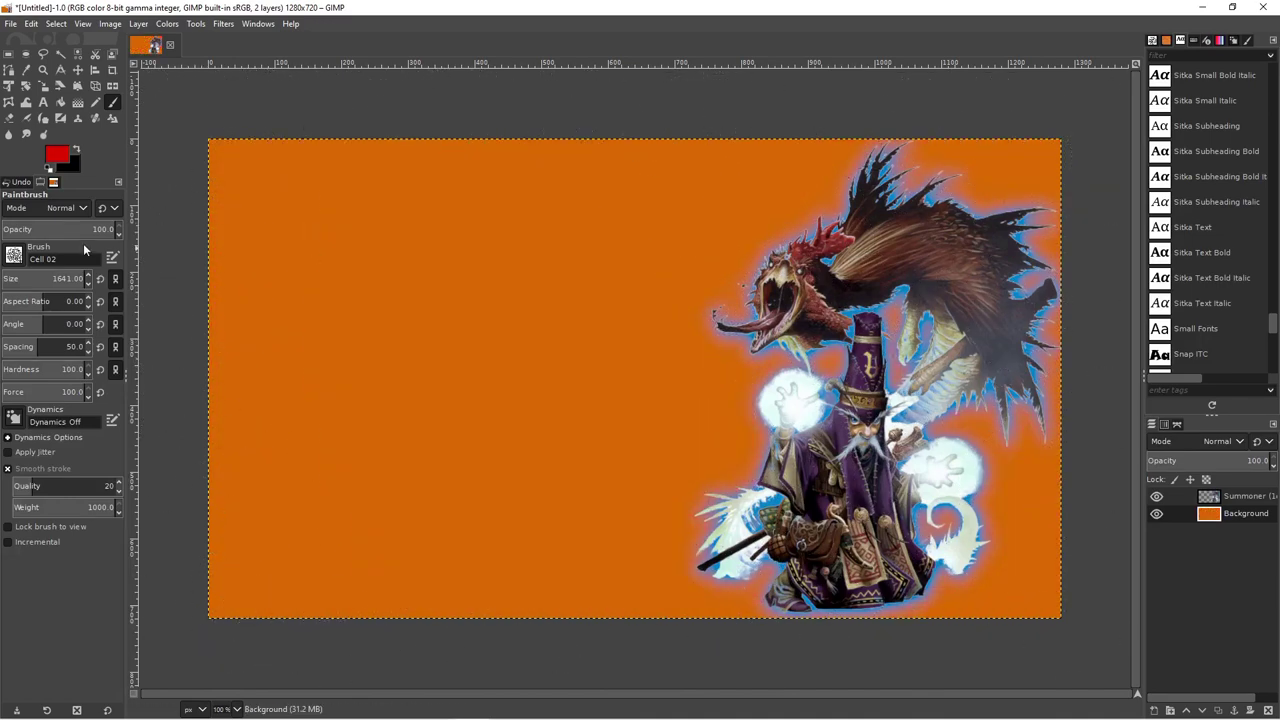
double_click(68, 278)
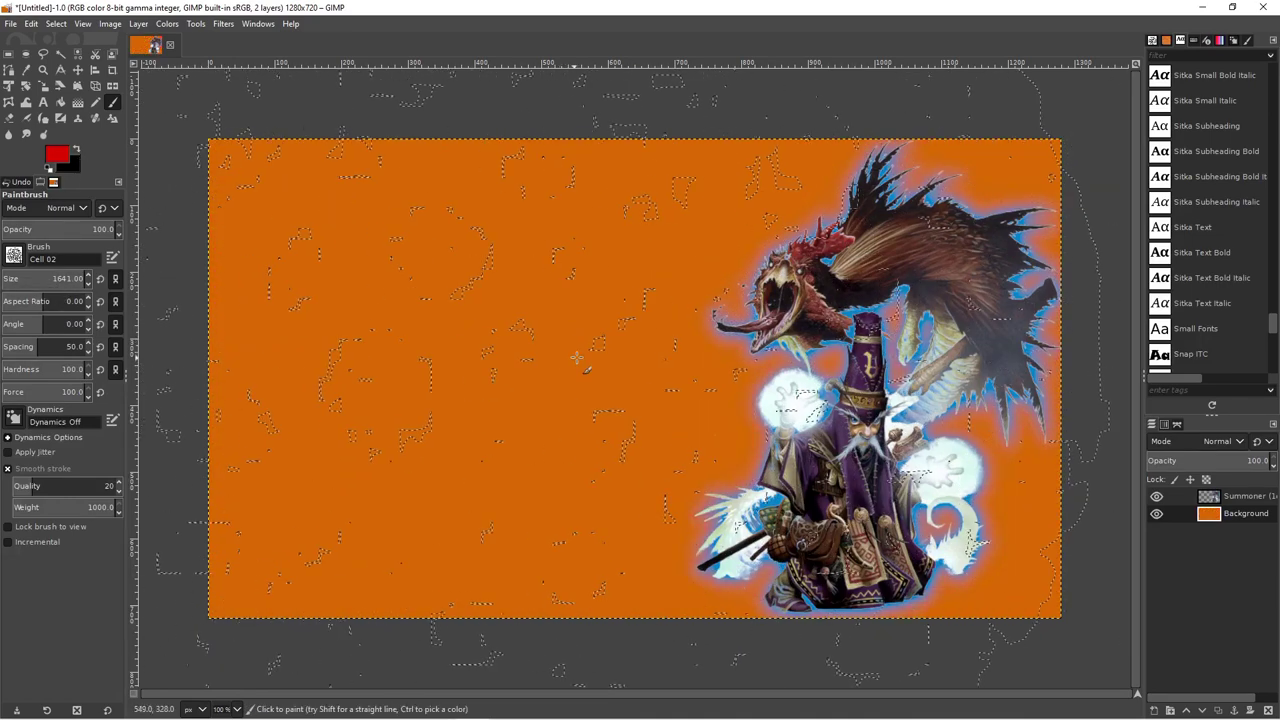
click(590, 360)
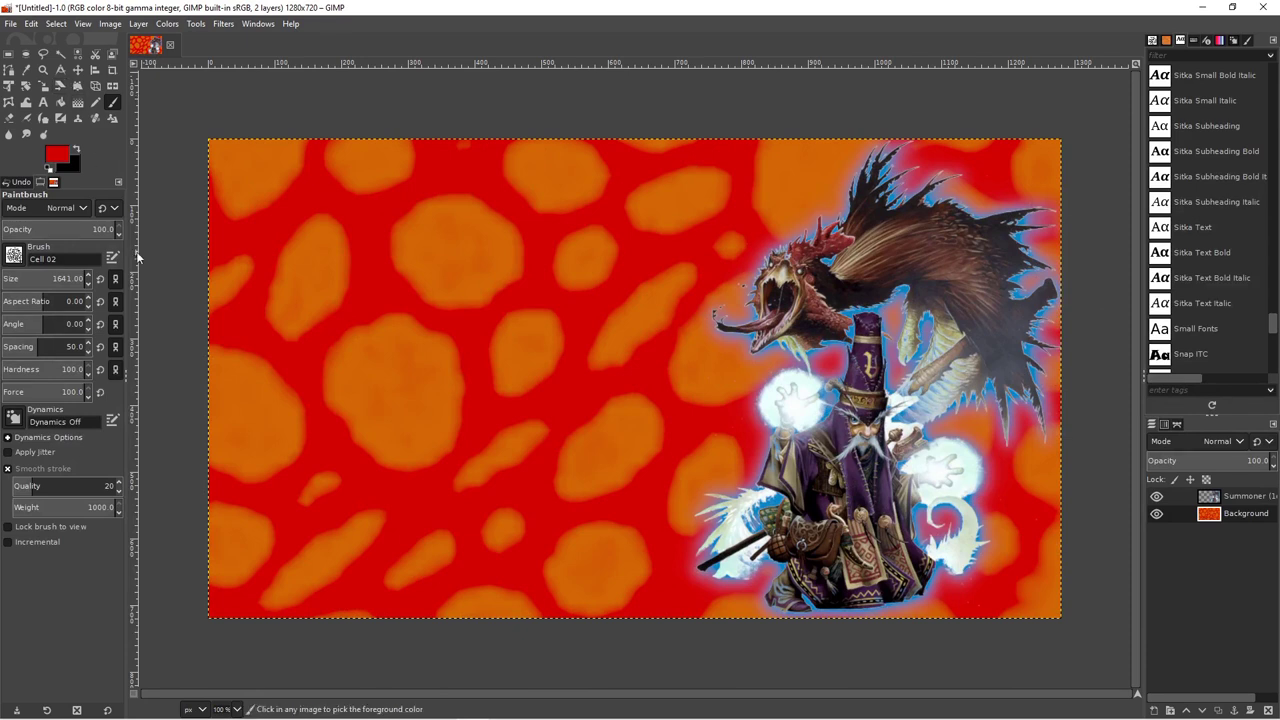
key(ctrl+z)
Switch to the Pencil Scratch brush at a new size, test two dabs, and undo them
click(13, 254)
click(72, 392)
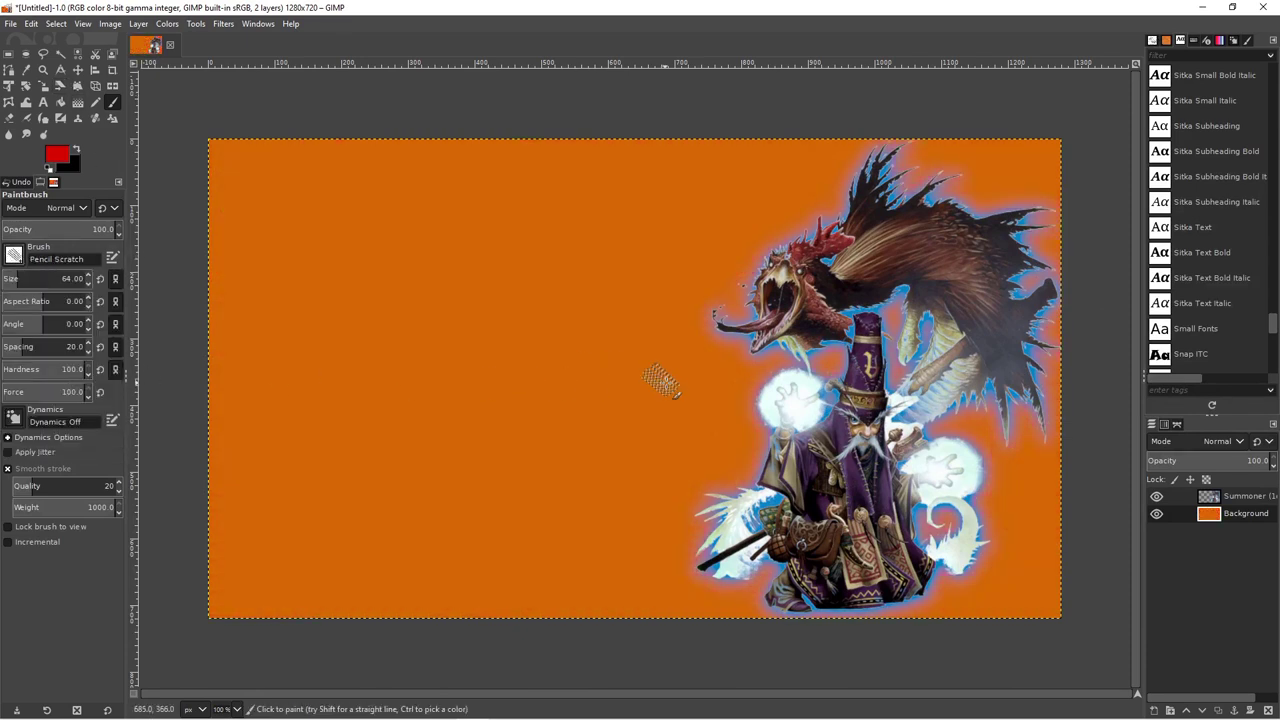
triple_click(70, 279)
text(4336)
key(Return)
click(411, 522)
click(395, 520)
key(ctrl+z)
key(ctrl+z)
click(14, 258)
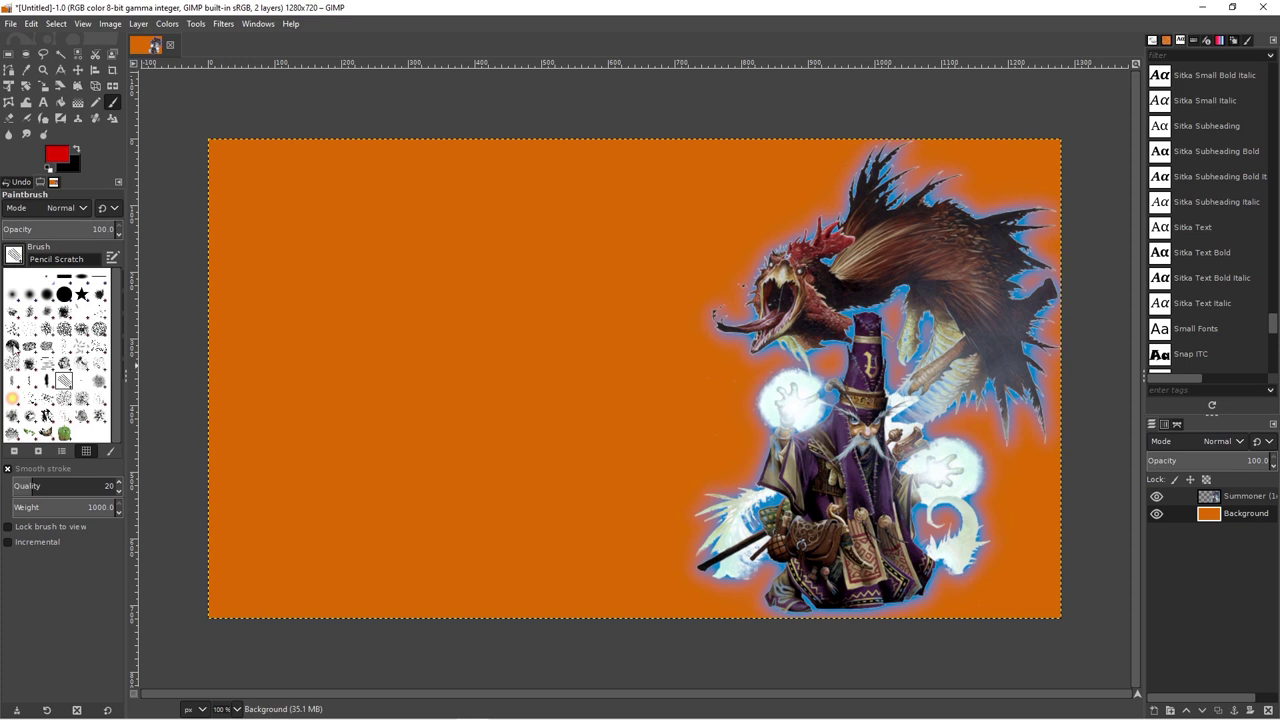
Try a red Chalk 03 stroke and a Smoke brush blob, undoing both
click(14, 345)
drag(335, 340, 495, 465)
key(ctrl+z)
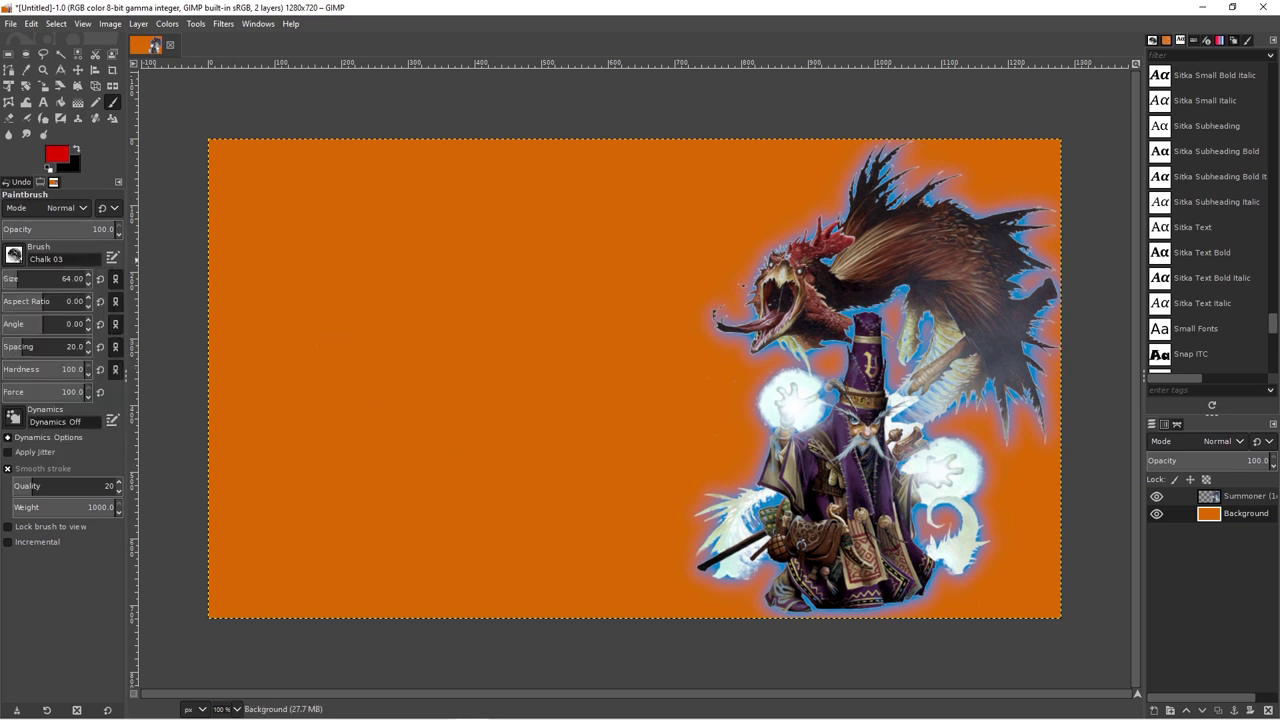
click(14, 258)
click(103, 396)
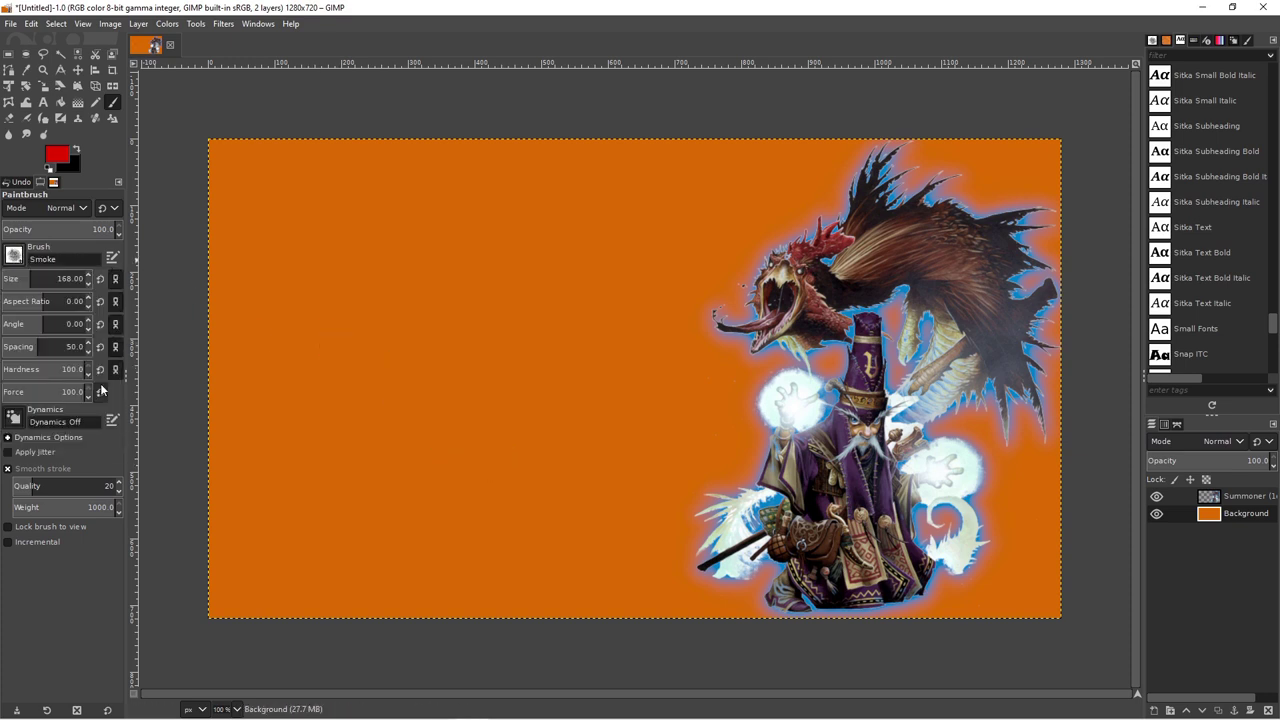
click(440, 370)
key(ctrl+z)
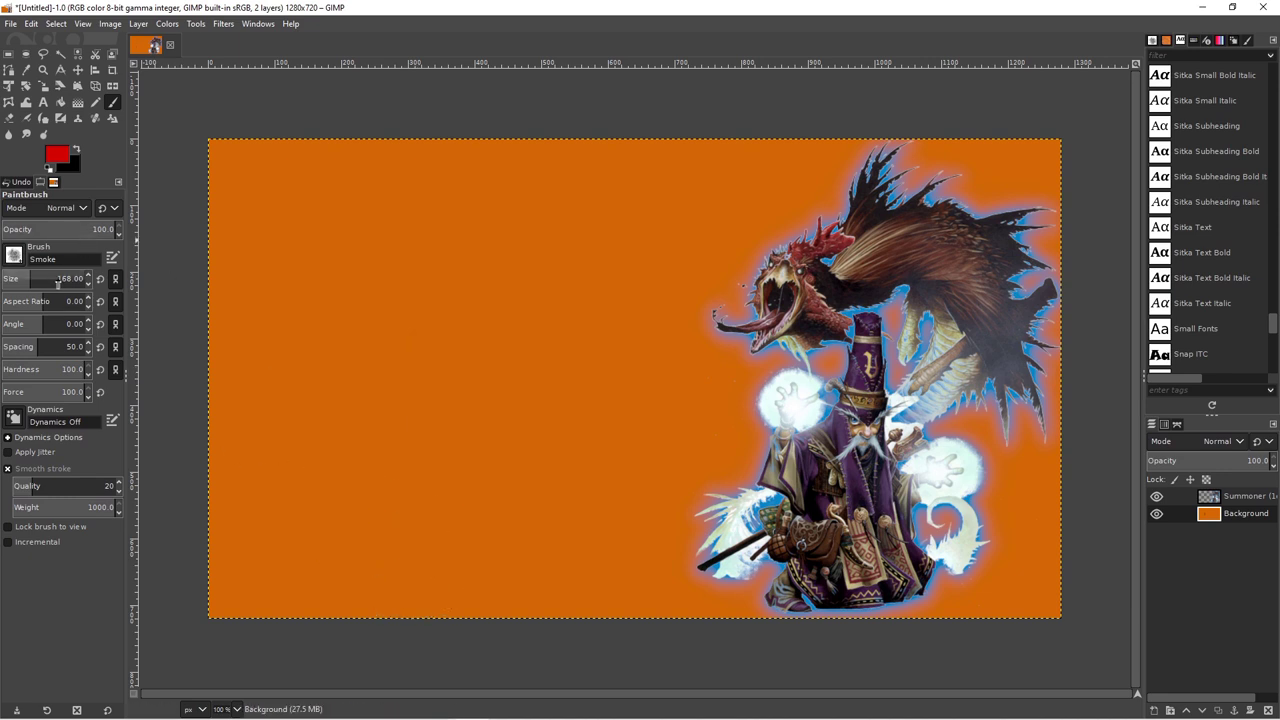
Test larger Smoke brush sizes with red stamps, undoing each attempt
key(Return)
click(610, 390)
click(560, 480)
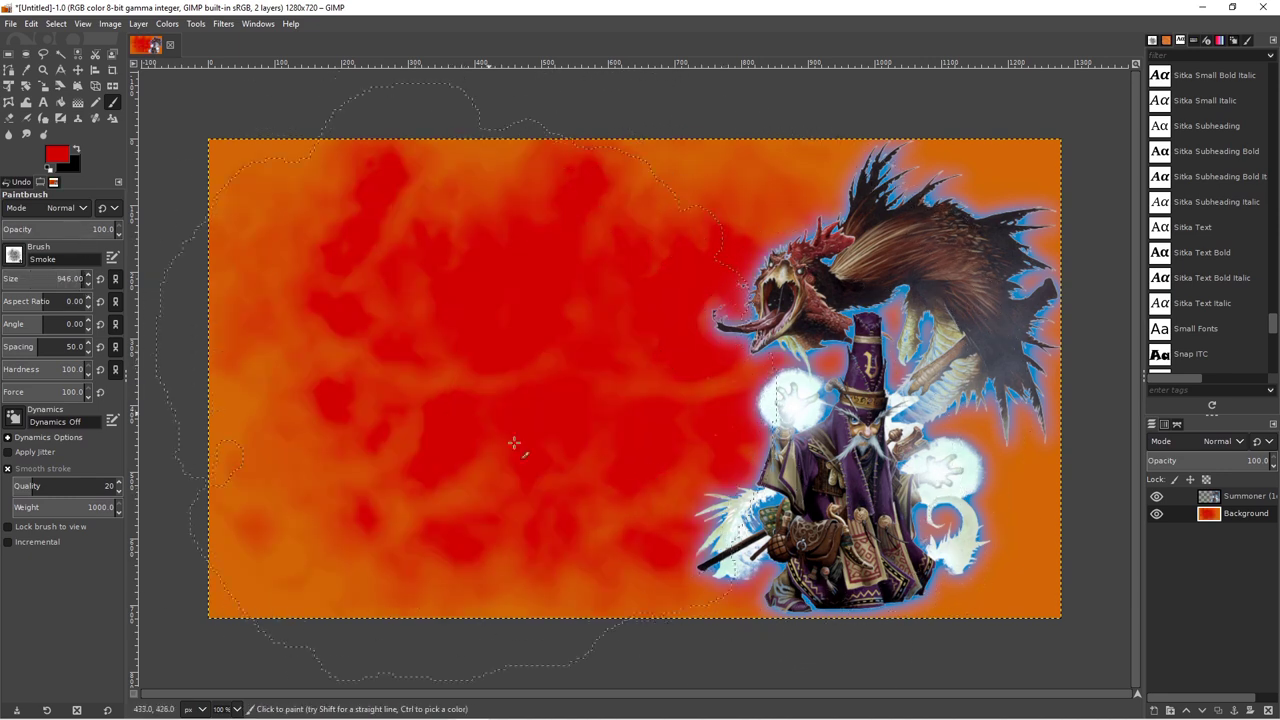
key(ctrl+z)
key(ctrl+z)
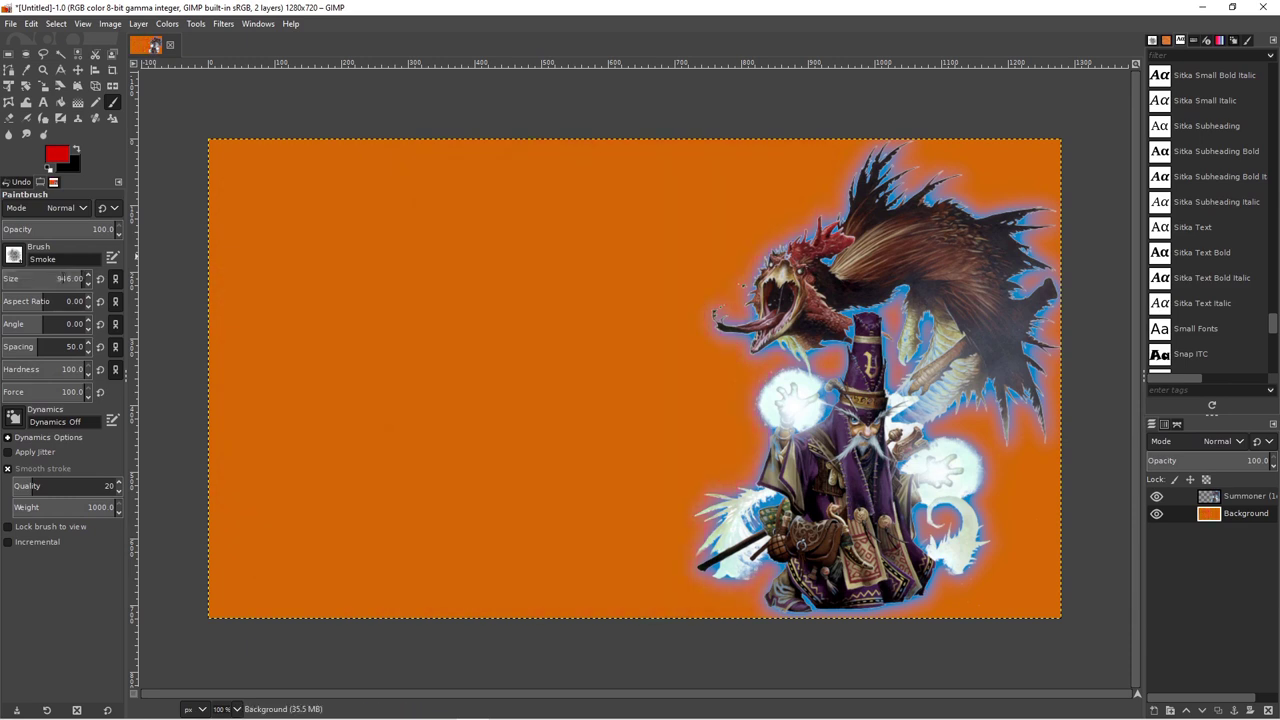
key(Return)
click(727, 340)
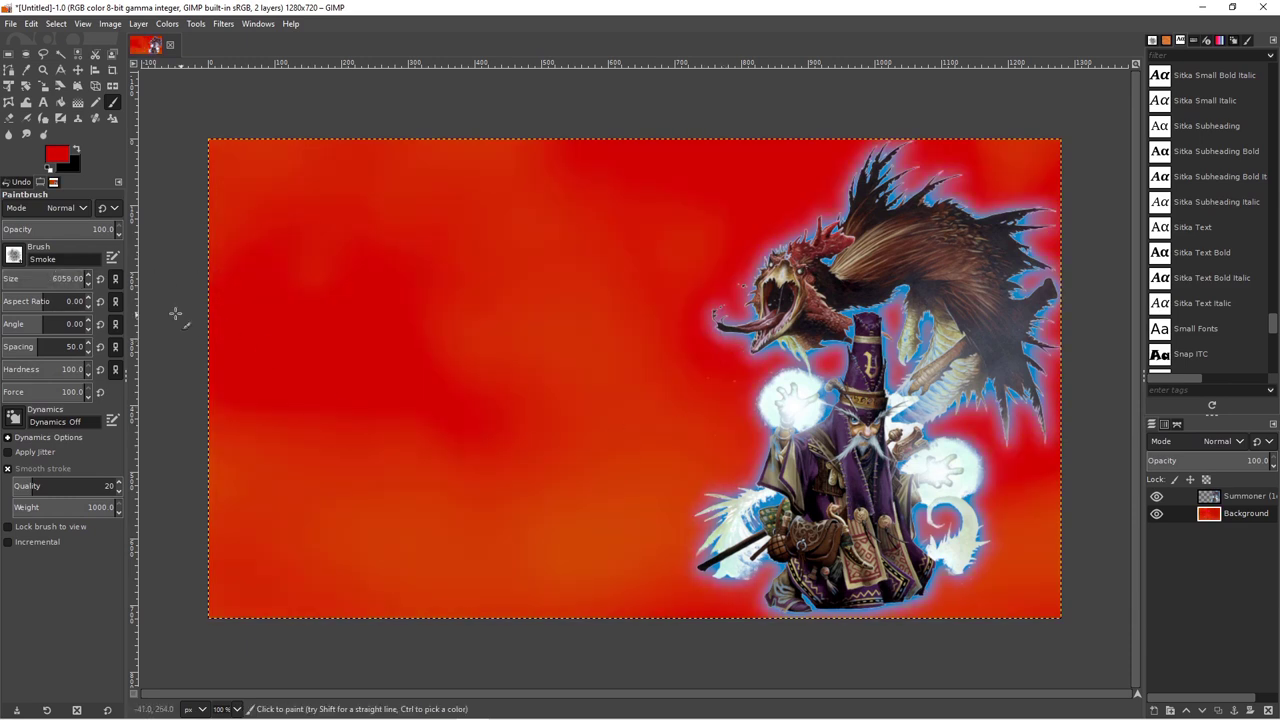
key(ctrl+z)
text(766)
Set the Smoke brush to size 766, stamp red smoke clouds, then undo them
key(Return)
click(430, 350)
click(742, 437)
click(840, 230)
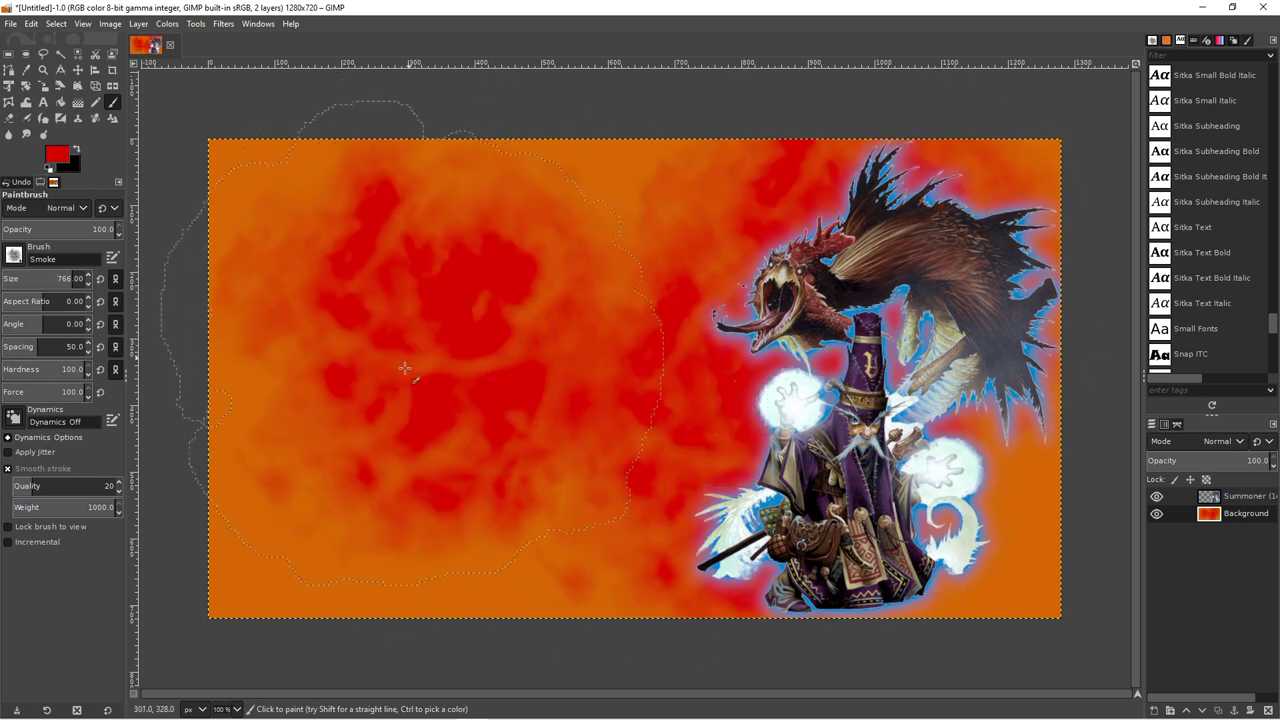
click(390, 430)
click(570, 270)
click(590, 477)
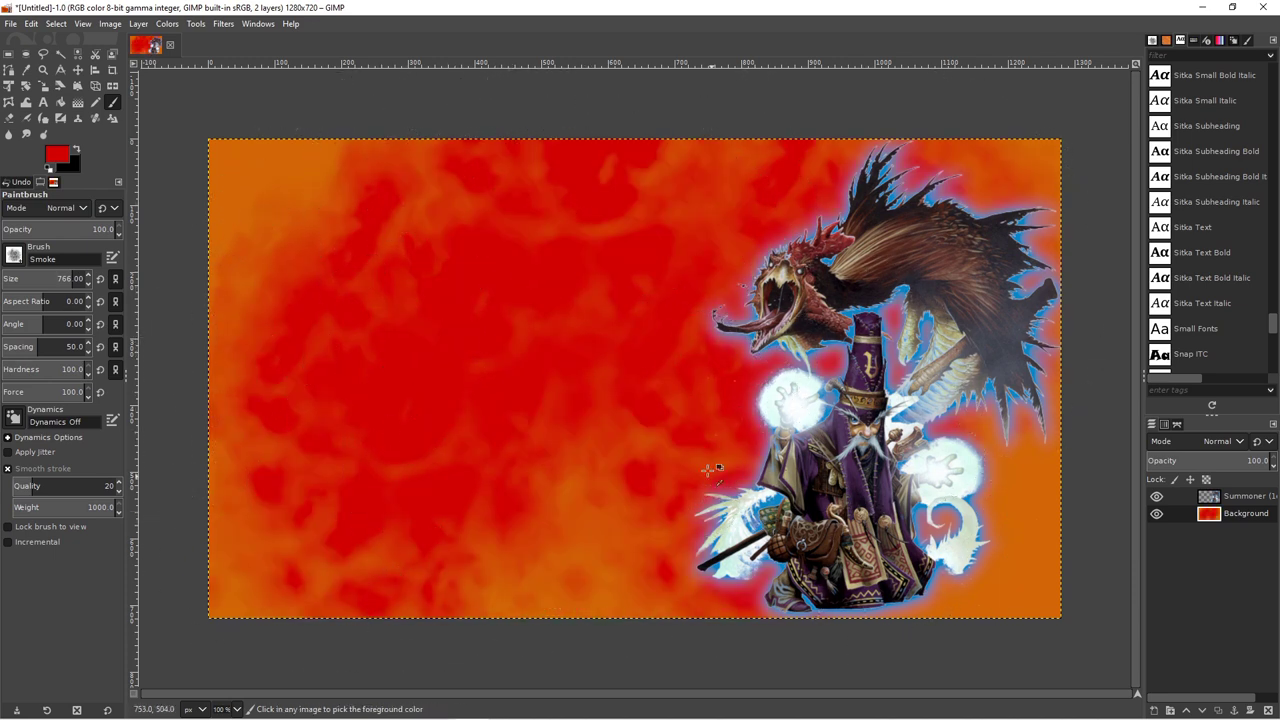
key(ctrl+z)
key(ctrl+z)
key(ctrl+z)
key(ctrl+z)
key(ctrl+z)
Stamp red smoke at the corners and upper middle, then undo it back to plain orange
click(900, 480)
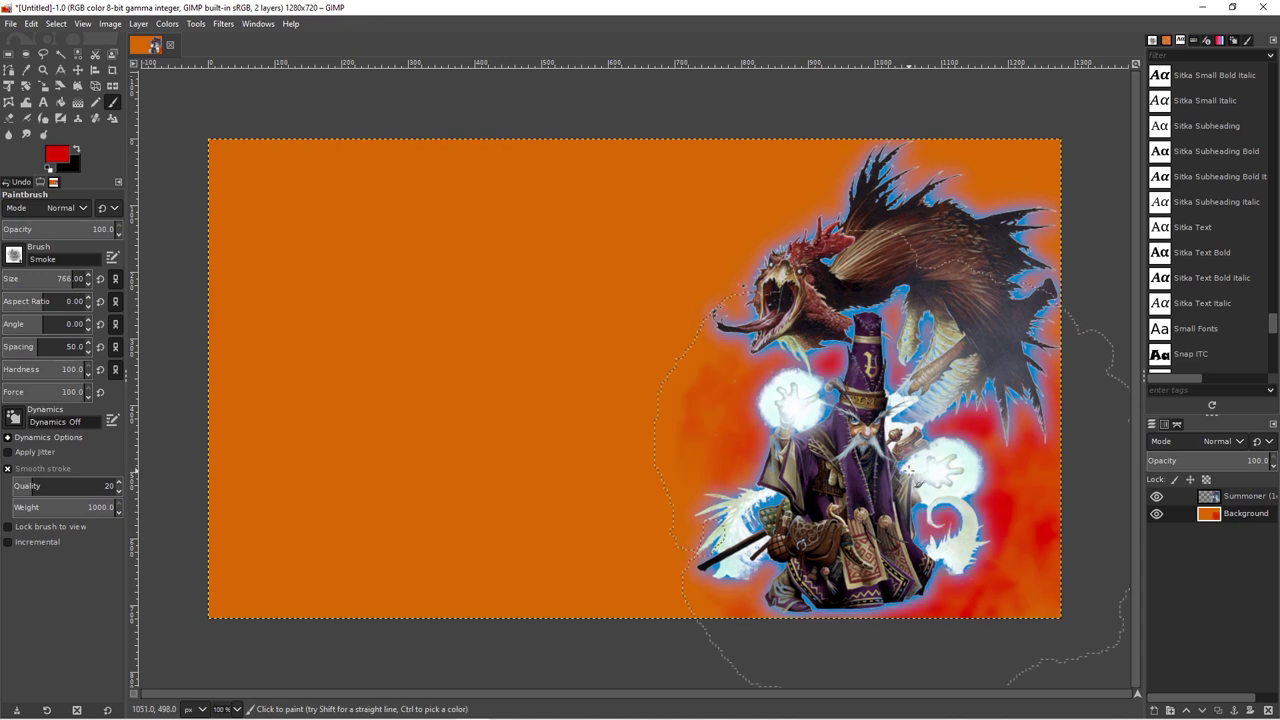
click(555, 318)
click(640, 300)
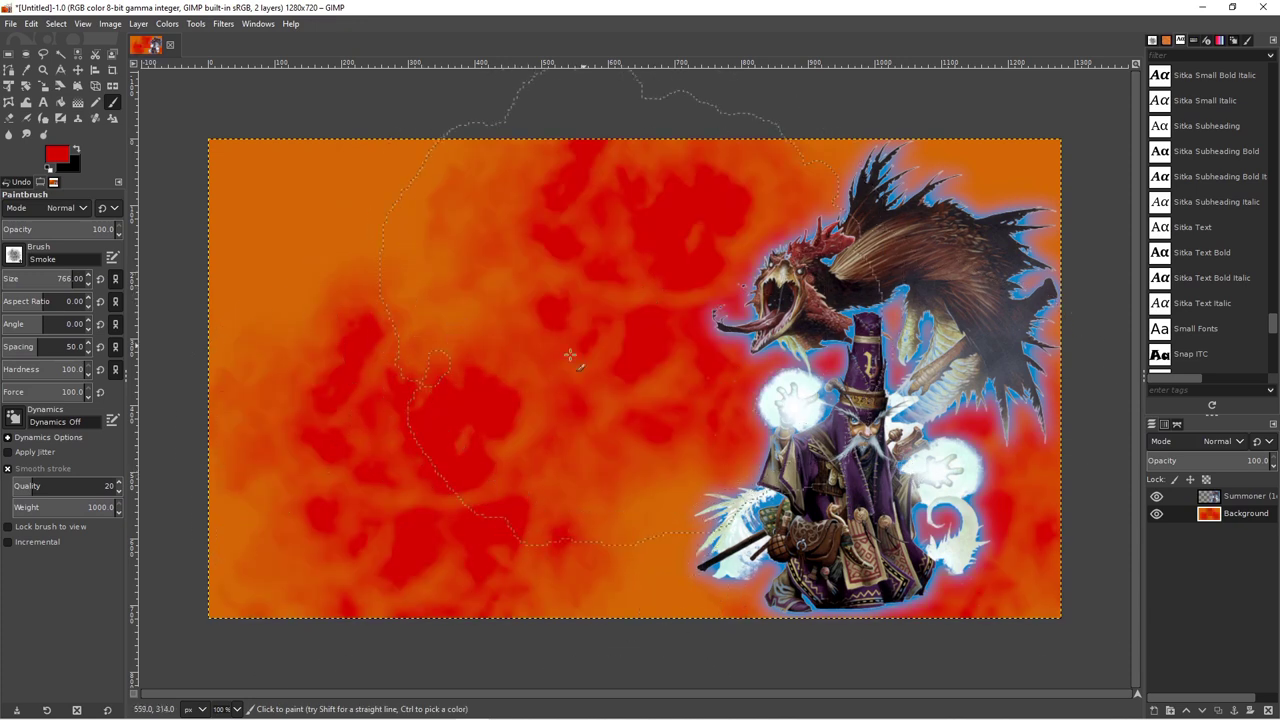
click(178, 113)
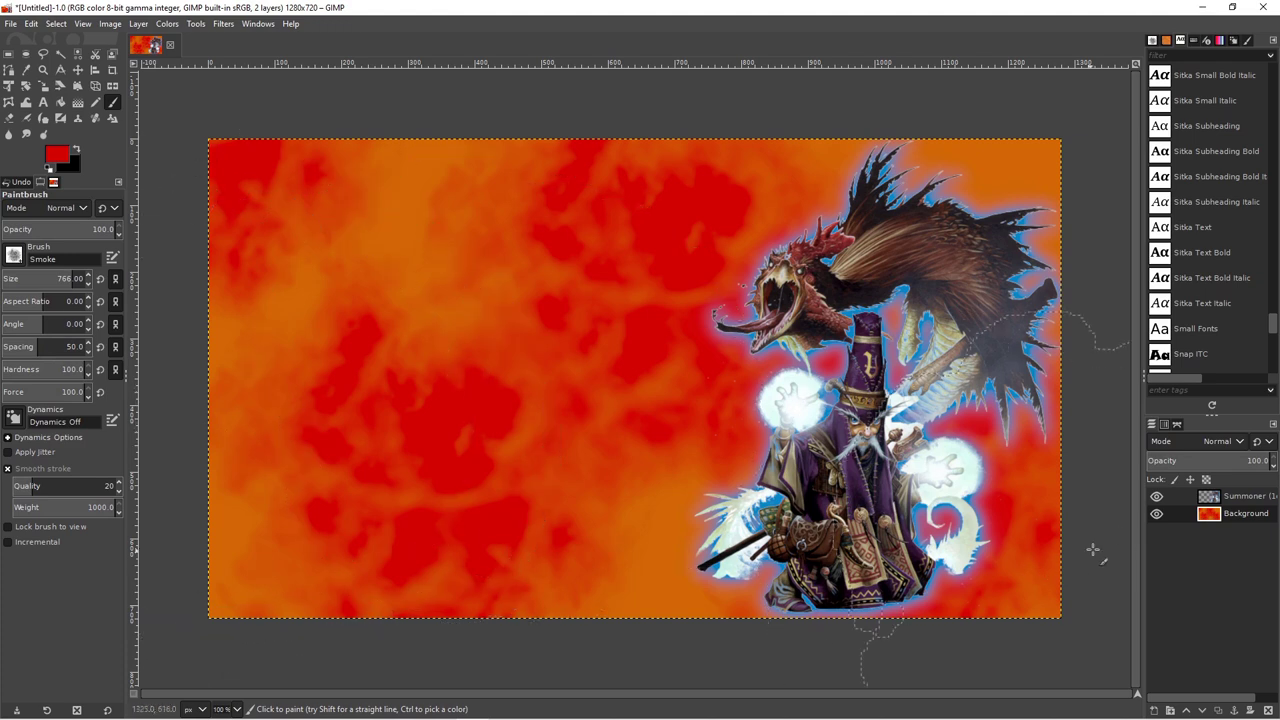
key(ctrl+z)
key(ctrl+z)
key(ctrl+z)
key(ctrl+z)
Add a new layer named Balloon Highlights
right_click(1220, 530)
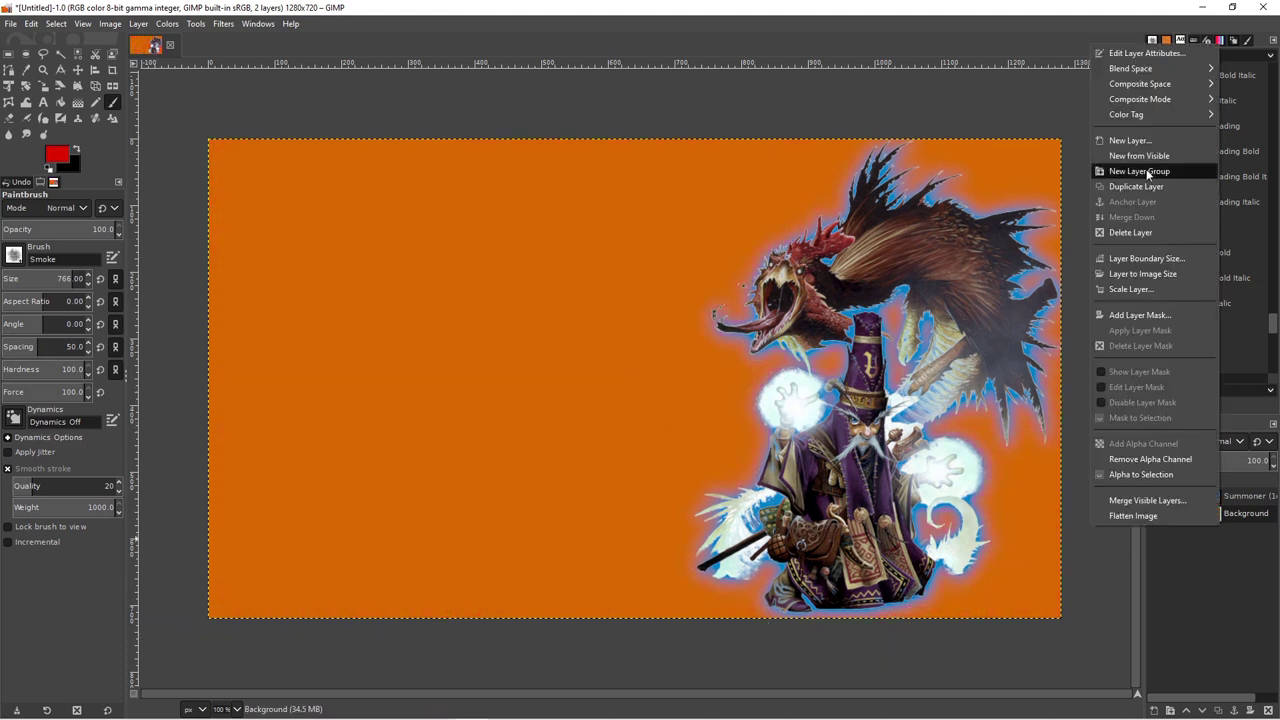
click(1150, 155)
click(1178, 333)
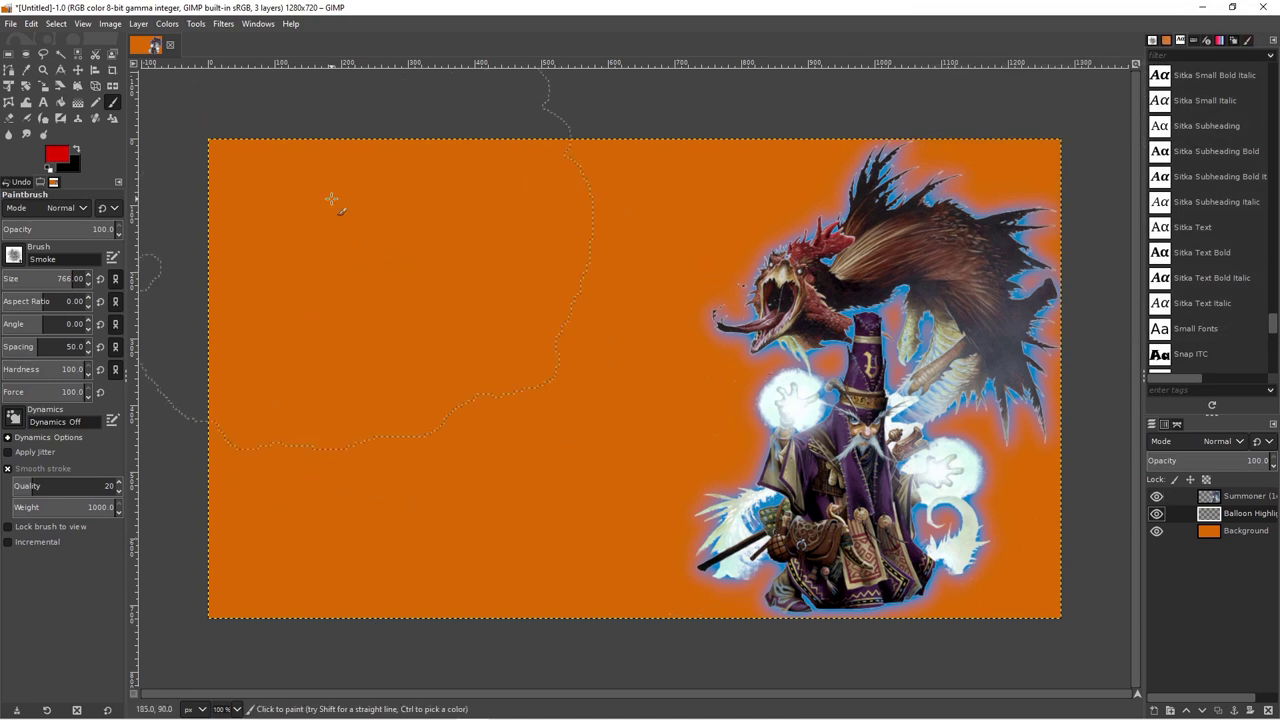
Stamp red smoke clouds across the new layer, then select the Background layer
click(350, 250)
click(492, 474)
click(880, 200)
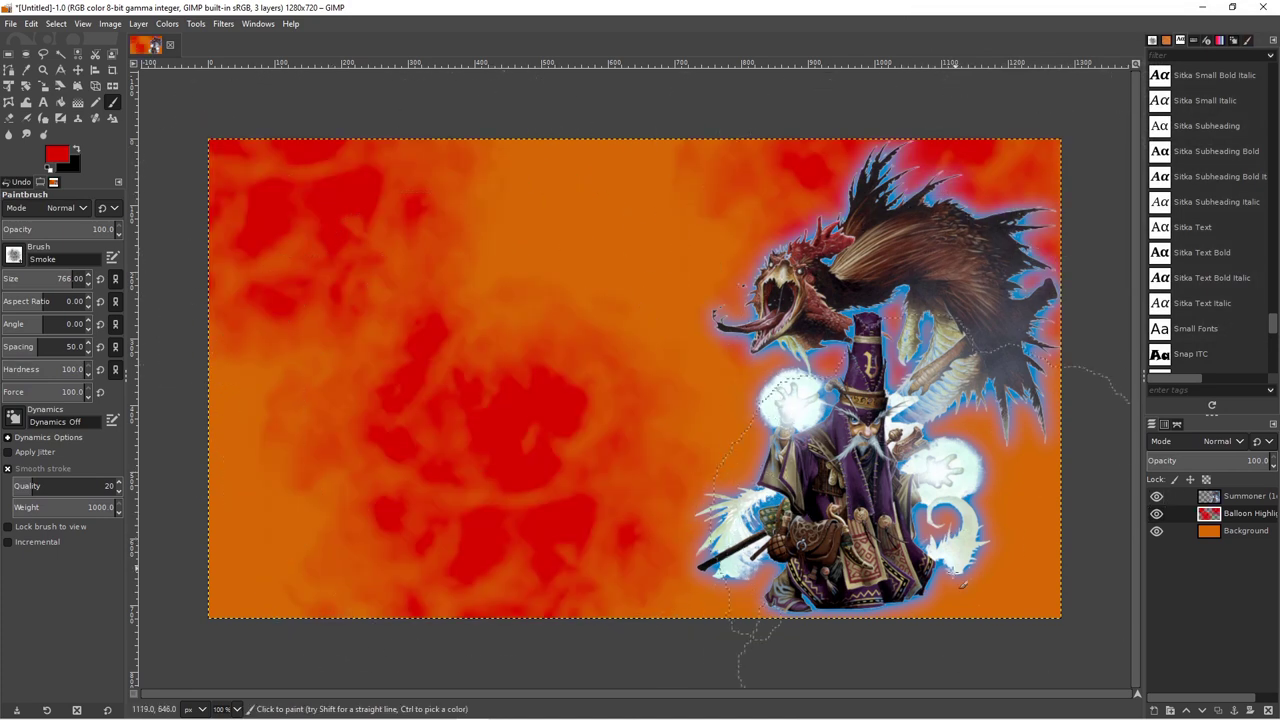
click(960, 530)
click(602, 102)
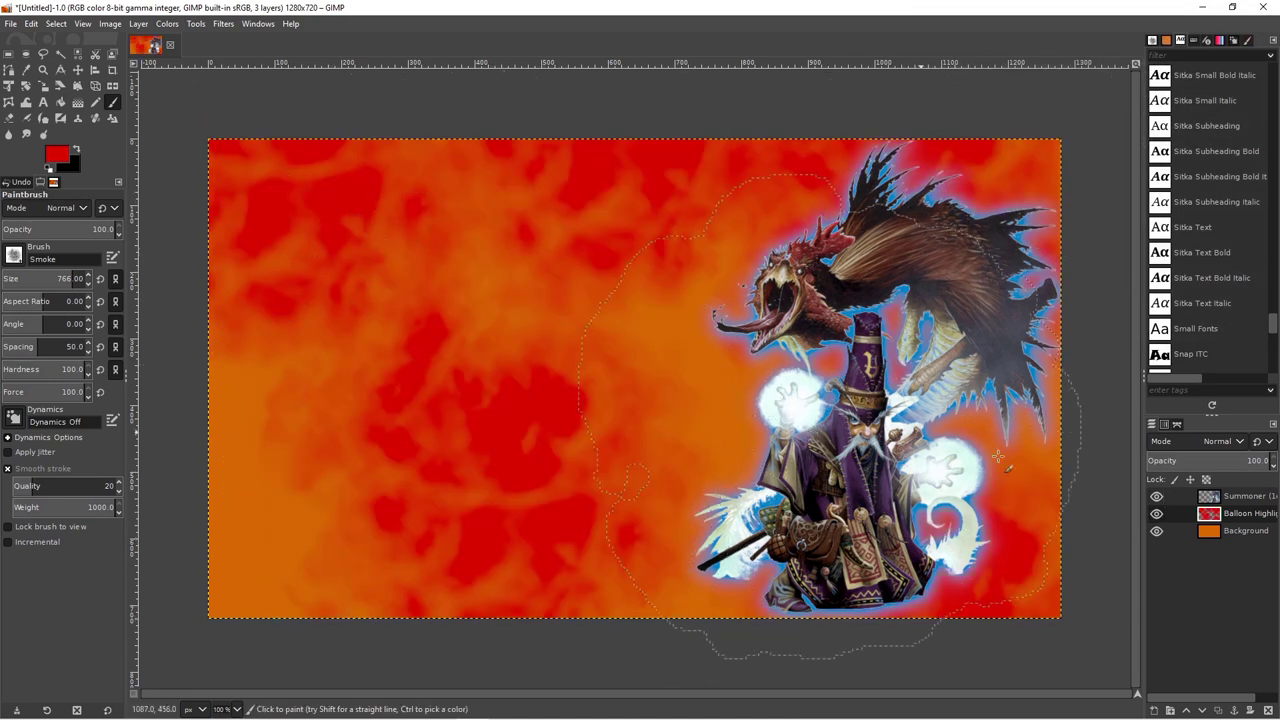
click(1236, 530)
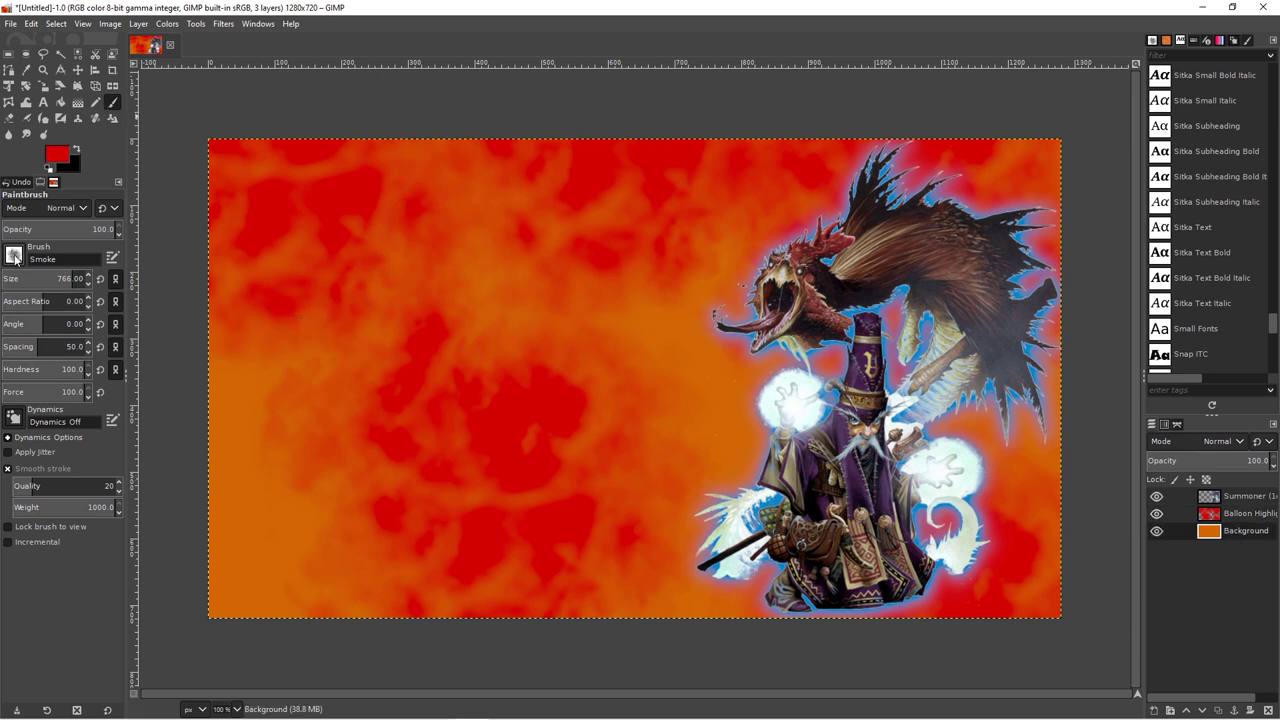
Paint dark orange over the left background with a large hard round brush
click(14, 256)
click(64, 294)
click(56, 152)
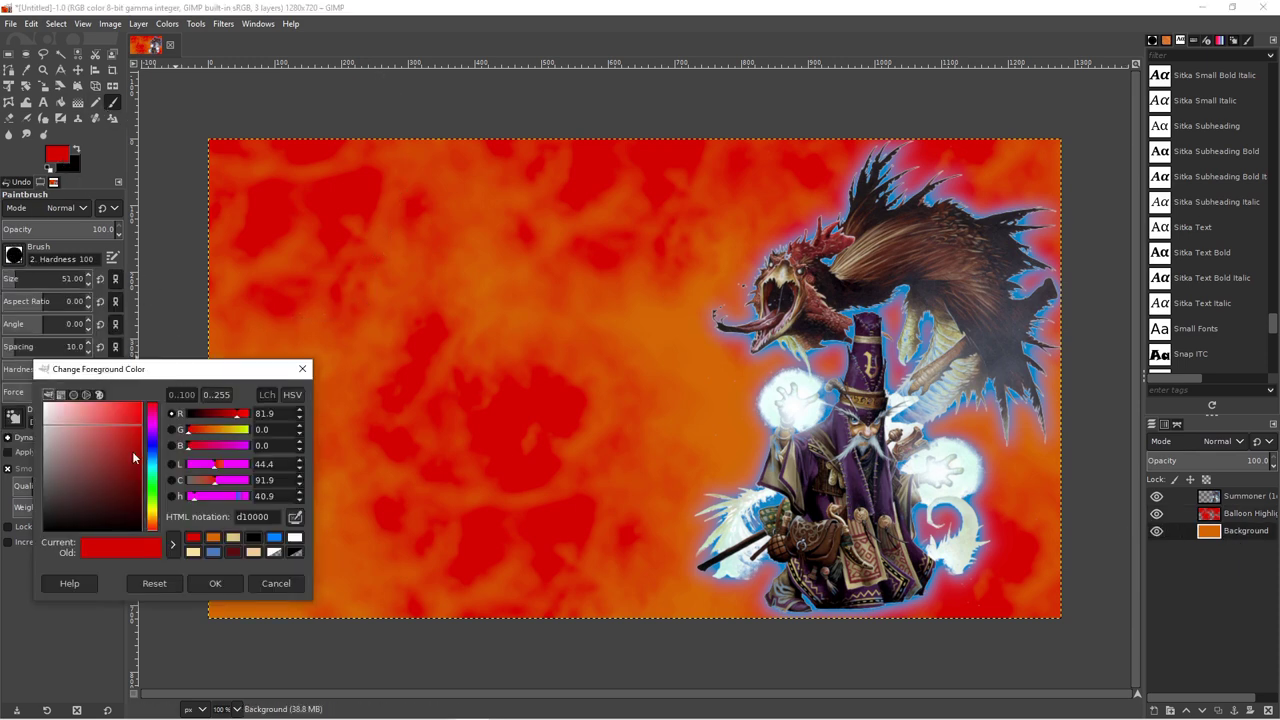
click(152, 518)
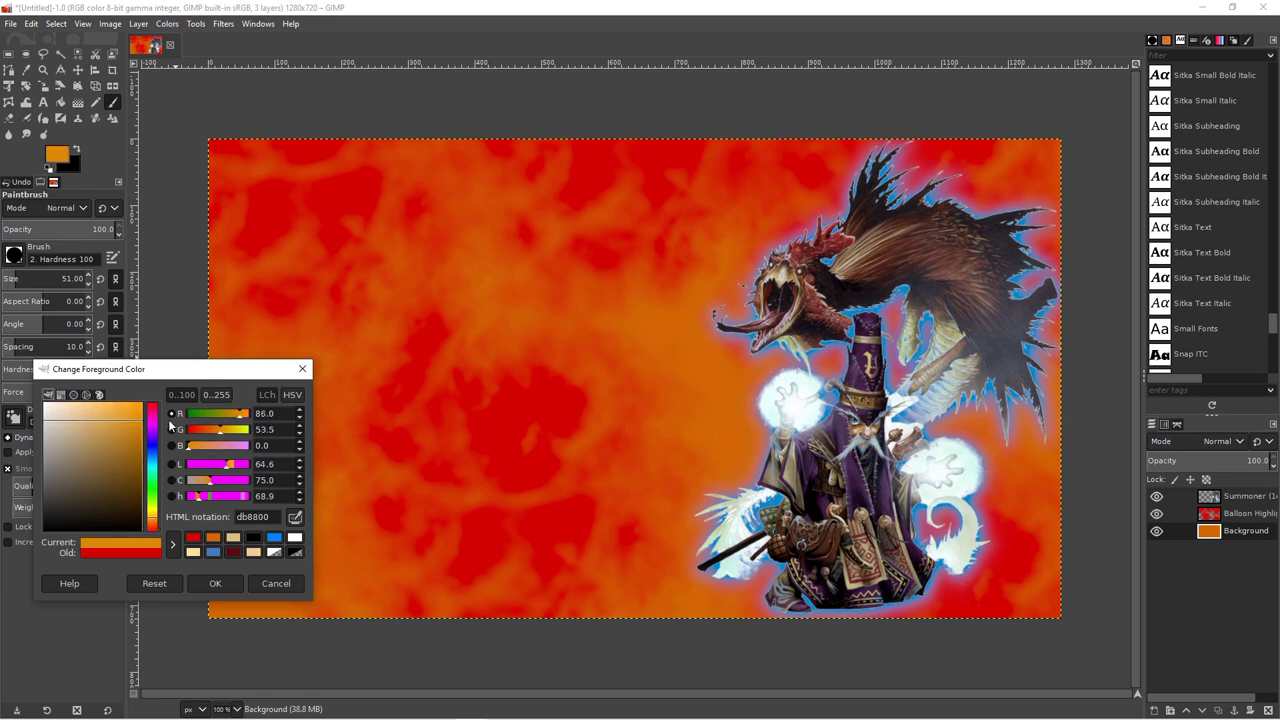
click(128, 430)
click(215, 583)
click(84, 278)
click(500, 380)
Pick a brighter orange and fill the background with it
click(57, 153)
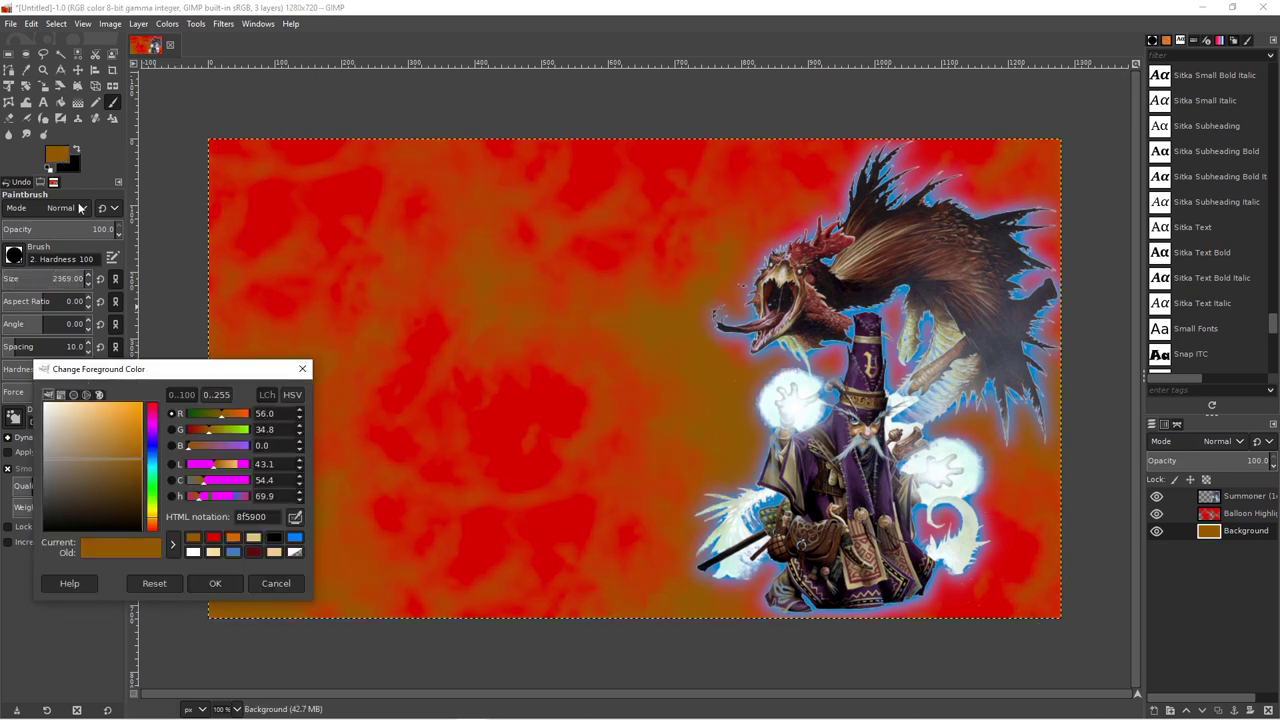
drag(152, 412, 152, 516)
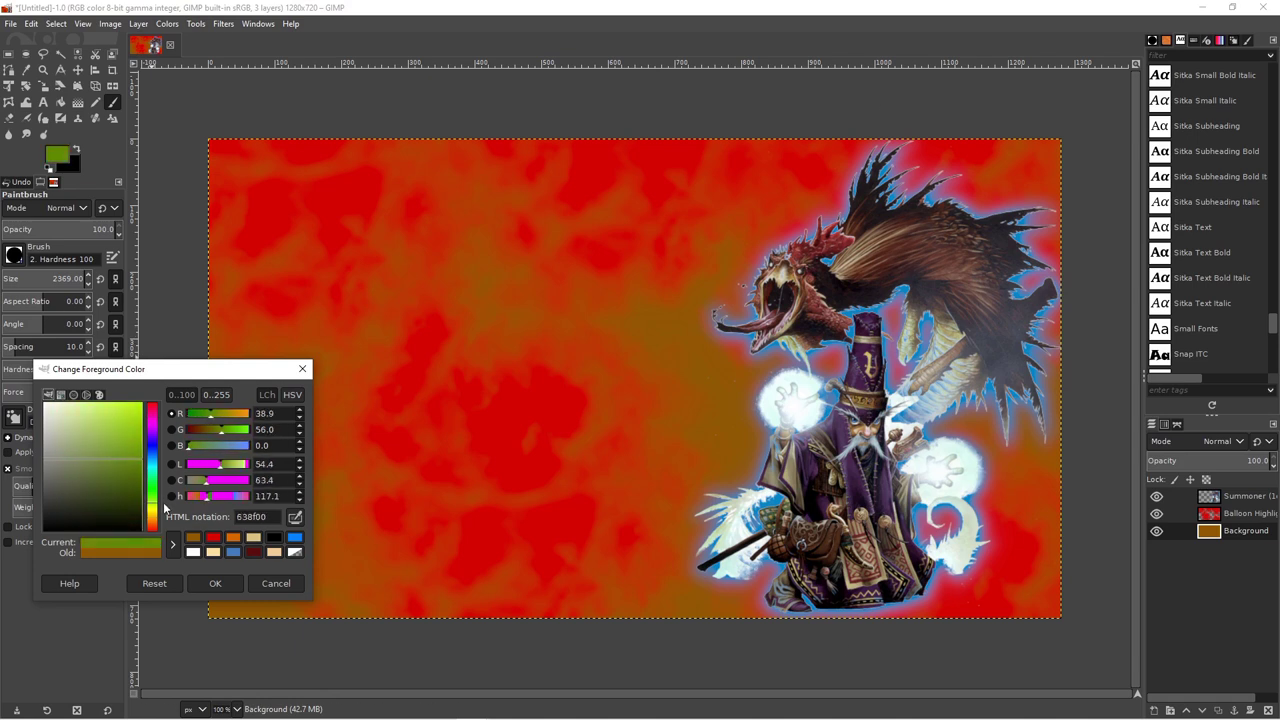
drag(127, 463, 166, 463)
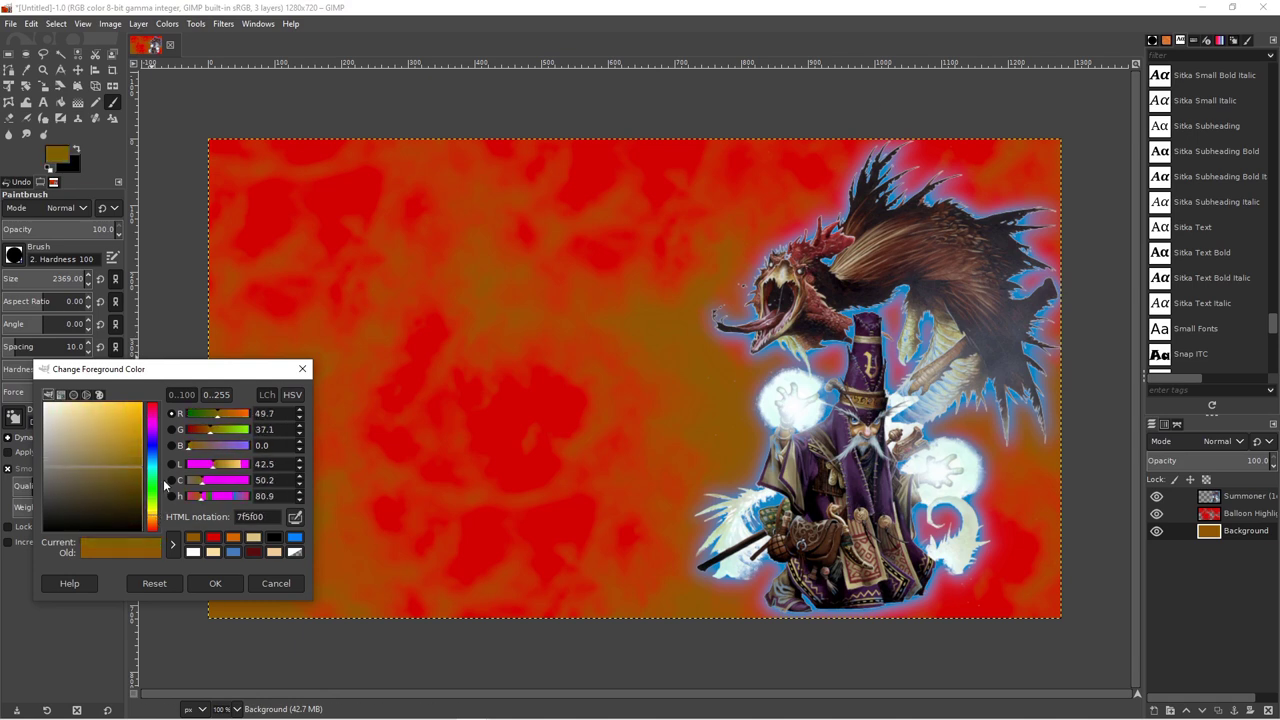
click(215, 583)
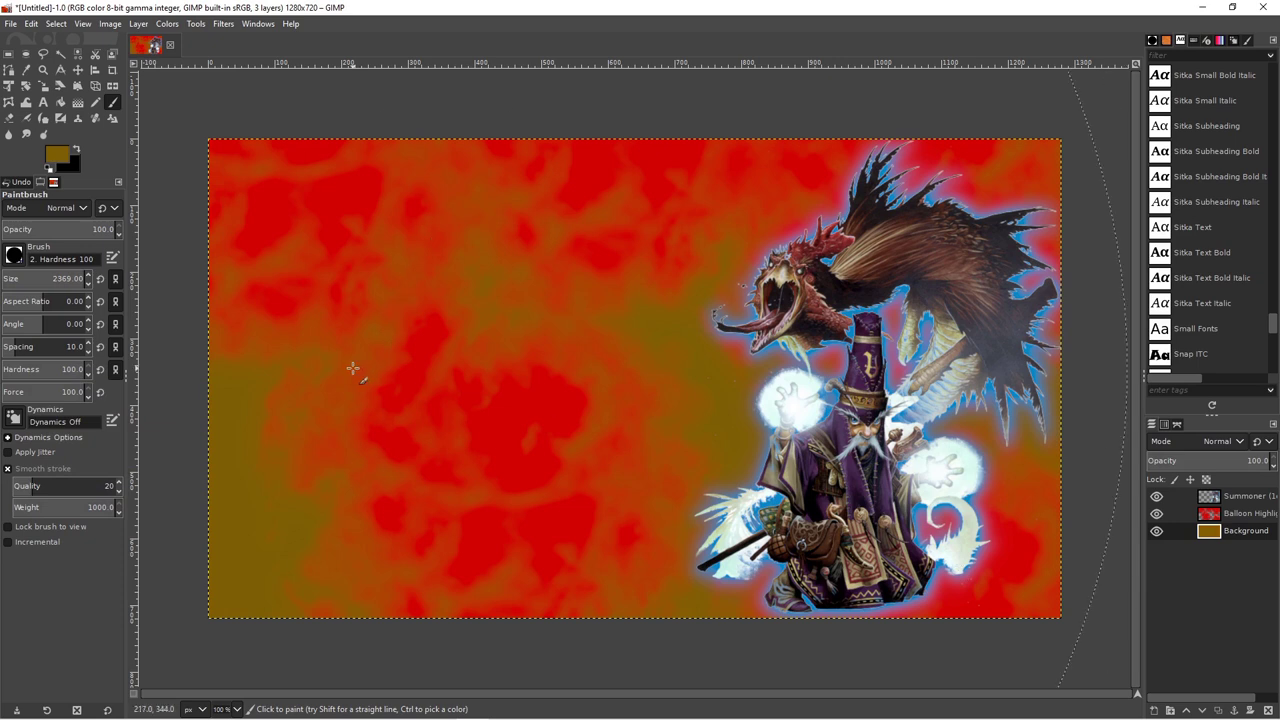
click(57, 152)
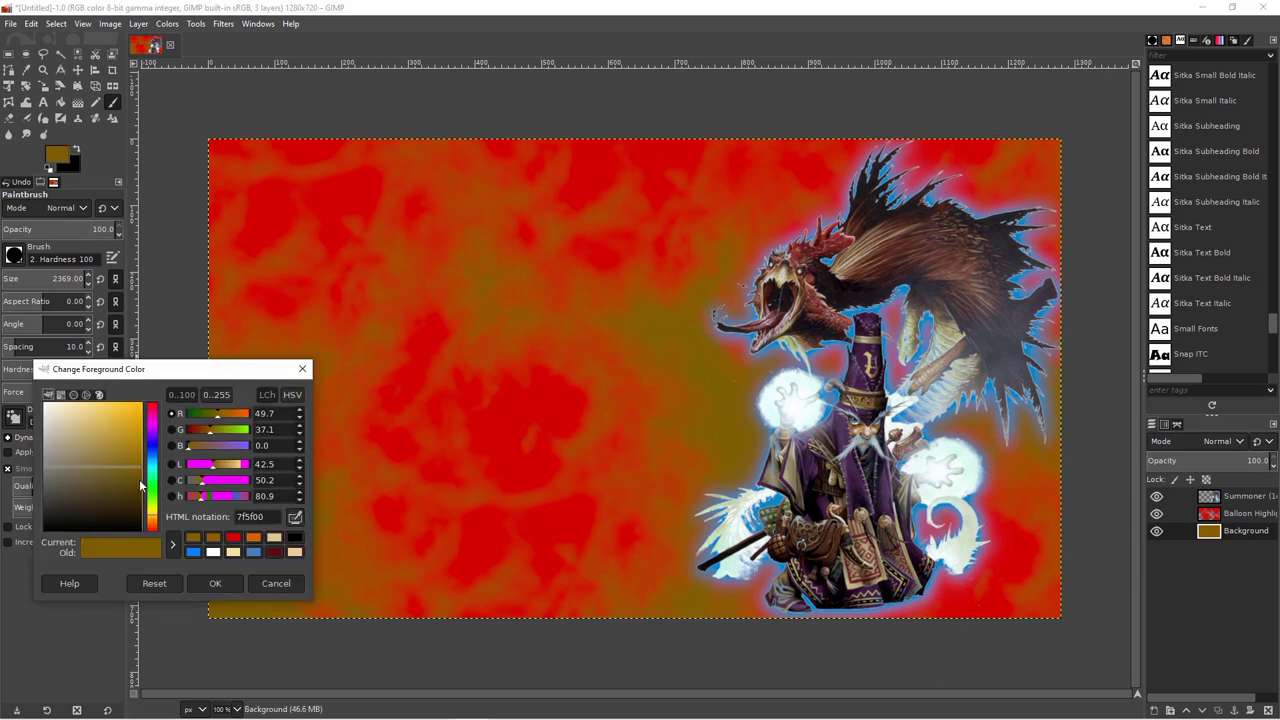
click(140, 478)
click(215, 583)
key(alt+BackSpace)
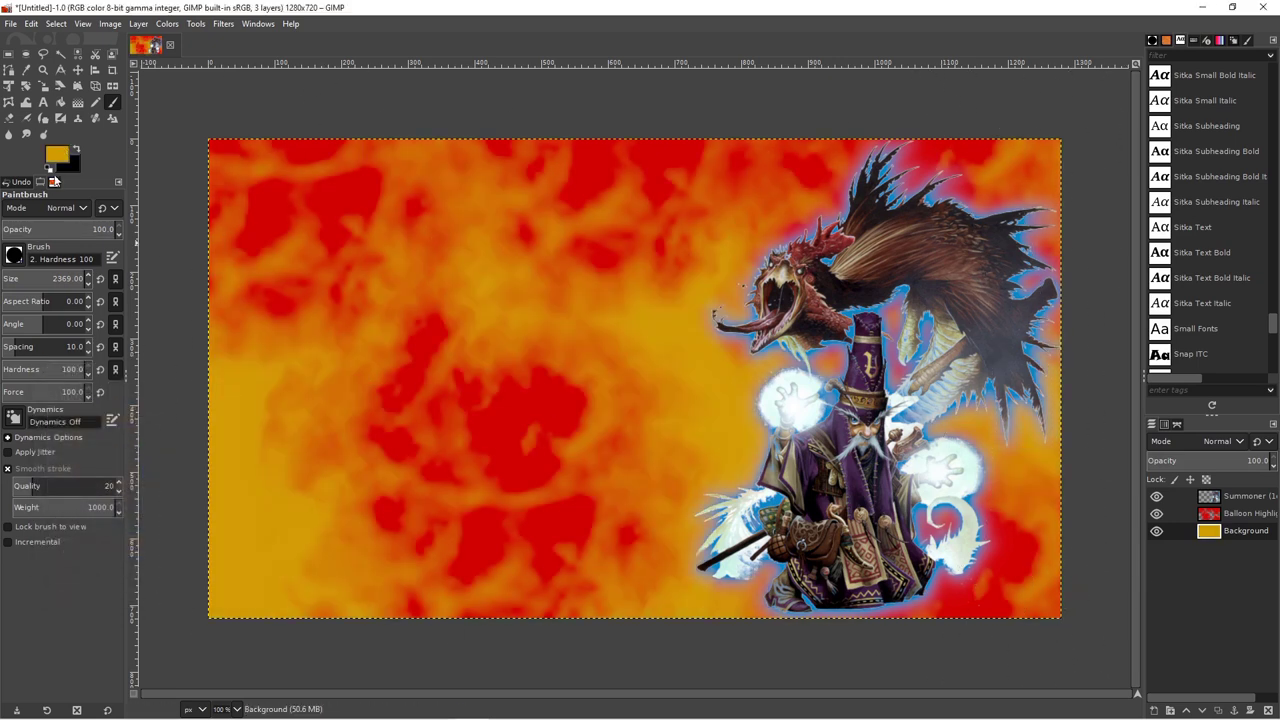
Try golden yellow, then orange, painting orange over the background
click(55, 155)
click(121, 430)
click(215, 583)
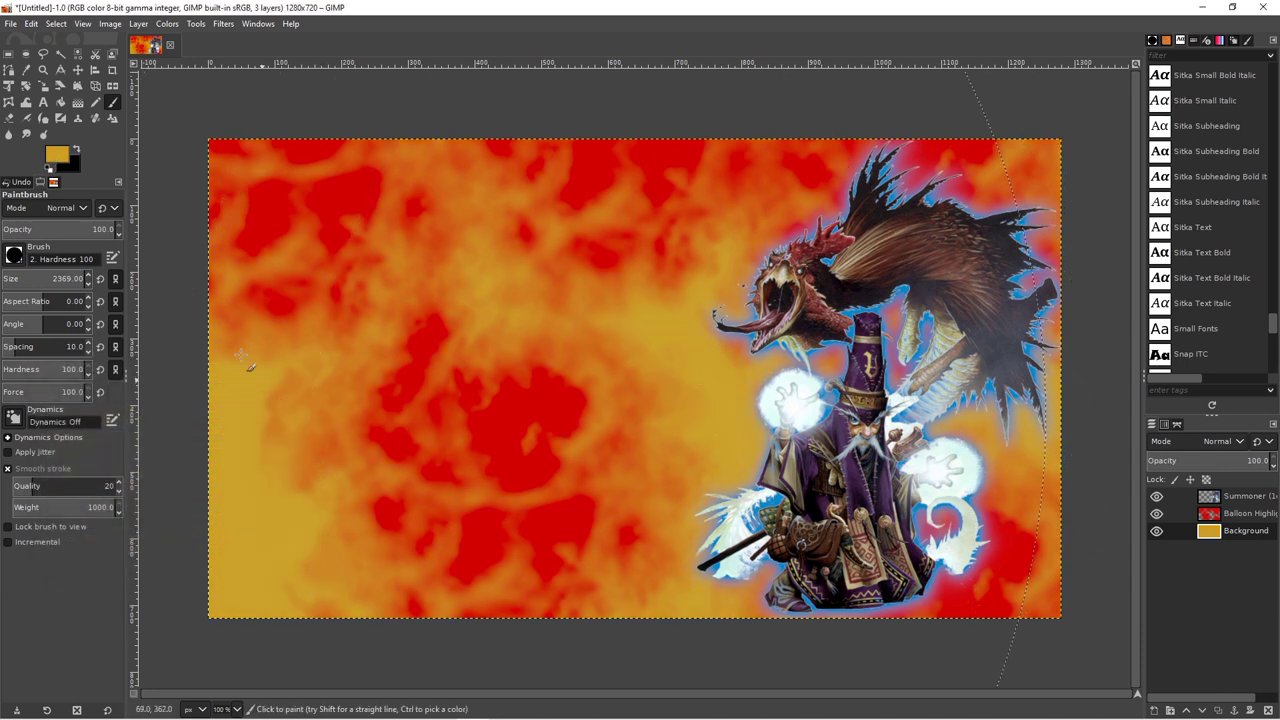
click(60, 160)
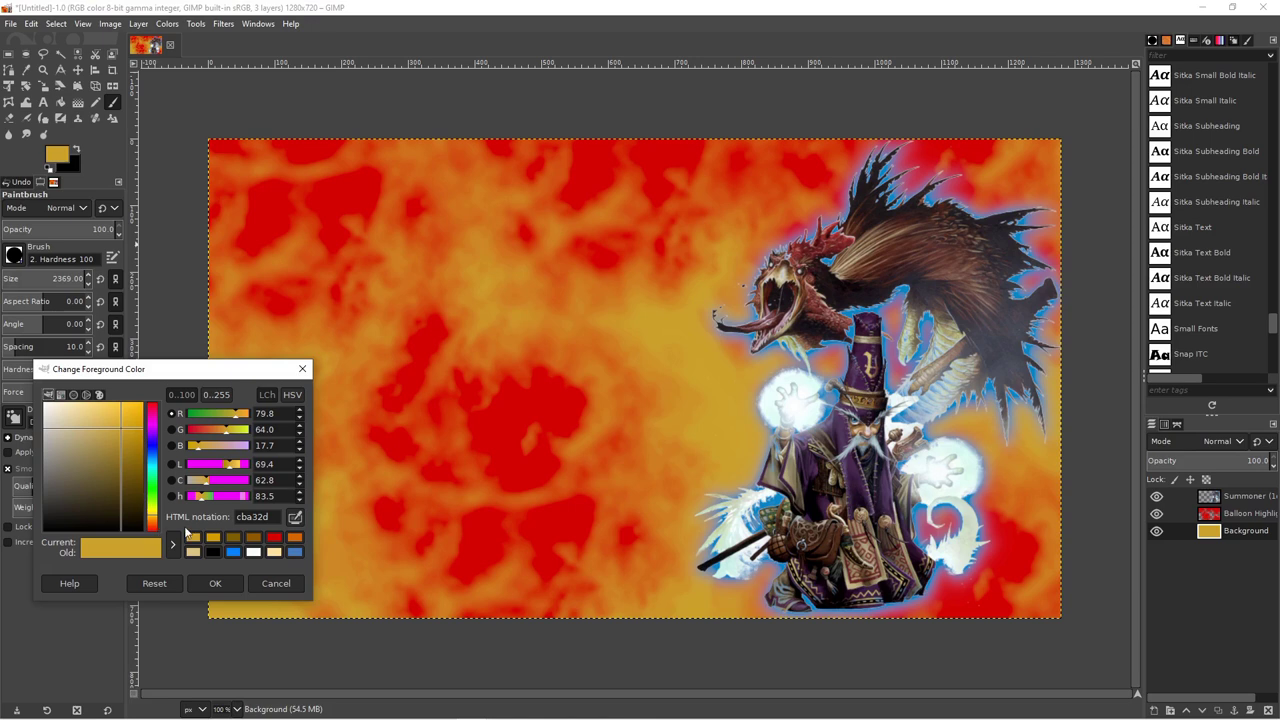
click(295, 540)
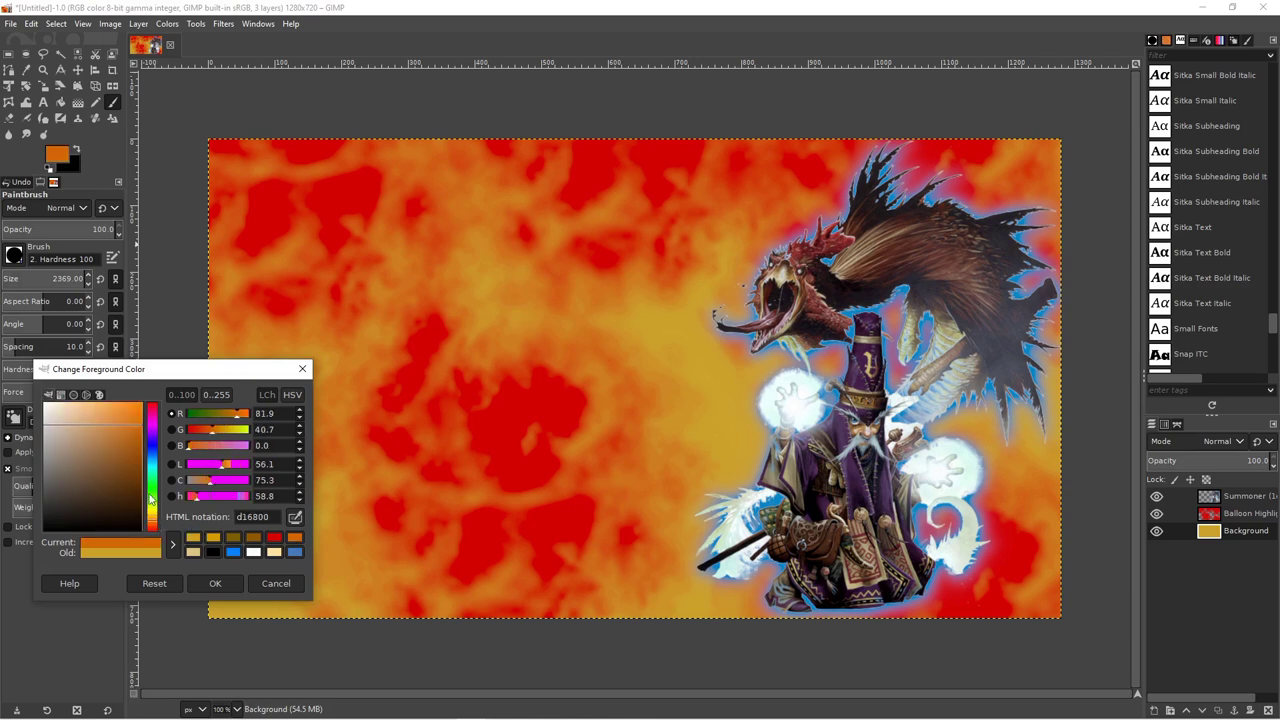
click(135, 440)
click(215, 583)
click(330, 450)
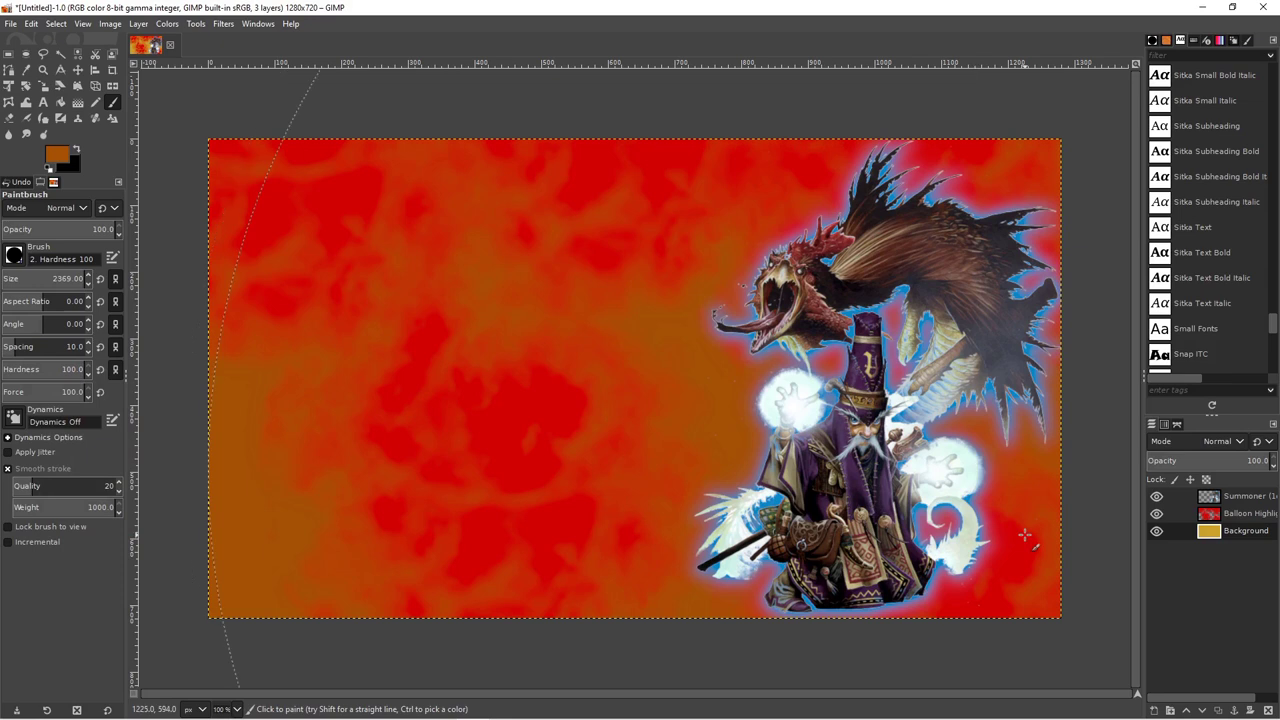
Set a golden yellow foreground, returning the background to its yellow-and-red look
click(55, 155)
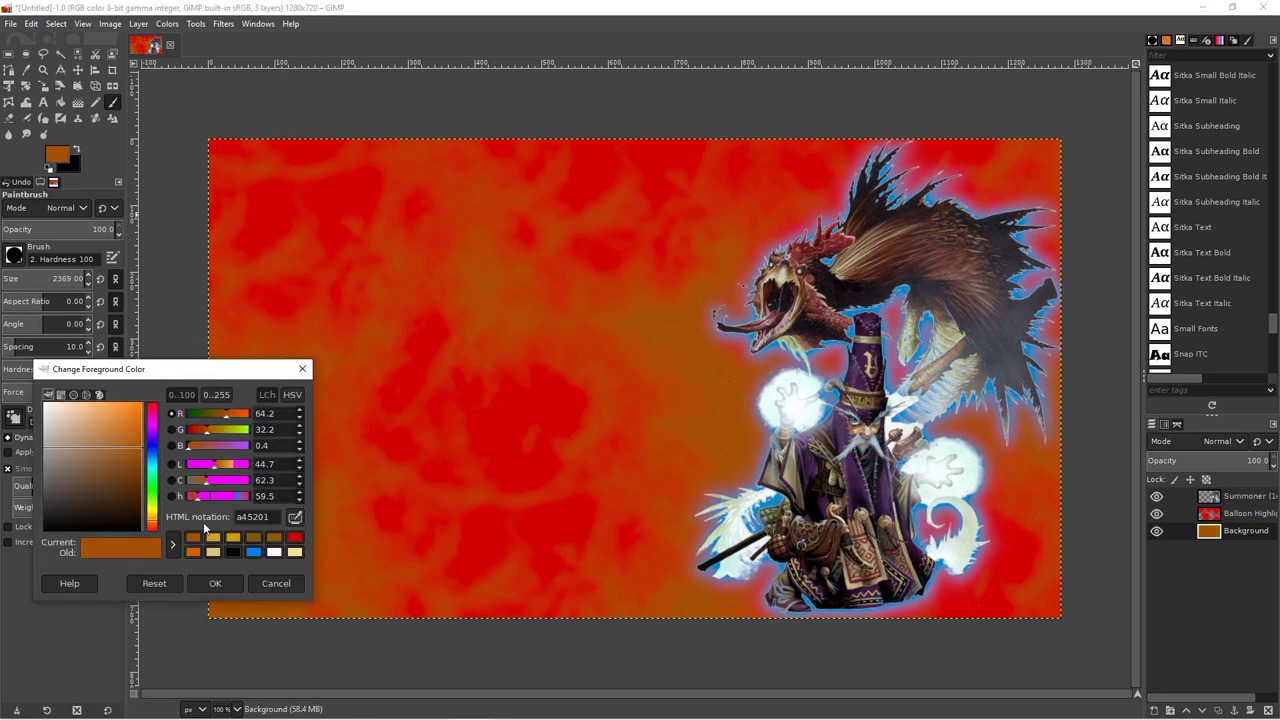
click(238, 545)
click(450, 350)
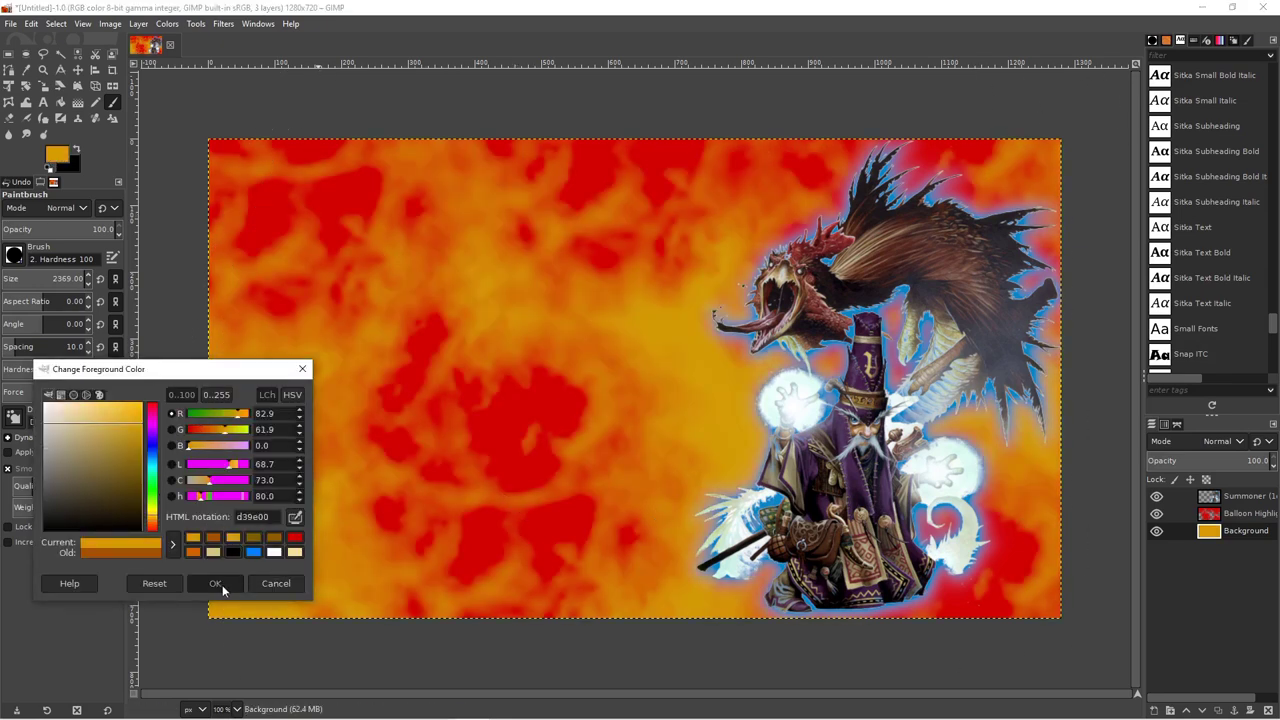
click(215, 583)
click(14, 256)
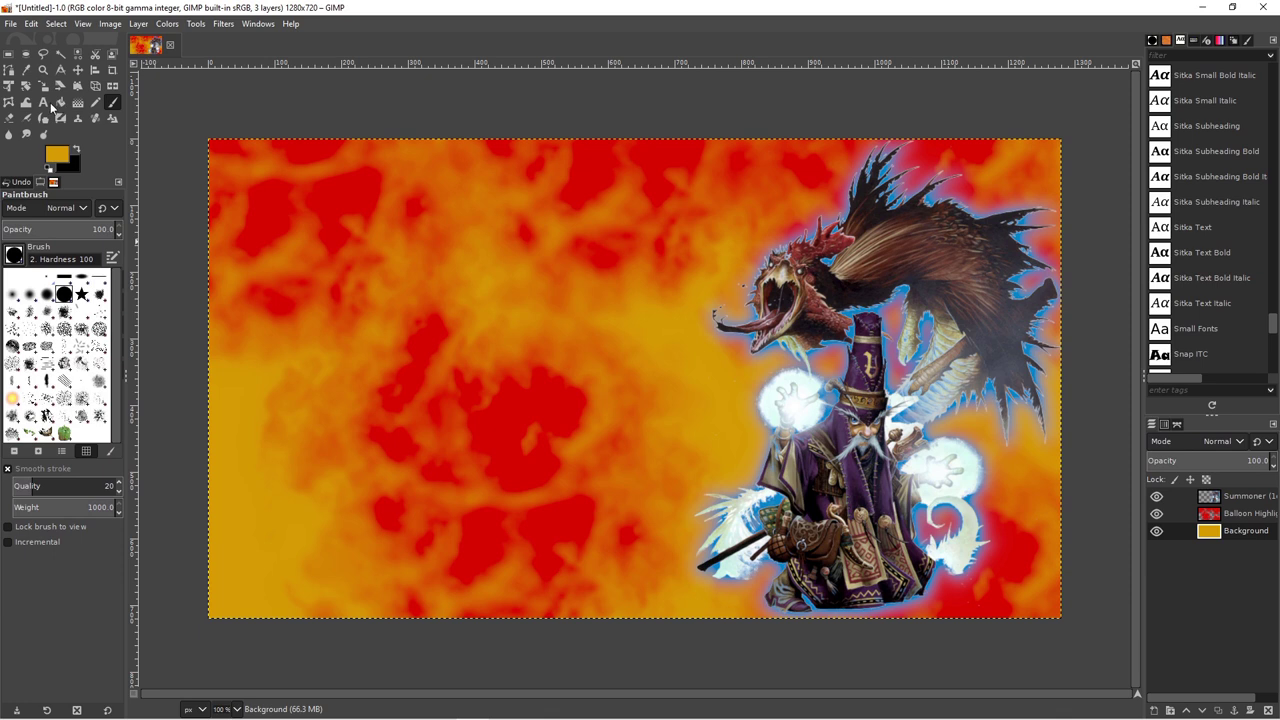
Start a top-left text box in Sitka Subheading Bold and move its layer to the top
click(43, 102)
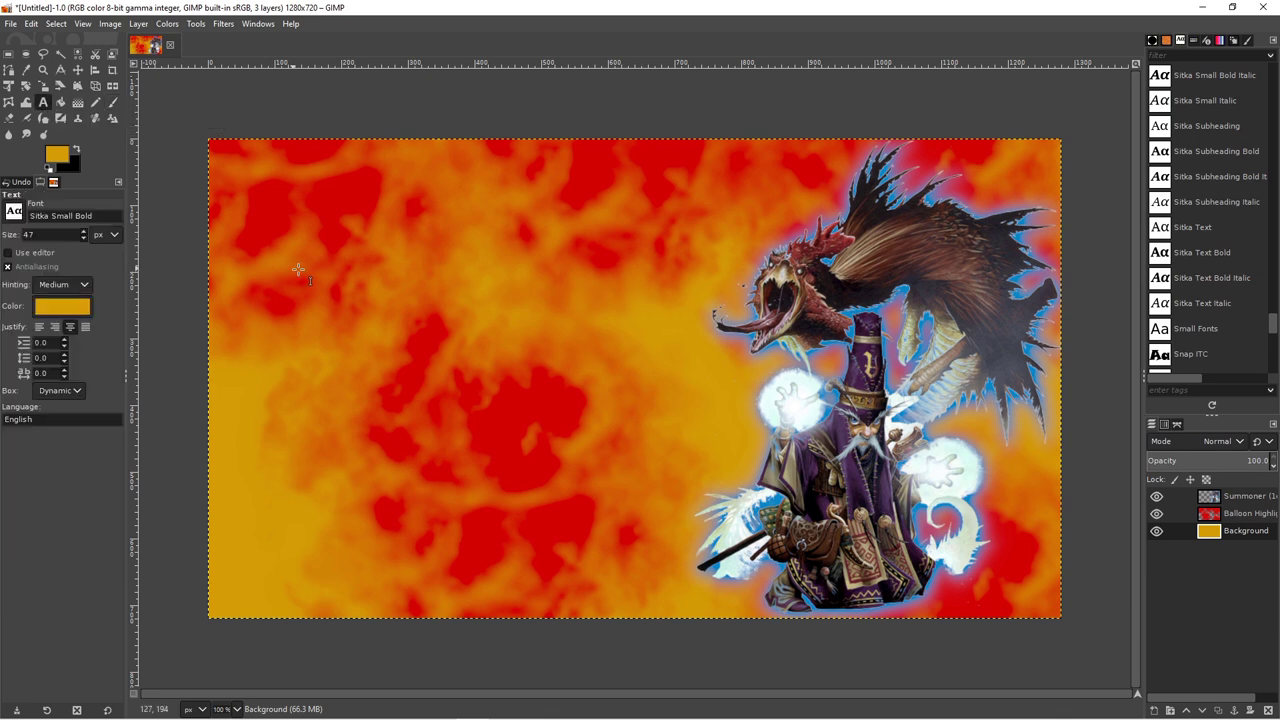
click(262, 201)
click(303, 157)
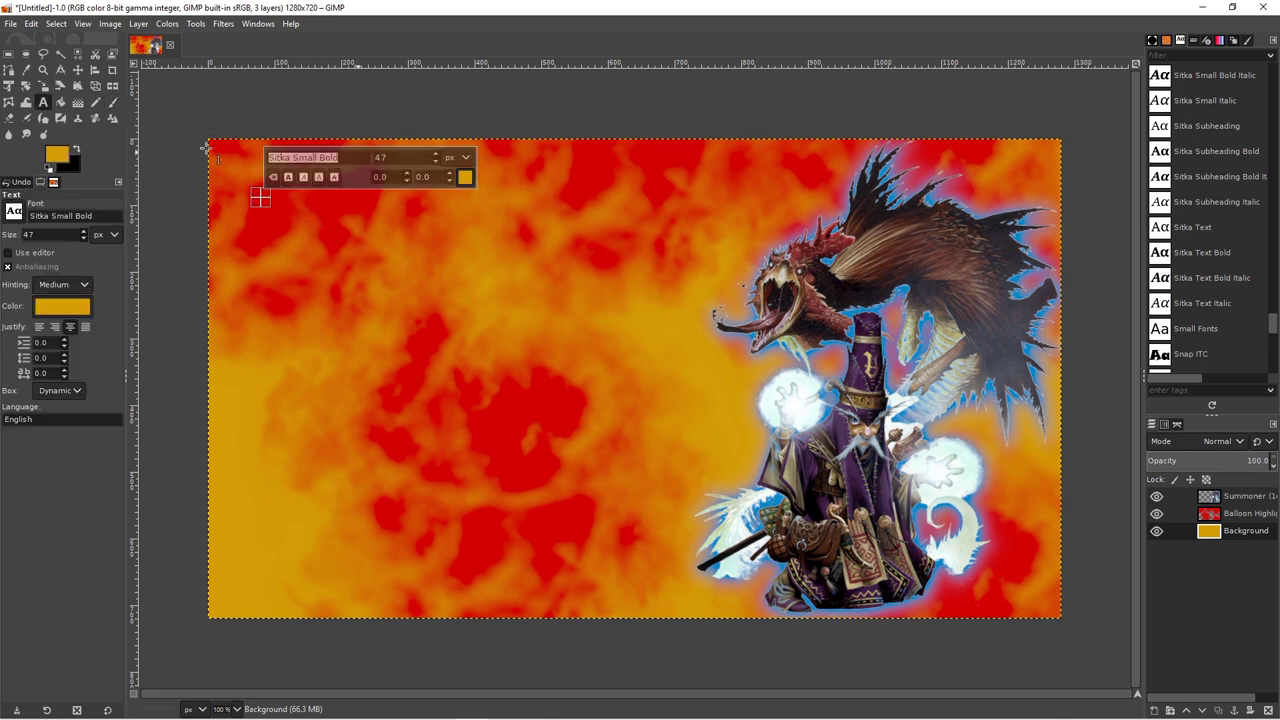
key(BackSpace)
text(Serif)
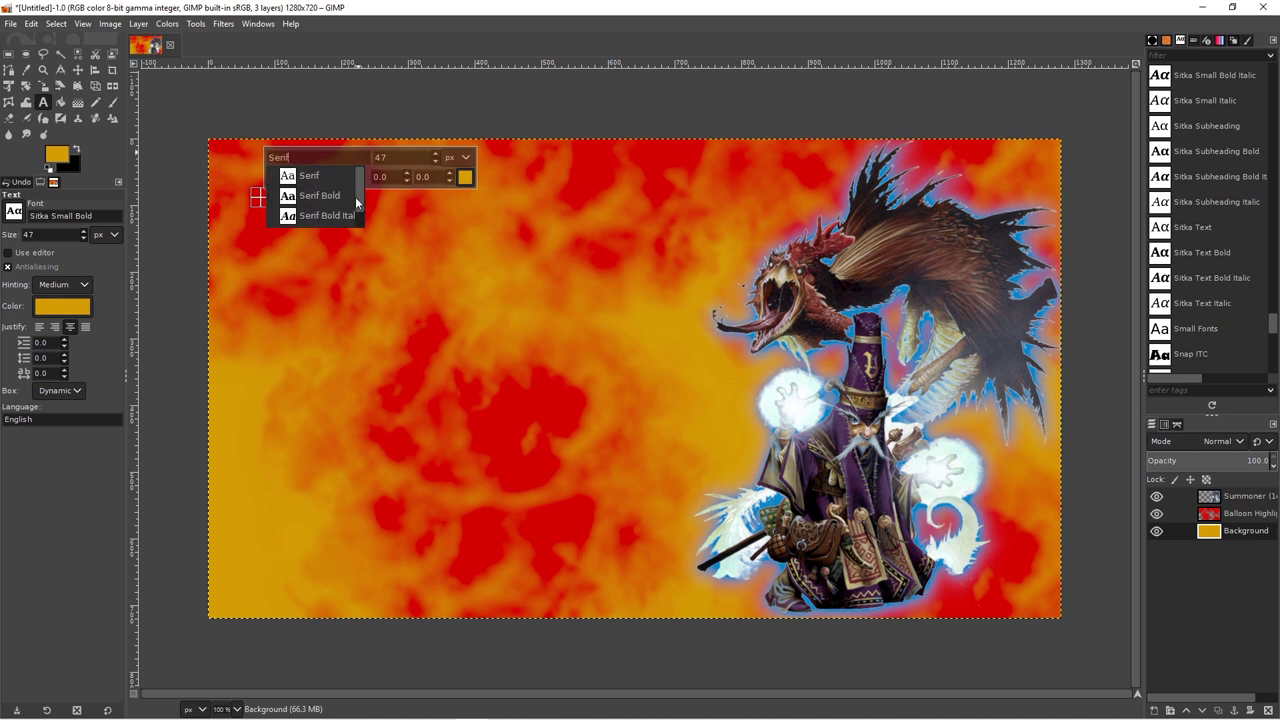
click(345, 195)
click(1192, 152)
text(asd)
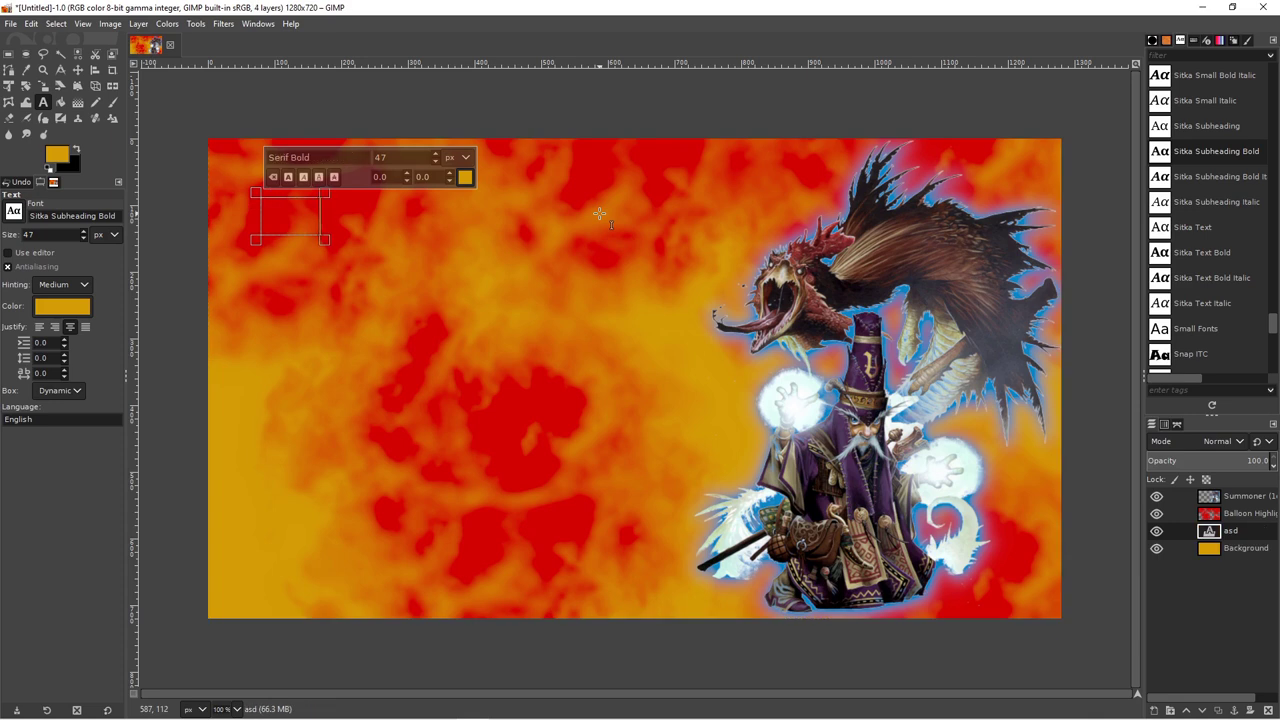
key(BackSpace)
key(BackSpace)
key(BackSpace)
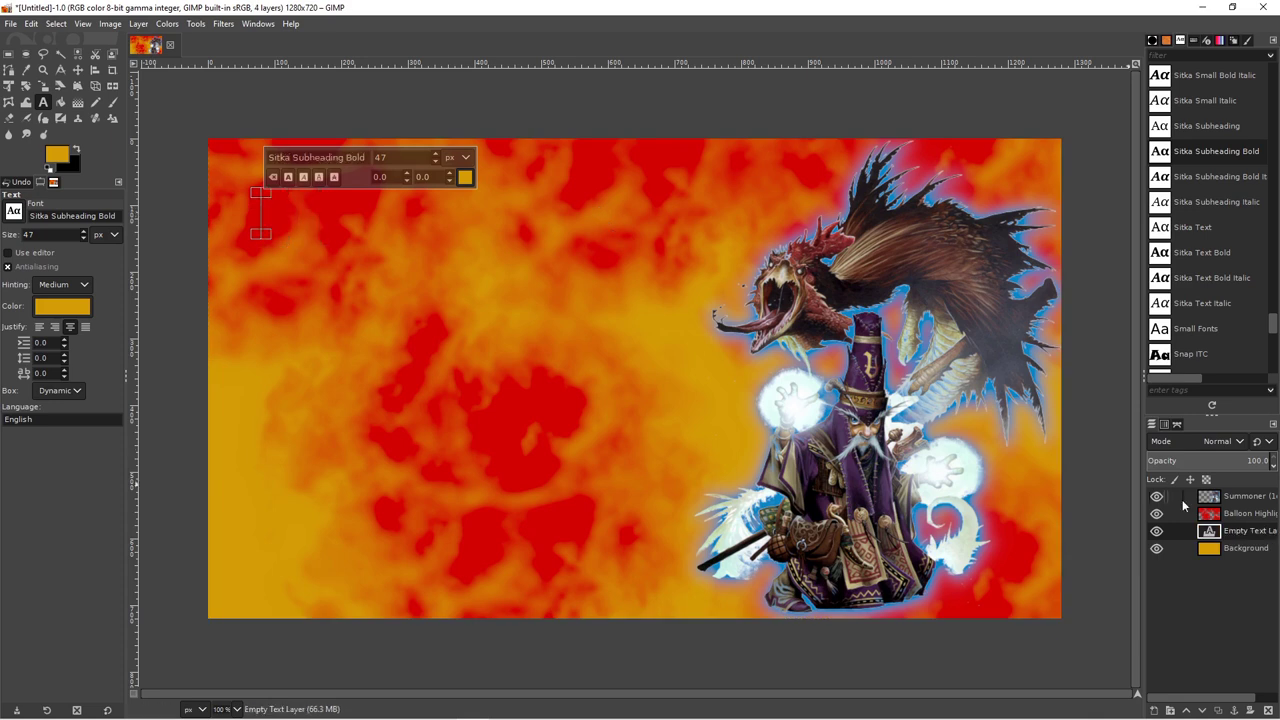
drag(1252, 533, 1264, 498)
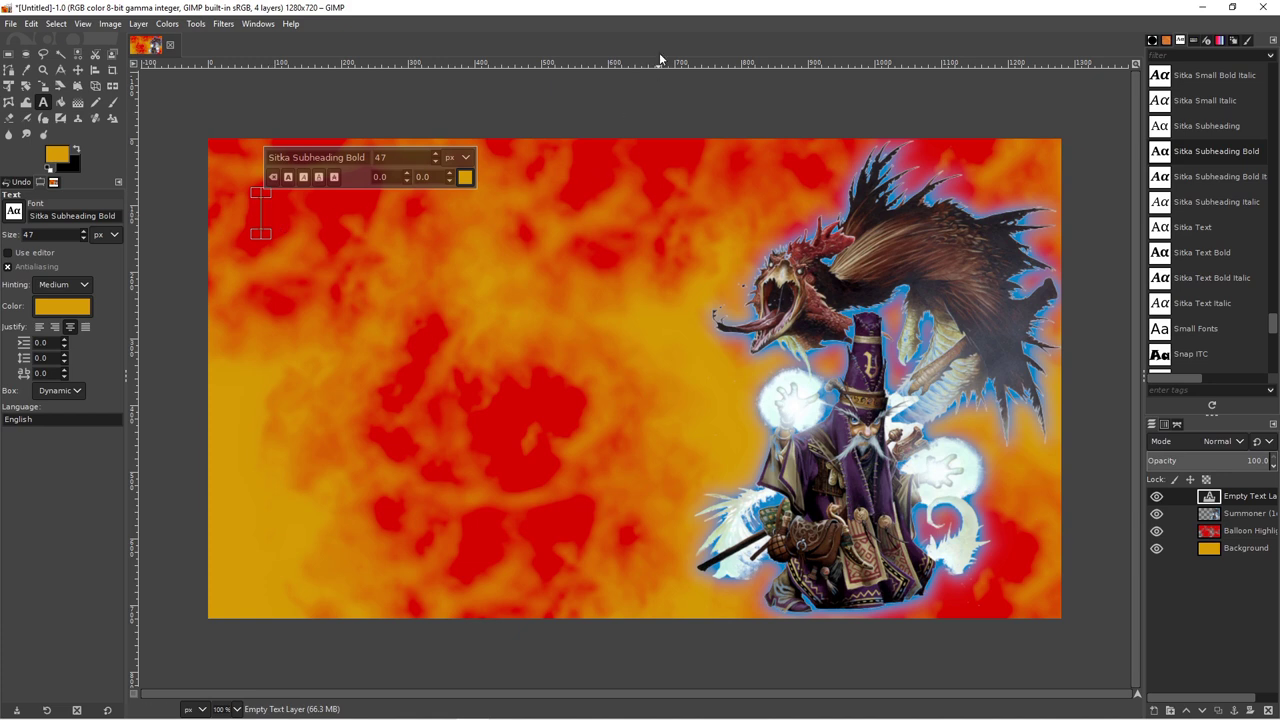
text(The)
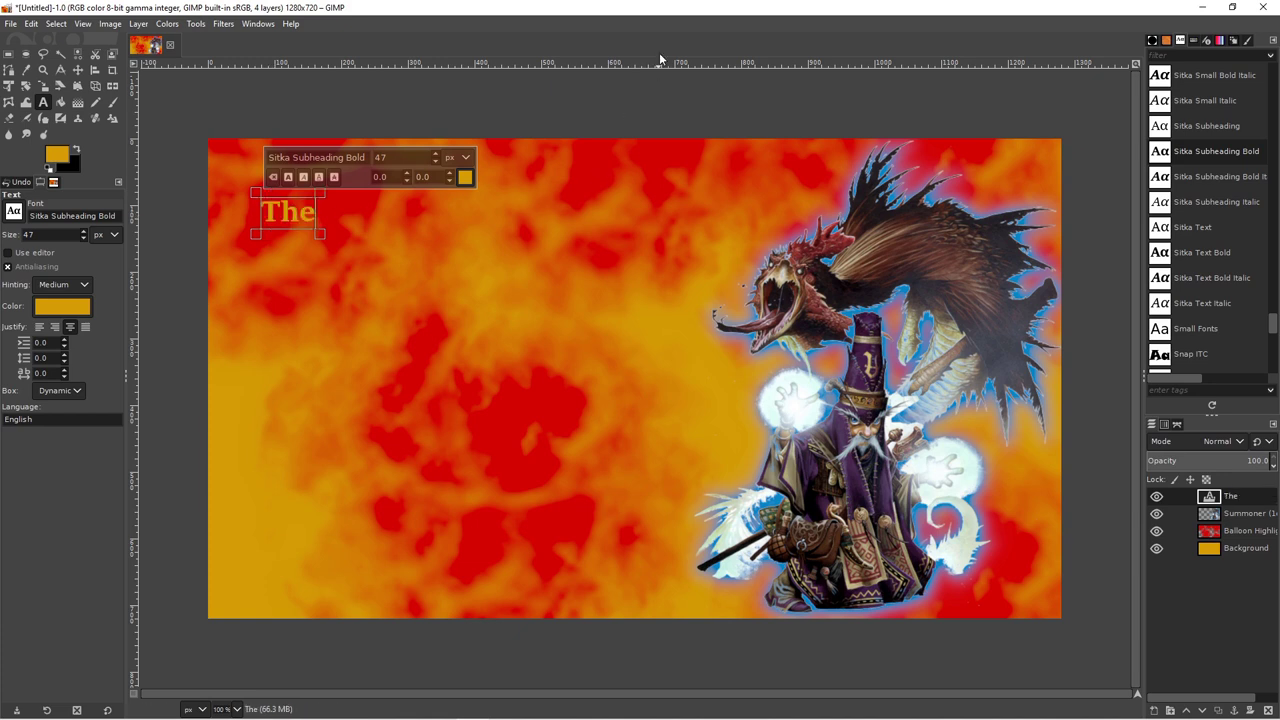
text( ")
Type the title 'The Ballista Story' across three lines
key(BackSpace)
key(Return)
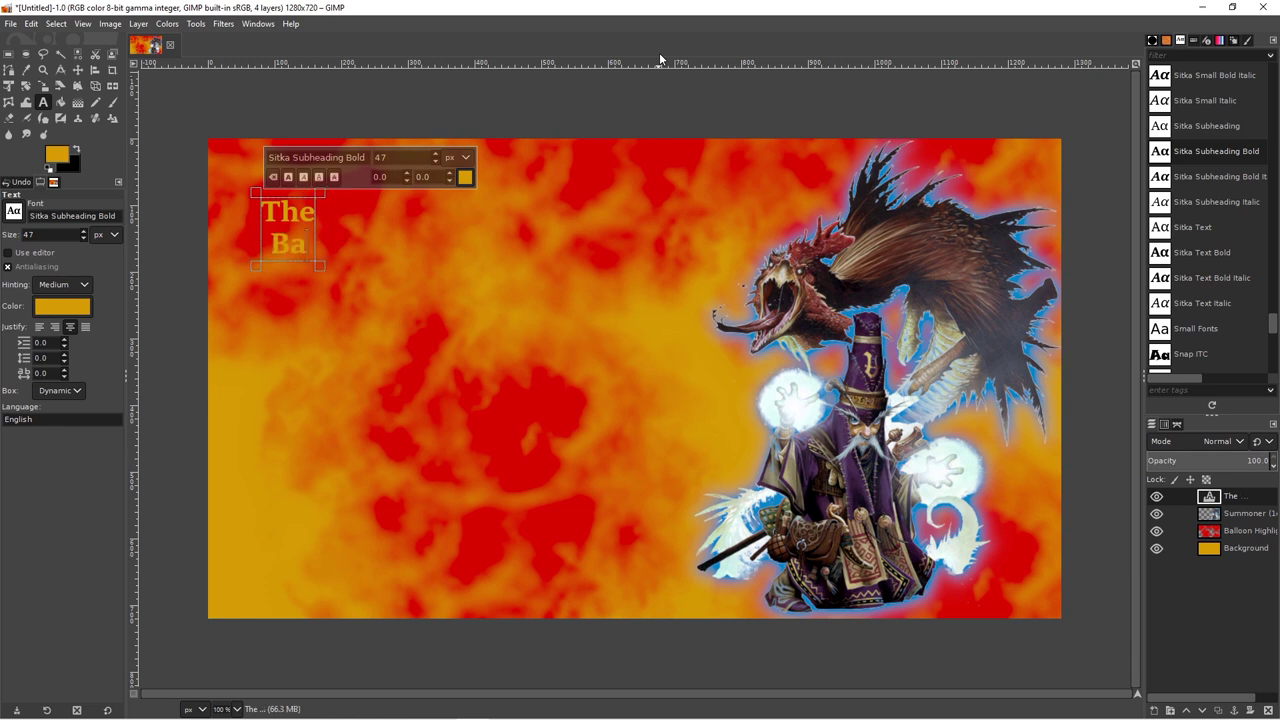
text(llista)
key(Return)
text(Story)
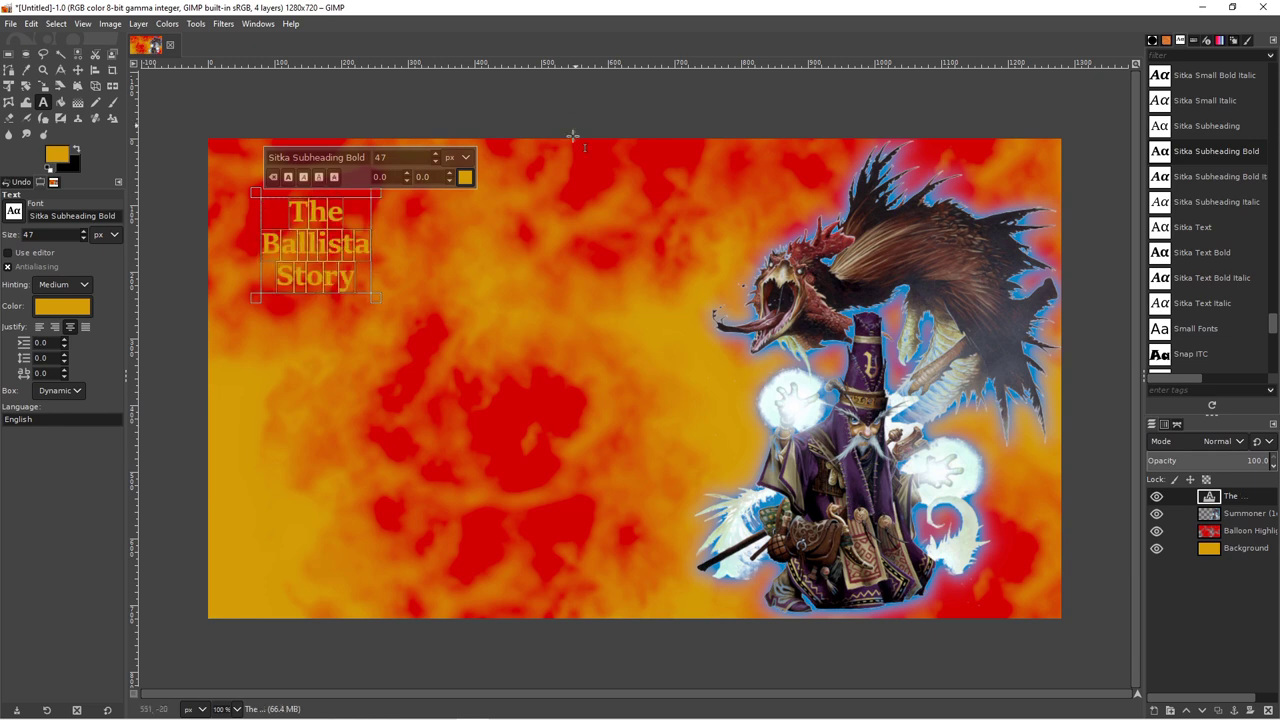
Make the title text white and size 210
click(465, 177)
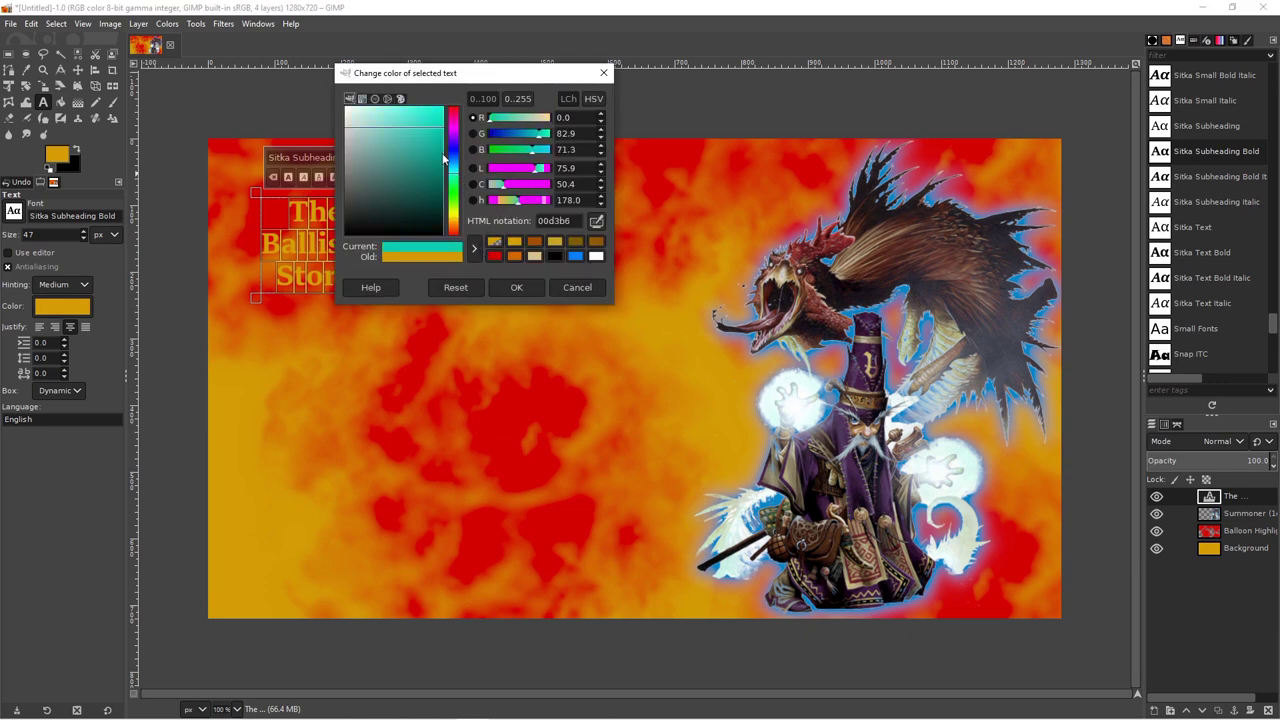
click(516, 287)
click(465, 177)
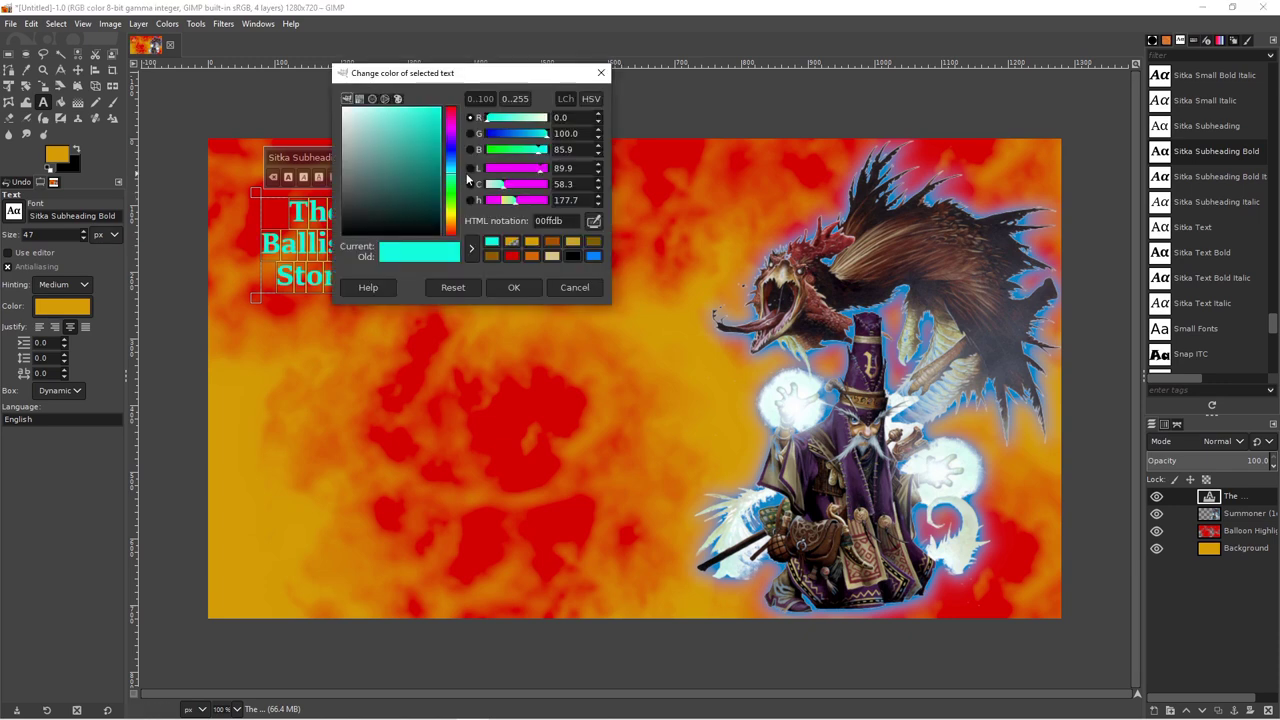
click(348, 103)
click(510, 285)
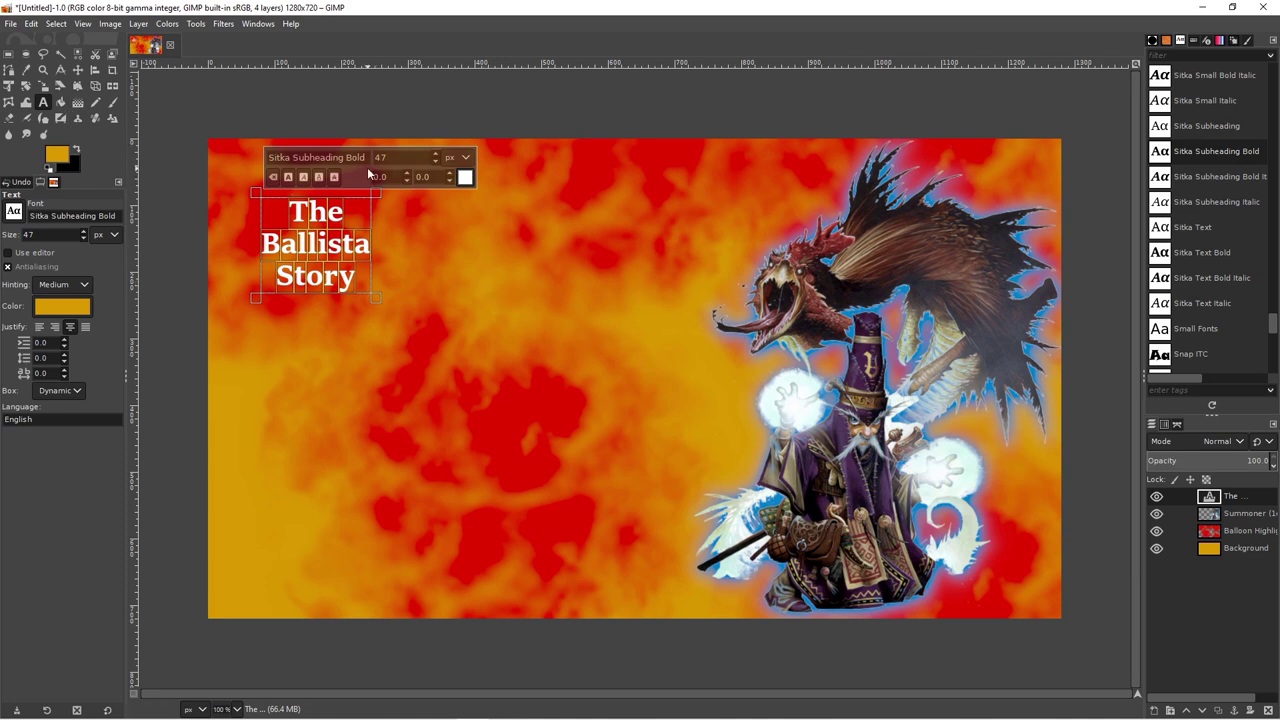
click(435, 154)
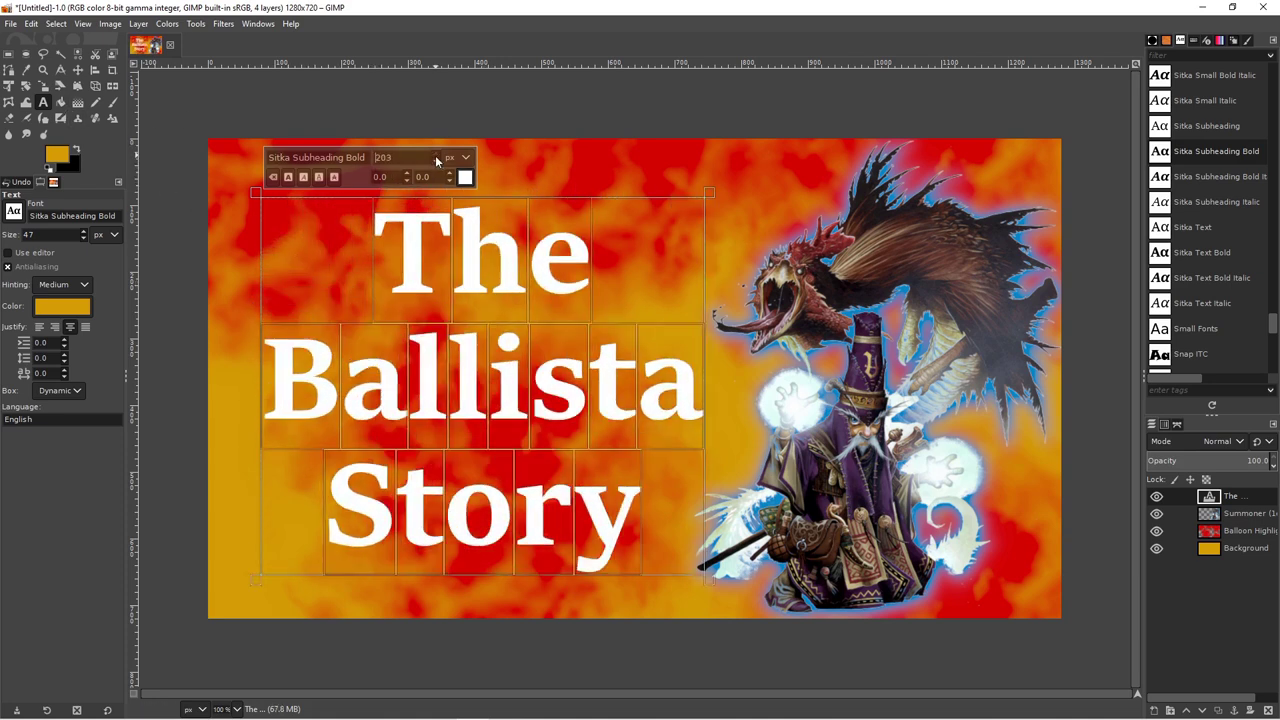
Move the title up and to the left
click(78, 70)
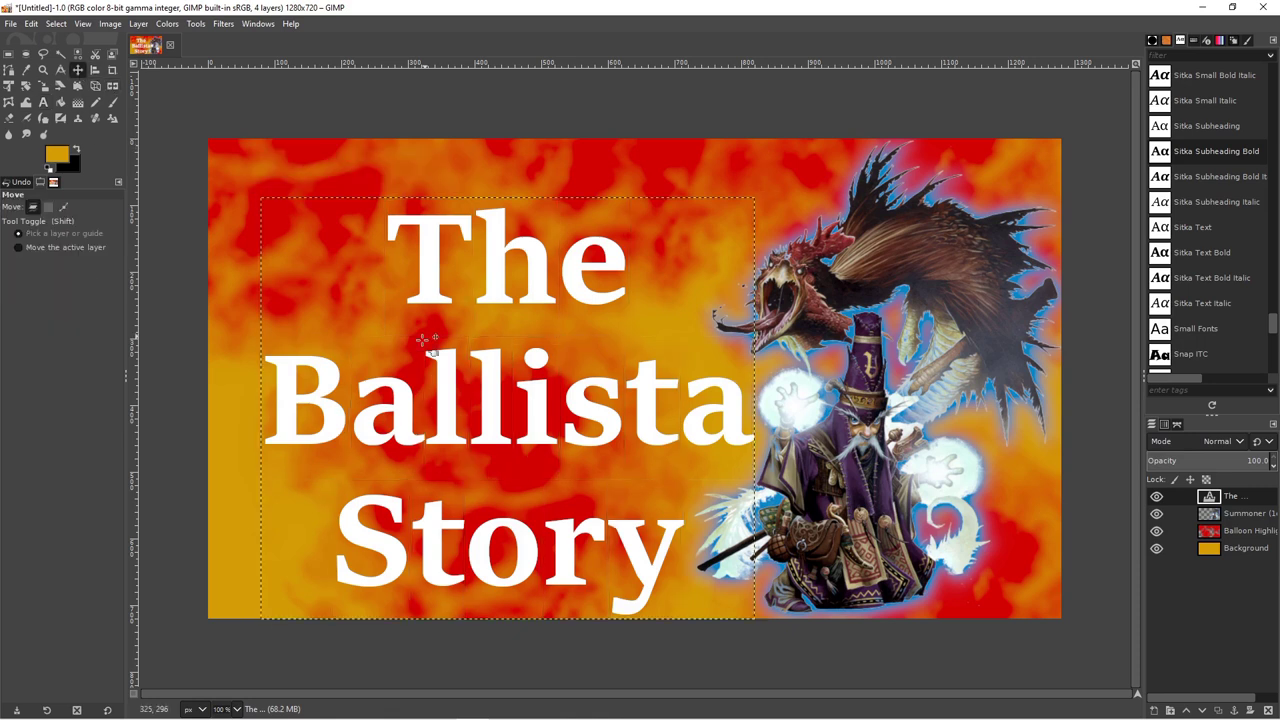
drag(487, 398, 447, 372)
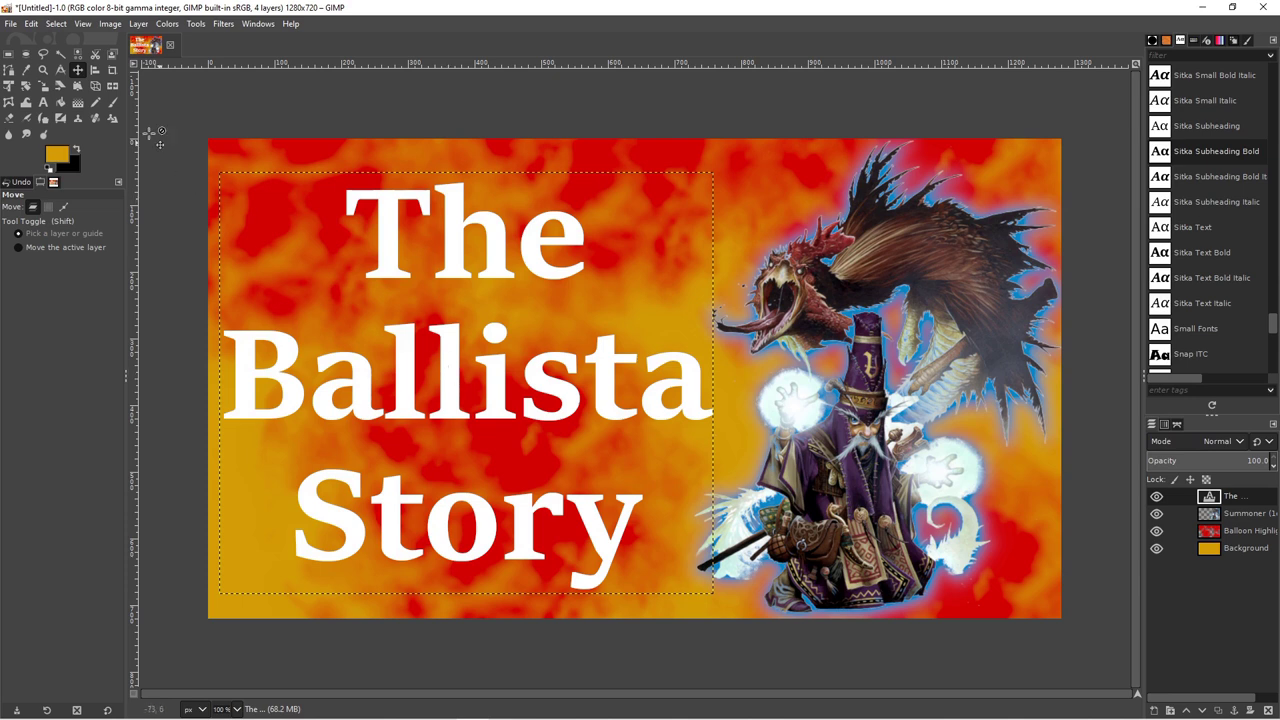
click(43, 102)
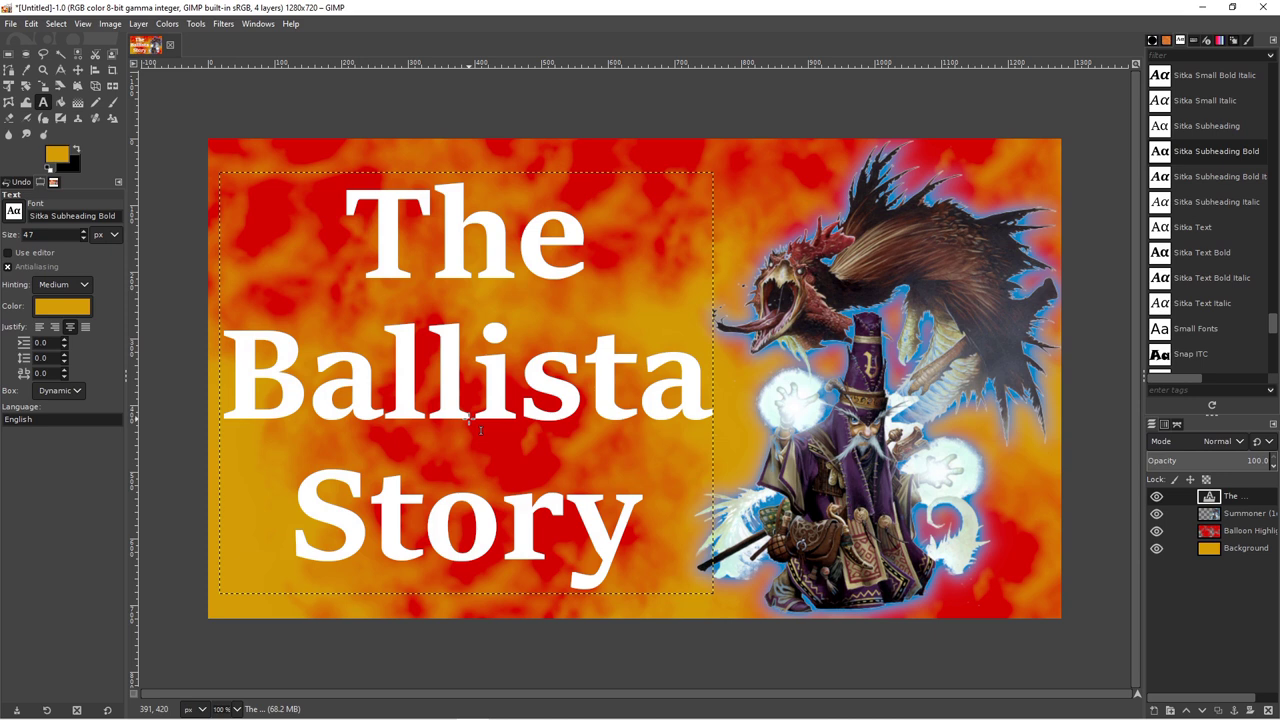
Rewrite the title as 'One Summoner / One Ballista' on two lines
click(480, 430)
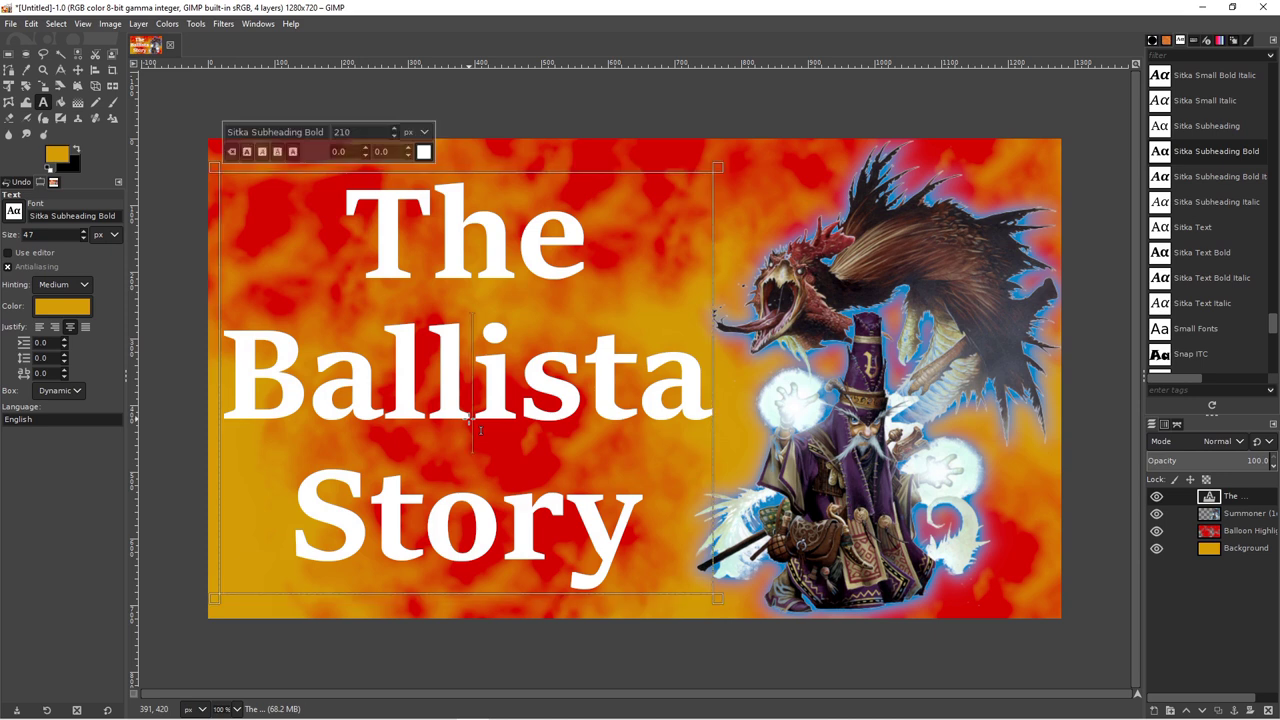
key(ctrl+a)
text(The One)
key(Return)
text(With)
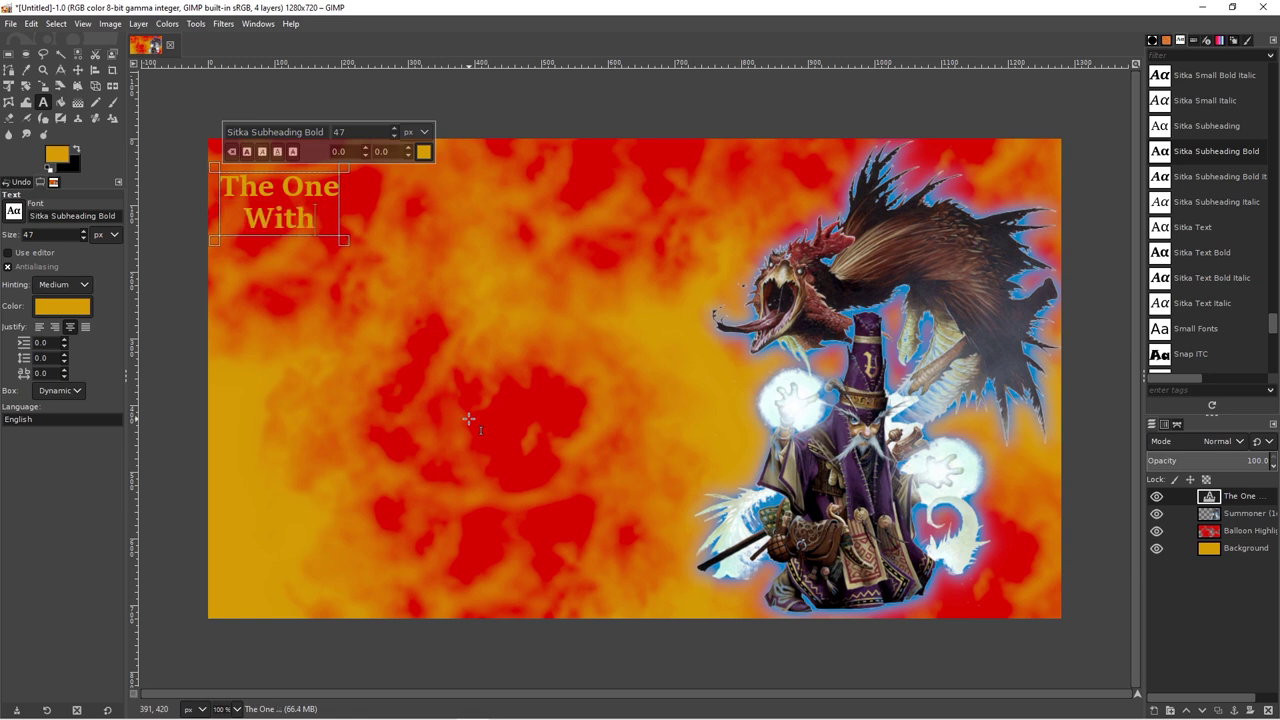
key(ctrl+a)
key(BackSpace)
text(One Summ)
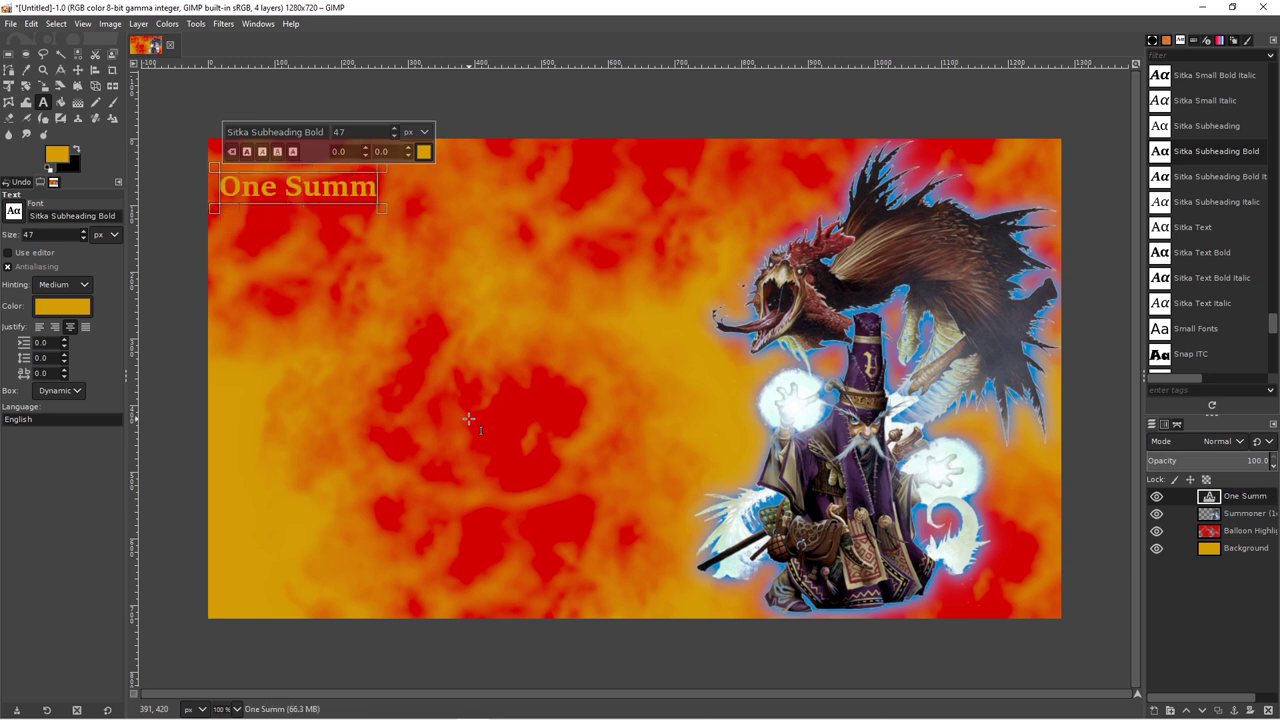
text(oner)
key(Return)
text(One A)
key(BackSpace)
text(Ballista)
Make the whole title white at size 106
key(ctrl+a)
click(423, 151)
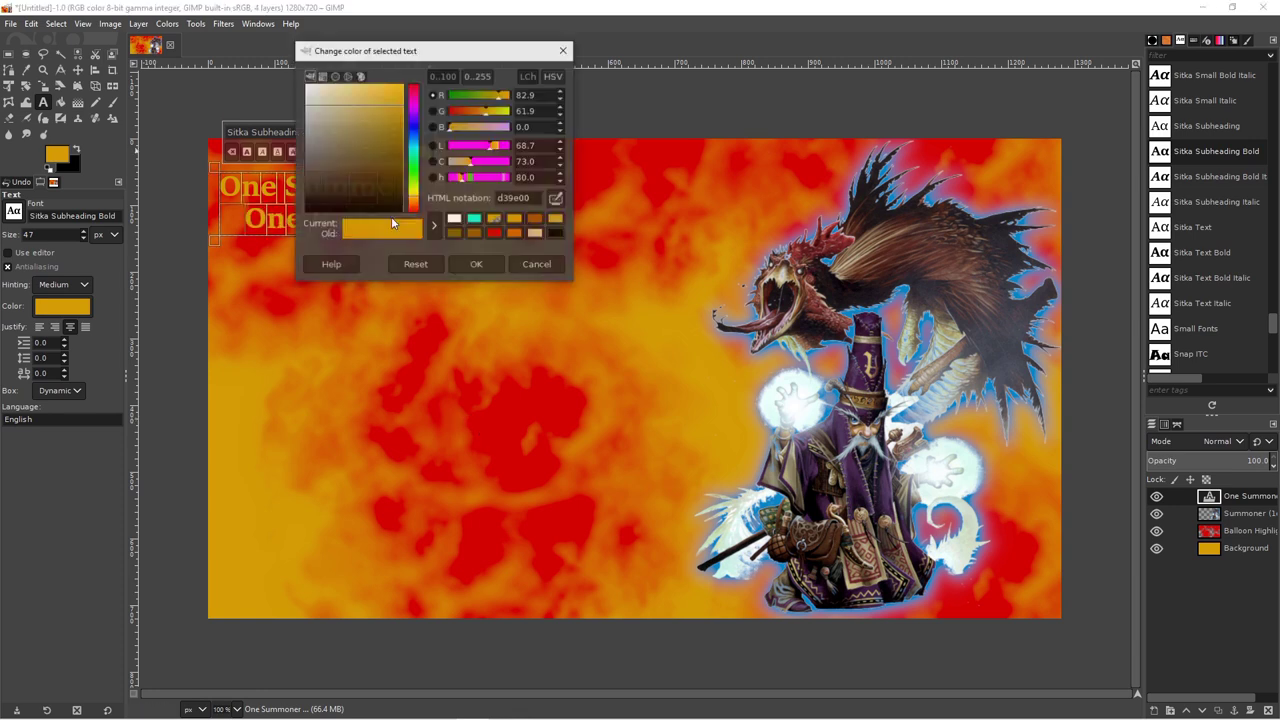
double_click(310, 75)
drag(394, 127, 394, 127)
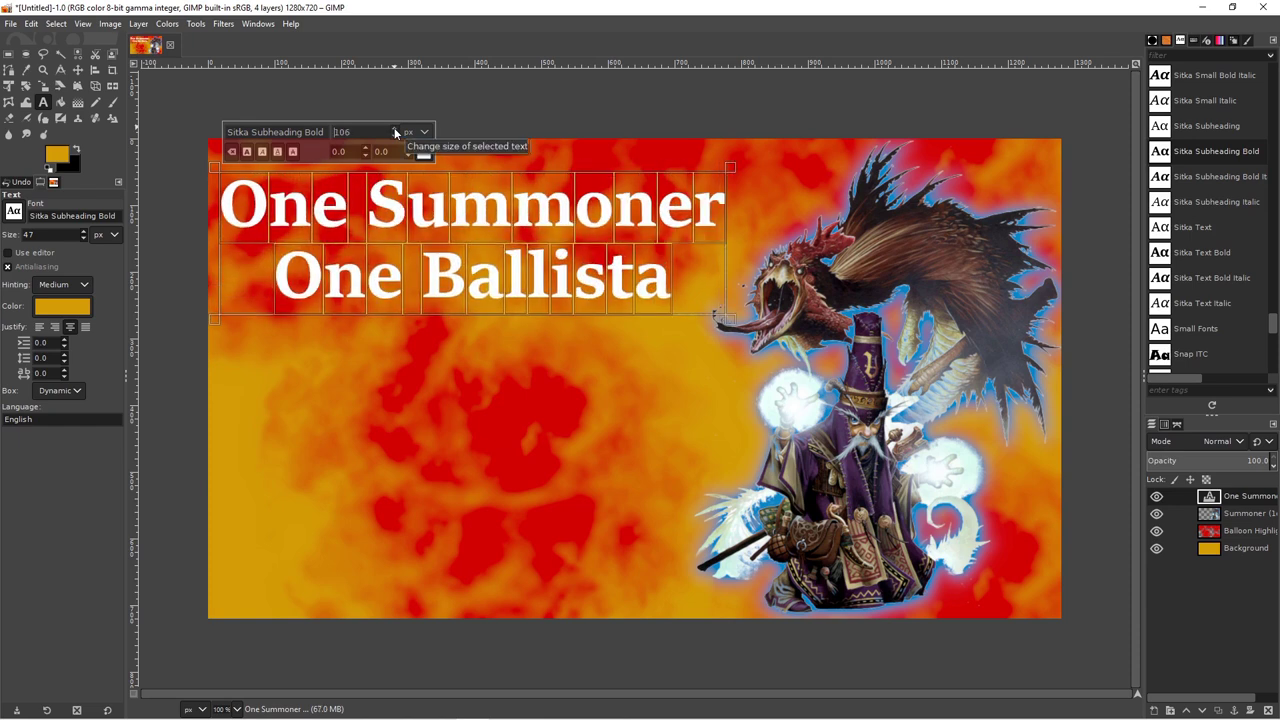
Replace the title with 'The Time I Ran An EVIL Campaign' on four lines
key(Delete)
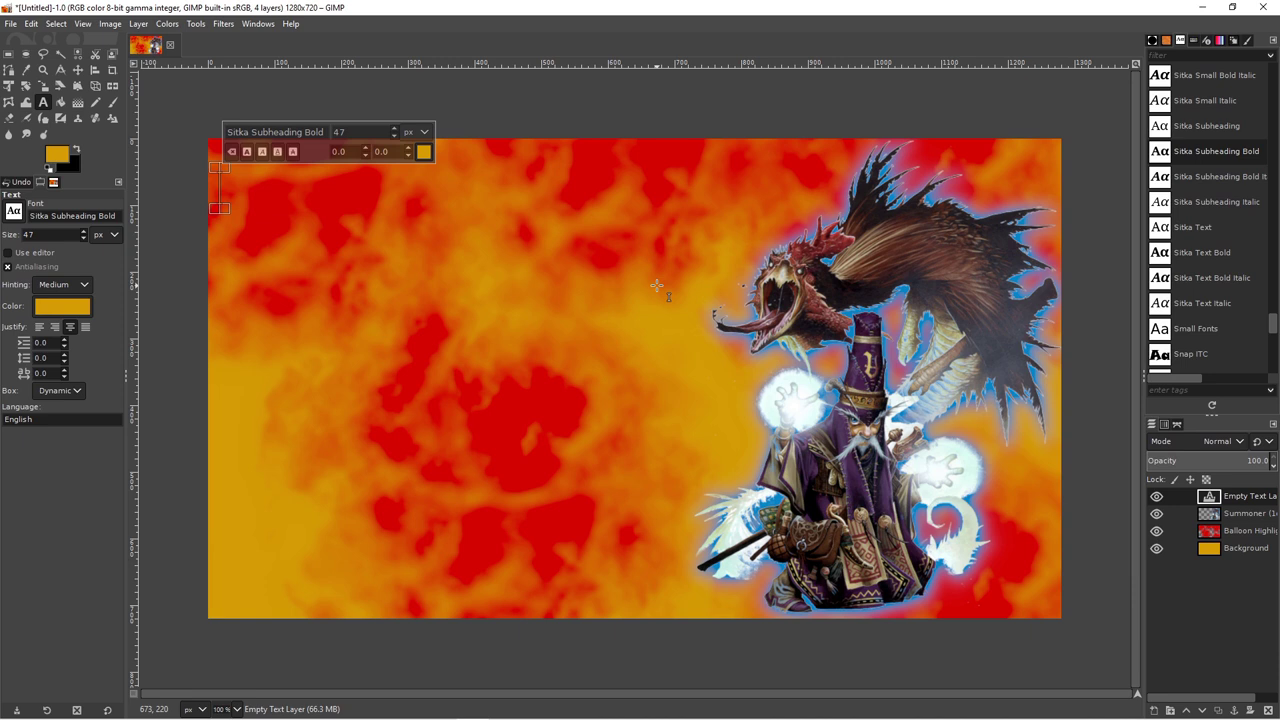
text(The Time)
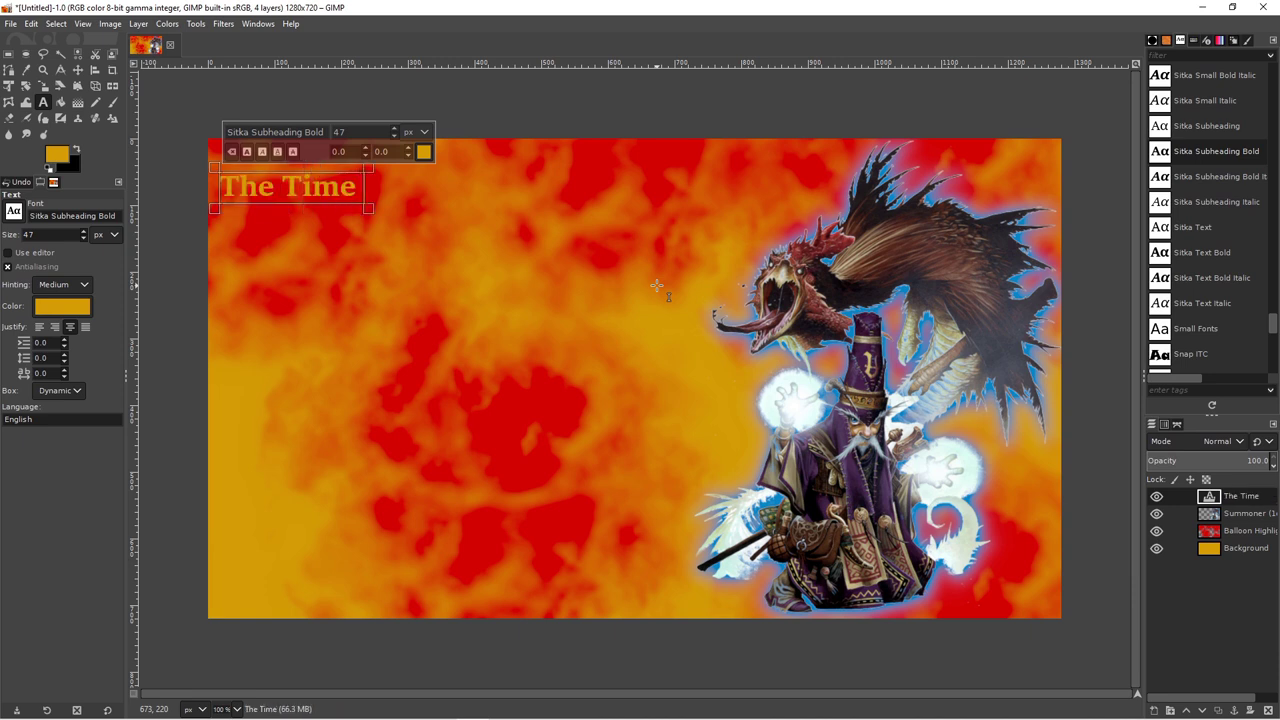
key(Return)
text(I Ran)
key(Return)
text(An EVIL)
key(Return)
text(Campaign)
Colour the title white and nudge it slightly down and right
key(ctrl+a)
click(423, 151)
click(322, 143)
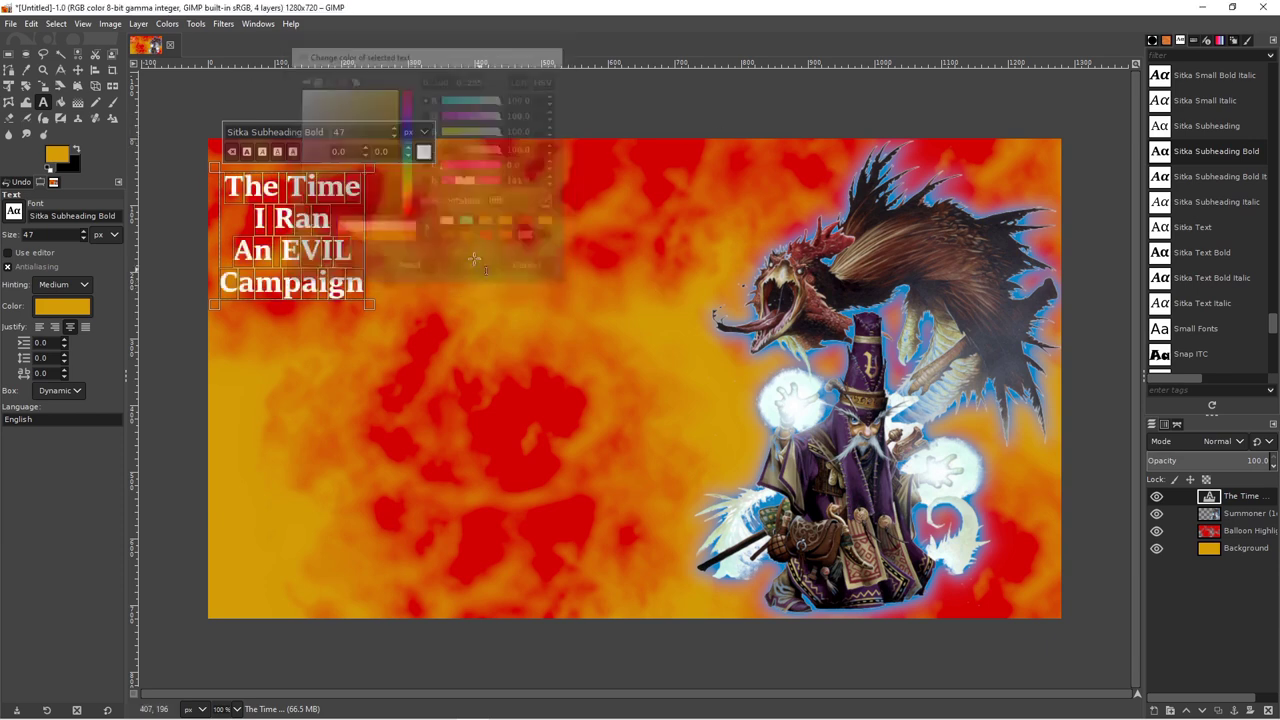
click(460, 265)
scroll(393, 131, up, 20)
scroll(393, 131, up, 20)
scroll(393, 131, up, 20)
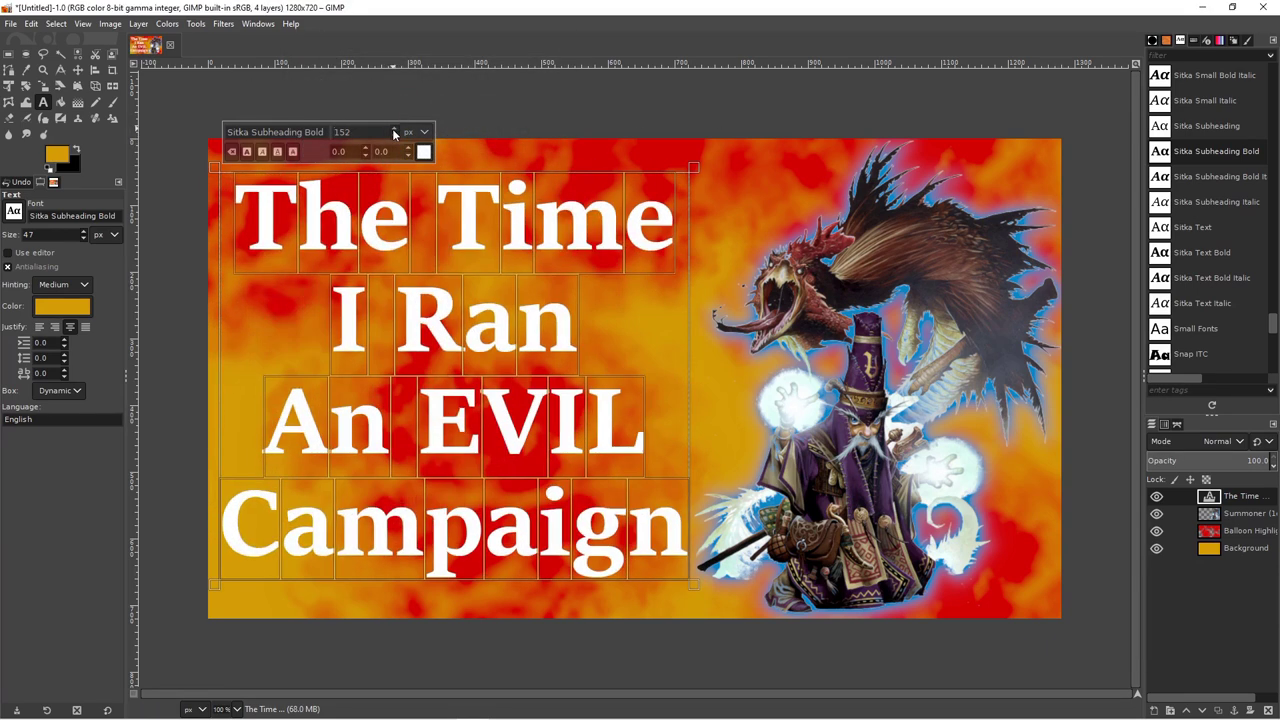
scroll(393, 131, up, 20)
scroll(394, 136, down, 5)
scroll(394, 136, down, 5)
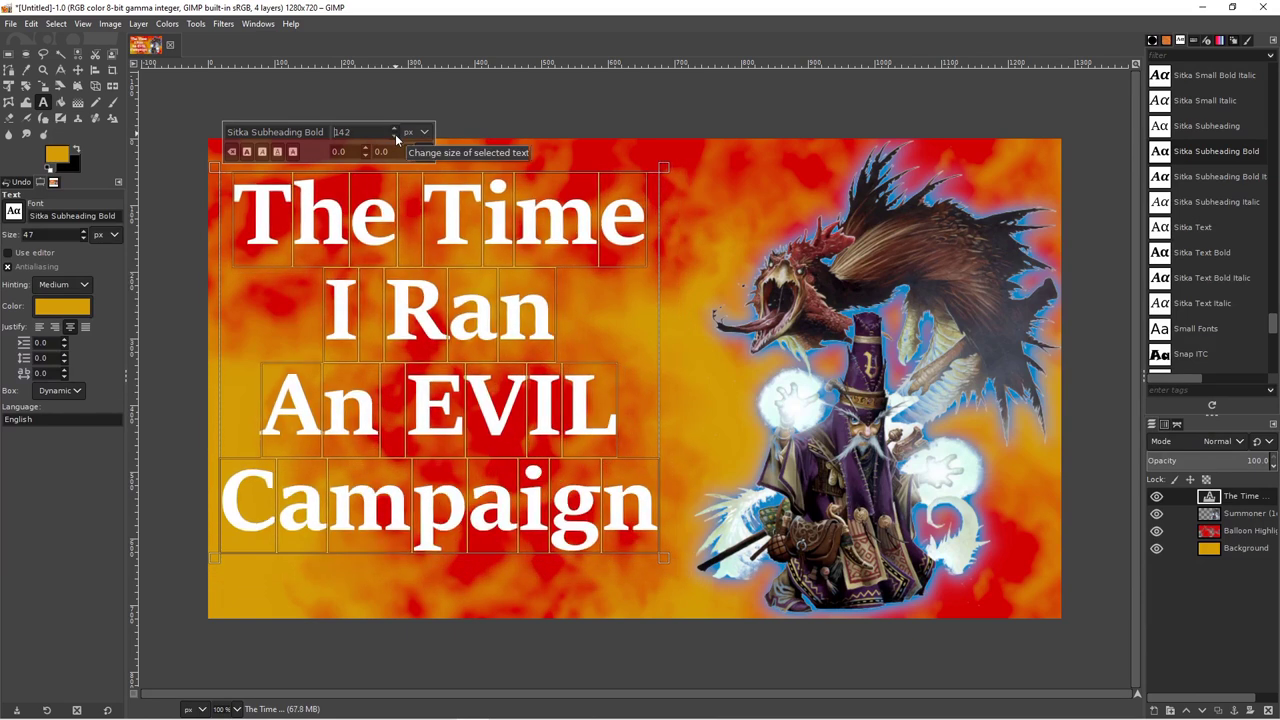
click(78, 69)
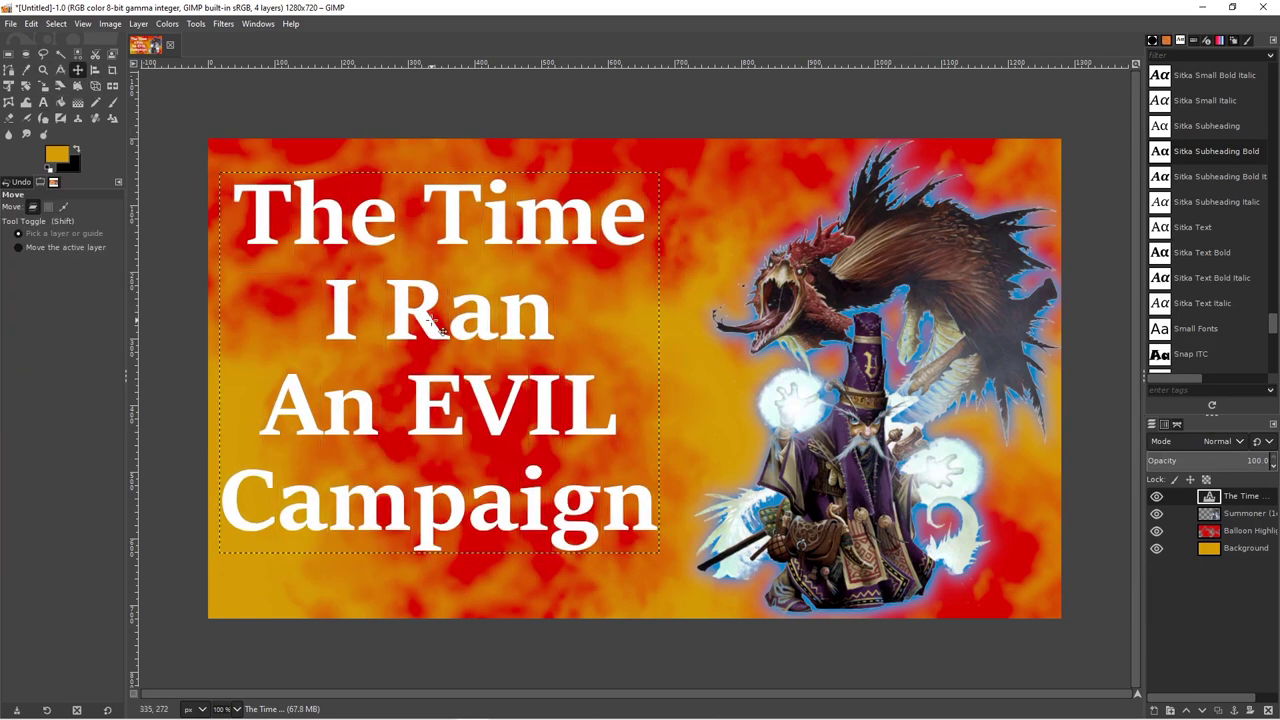
mouse_move(425, 318)
mouse_down()
mouse_move(465, 350)
mouse_move(457, 360)
mouse_move(455, 335)
mouse_up()
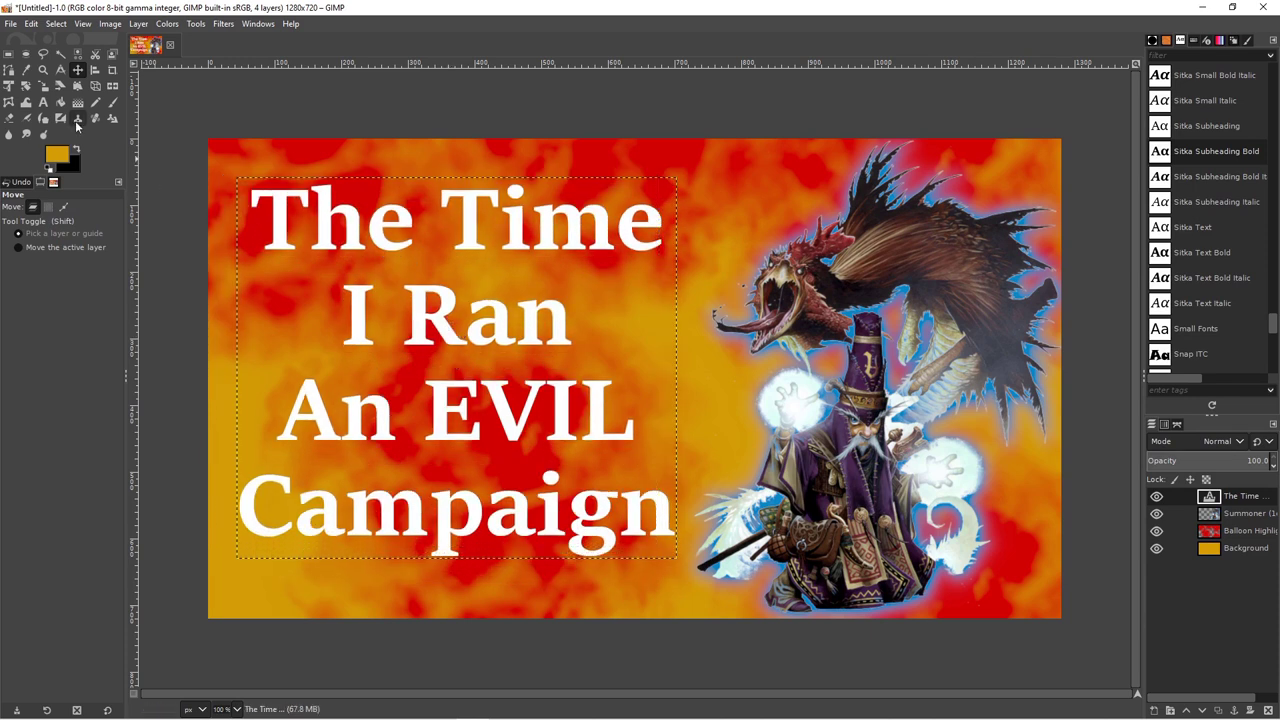
Resize the text layer to image size, fuzzy-select the title letters, and grow the selection
click(61, 69)
right_click(378, 306)
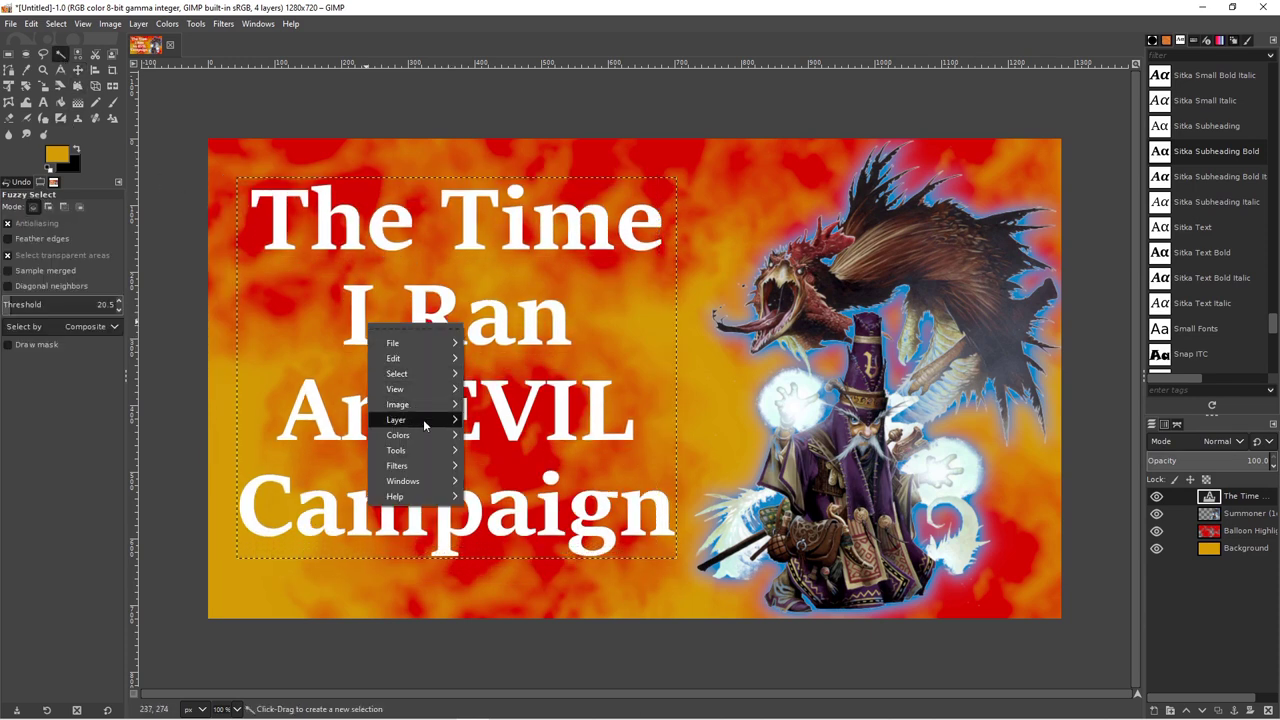
click(420, 419)
click(550, 628)
click(407, 498)
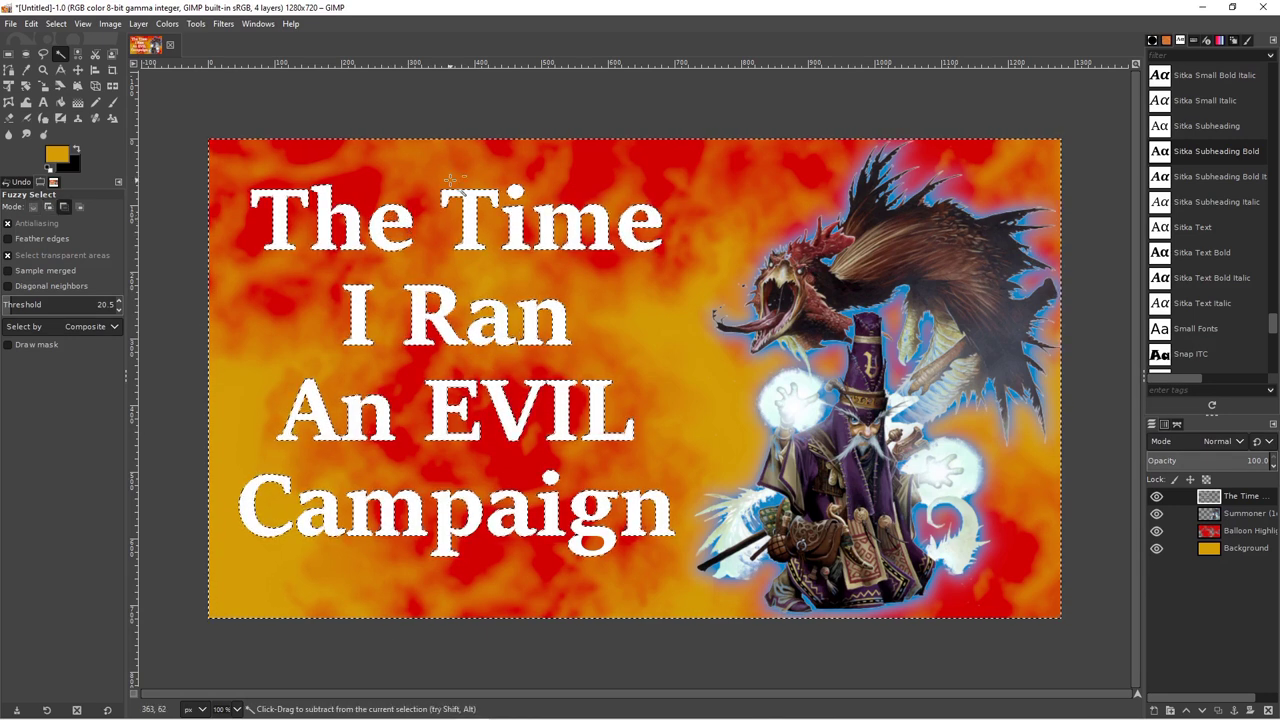
click(56, 24)
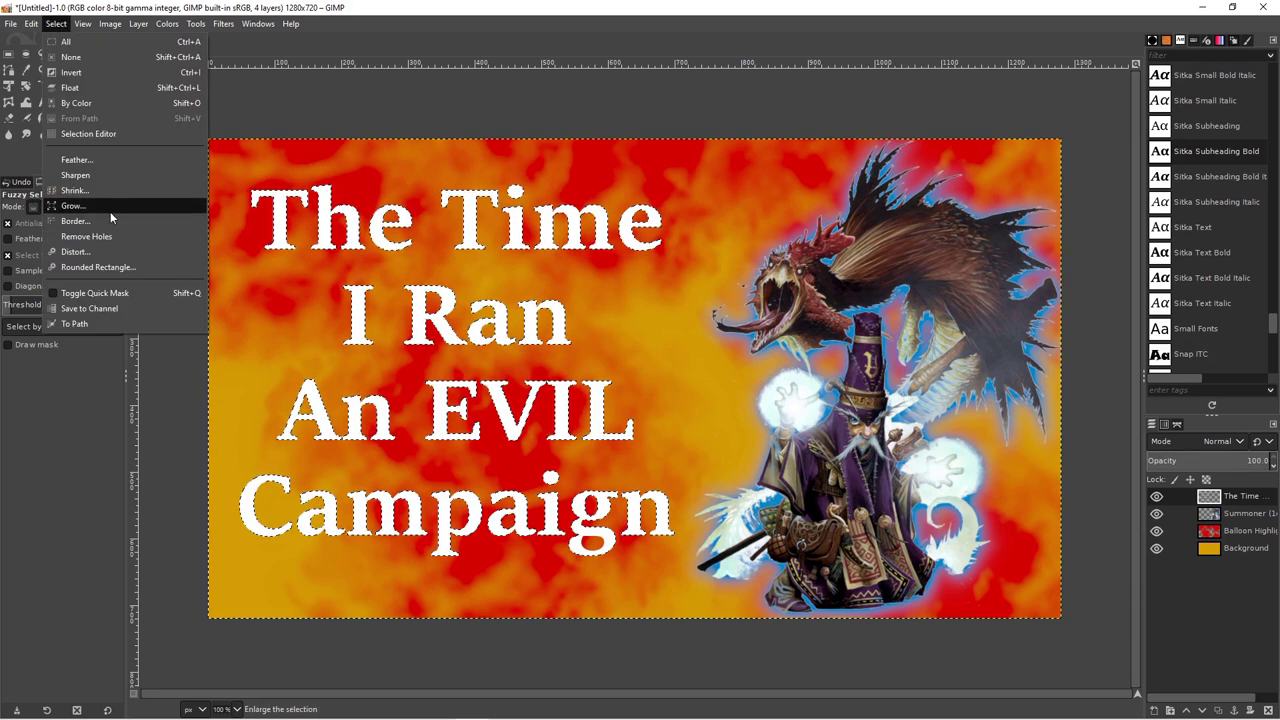
click(70, 230)
click(100, 270)
Add a Balloon Highlights #1 layer and place it above Balloon Highlights
click(100, 256)
right_click(1240, 548)
click(1135, 209)
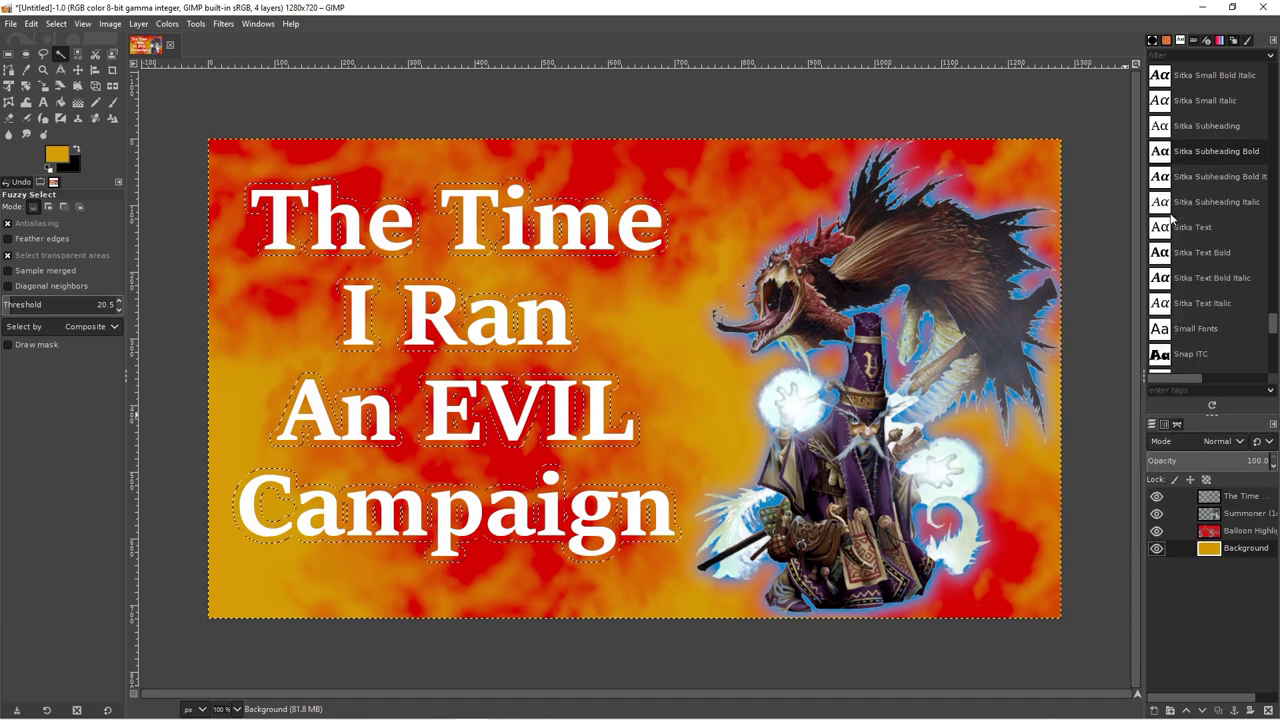
click(943, 374)
drag(1240, 548, 1240, 522)
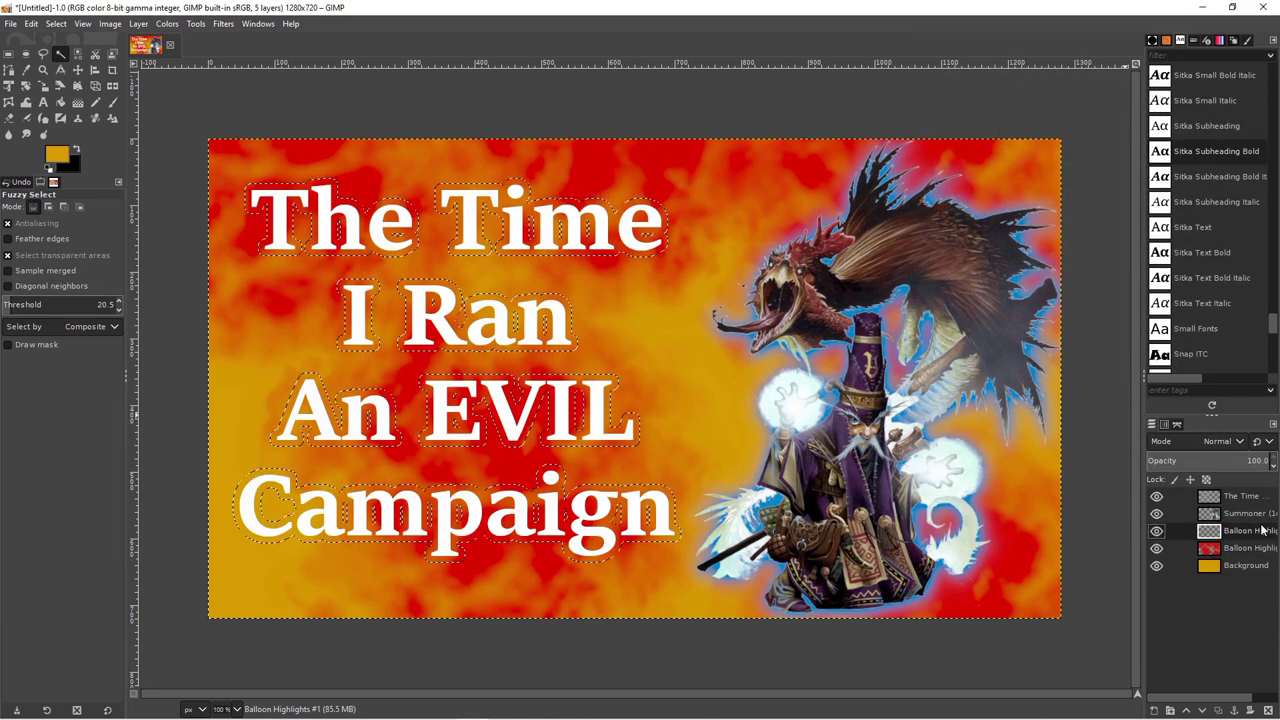
Set the foreground colour to the summoner's blue glow with the Color Picker
click(60, 103)
click(57, 152)
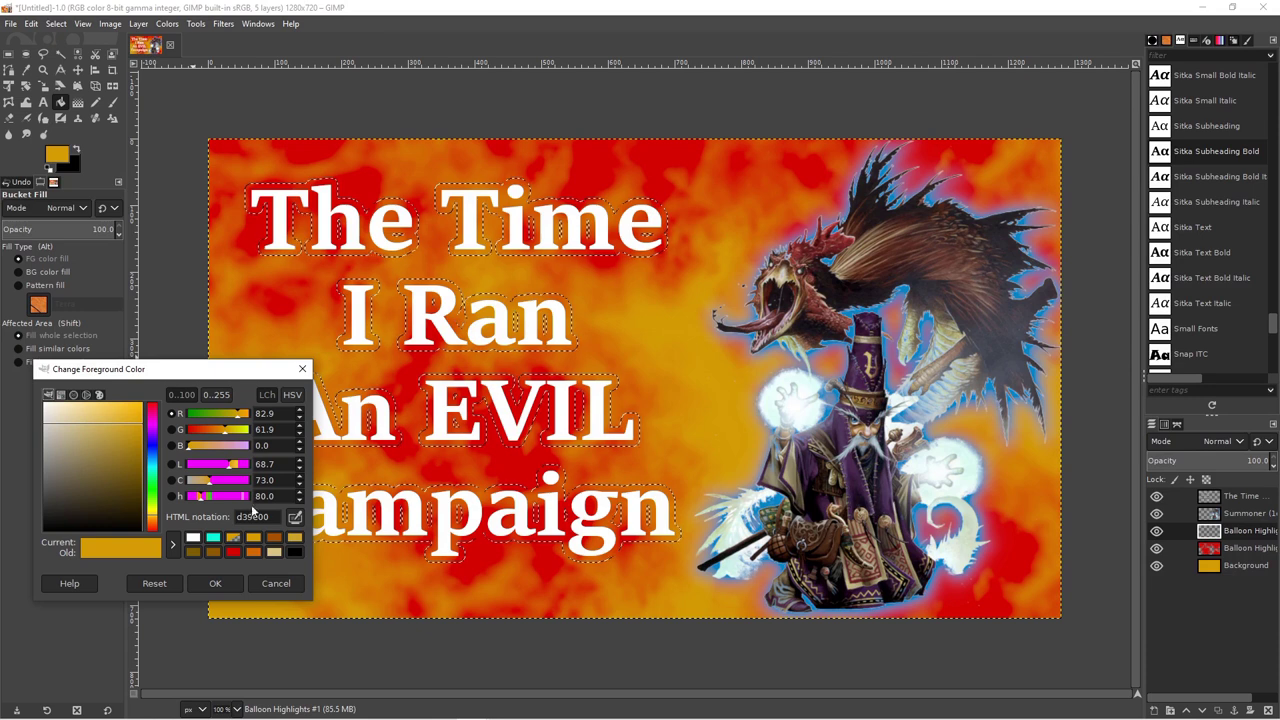
click(214, 539)
click(215, 583)
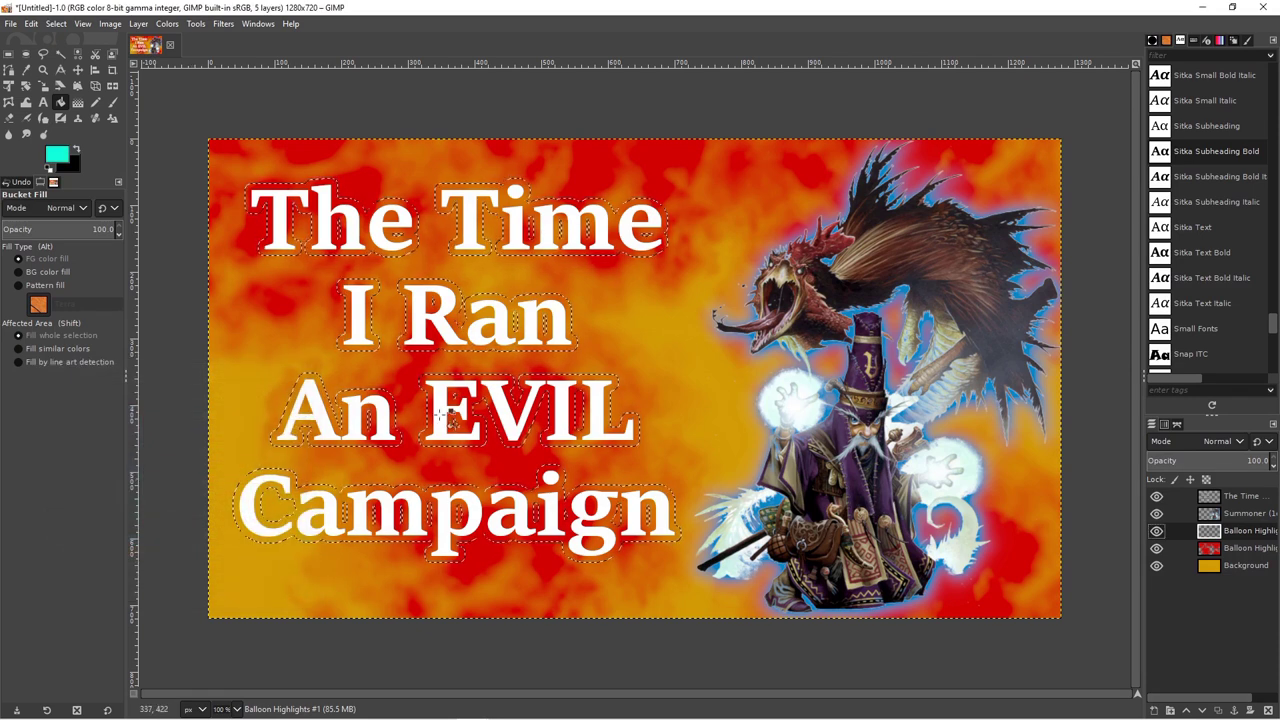
click(57, 152)
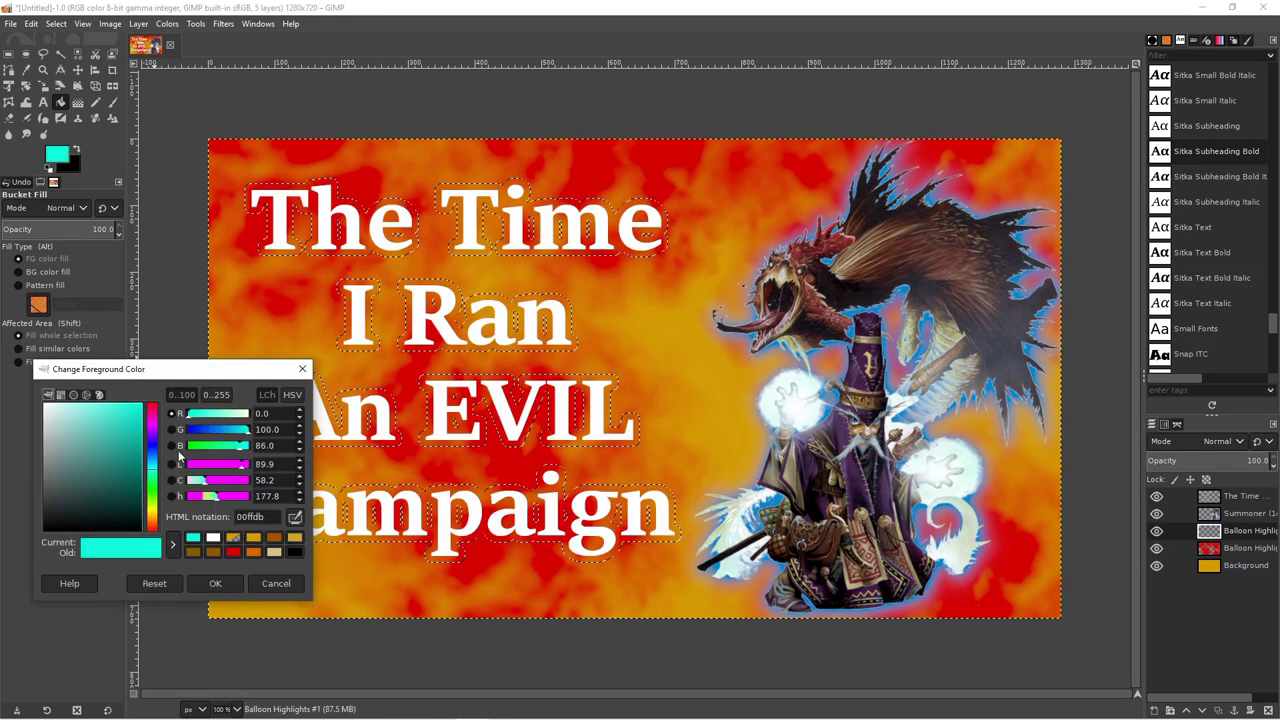
click(276, 583)
scroll(744, 446, up, 3)
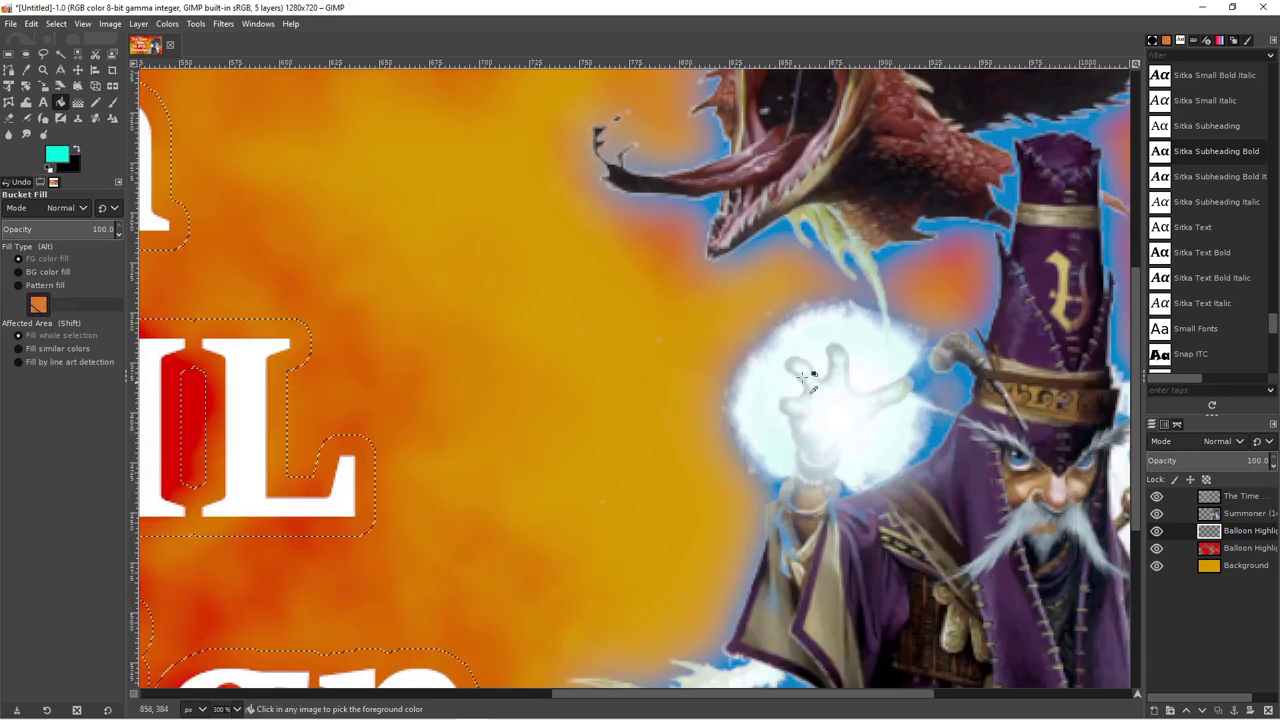
click(1240, 513)
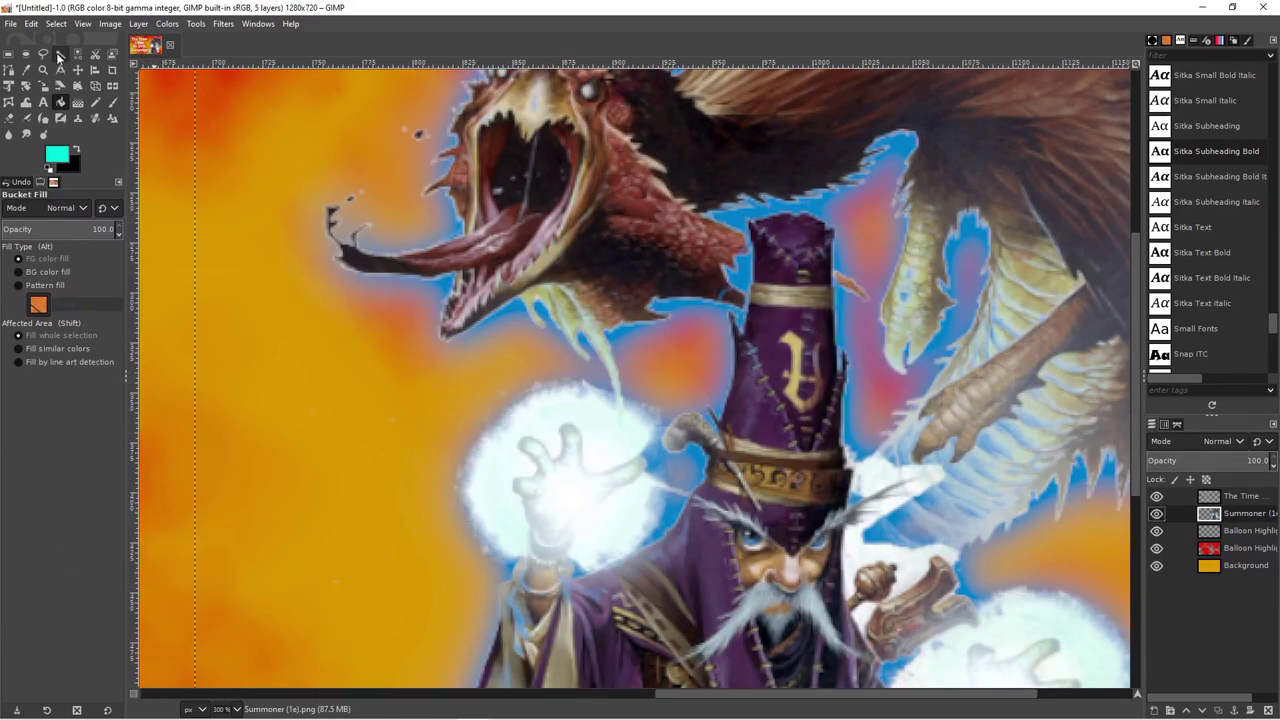
click(26, 69)
click(750, 213)
scroll(750, 300, down, 3)
scroll(640, 400, up, 4)
scroll(911, 414, down, 2)
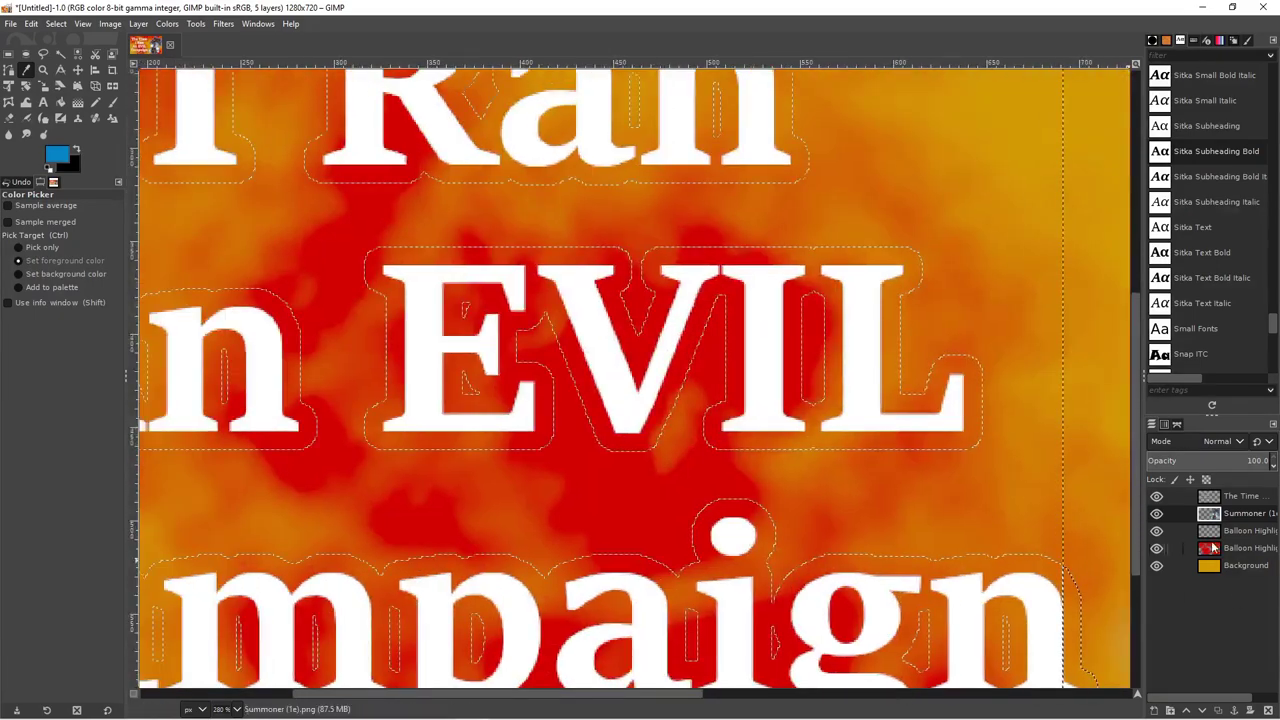
Bucket-fill the grown letter selection with blue on Balloon Highlights #1
click(1240, 530)
click(60, 103)
click(500, 210)
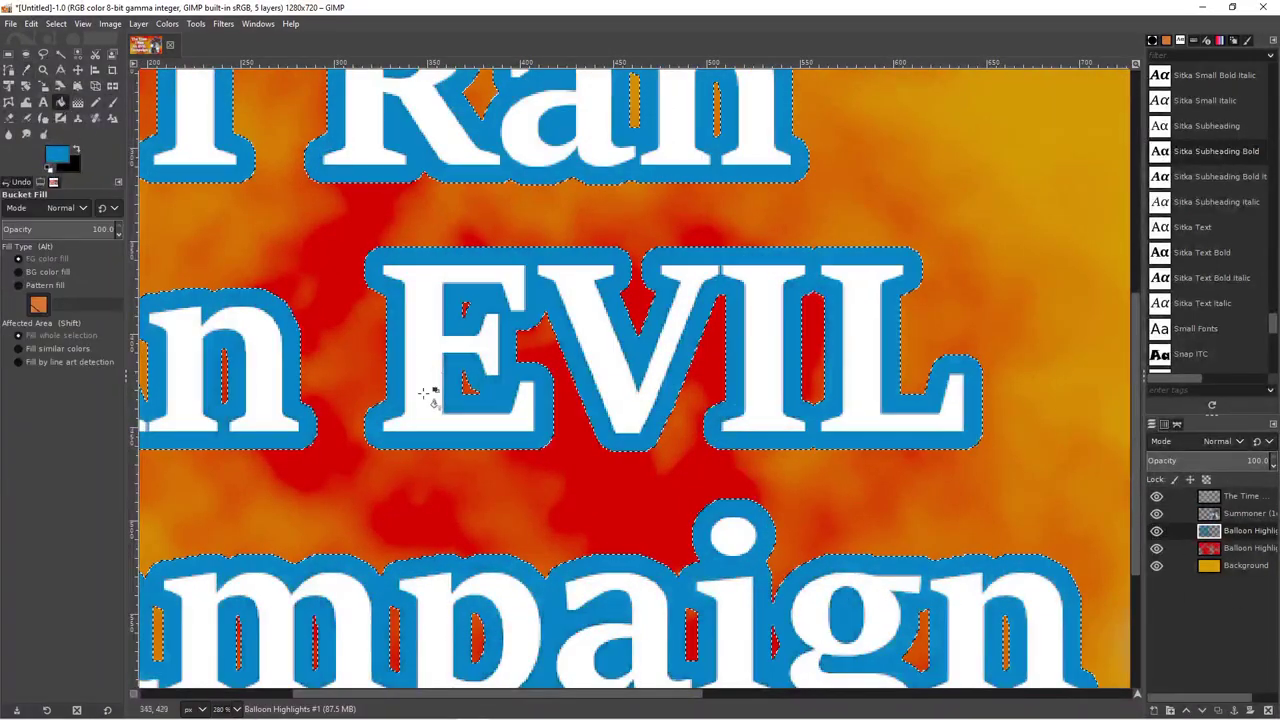
scroll(640, 360, down, 3)
scroll(640, 360, down, 1)
scroll(640, 360, up, 1)
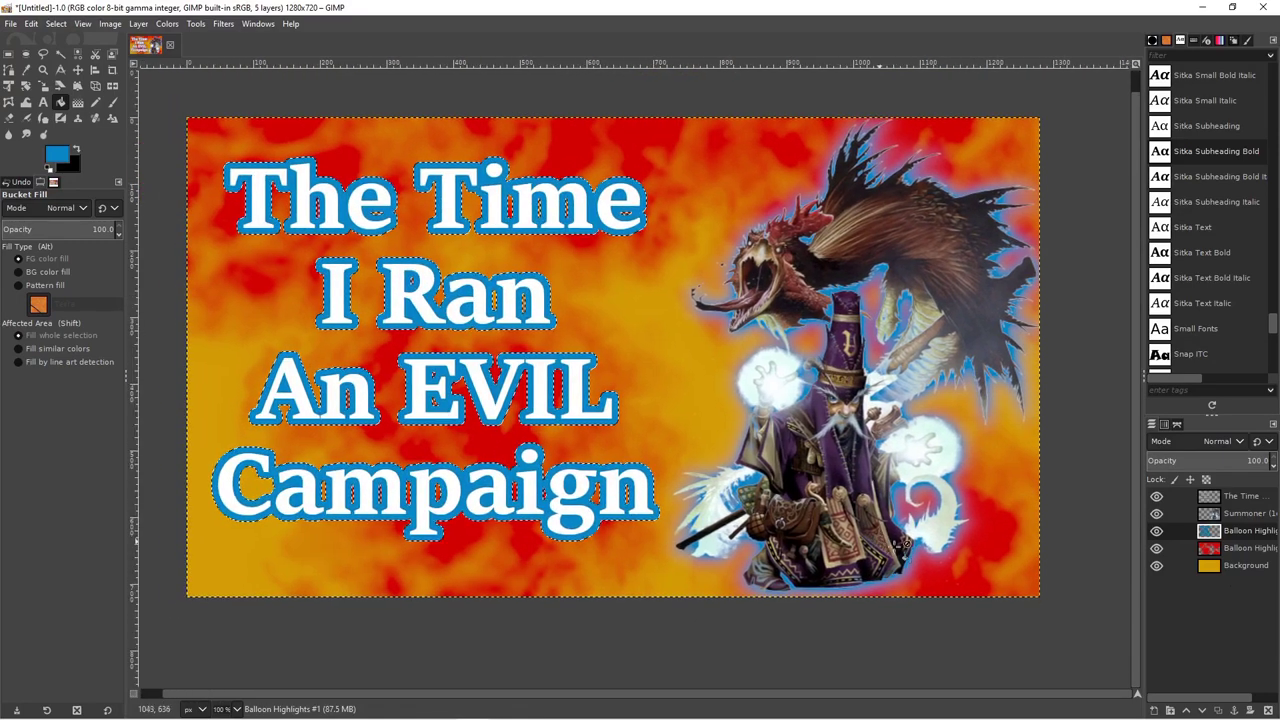
On the Background layer, set the paintbrush foreground colour to a darker golden yellow
click(1240, 565)
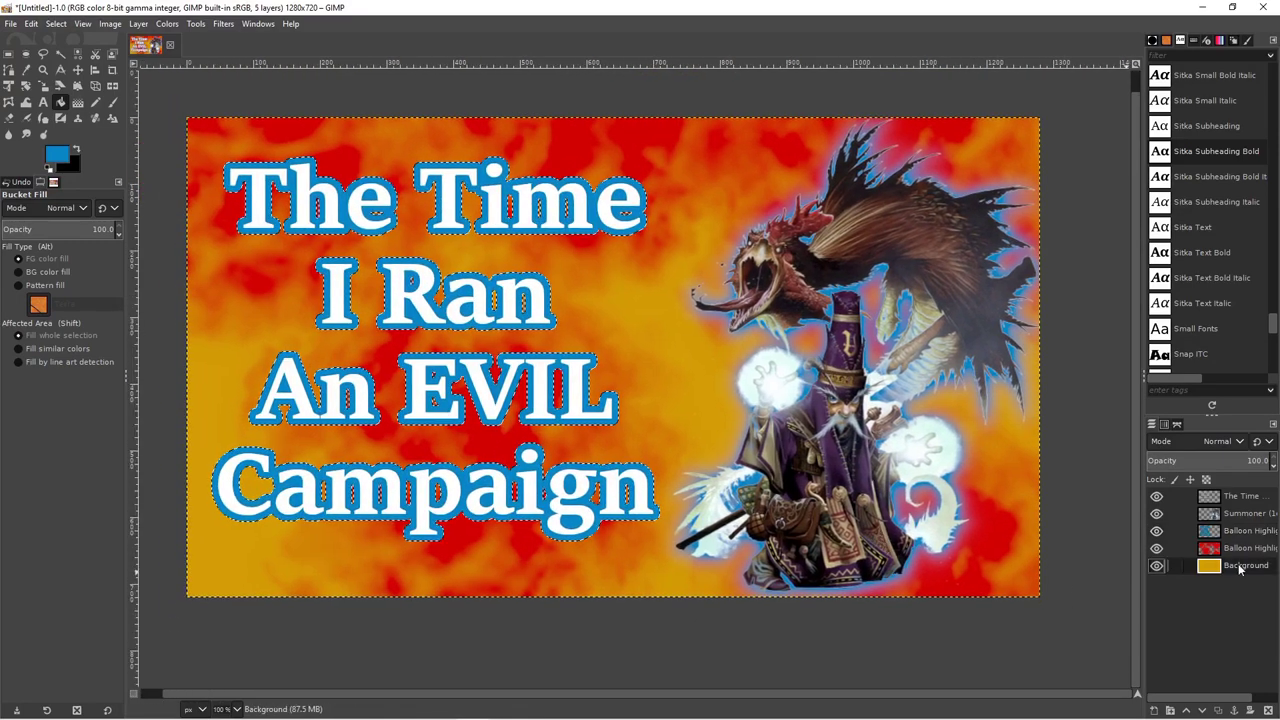
middle_click(1095, 430)
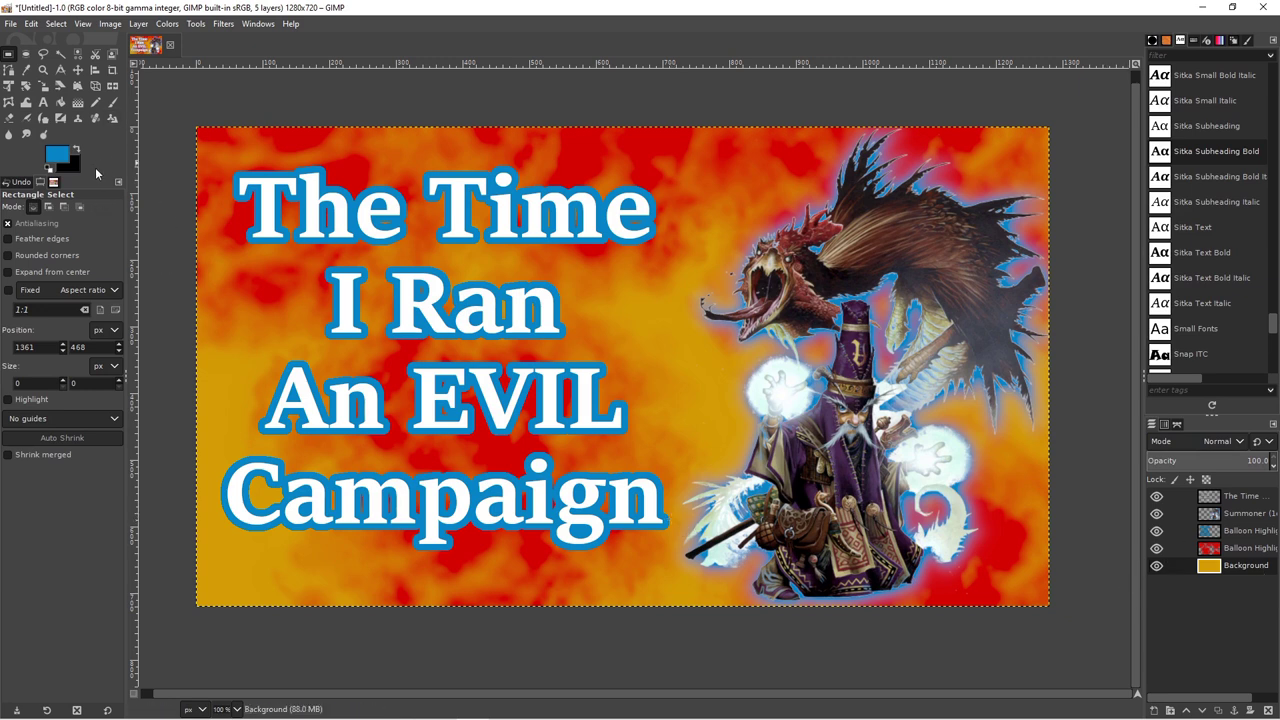
click(113, 103)
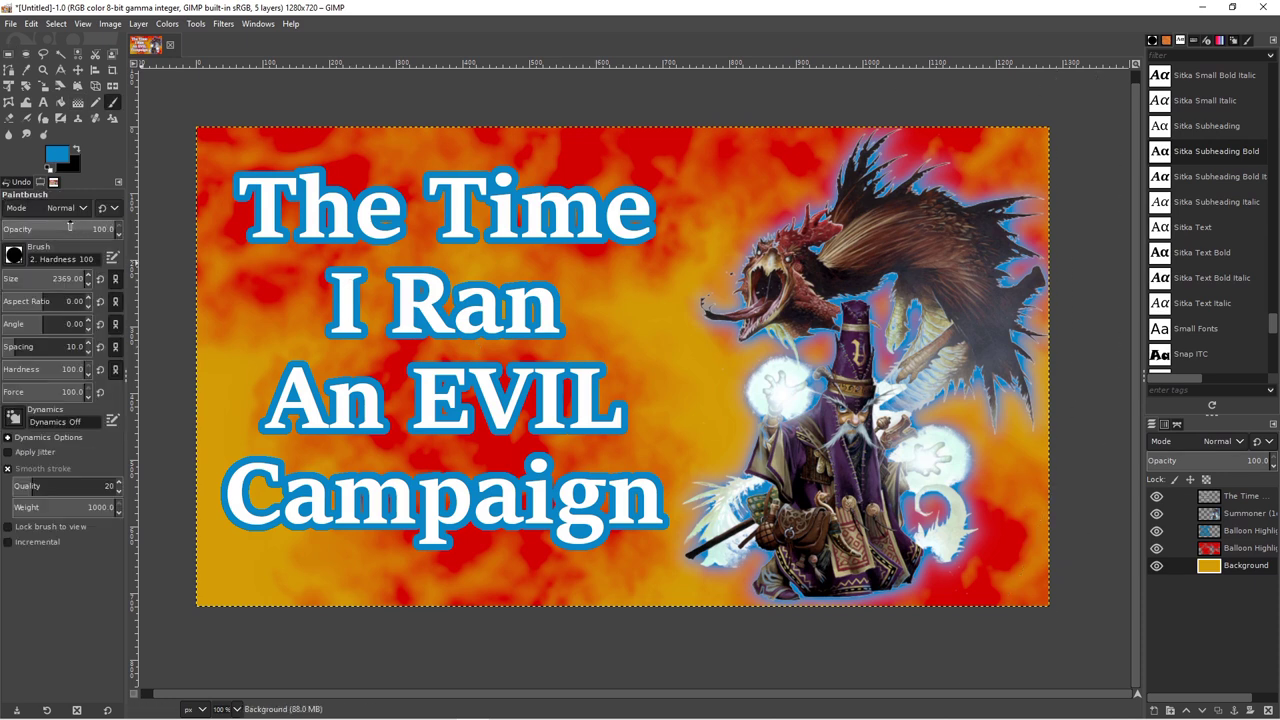
click(58, 154)
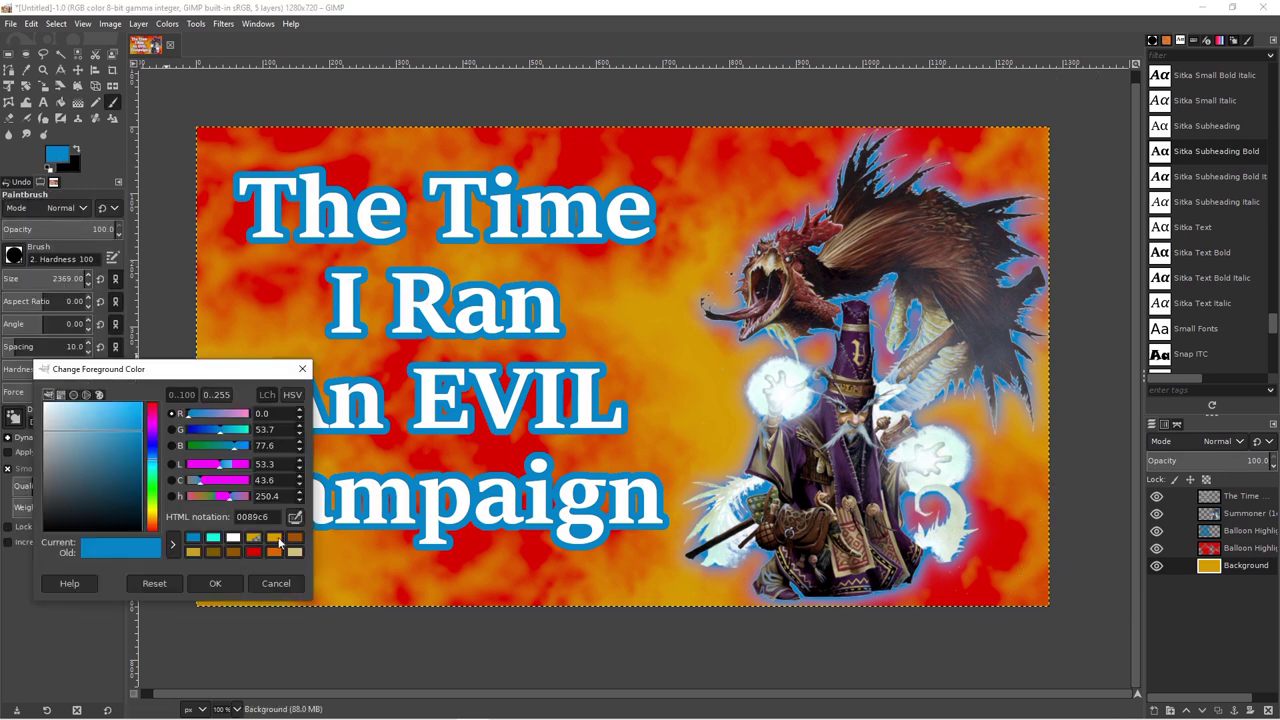
click(276, 540)
click(215, 583)
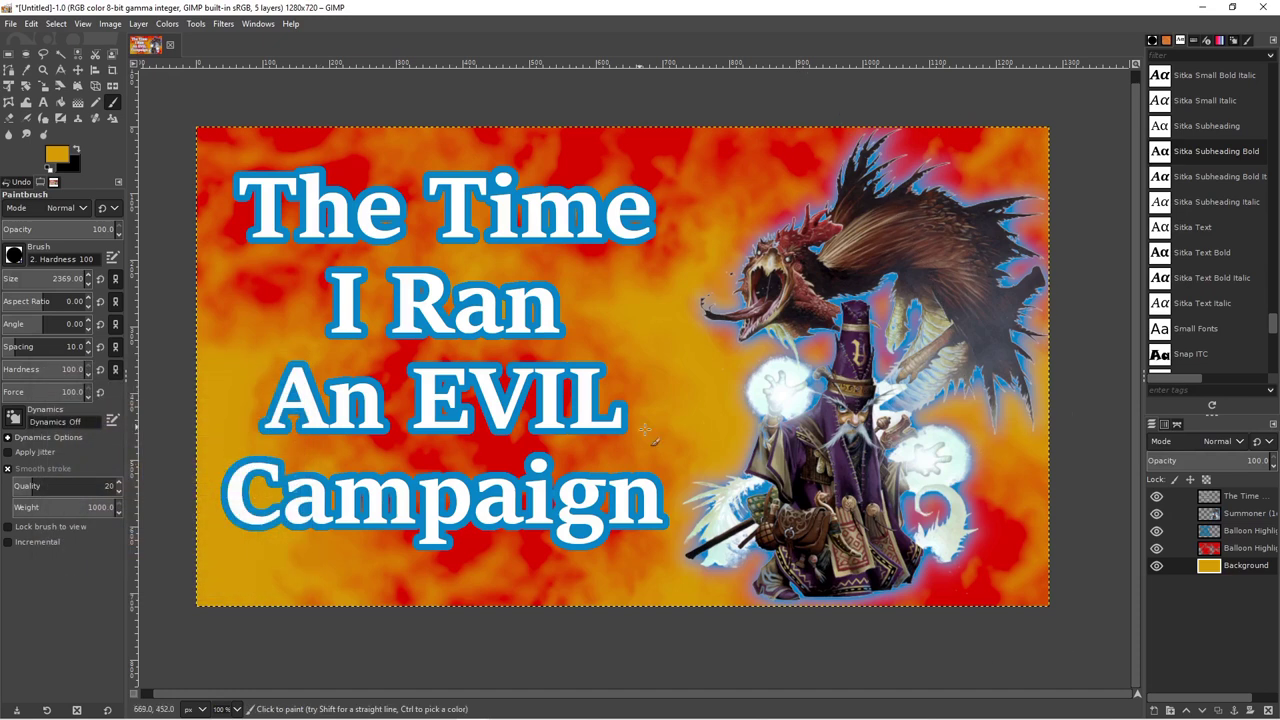
click(57, 156)
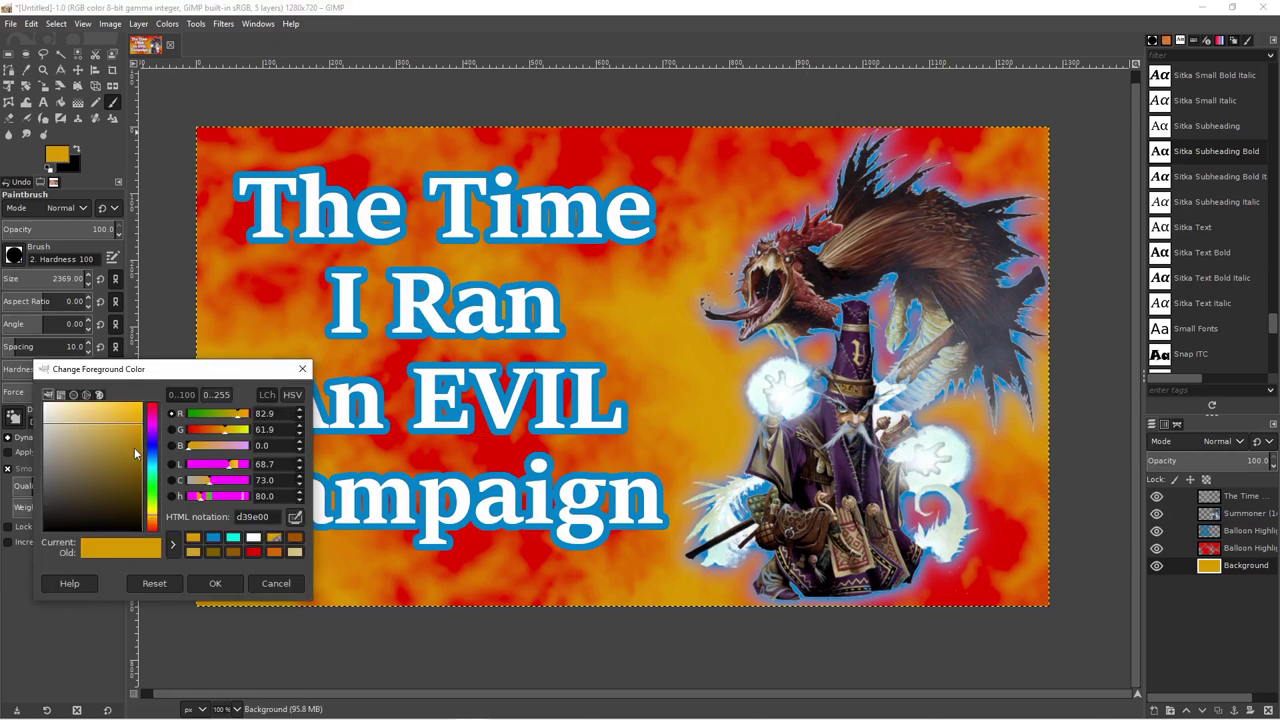
click(142, 440)
click(215, 583)
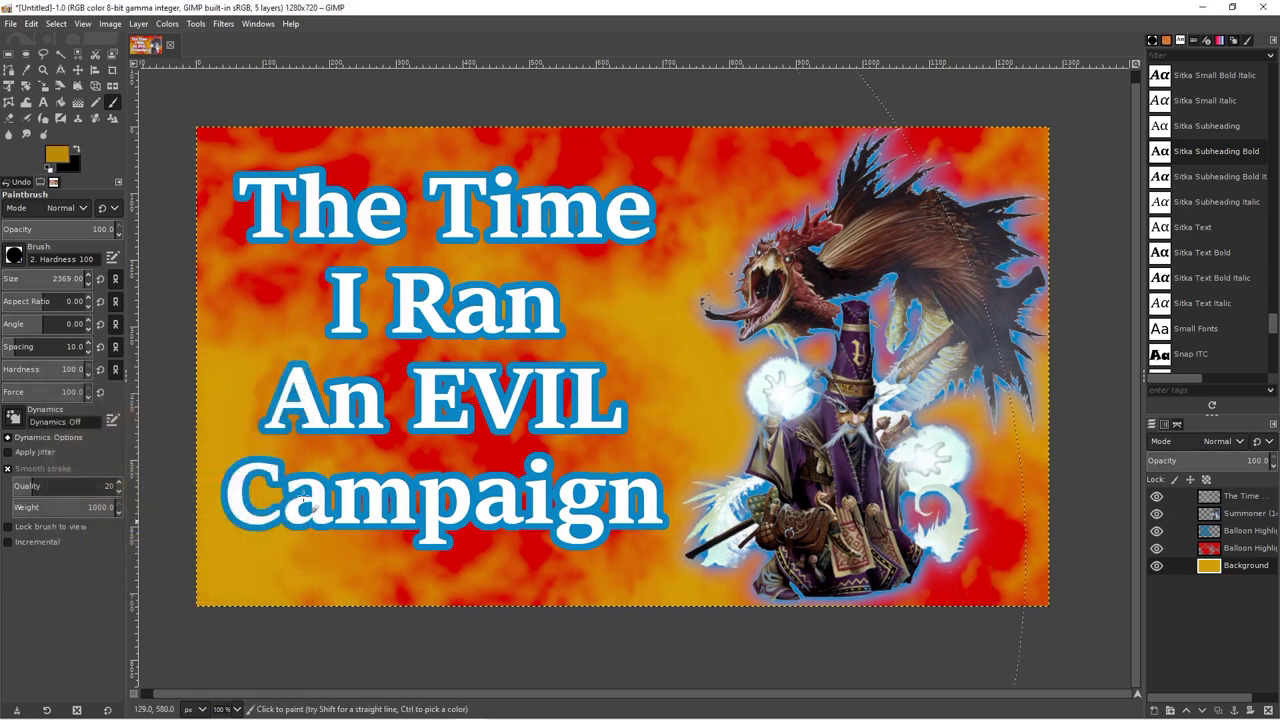
click(57, 156)
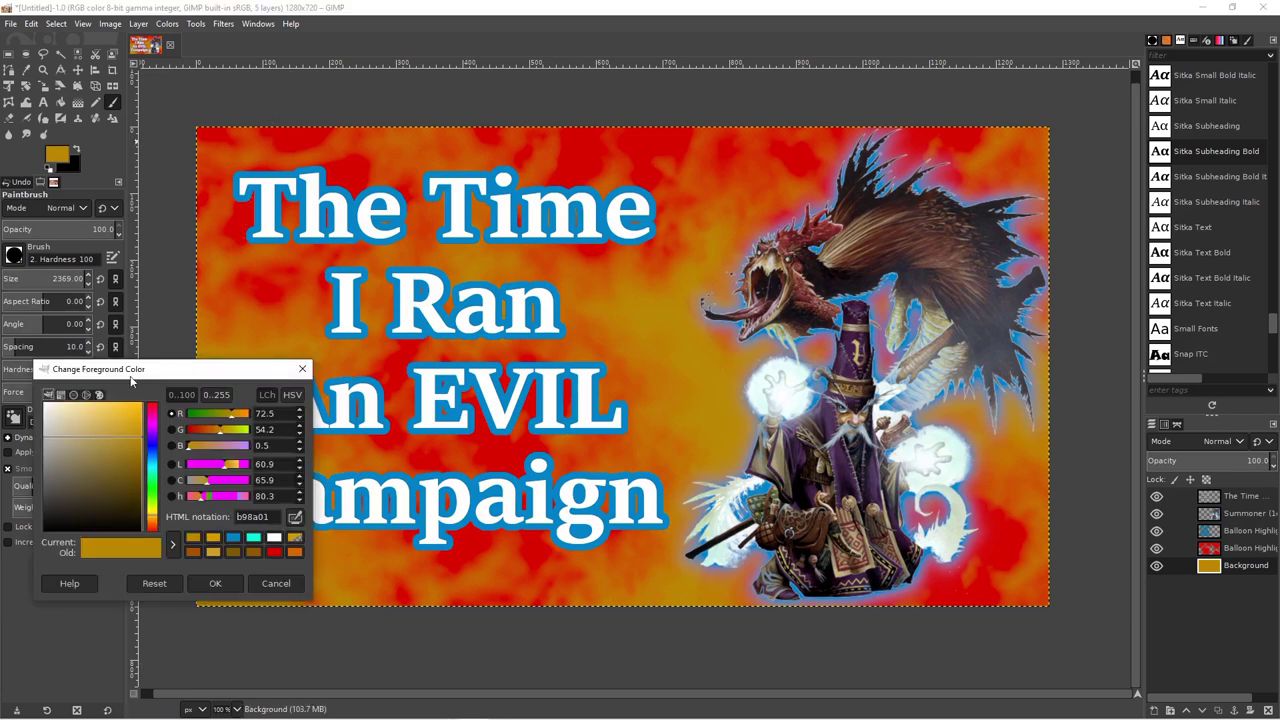
click(143, 427)
click(215, 583)
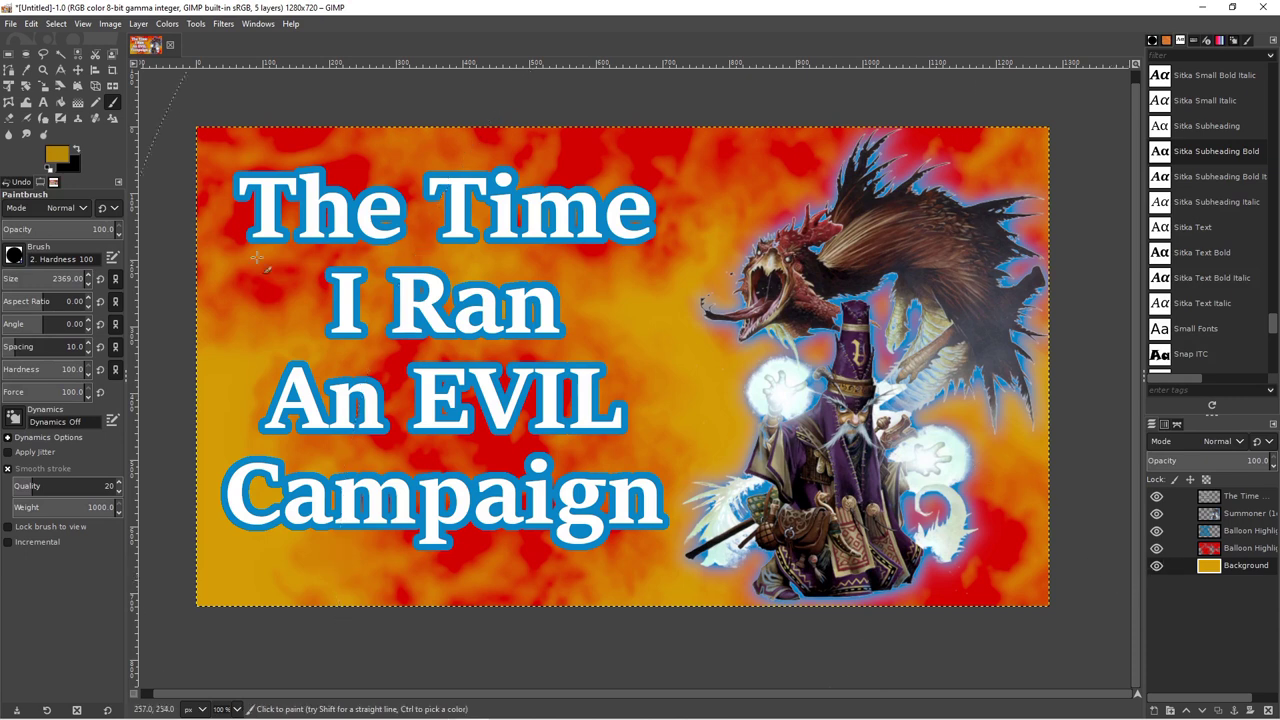
On Balloon Highlights, load the Smoke brush in red and enlarge it to about 1229
click(1240, 548)
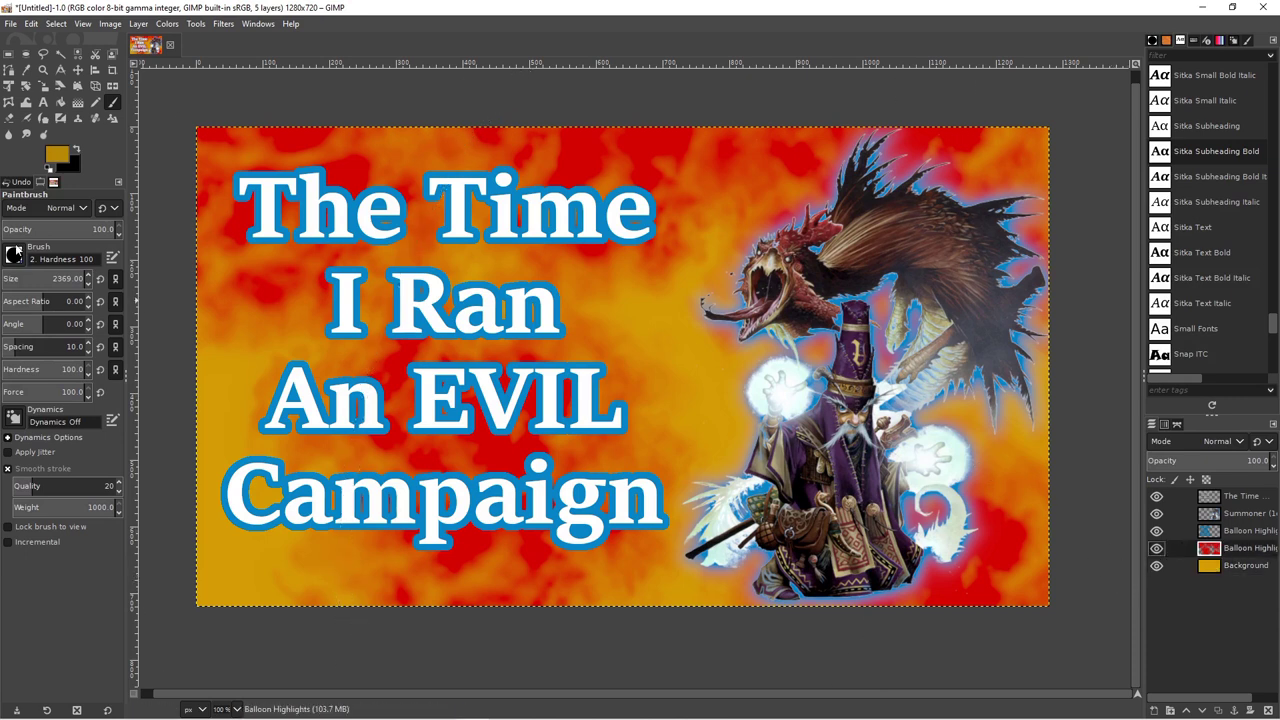
click(16, 251)
click(106, 381)
click(57, 156)
click(276, 552)
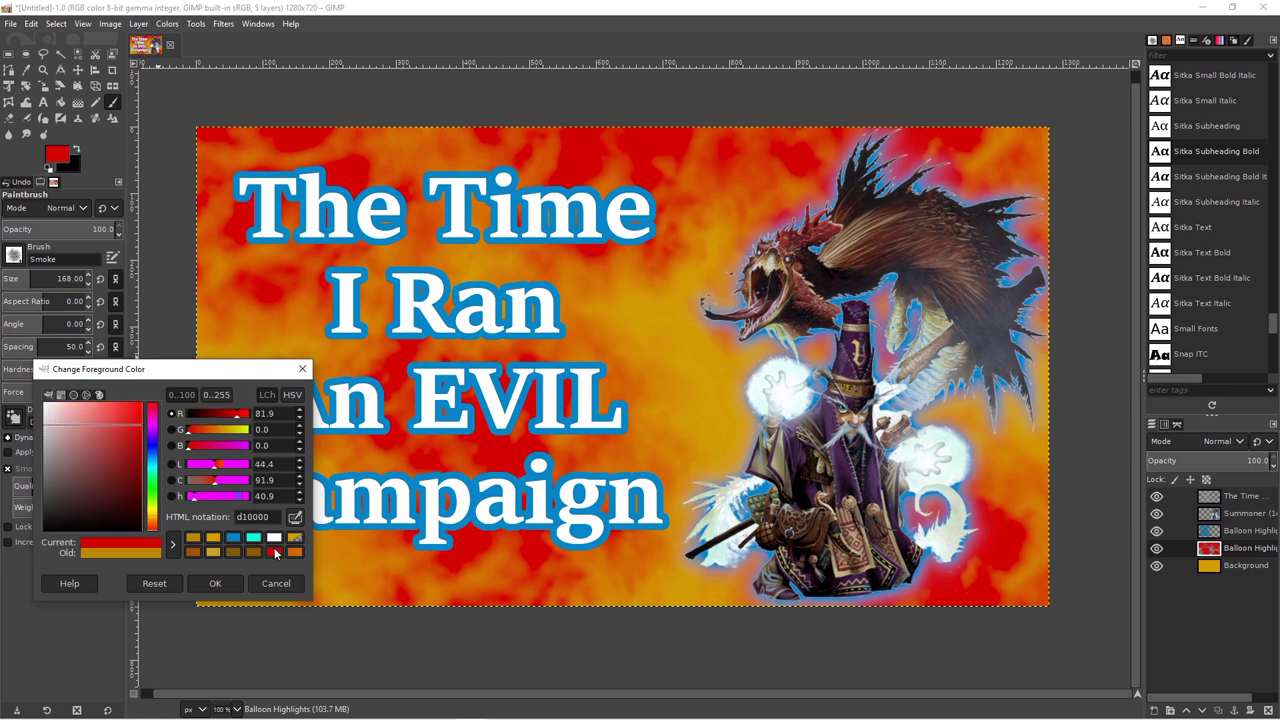
click(216, 583)
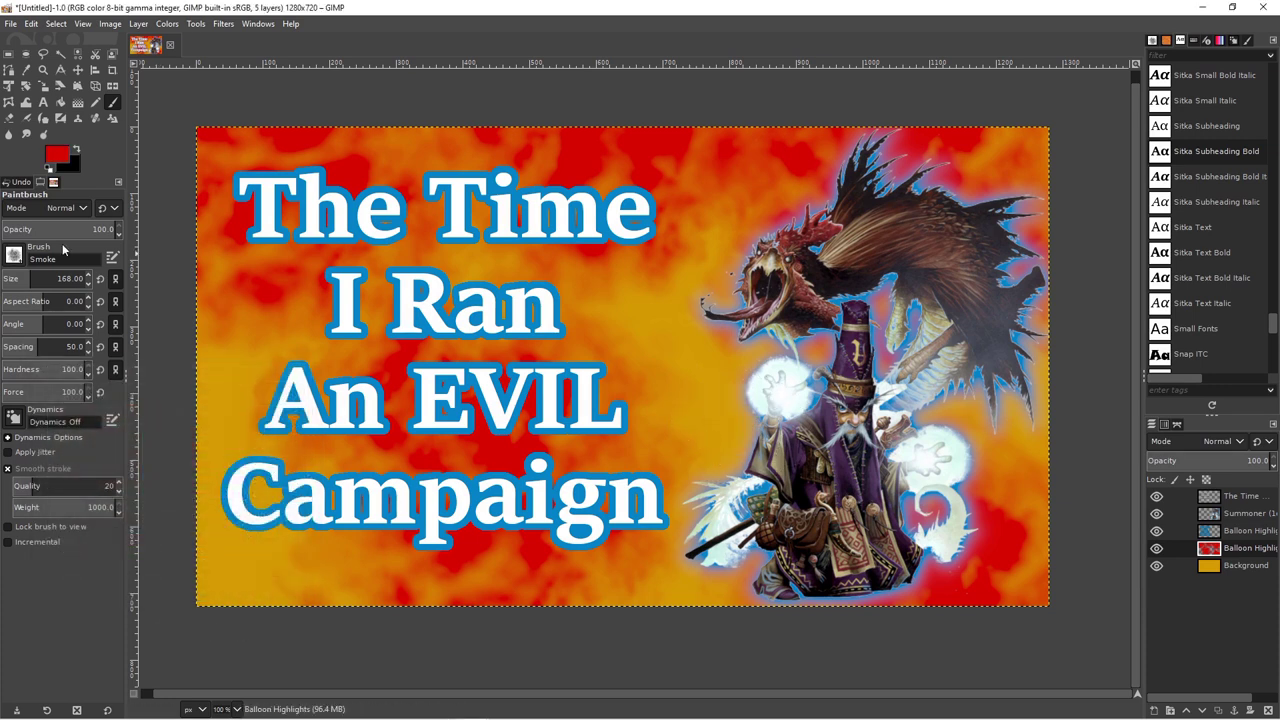
drag(60, 278, 85, 278)
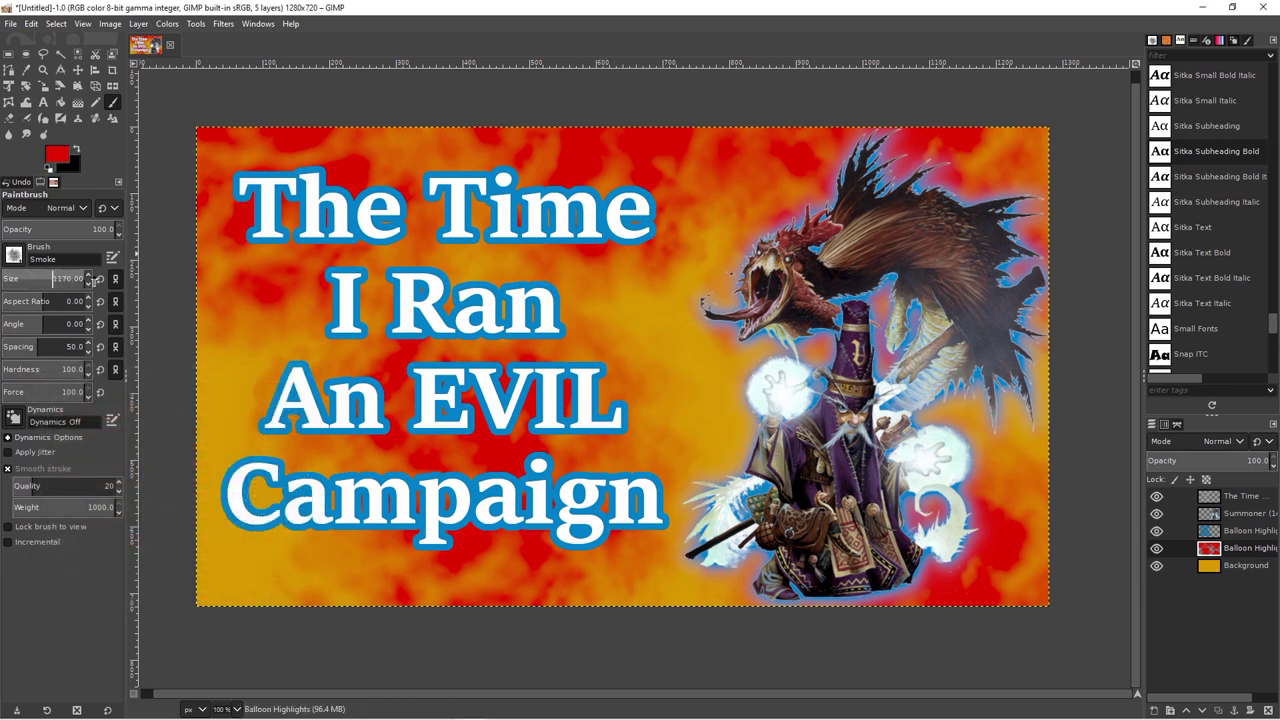
Hide the Balloon Highlights layer and add a new highlights layer
click(1157, 548)
right_click(1185, 615)
click(1110, 222)
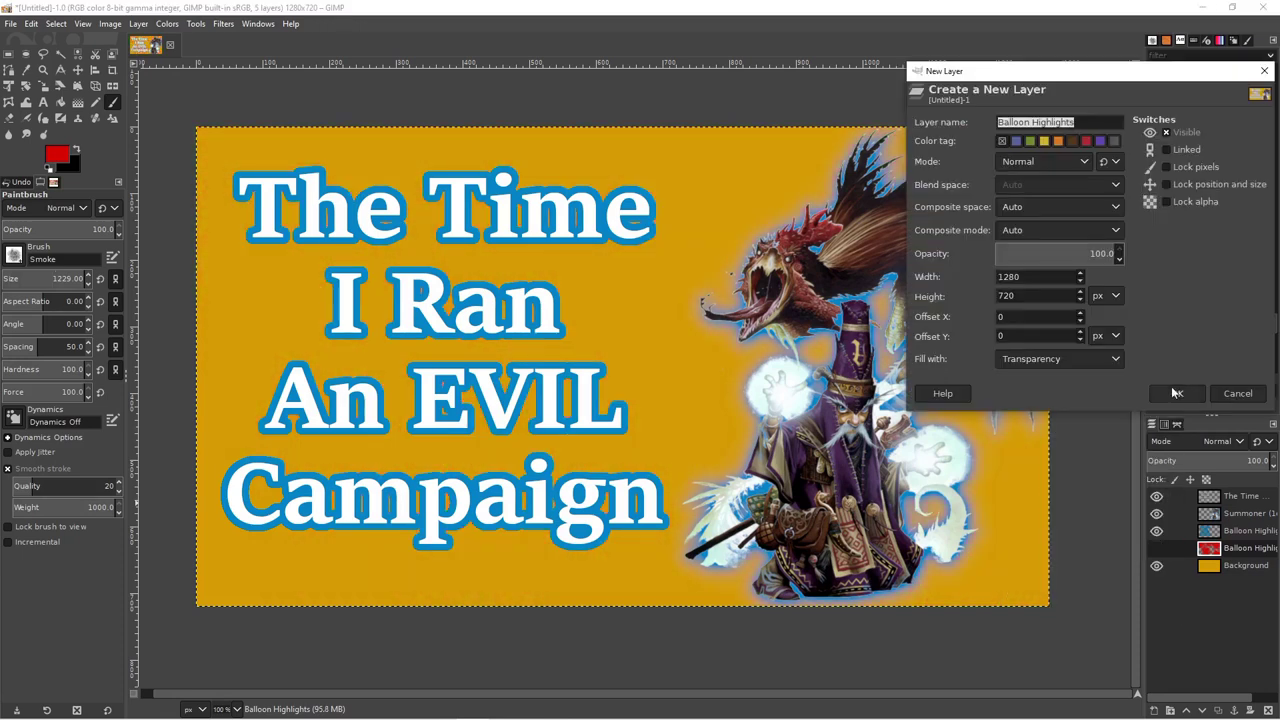
click(1176, 392)
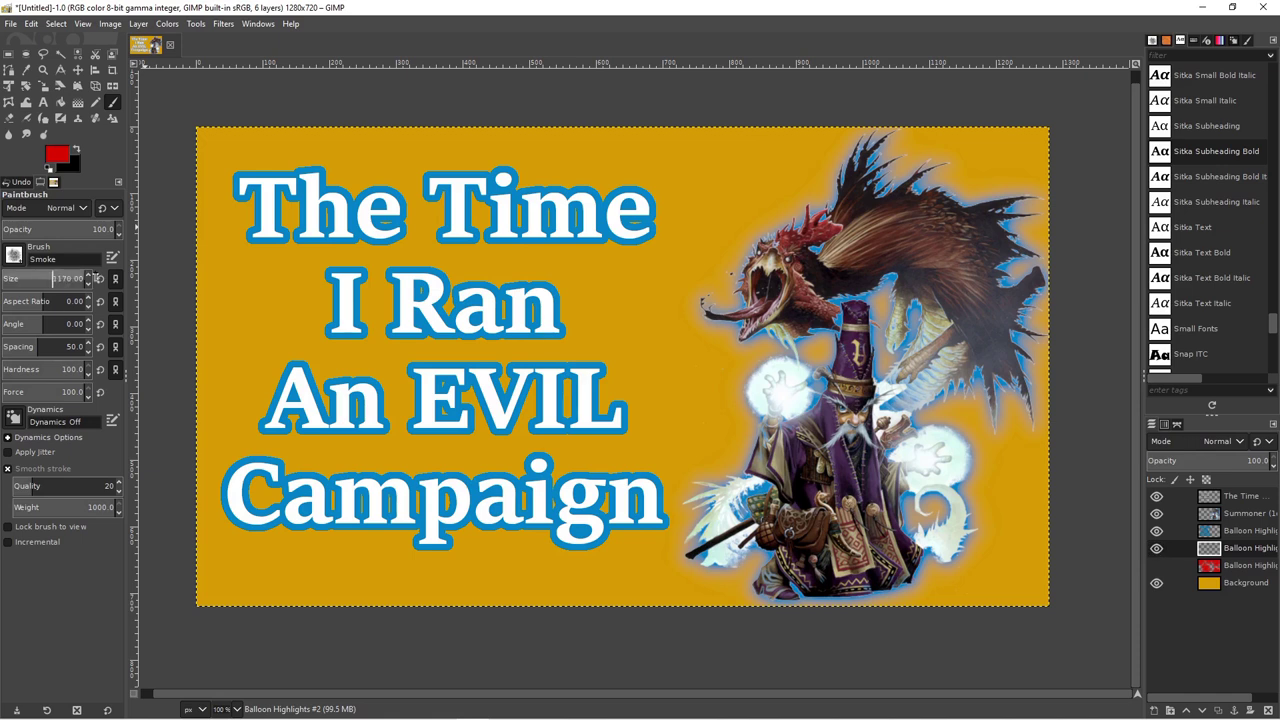
scroll(60, 278, up, 1)
Adjust the brush size, test three red smoke dabs, then undo them
click(600, 360)
key(ctrl+z)
key(Return)
click(390, 300)
click(790, 450)
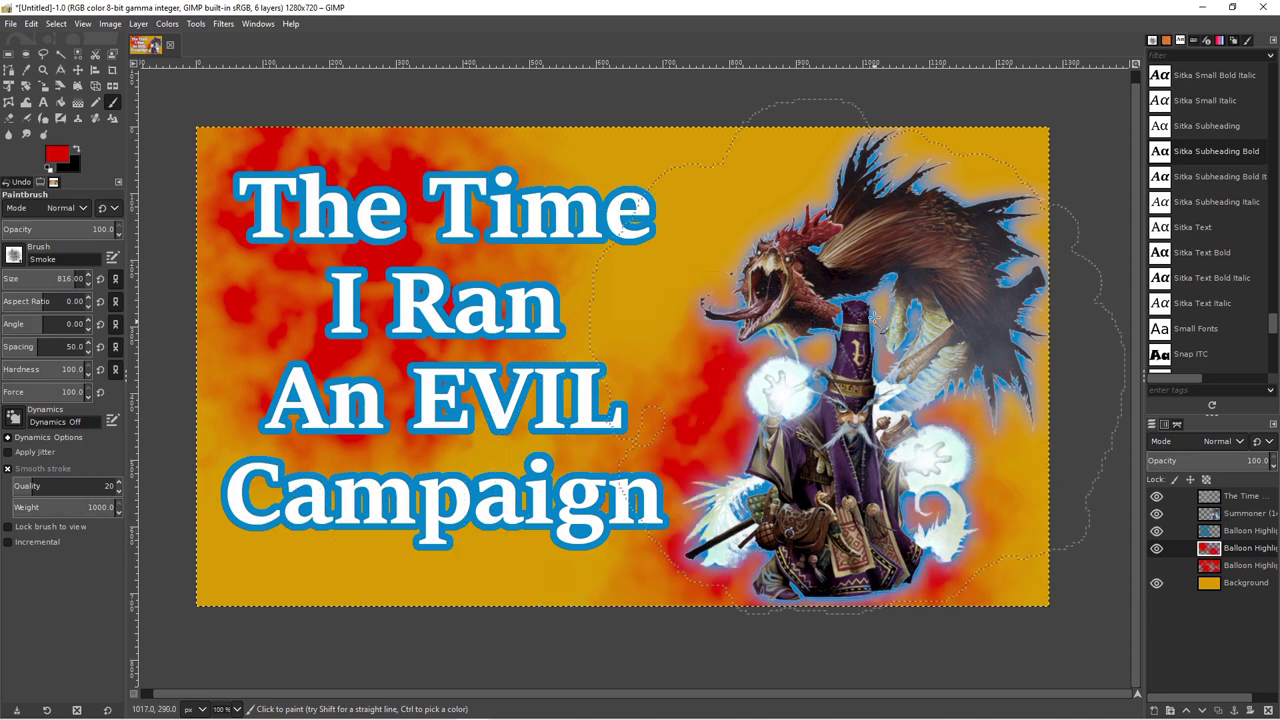
click(800, 250)
key(ctrl+z)
Switch to a darker red and dab smoke at four spots across the canvas
click(56, 152)
click(150, 455)
click(215, 583)
click(350, 450)
click(810, 470)
click(460, 300)
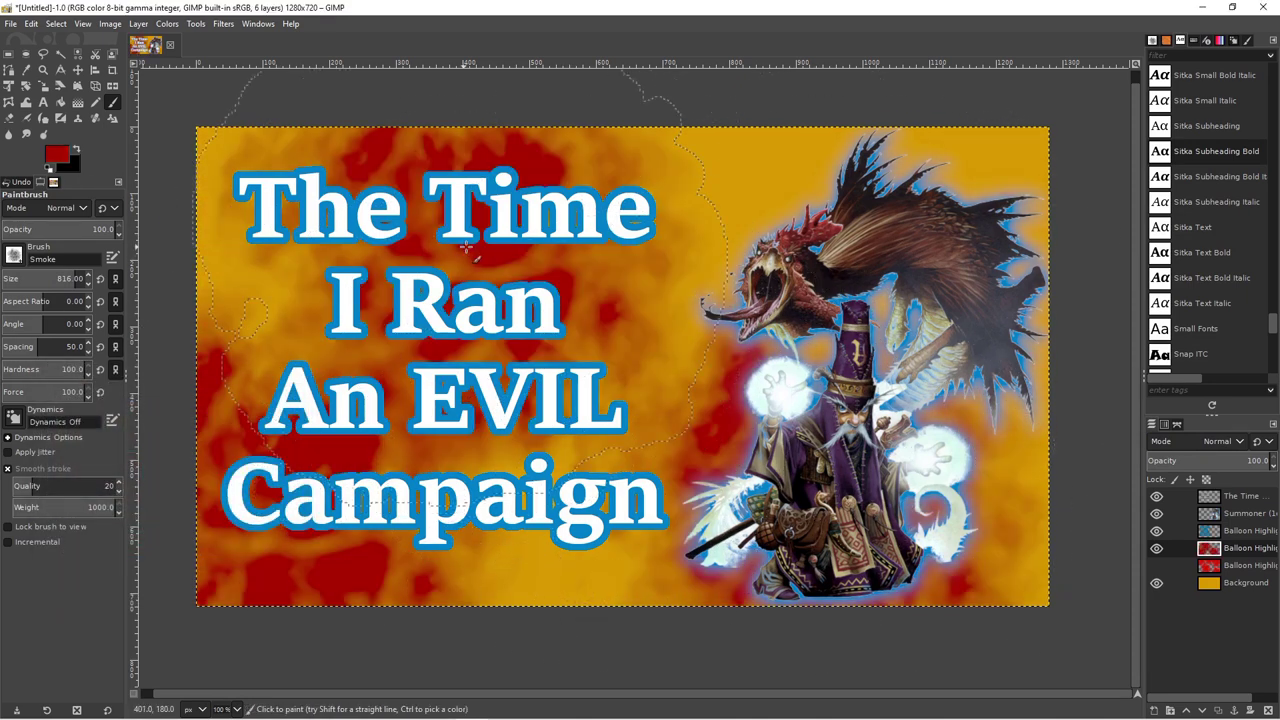
click(850, 250)
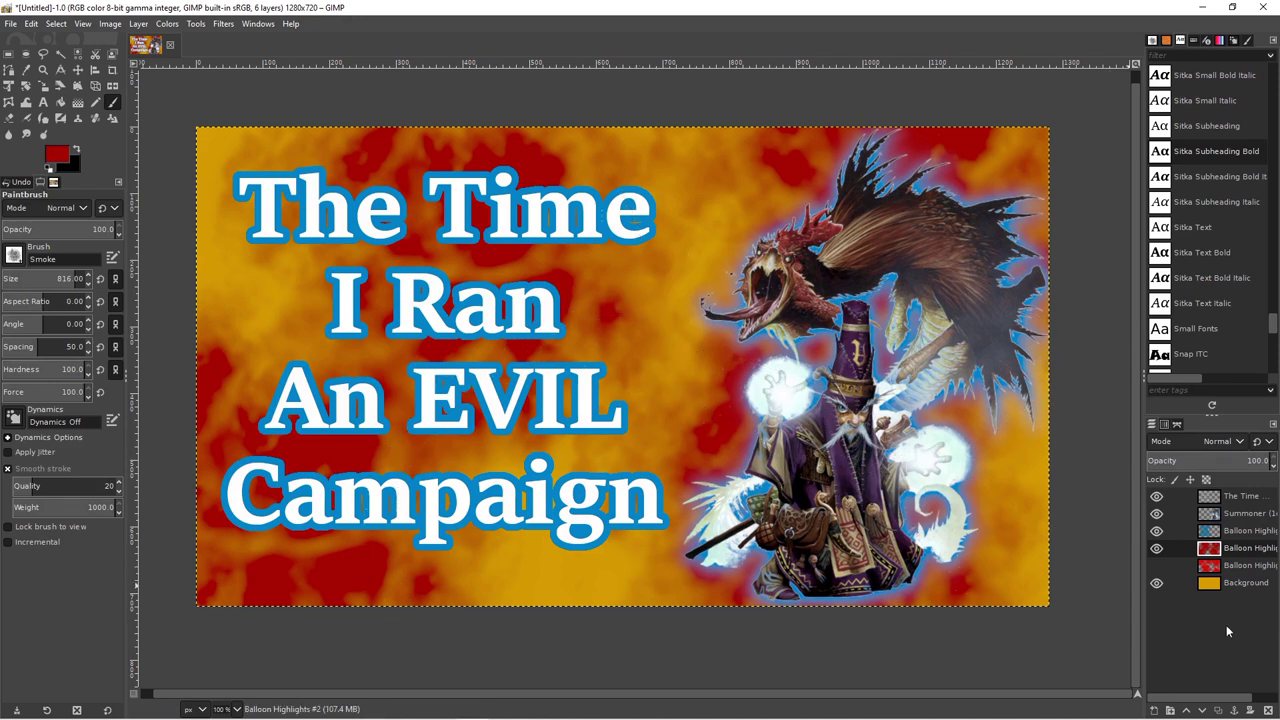
click(1245, 583)
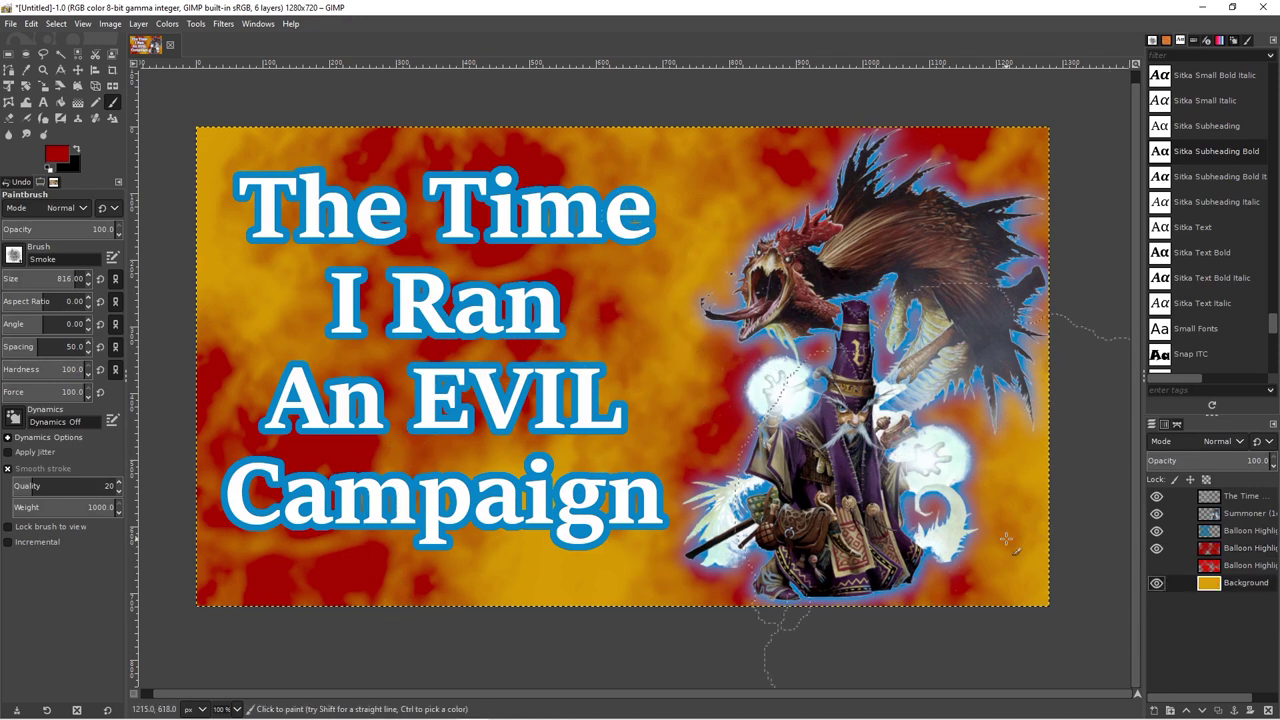
scroll(735, 428, down, 5)
Zoom in on the title and try fuzzy-selecting the EVIL letters on the outline layer
drag(735, 428, 846, 411)
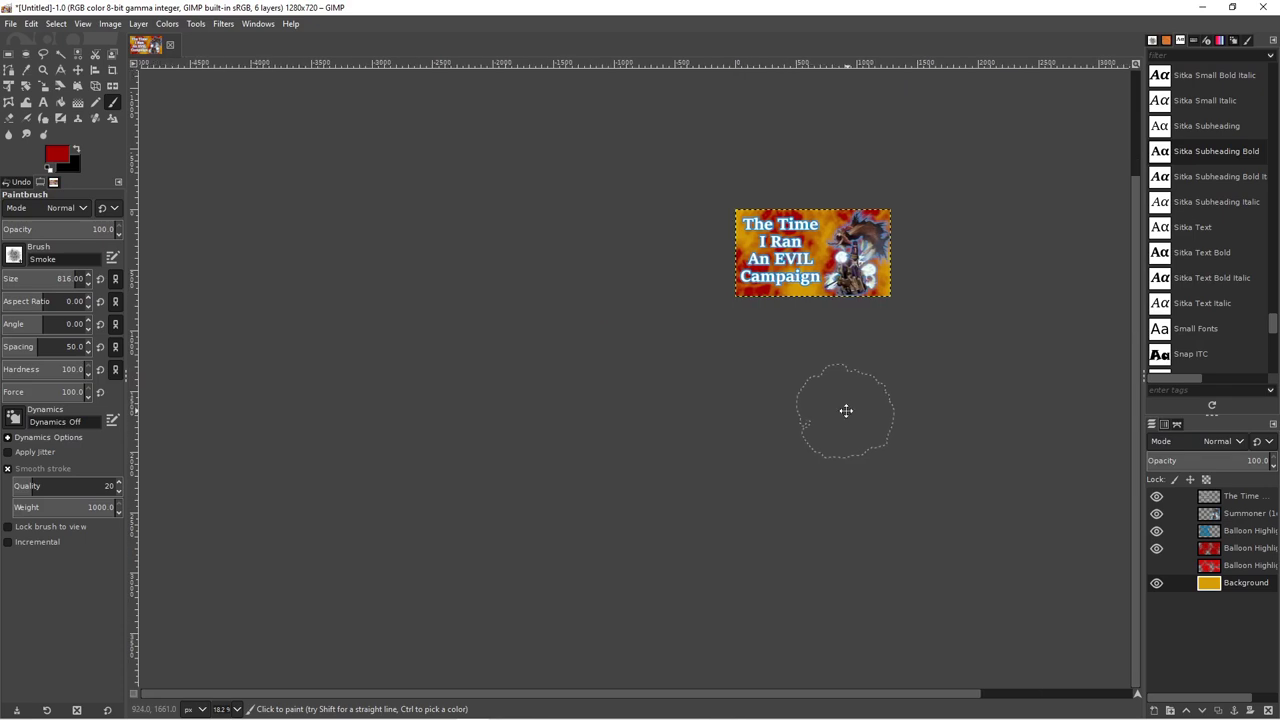
scroll(735, 428, up, 3)
scroll(735, 428, up, 3)
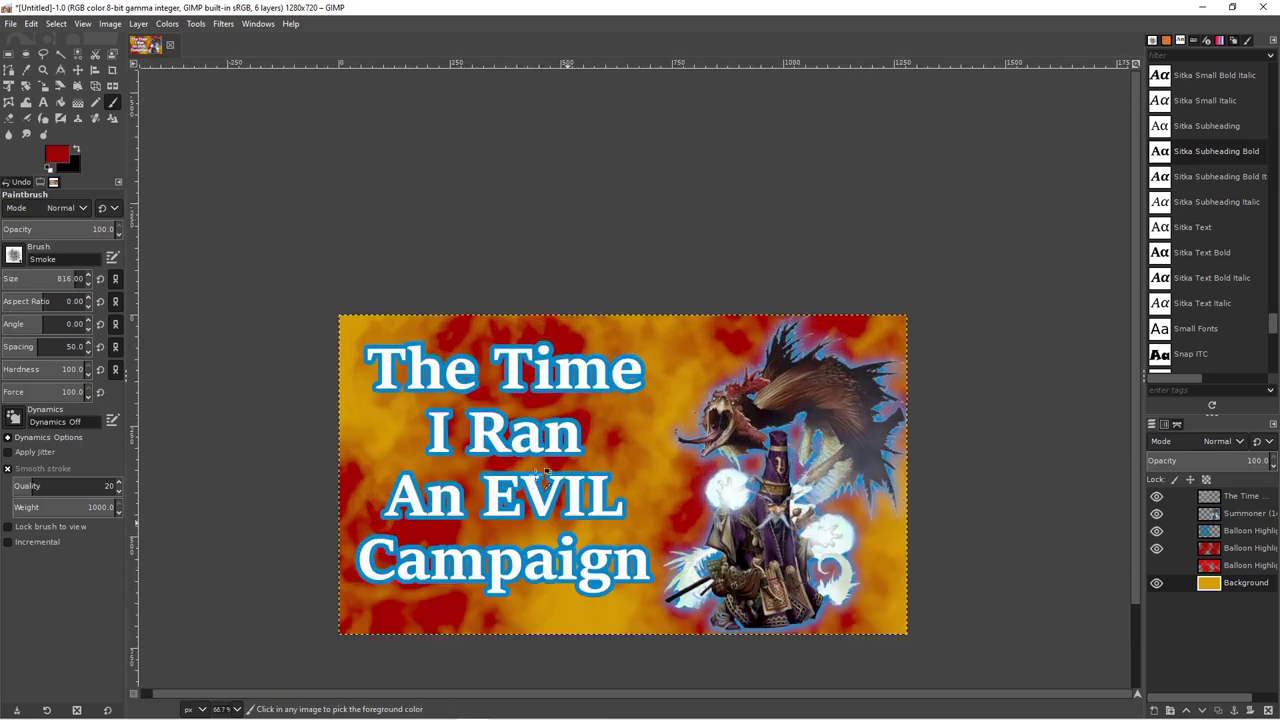
key(ctrl+shift+j)
scroll(520, 386, up, 1)
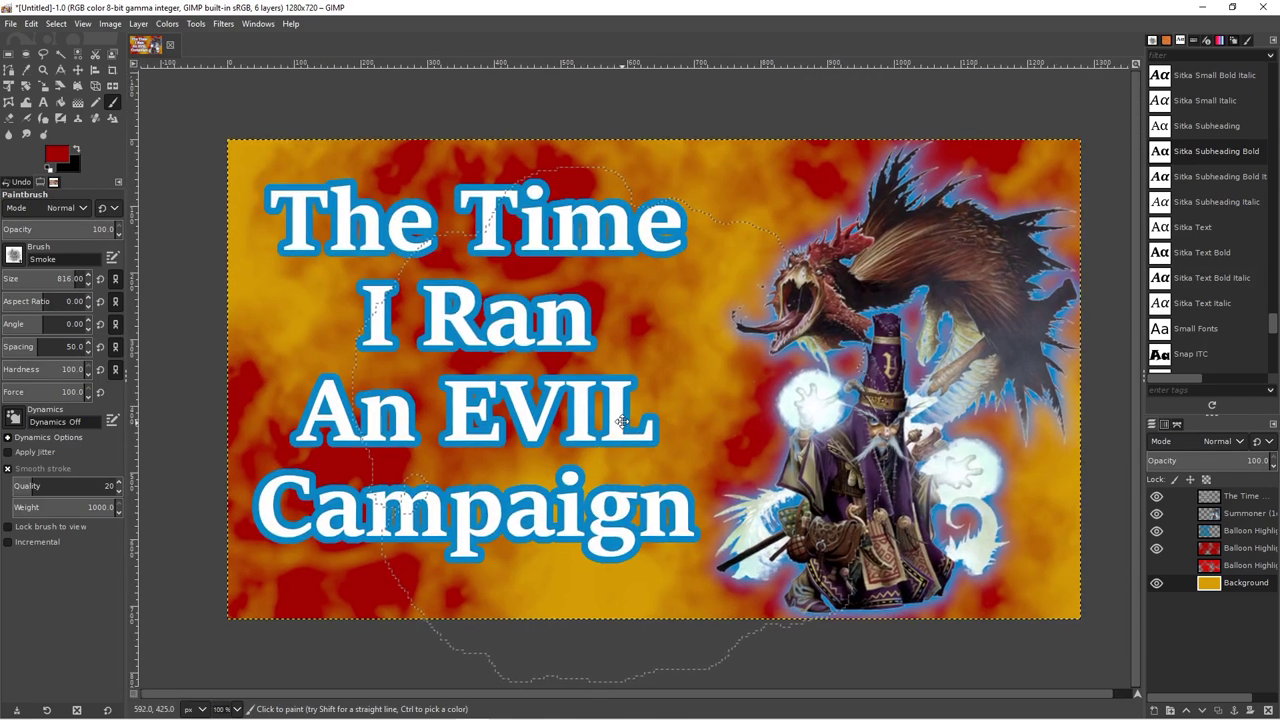
drag(460, 318, 424, 308)
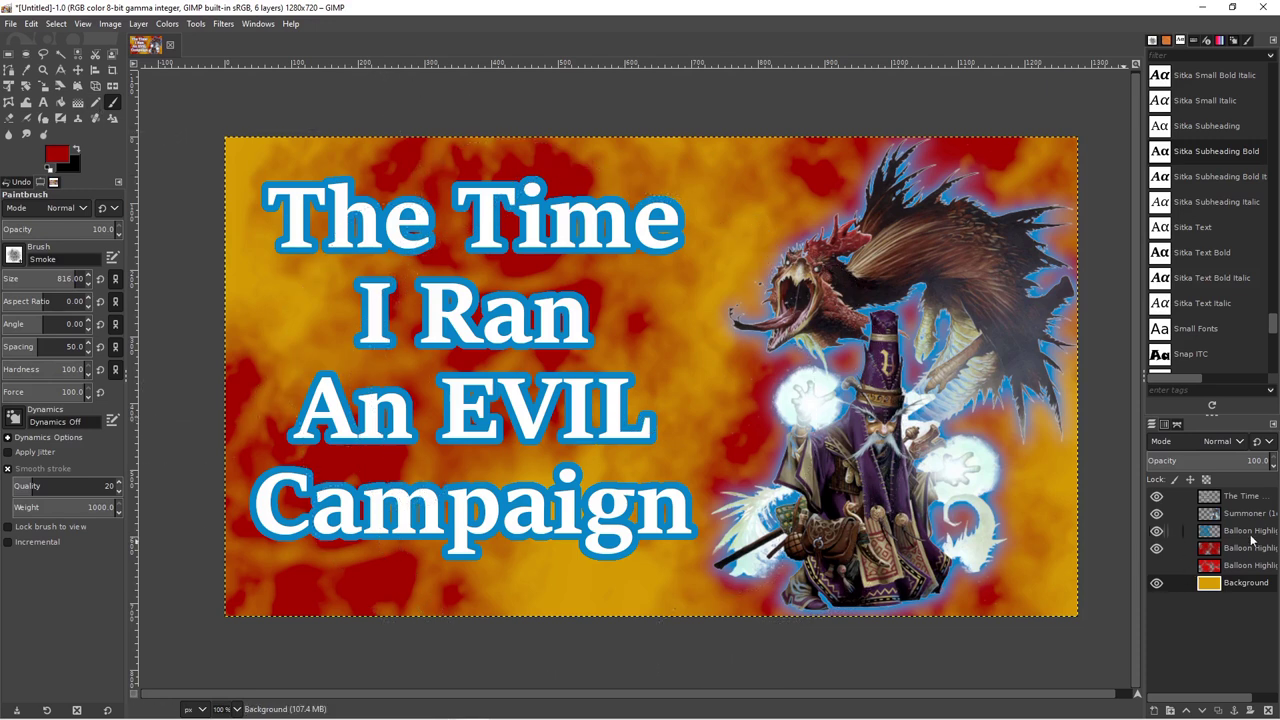
click(1245, 530)
click(59, 54)
click(478, 406)
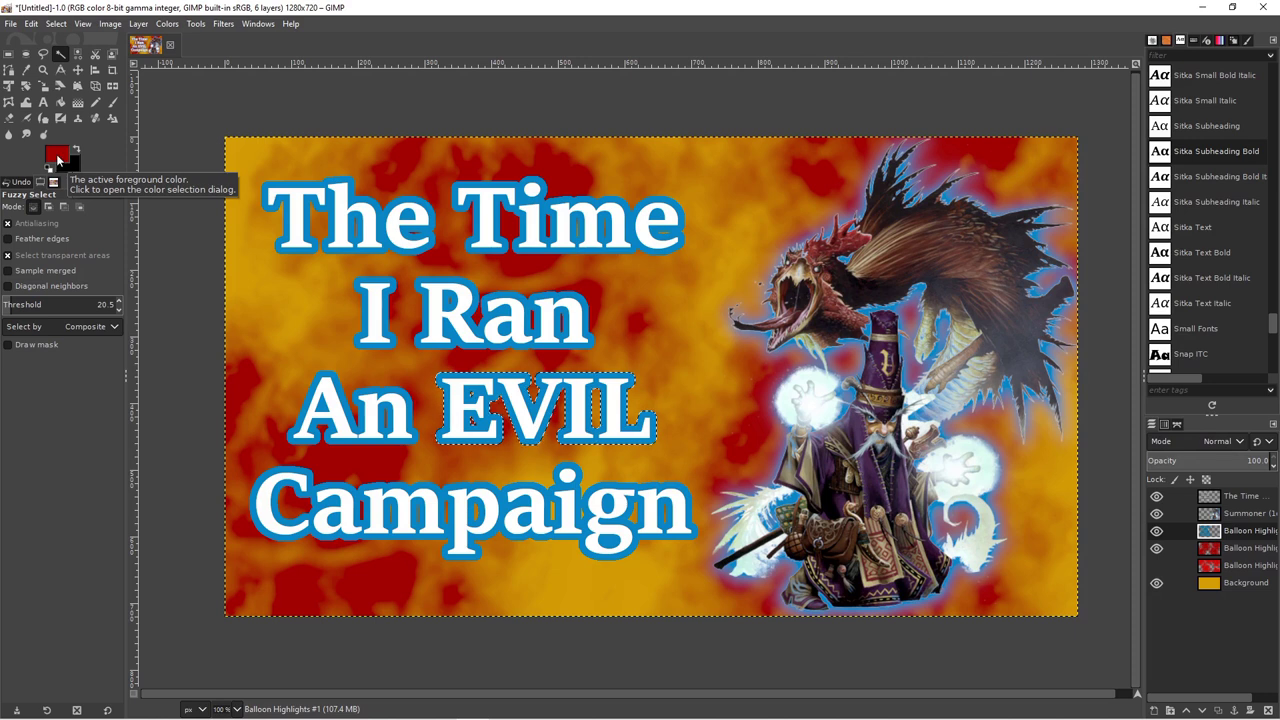
click(60, 102)
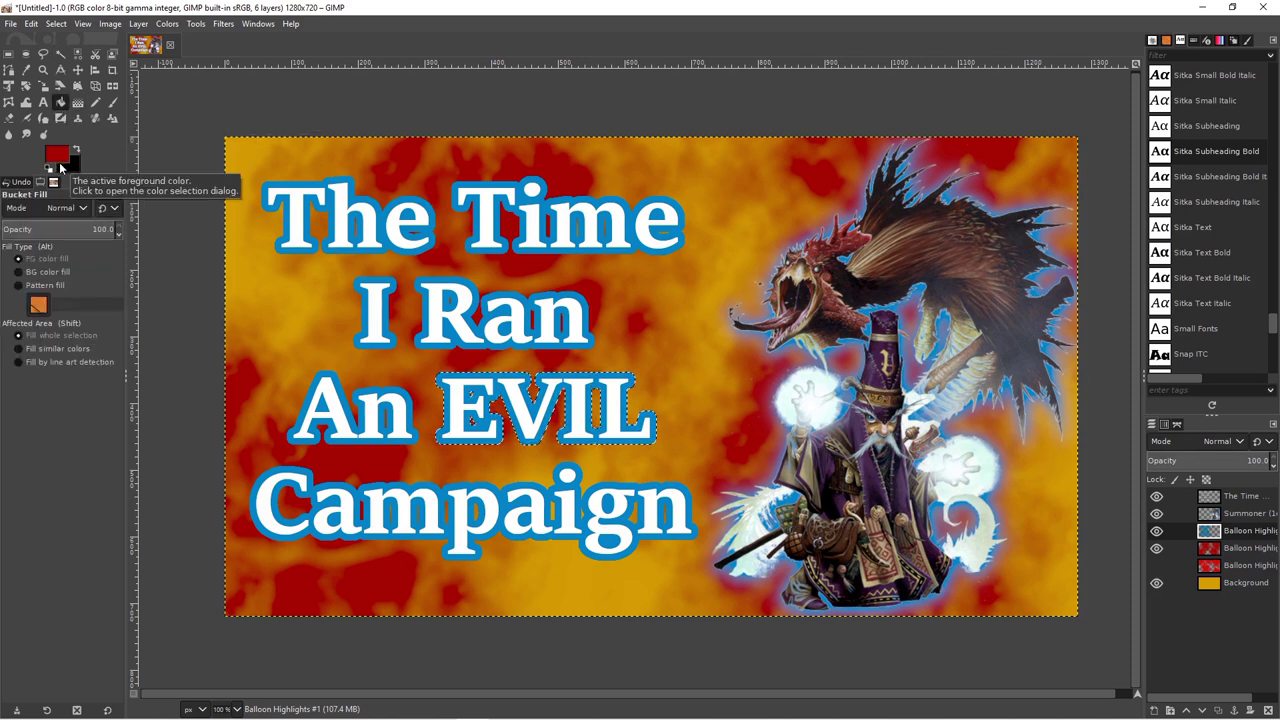
click(60, 69)
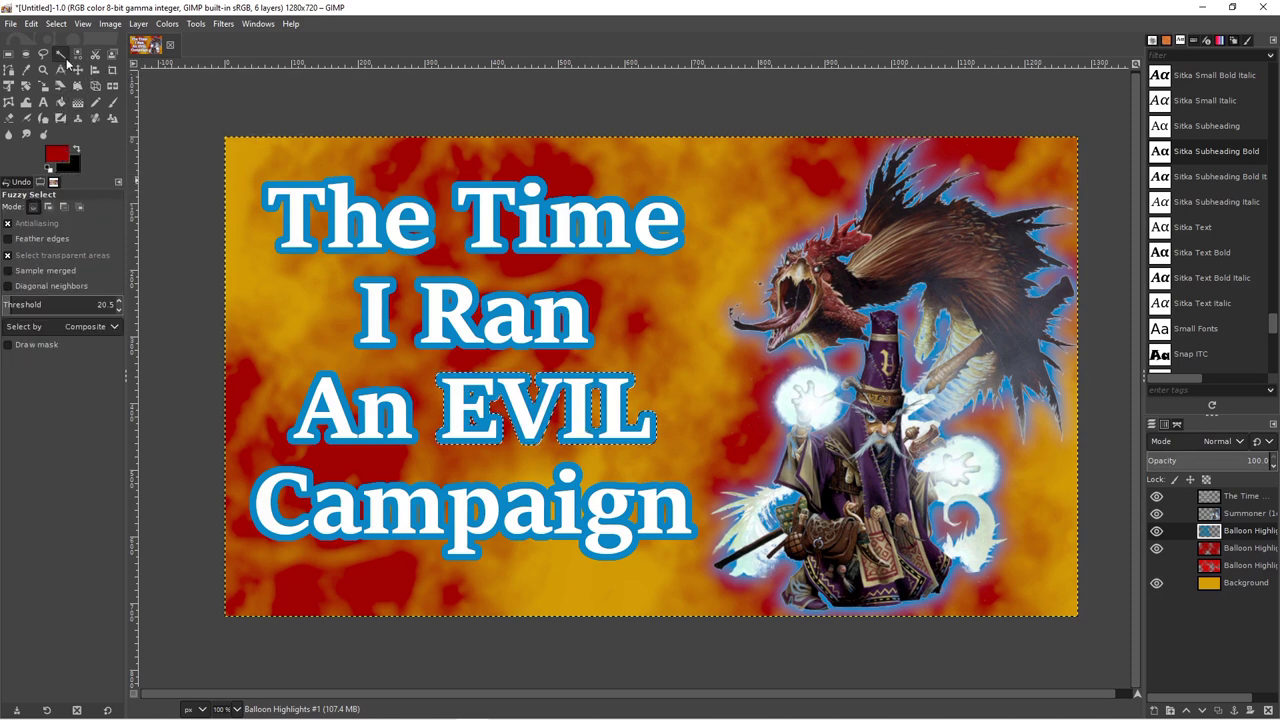
scroll(492, 465, up, 1)
click(492, 465)
On the title text layer, fuzzy-select the letters E, V, I and L
click(1240, 513)
key(r)
click(941, 456)
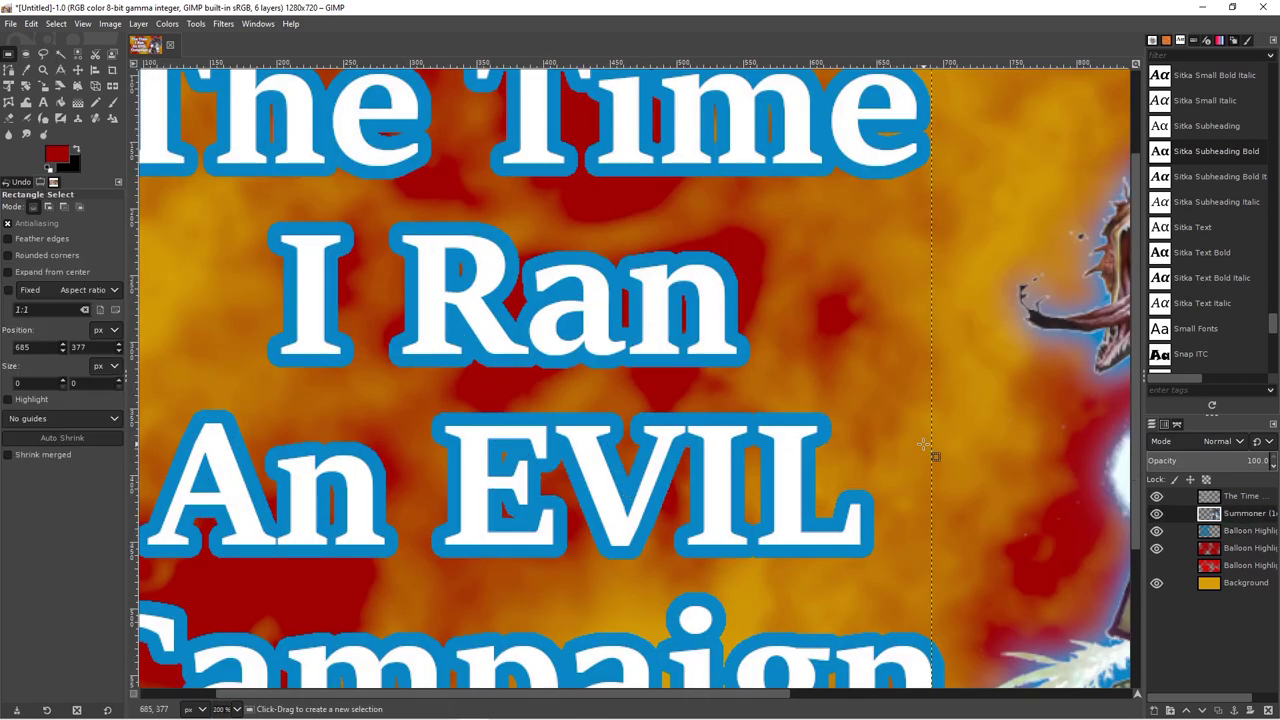
click(1245, 496)
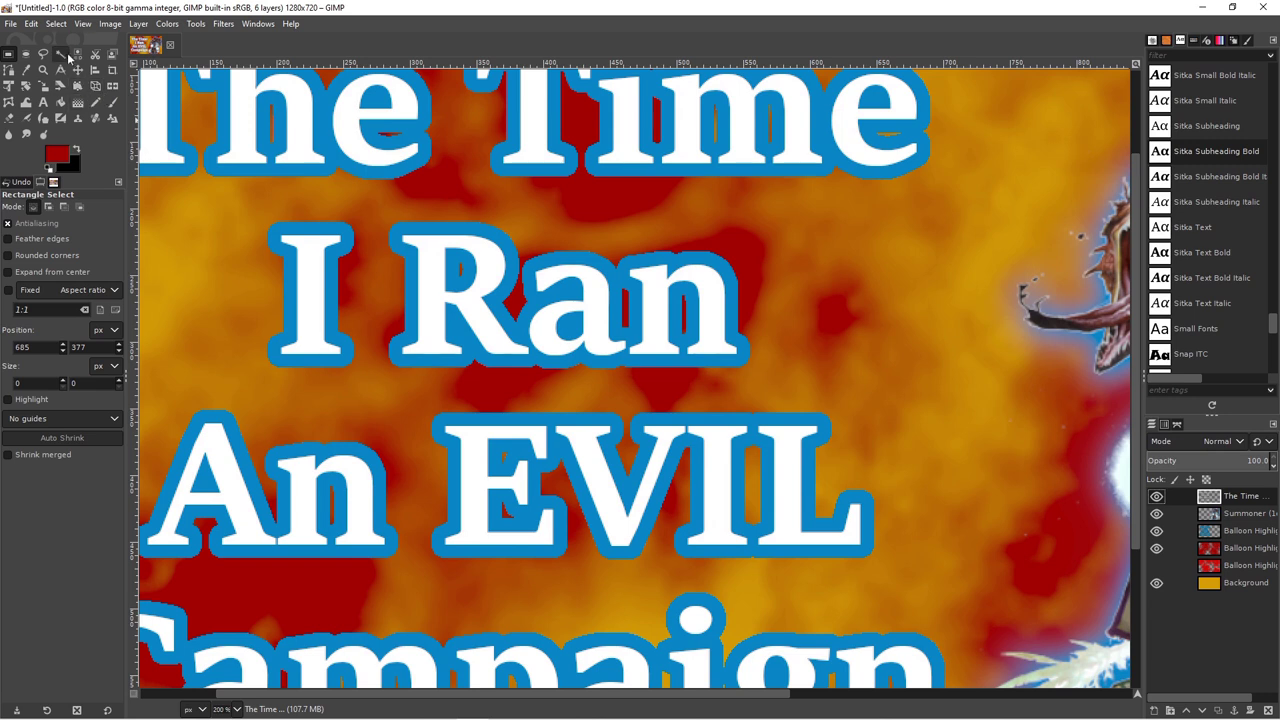
click(60, 54)
click(500, 470)
shift+click(630, 480)
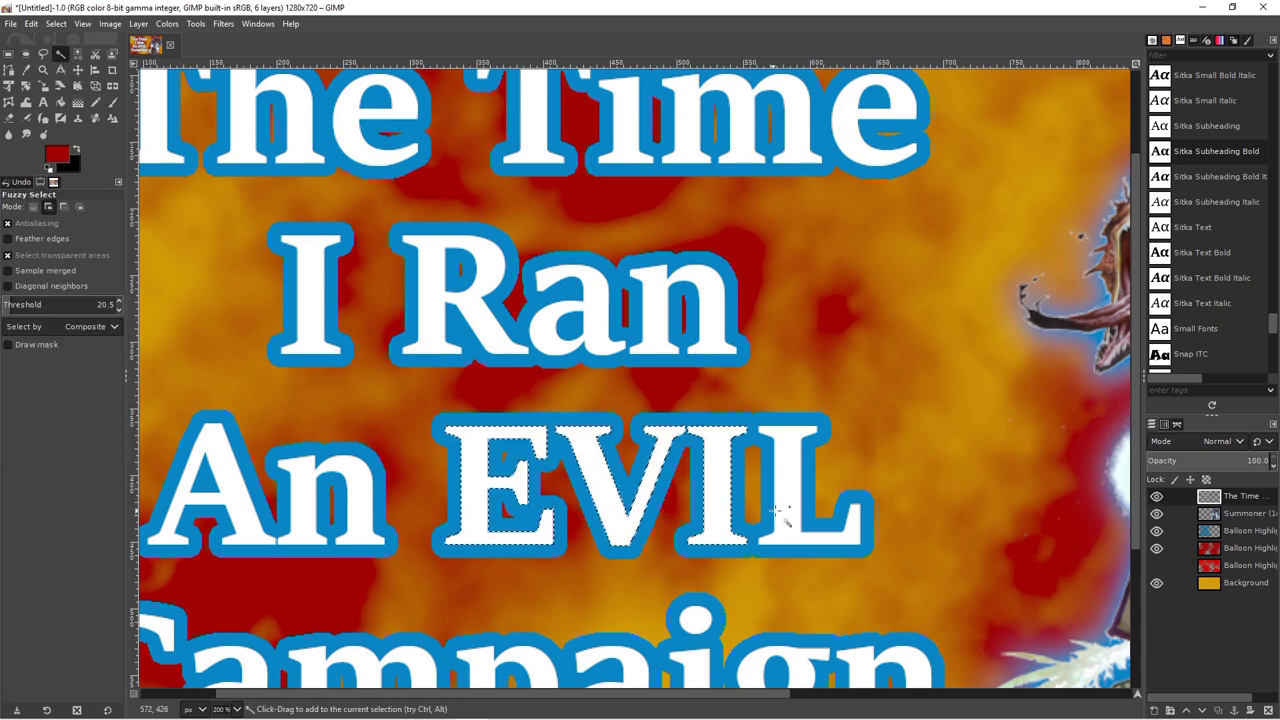
shift+click(705, 480)
shift+click(800, 480)
Fill the selected EVIL letters with black, then deselect them
click(43, 103)
click(630, 500)
key(r)
drag(445, 428, 632, 545)
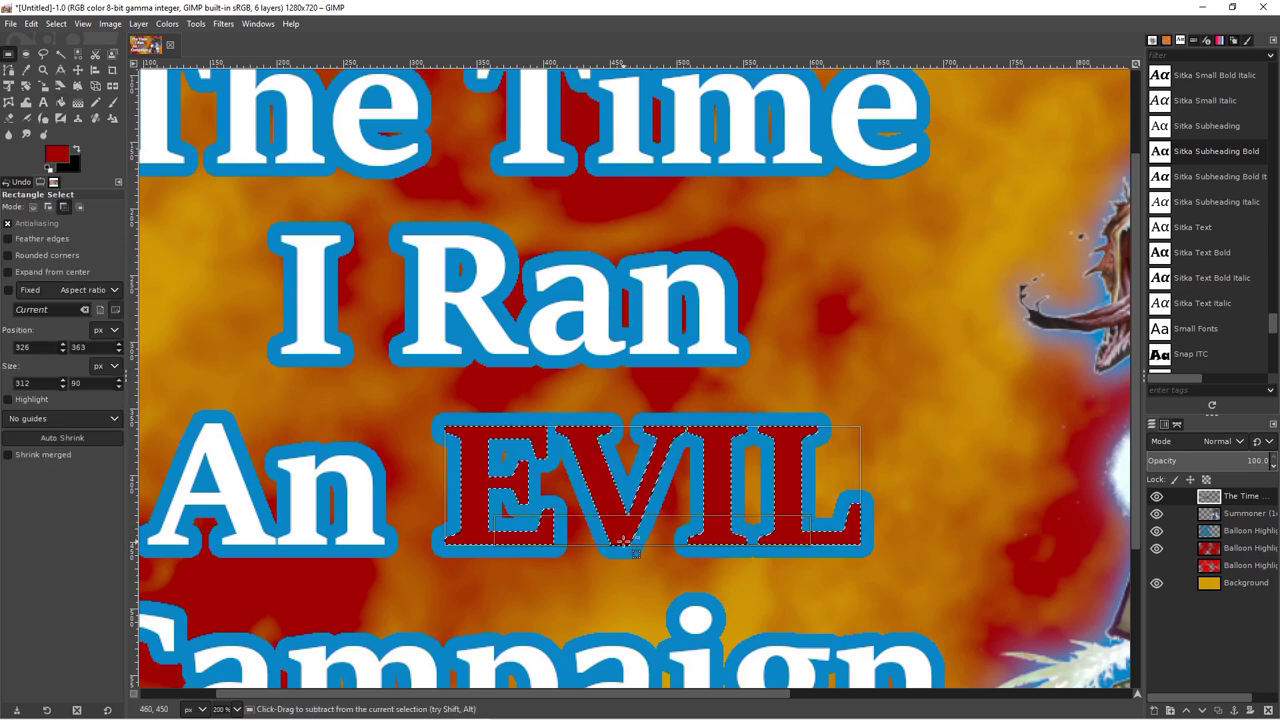
key(ctrl+shift+j)
scroll(609, 586, up, 3)
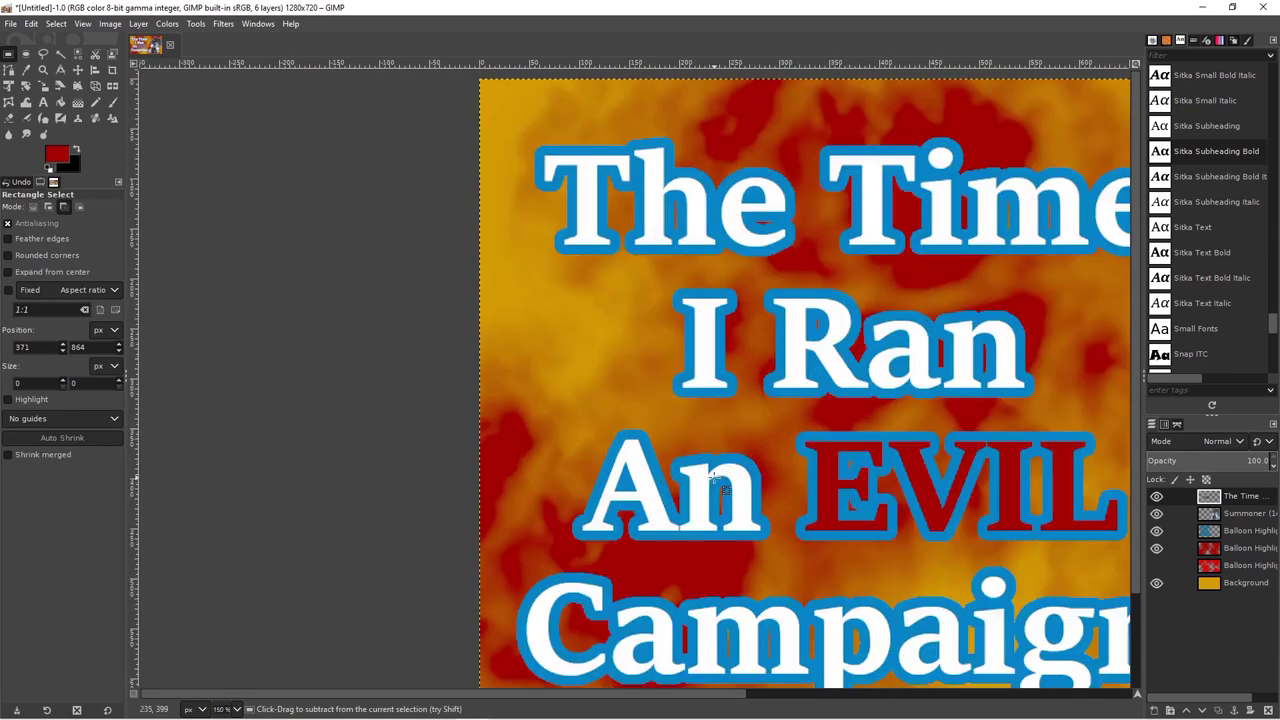
scroll(609, 400, up, 1)
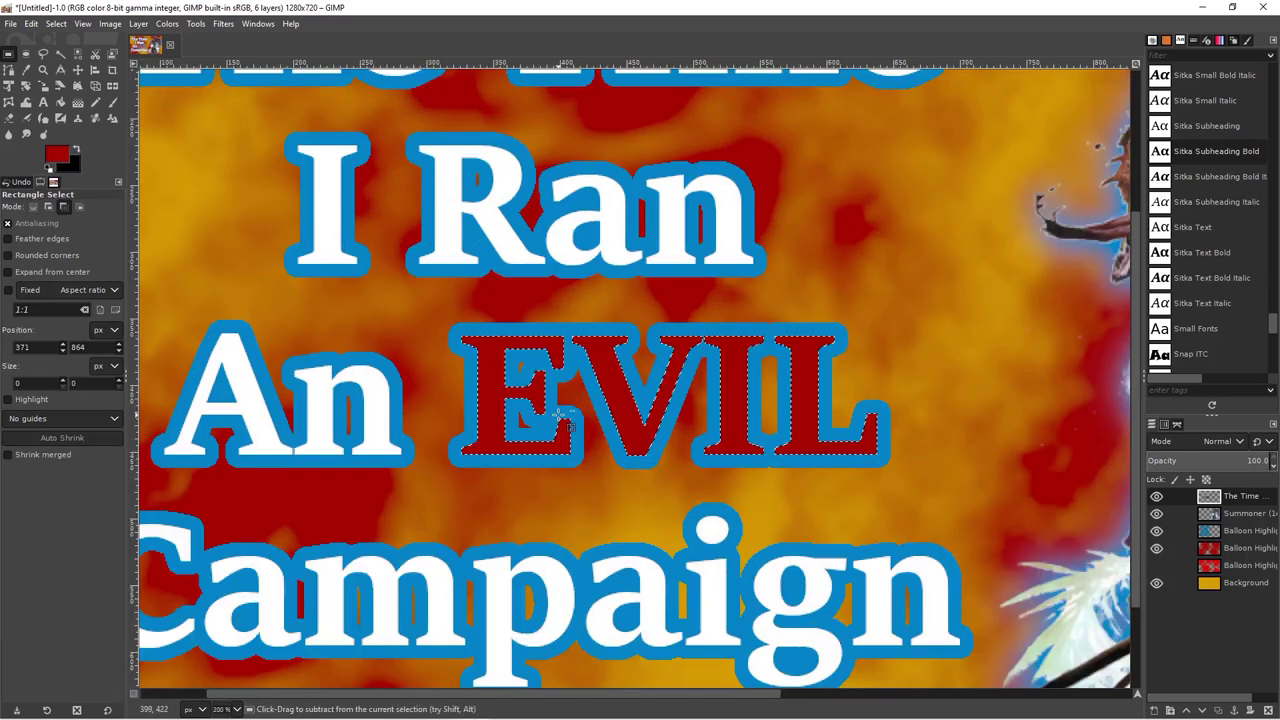
click(78, 152)
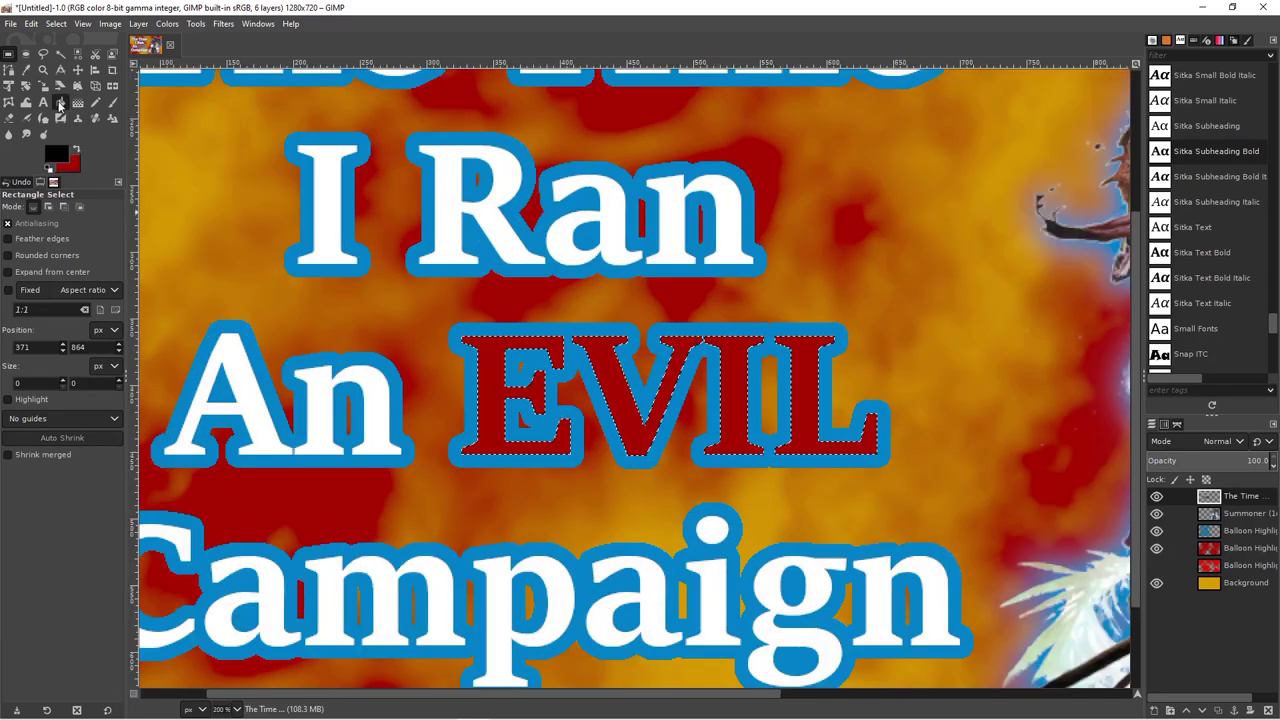
key(shift+b)
click(520, 400)
key(r)
click(365, 540)
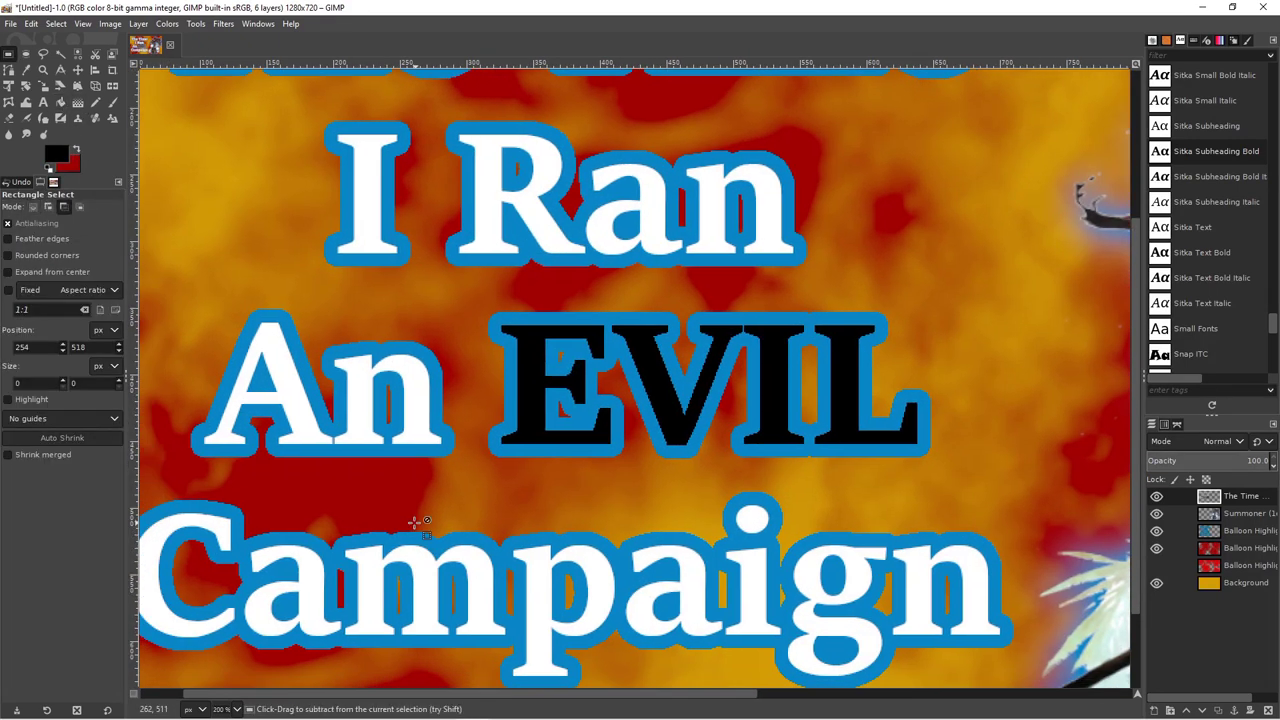
scroll(365, 540, down, 3)
scroll(450, 470, up, 2)
scroll(453, 470, down, 1)
scroll(600, 400, up, 2)
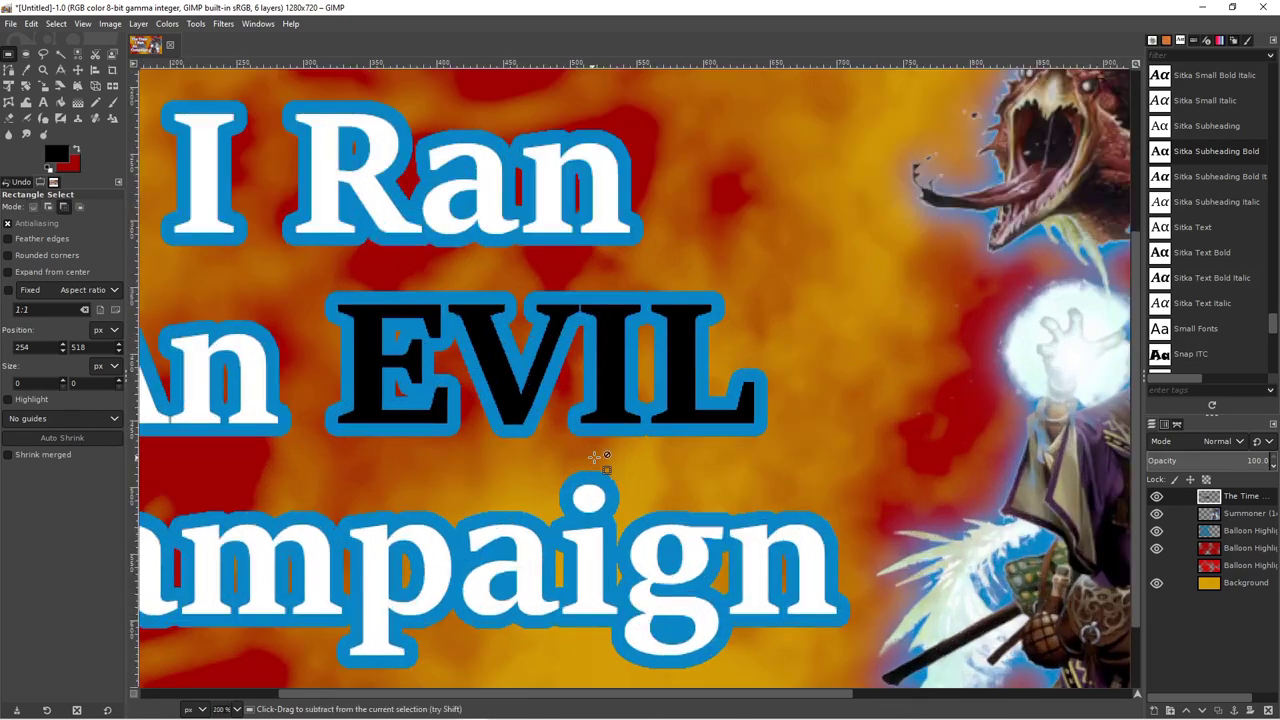
Fuzzy-select EVIL's blue outline on the outline layer and bucket-fill it dark red
click(60, 55)
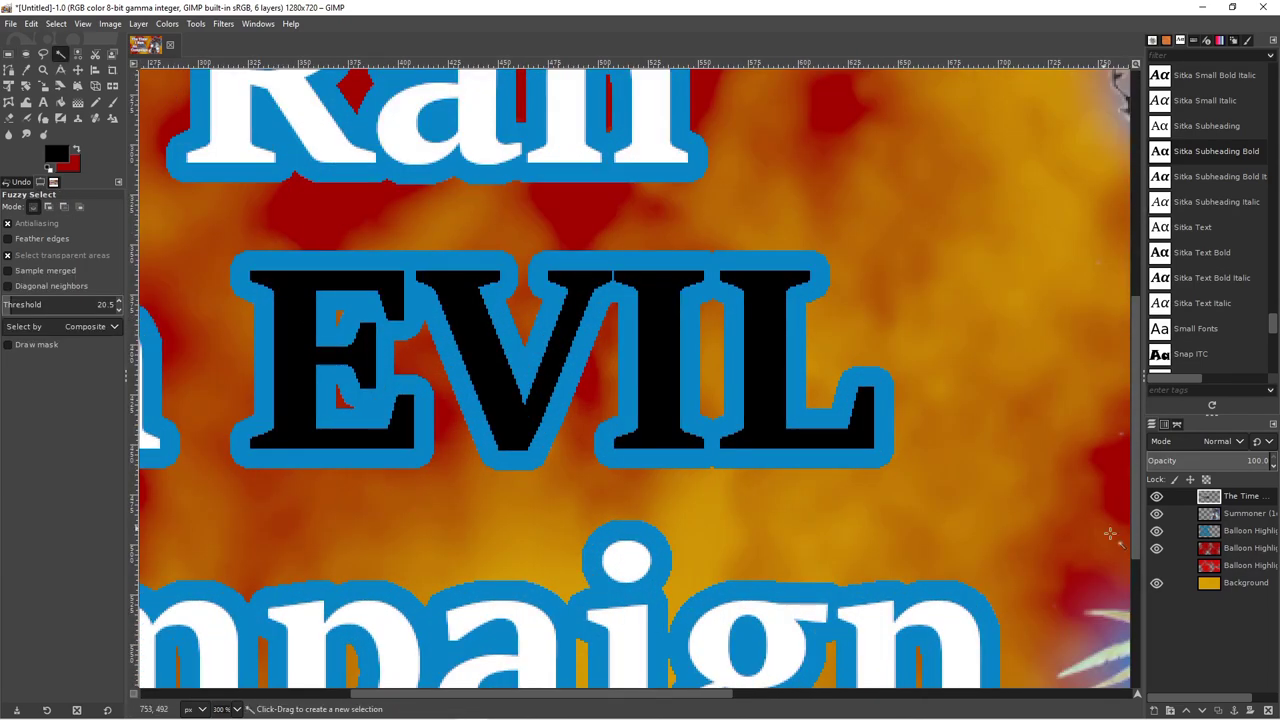
click(1240, 530)
click(660, 380)
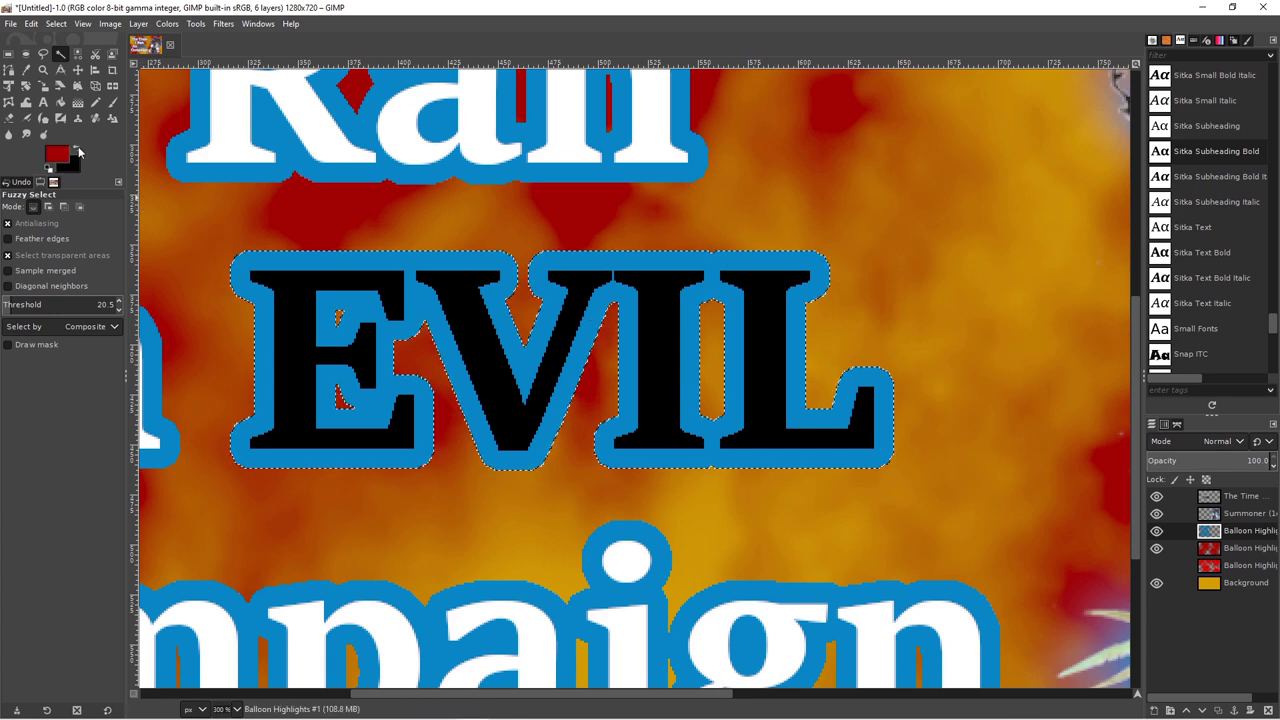
click(78, 102)
click(390, 335)
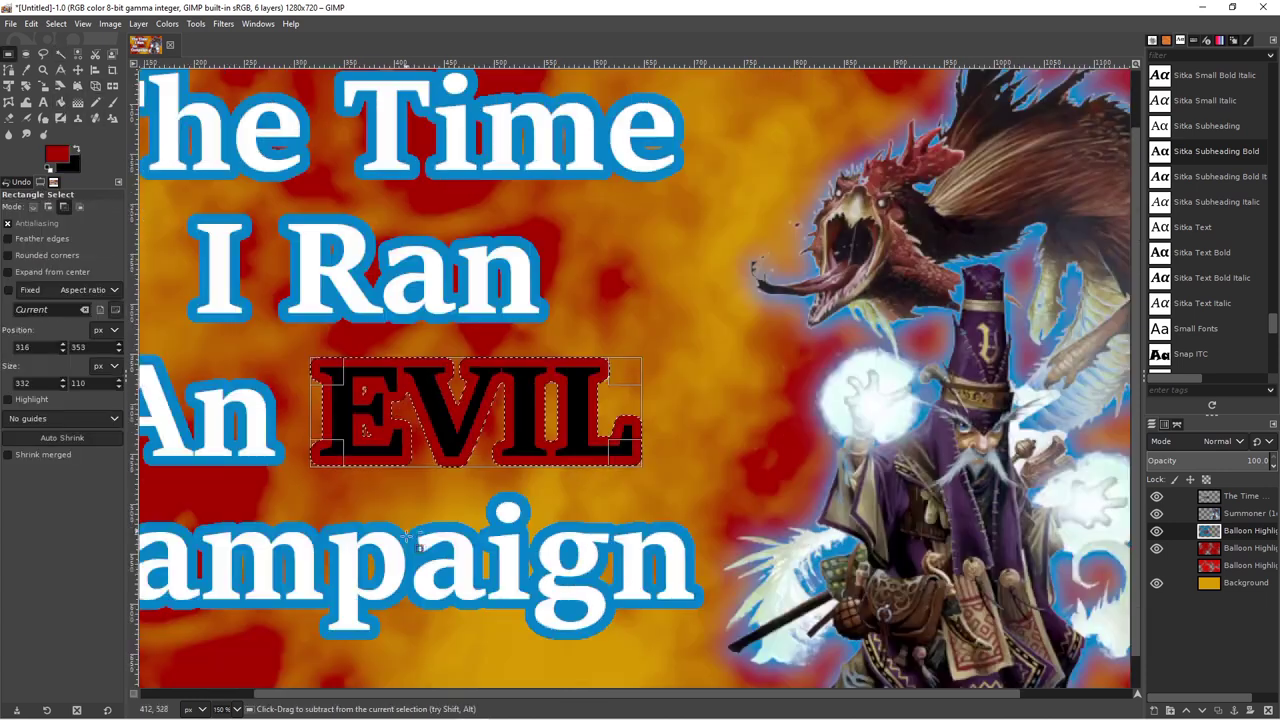
scroll(412, 528, down, 5)
click(1245, 583)
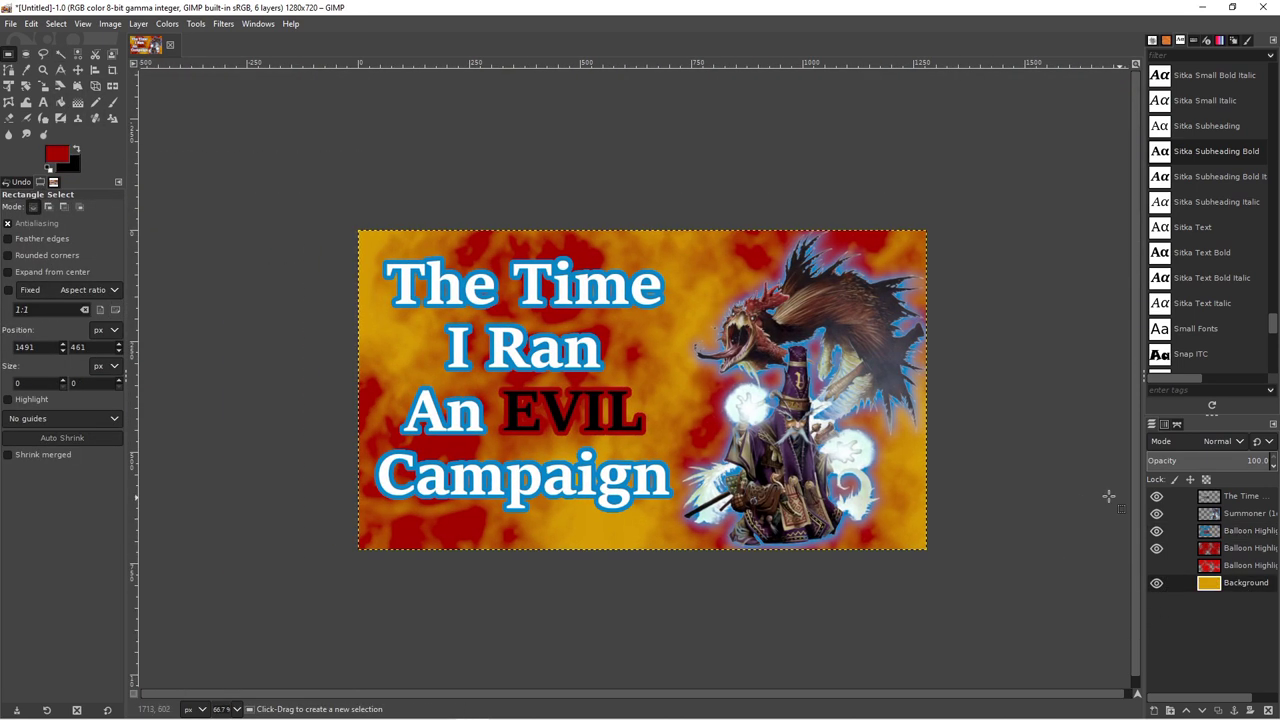
scroll(700, 400, up, 2)
scroll(548, 458, up, 1)
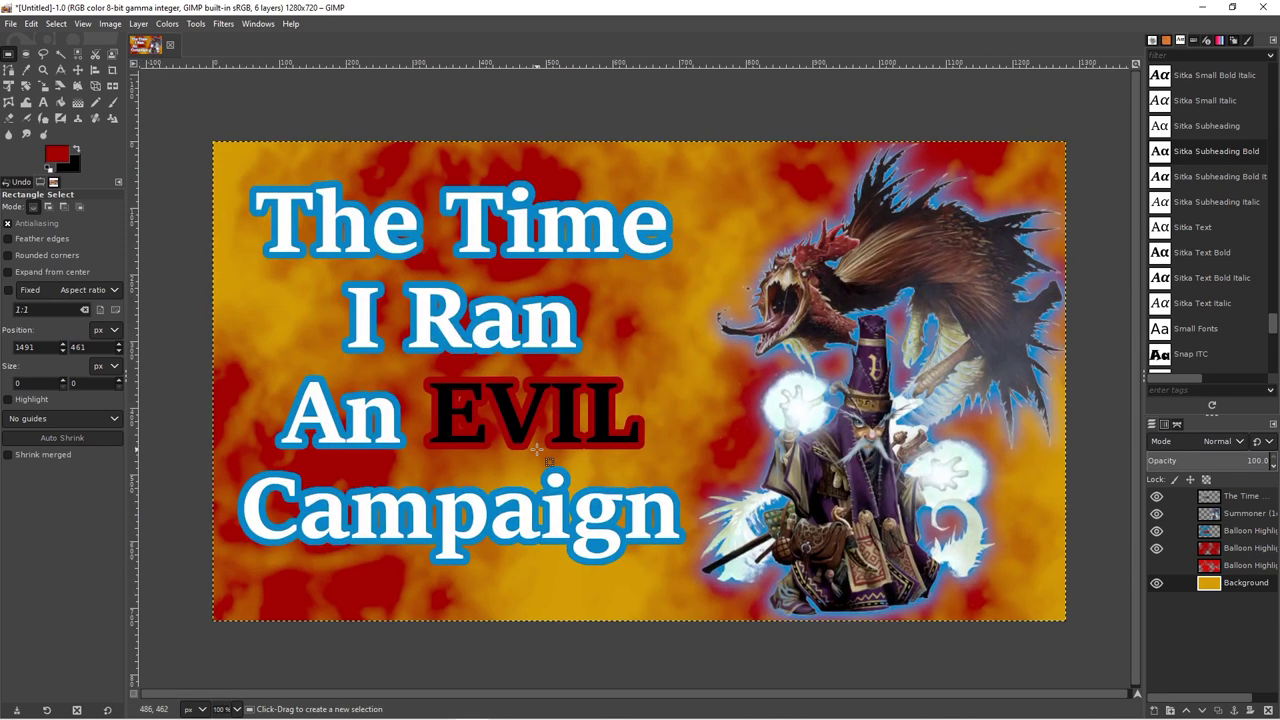
scroll(548, 458, up, 1)
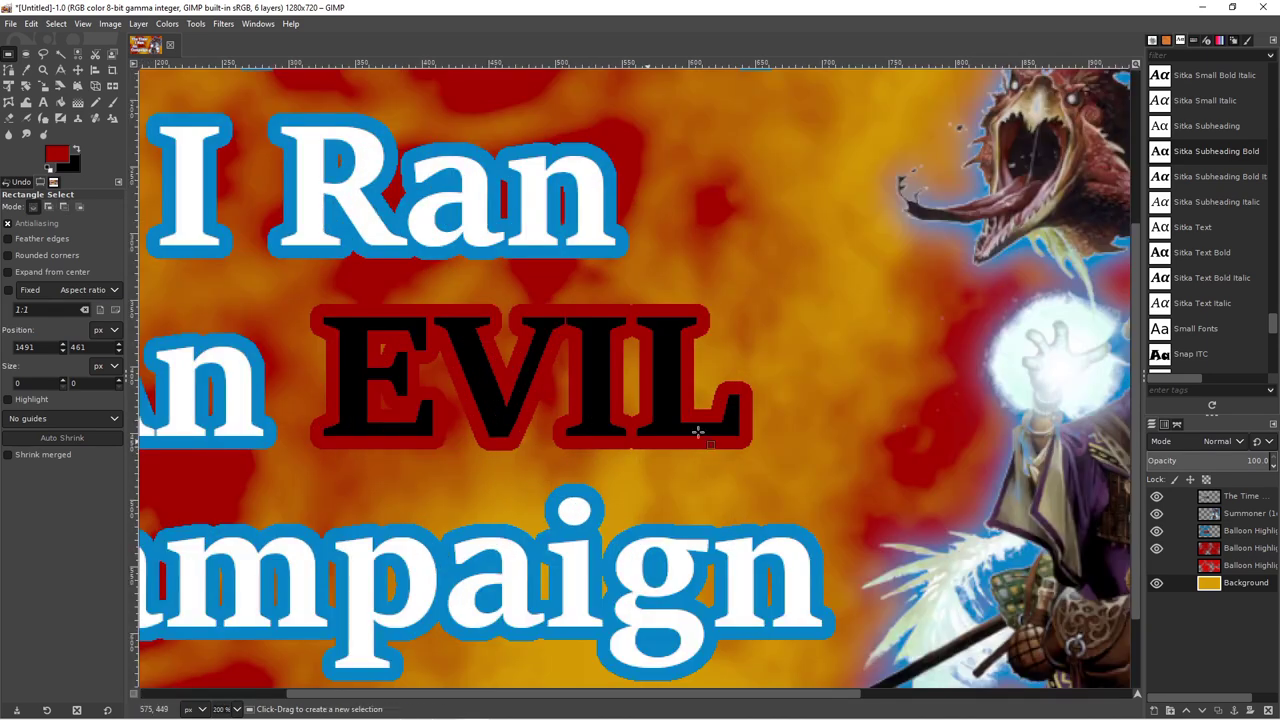
scroll(970, 553, up, 1)
scroll(600, 400, left, 2)
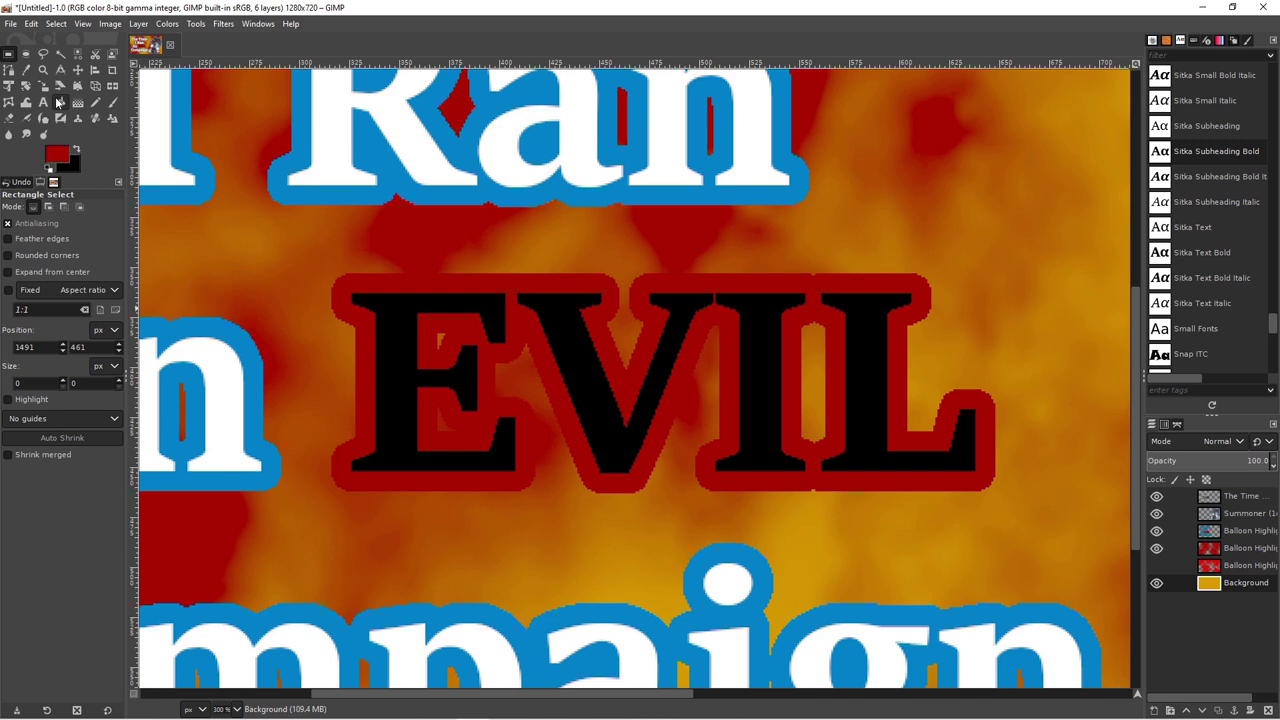
Try the z Pepper and Texture Hose 03 brushes, then settle on Sparks
click(112, 103)
click(14, 254)
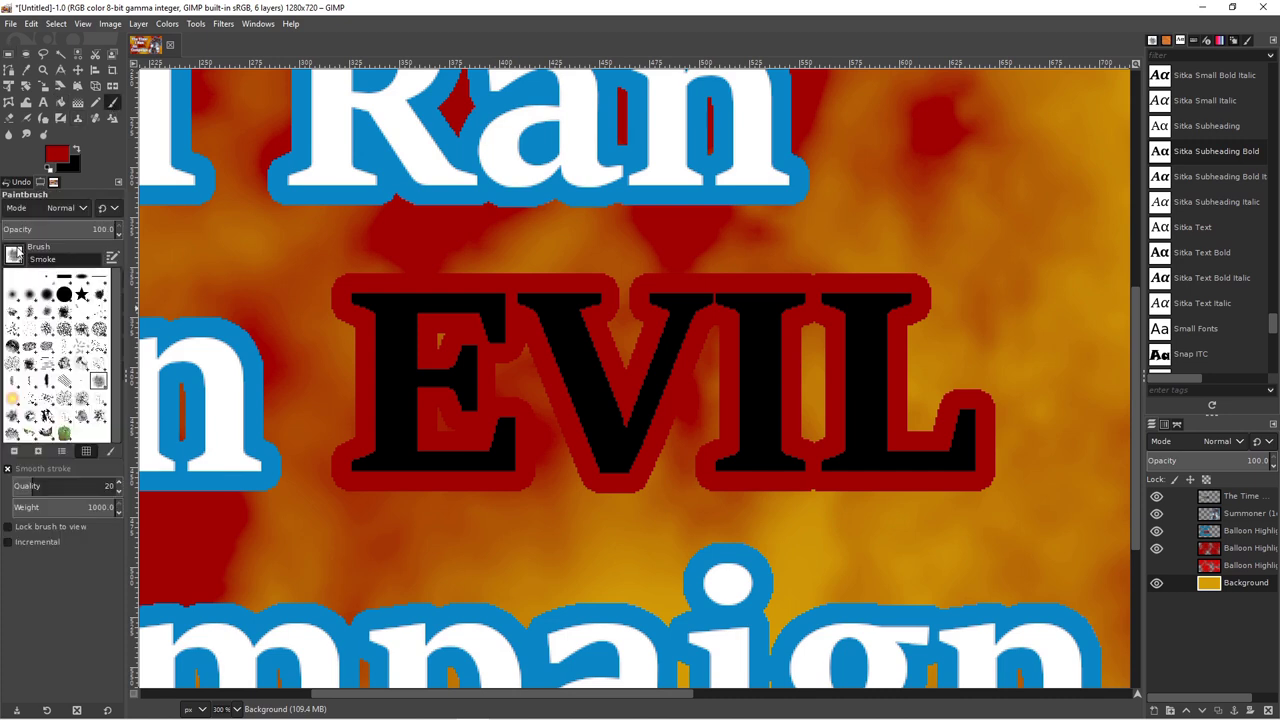
click(88, 367)
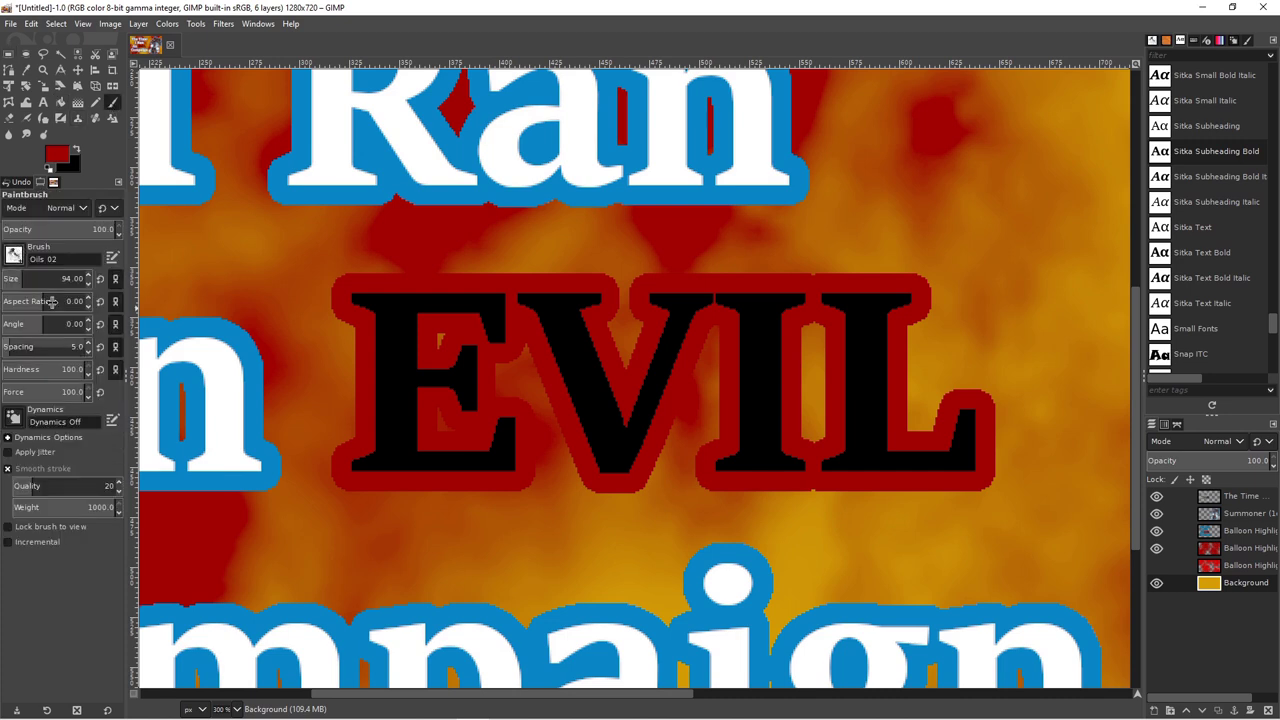
click(14, 254)
click(66, 434)
click(14, 256)
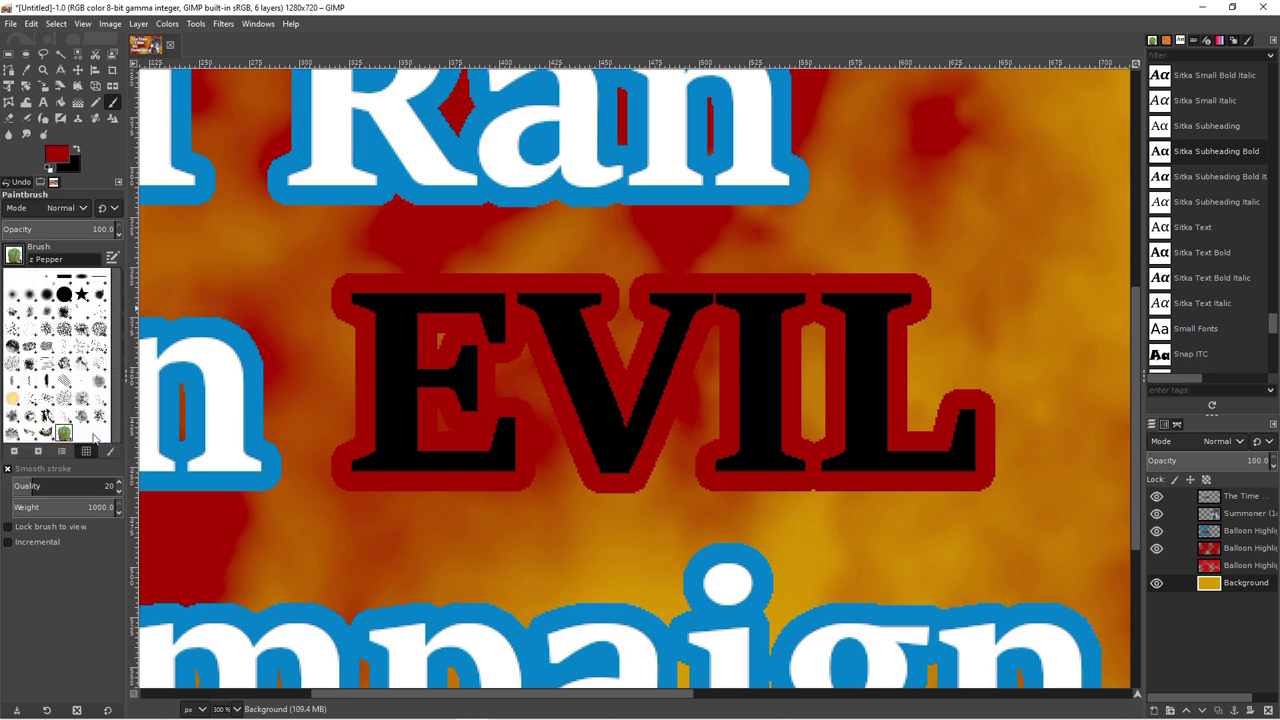
click(46, 417)
click(14, 256)
click(30, 450)
click(14, 256)
click(97, 403)
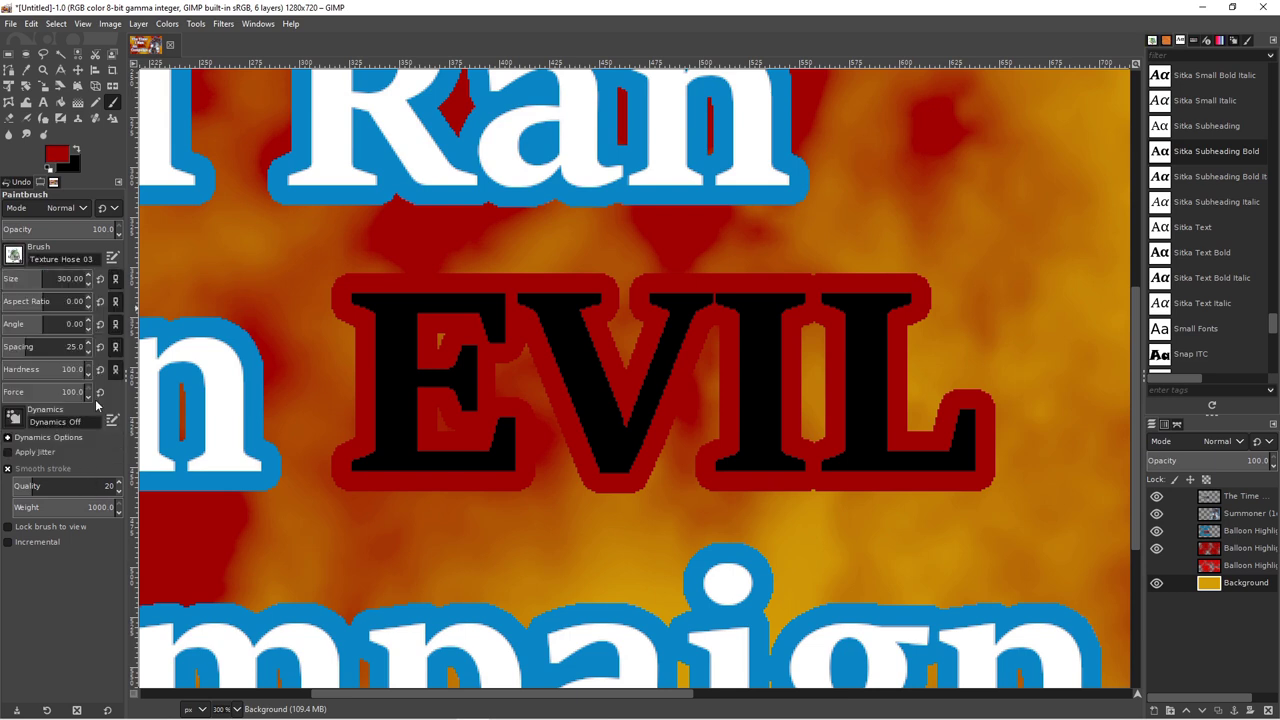
click(14, 256)
click(13, 400)
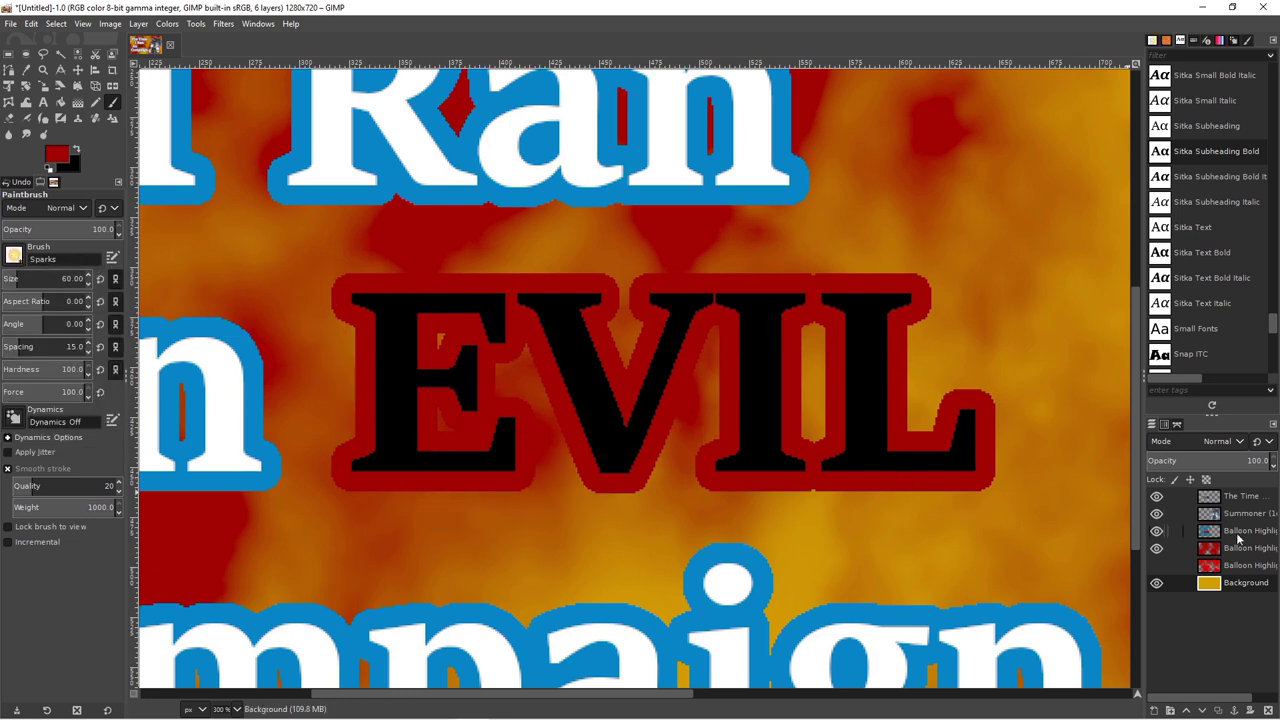
On the title text layer, undo EVIL's red outline and test Sparks strokes over EVIL
click(1242, 497)
drag(560, 320, 630, 470)
key(ctrl+z)
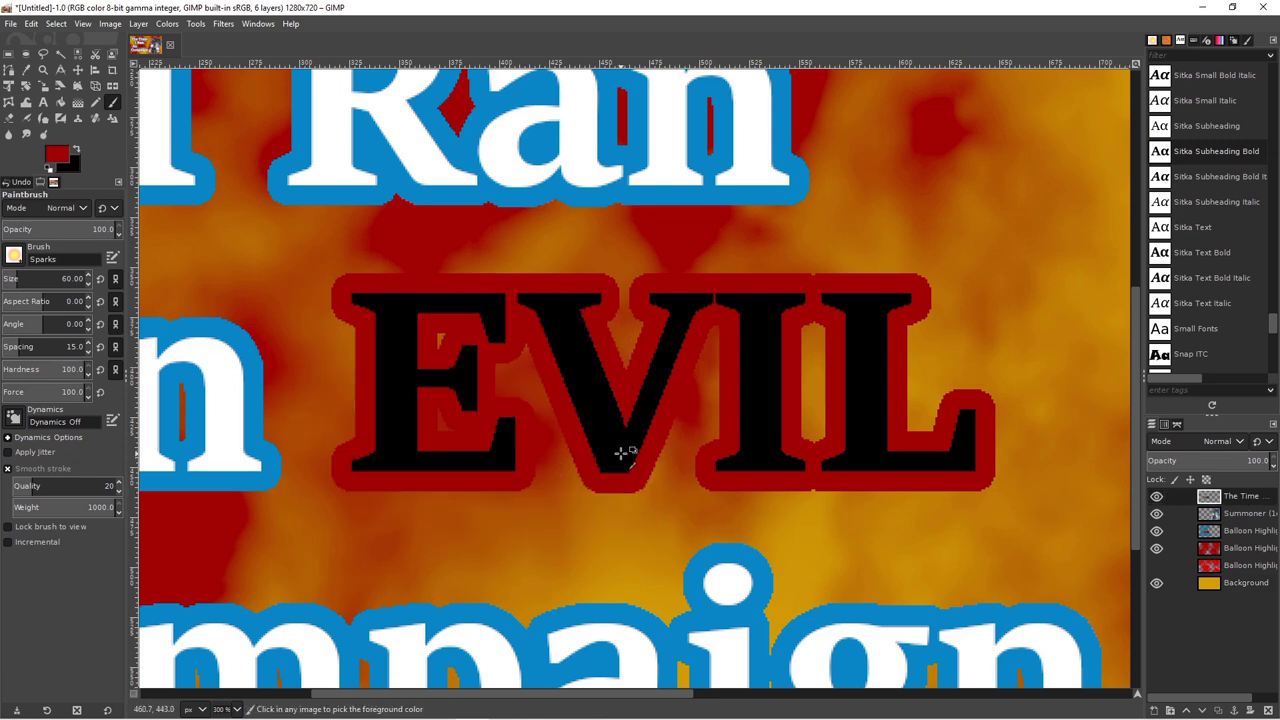
key(ctrl+z)
key(ctrl+shift+a)
drag(385, 300, 480, 455)
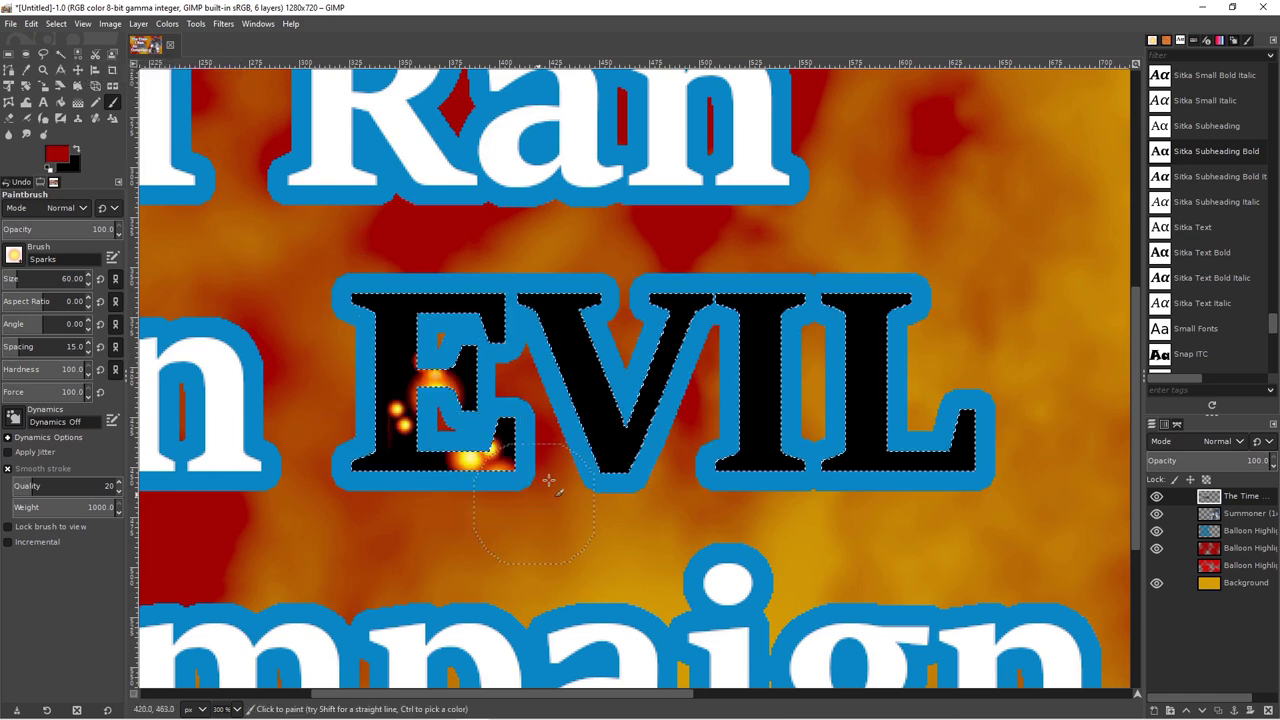
drag(560, 300, 650, 420)
drag(720, 465, 780, 465)
drag(650, 300, 790, 400)
key(ctrl+z)
key(ctrl+z)
key(ctrl+z)
Paint smaller Sparks streaks along EVIL's top and bottom, view the thumbnail, then undo
click(60, 279)
drag(385, 330, 960, 360)
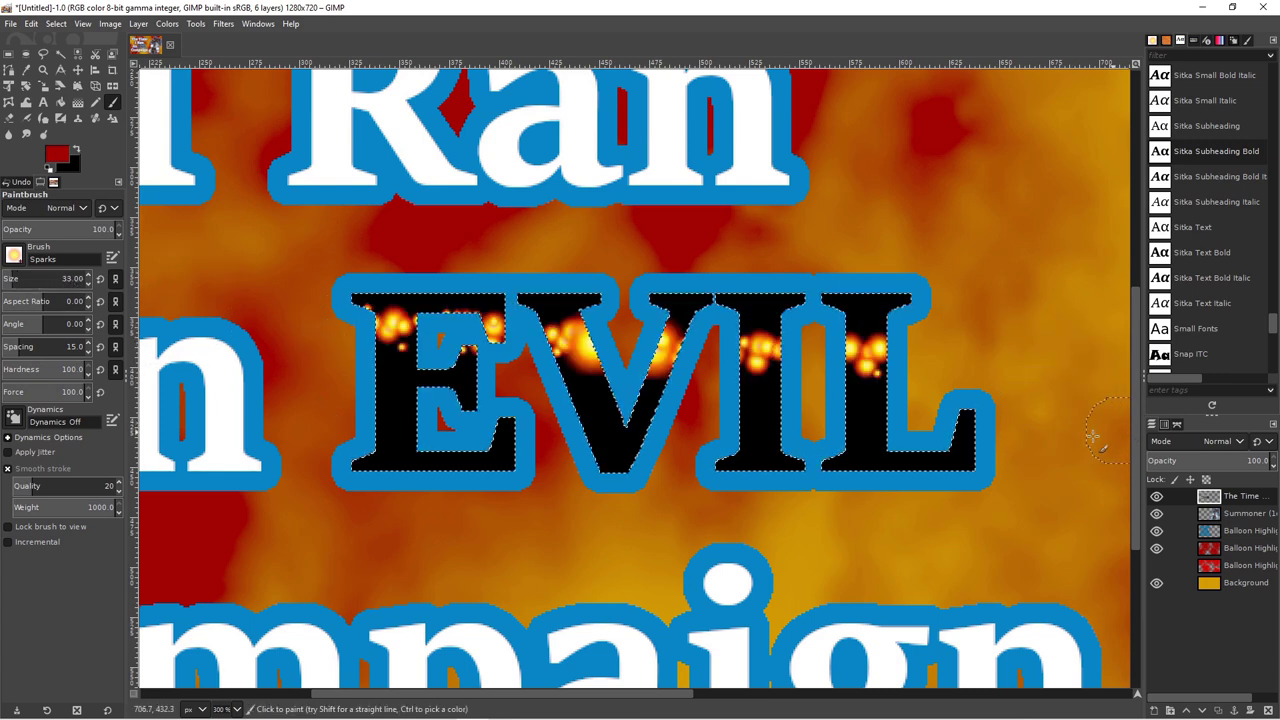
drag(385, 450, 1005, 455)
key(1)
key(r)
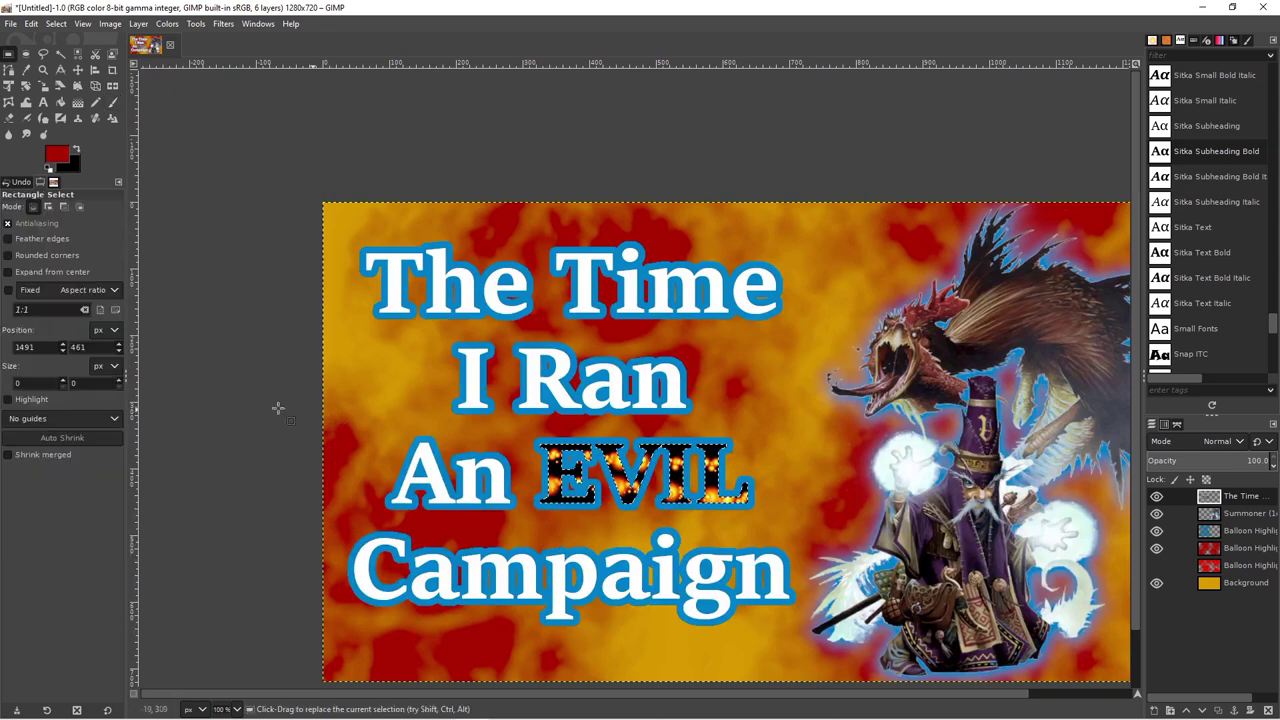
scroll(275, 455, down, 5)
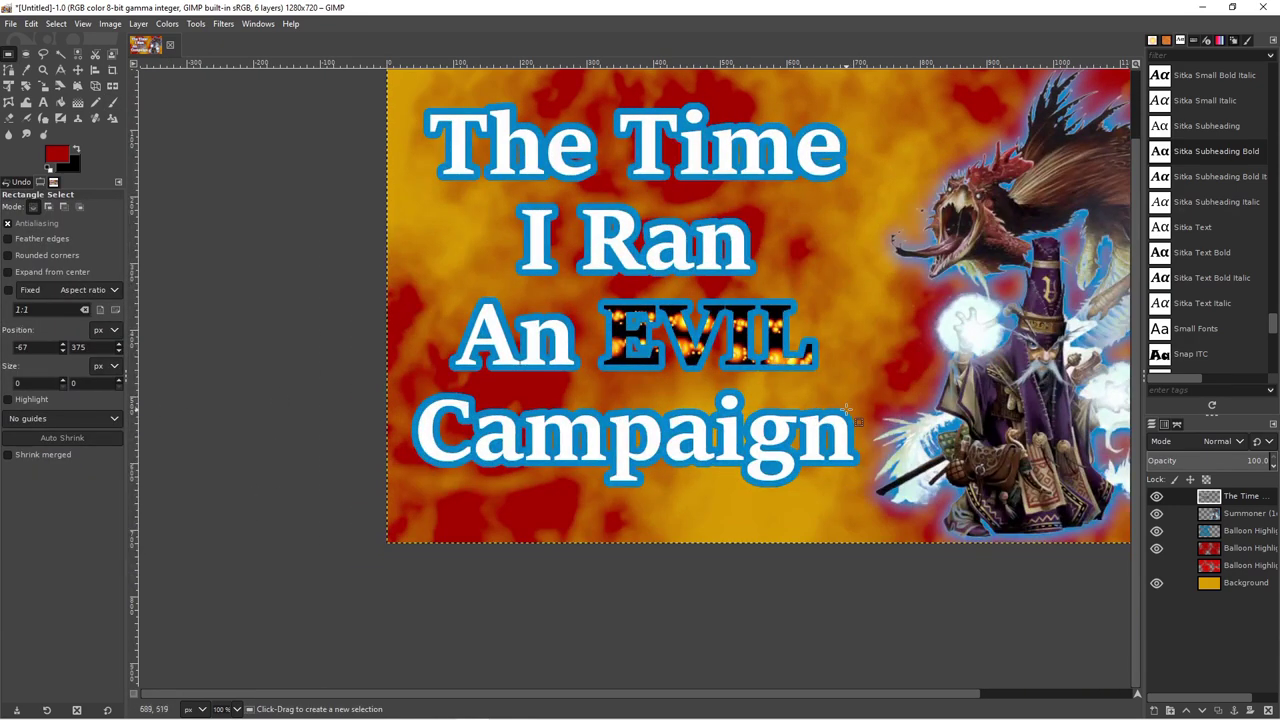
key(ctrl+z)
key(ctrl+z)
key(ctrl+z)
scroll(696, 378, up, 1)
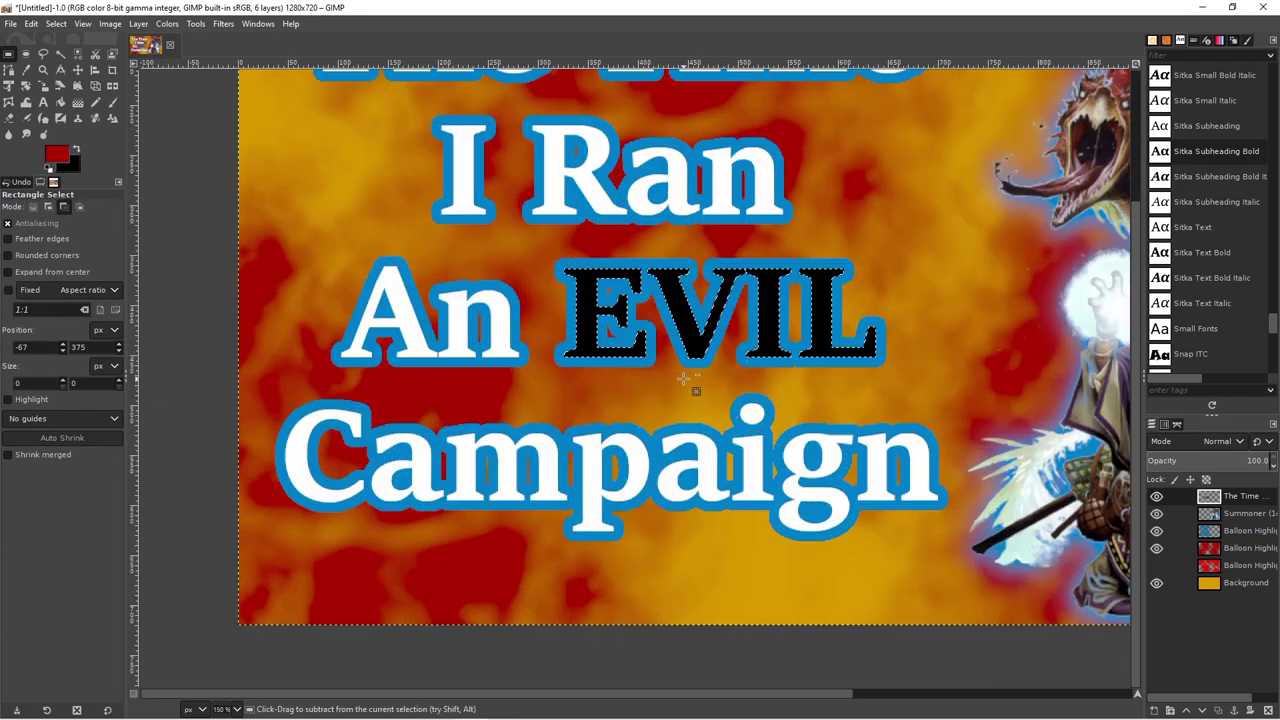
scroll(696, 378, up, 1)
scroll(628, 440, up, 1)
scroll(600, 420, up, 1)
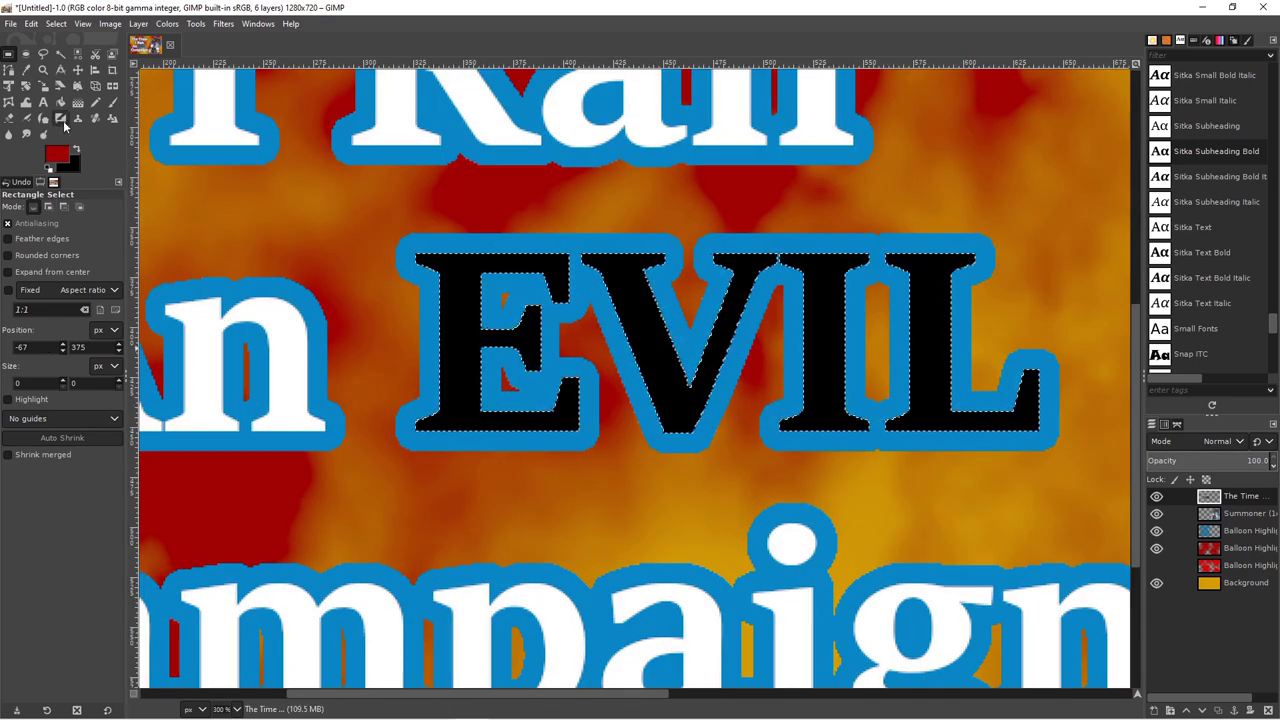
Test a Grunge 01 stroke on EVIL, then restore its plain black letters
click(112, 103)
click(14, 255)
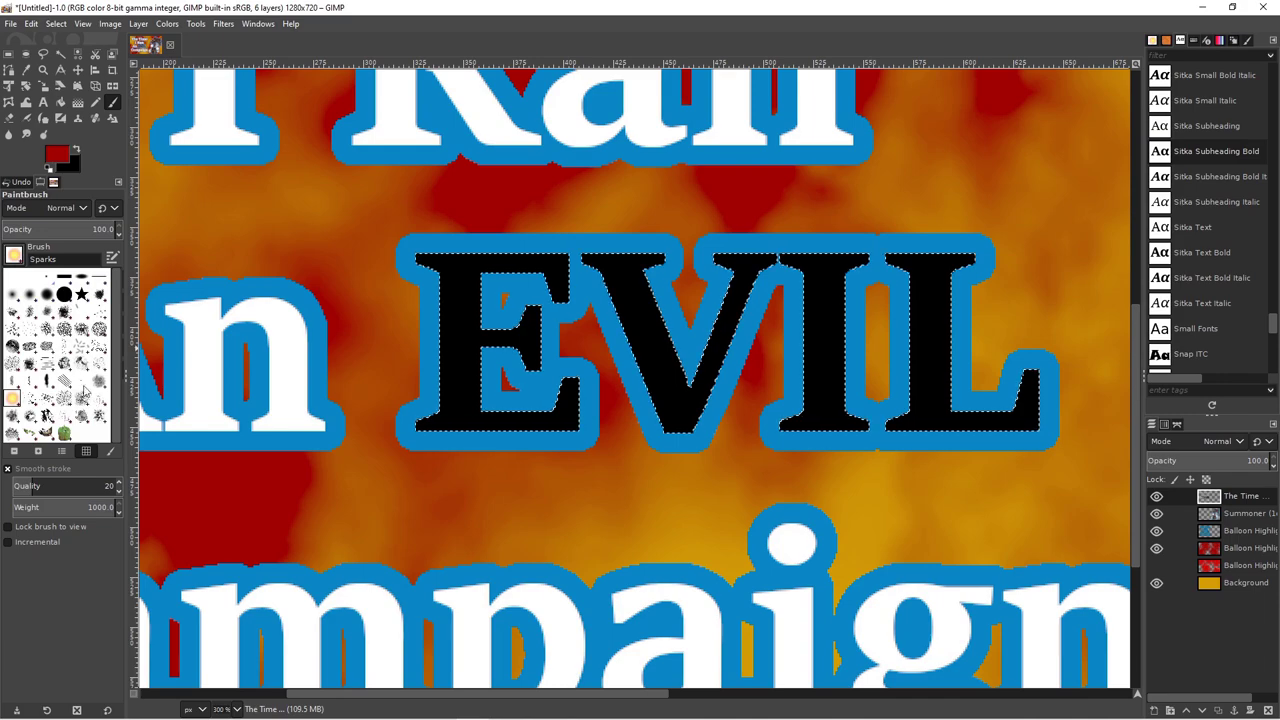
click(30, 378)
drag(470, 290, 548, 422)
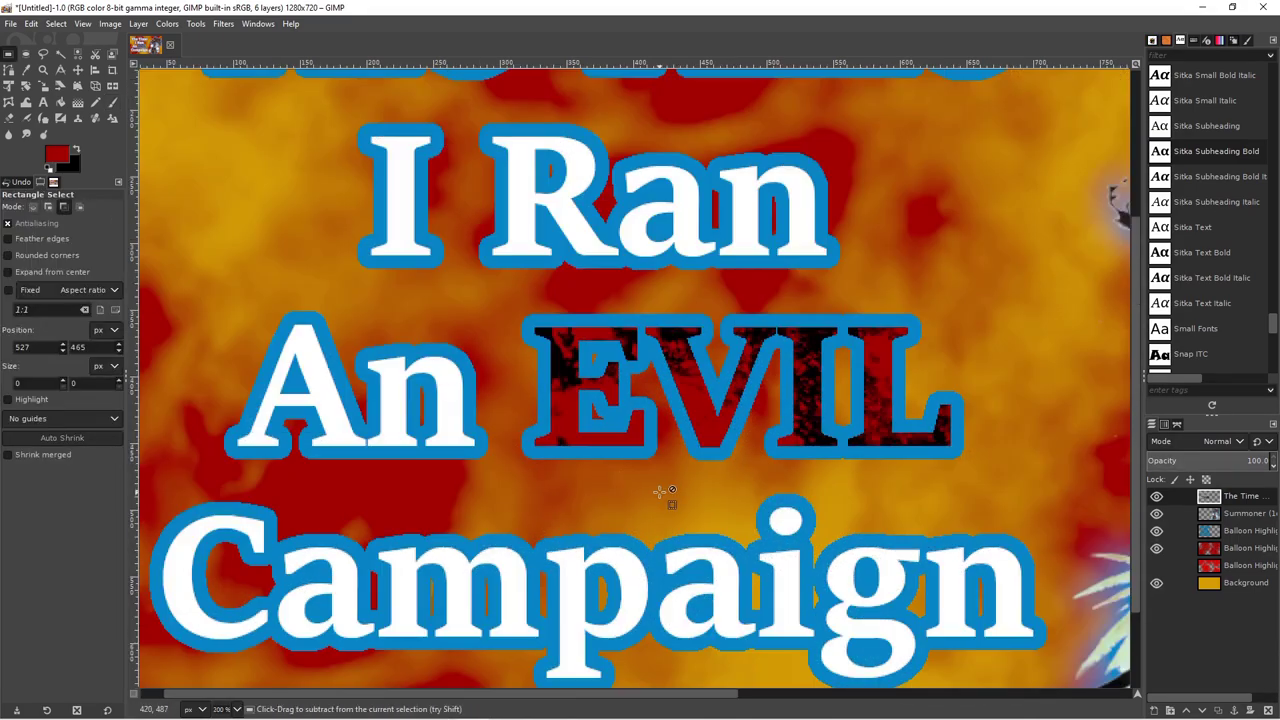
scroll(660, 490, up, 1)
drag(660, 490, 415, 502)
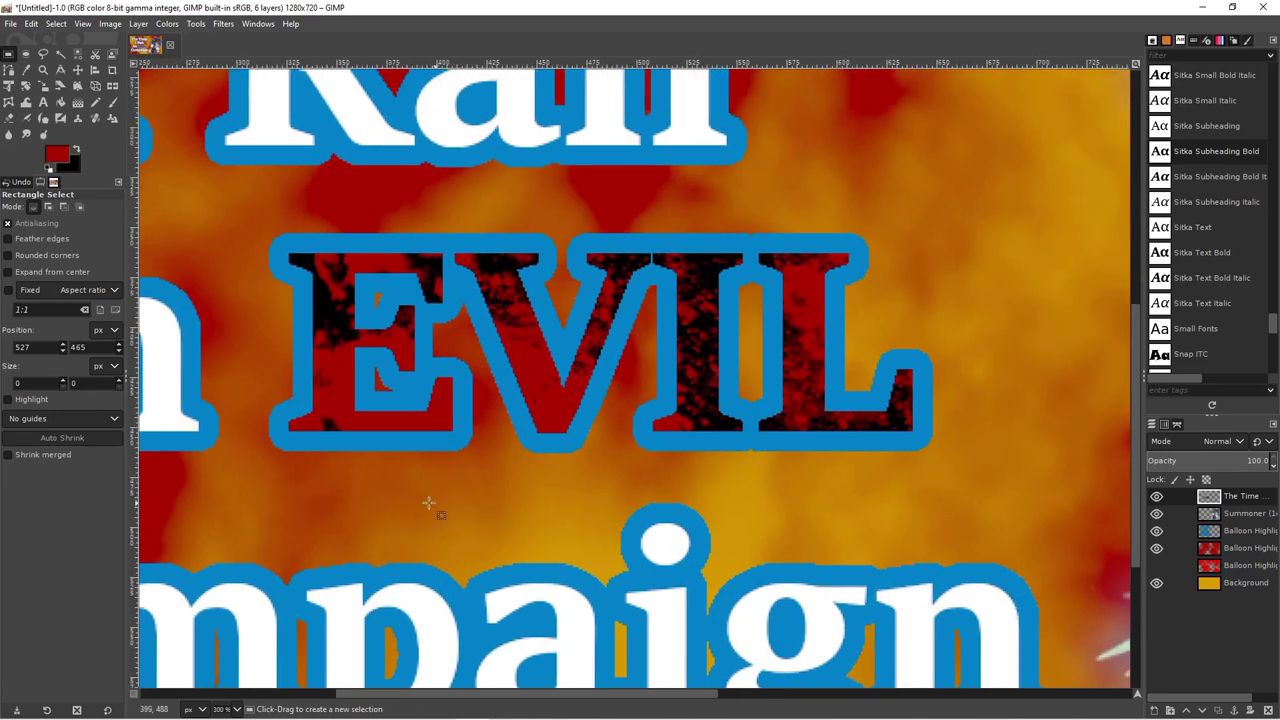
scroll(413, 502, down, 4)
scroll(680, 430, up, 2)
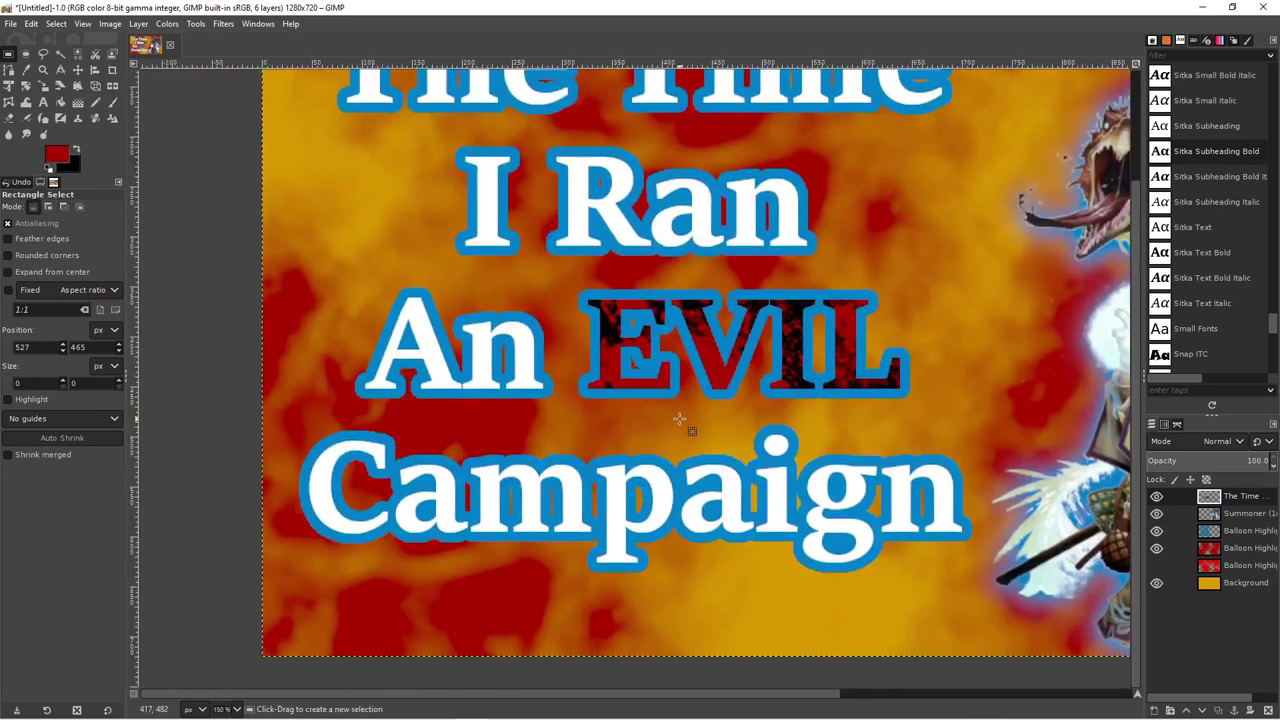
scroll(724, 425, up, 1)
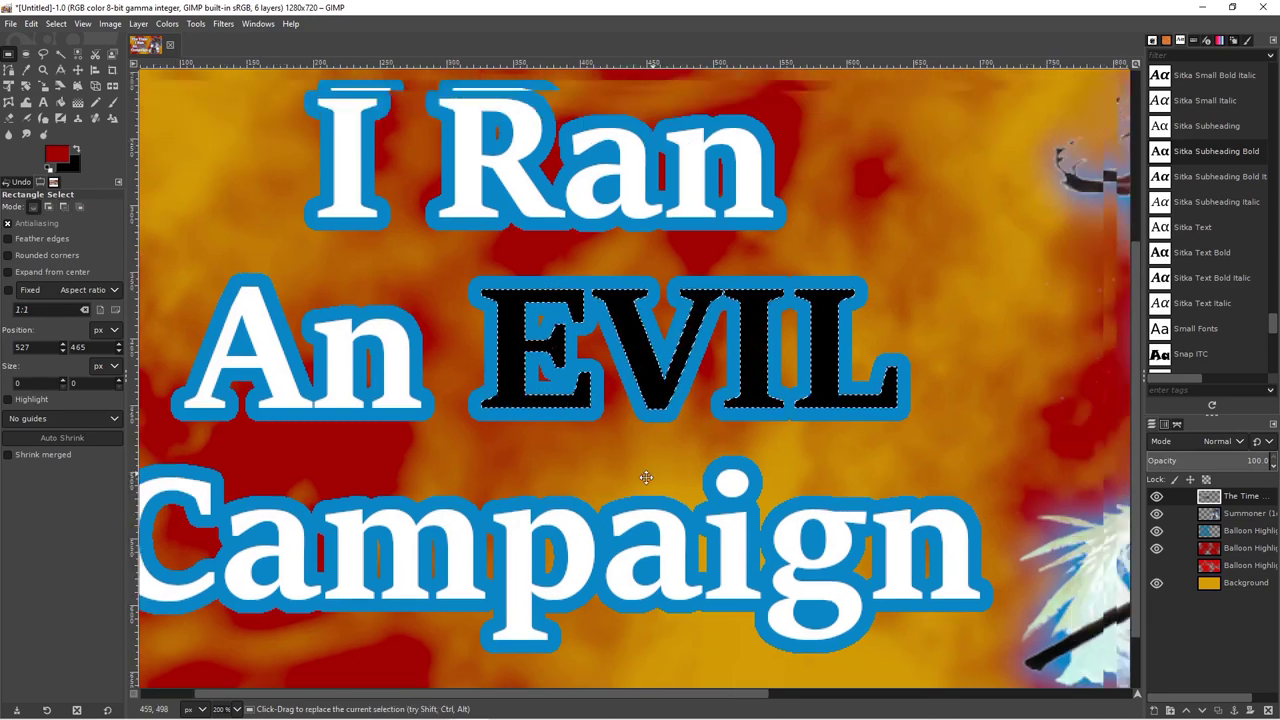
drag(724, 425, 214, 328)
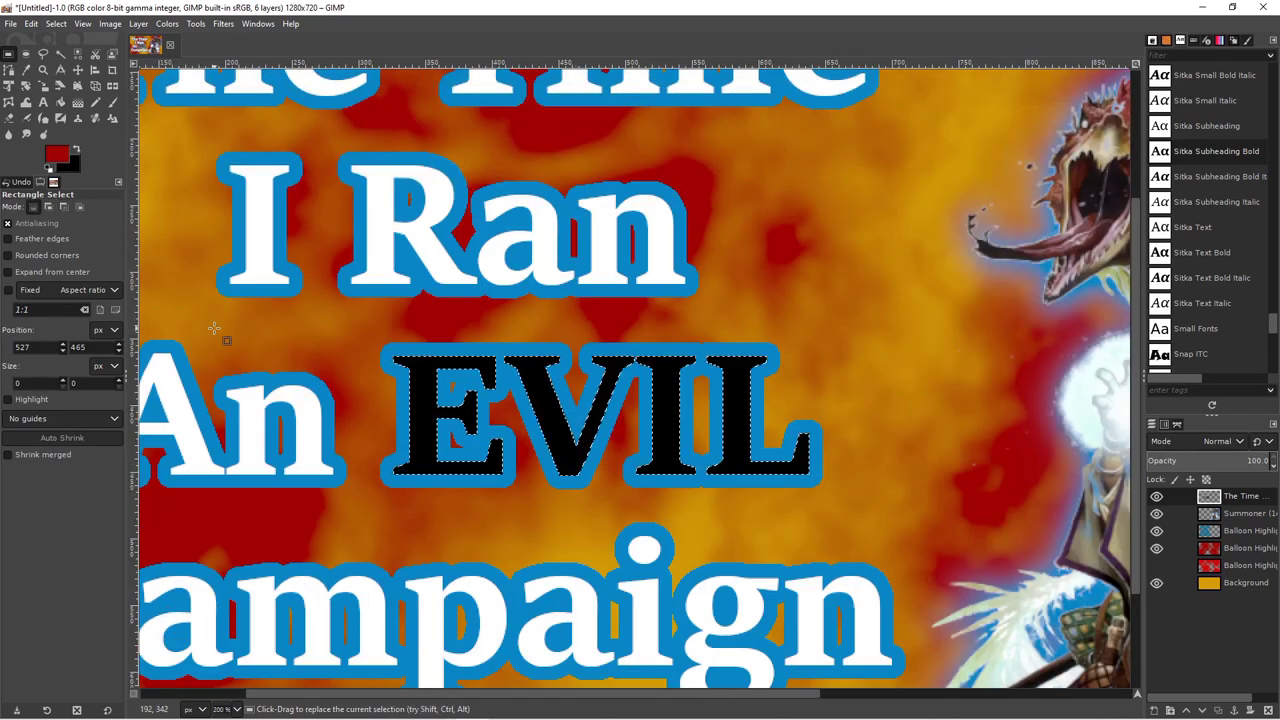
scroll(505, 480, down, 1)
drag(505, 480, 557, 438)
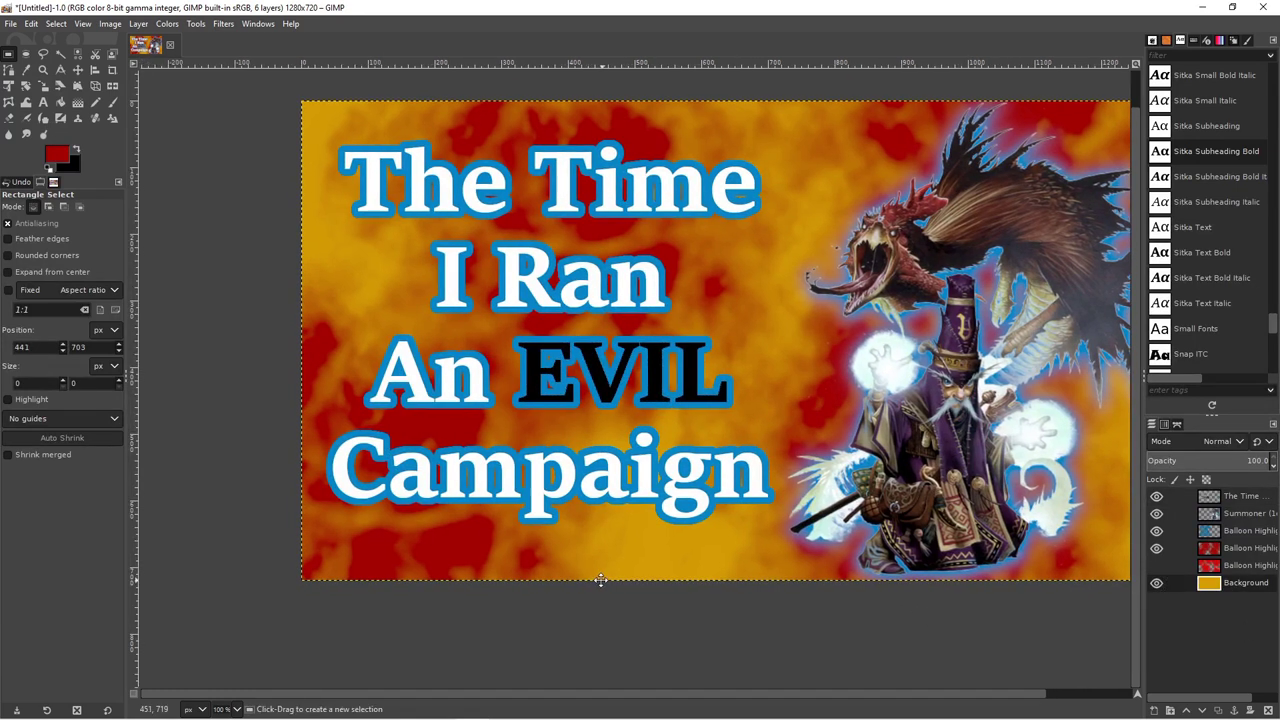
scroll(775, 538, down, 2)
mouse_move(775, 538)
mouse_down()
mouse_move(877, 289)
mouse_move(560, 430)
mouse_move(570, 465)
mouse_up()
scroll(560, 430, up, 2)
scroll(560, 430, up, 1)
scroll(541, 458, down, 1)
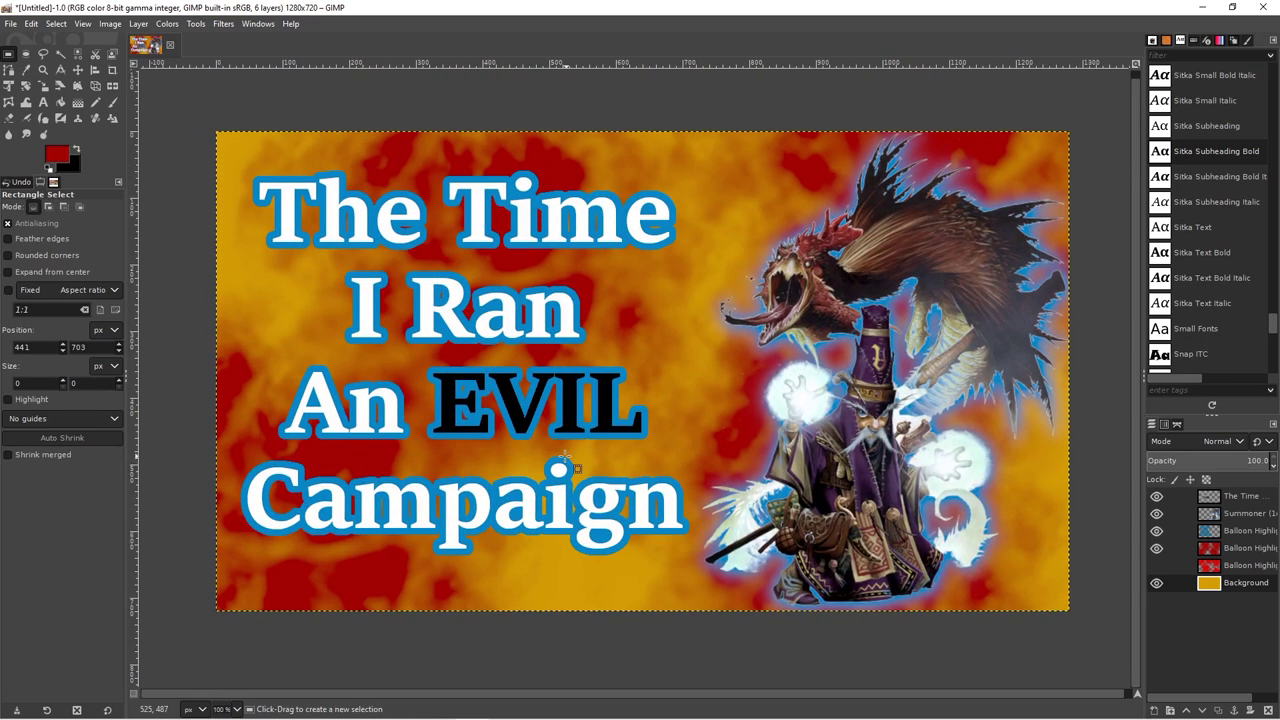
scroll(570, 465, up, 1)
drag(533, 462, 585, 455)
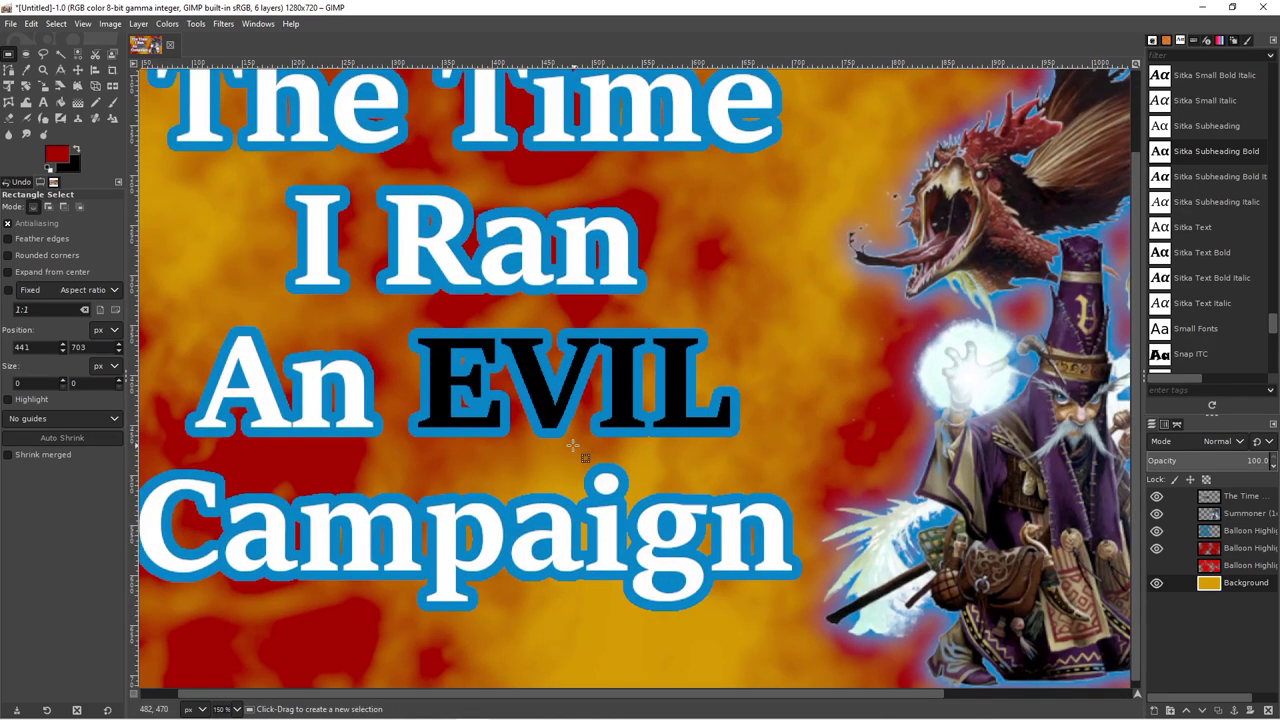
Paint the Background red with a size-5114 2. Hardness 100 brush, undo, then repaint it smoky dark red
click(112, 104)
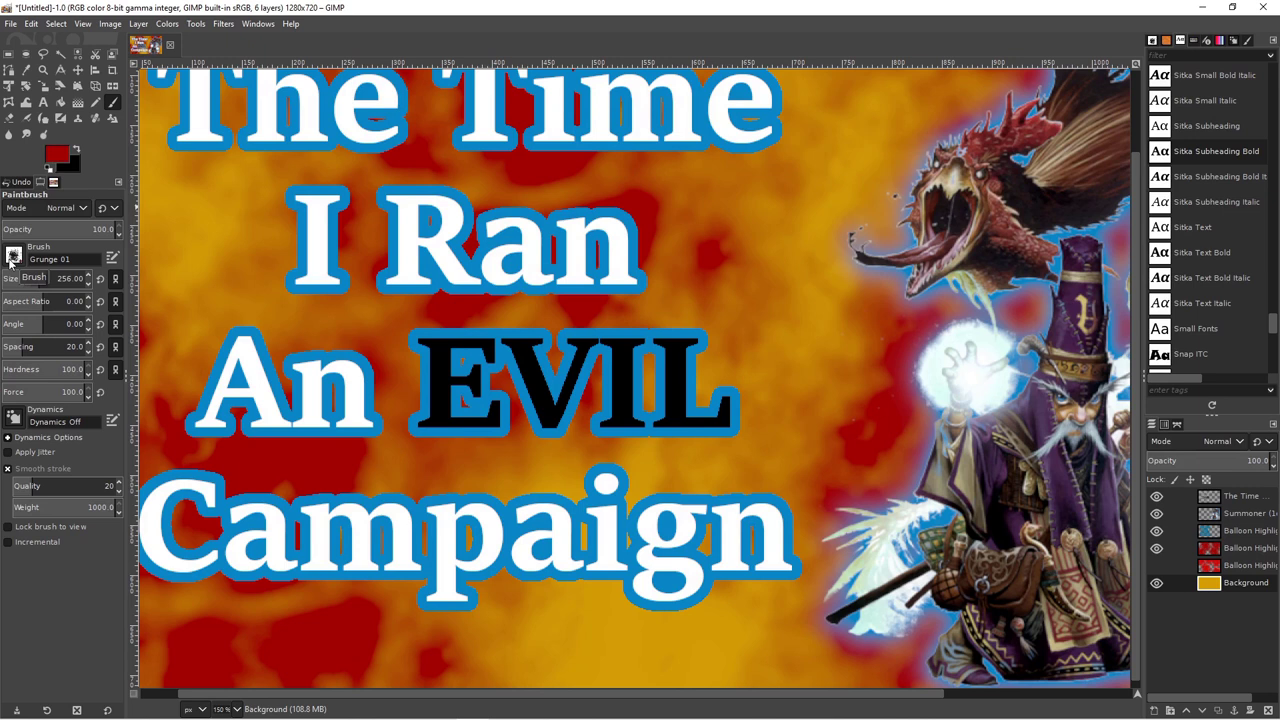
scroll(640, 380, down, 5)
scroll(640, 380, up, 1)
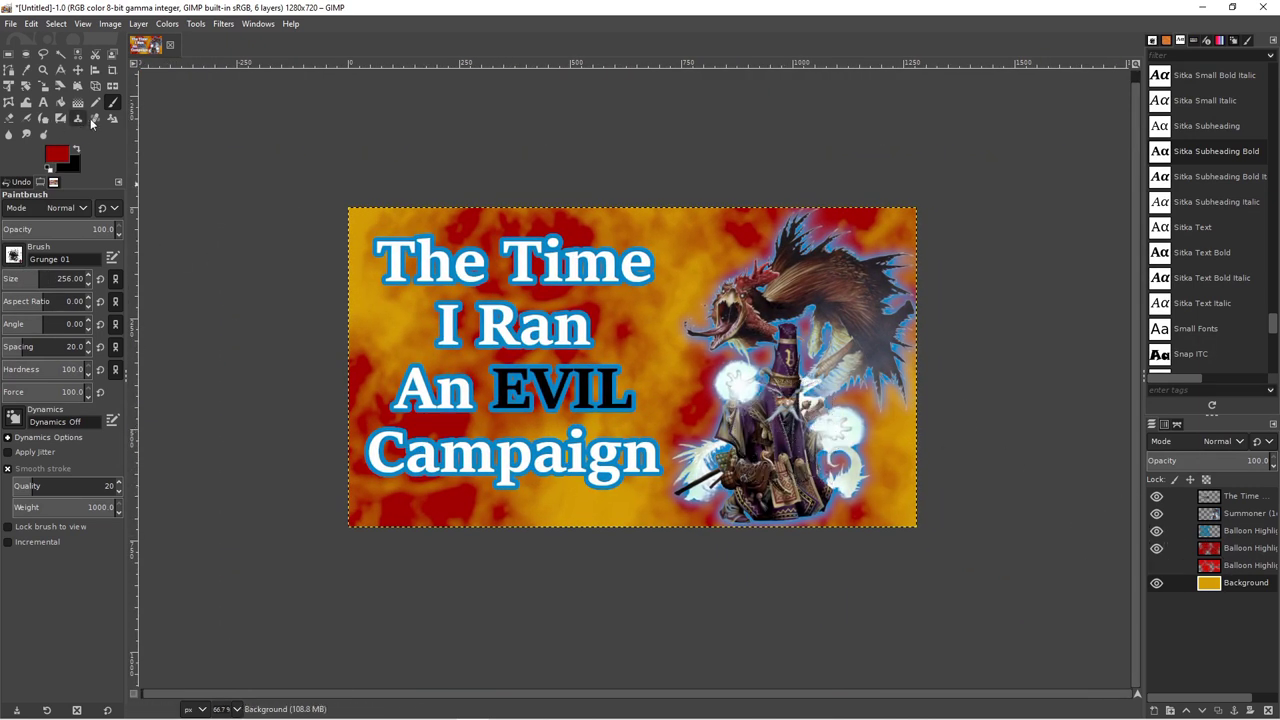
click(14, 255)
click(64, 296)
triple_click(72, 278)
text(5114)
key(Return)
click(830, 417)
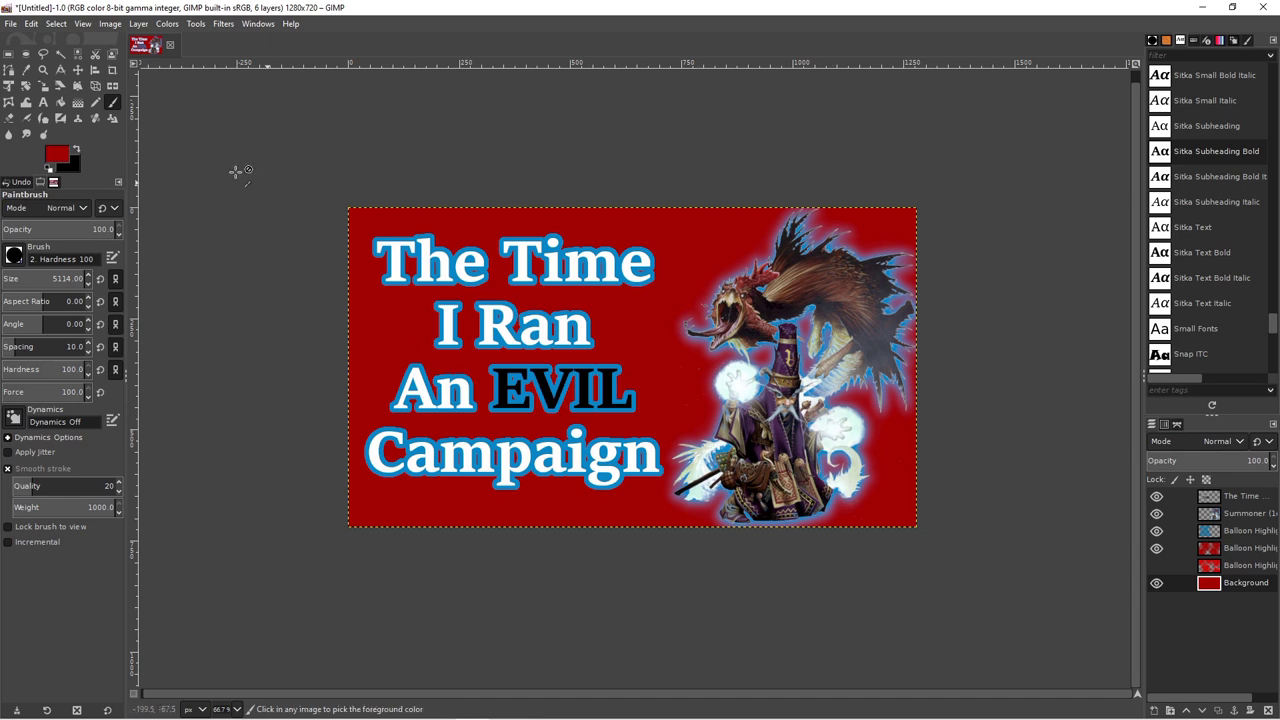
key(ctrl+z)
click(975, 528)
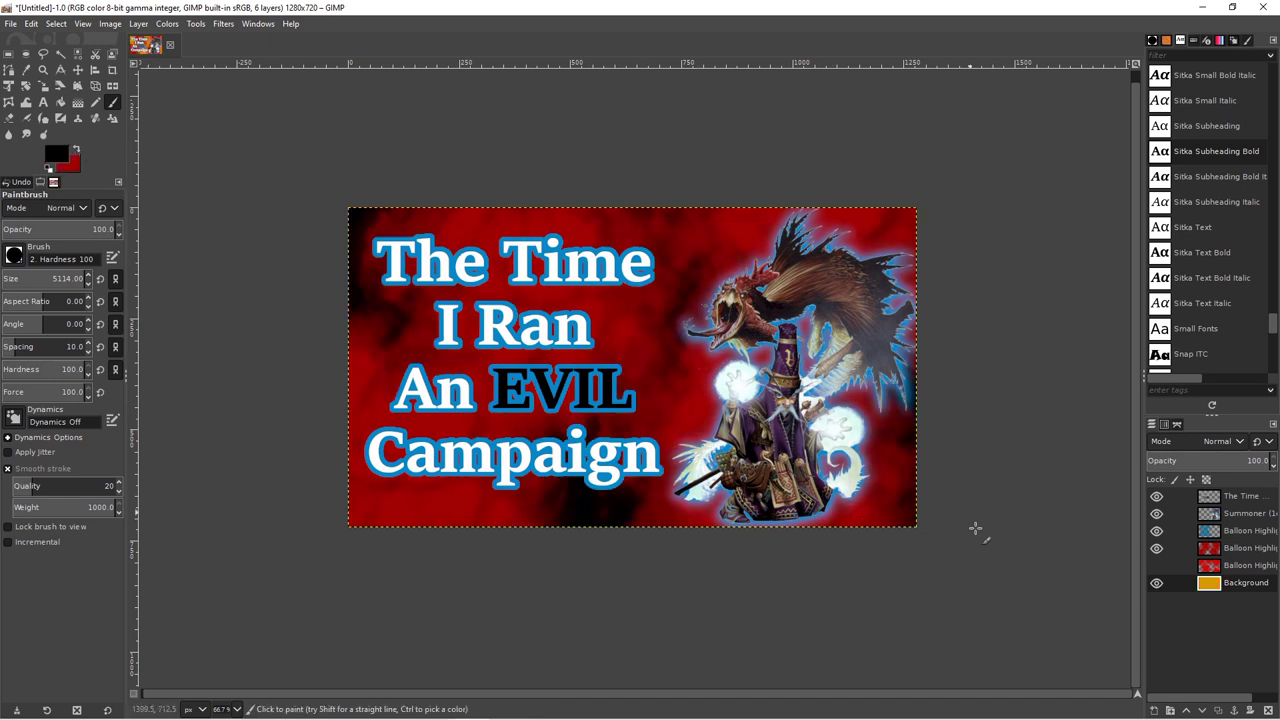
scroll(645, 480, up, 3)
scroll(500, 400, down, 2)
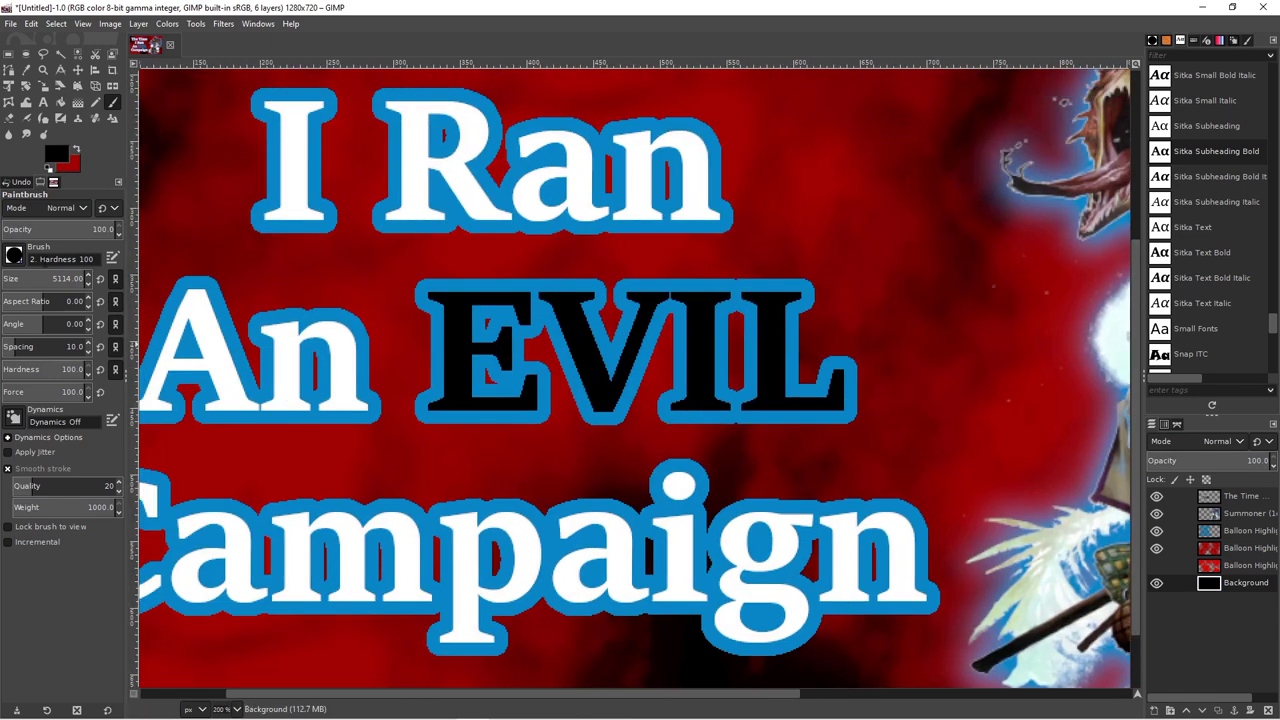
Select all four EVIL letters on the title text layer and test a Sparks stroke, then undo it
click(15, 253)
double_click(14, 398)
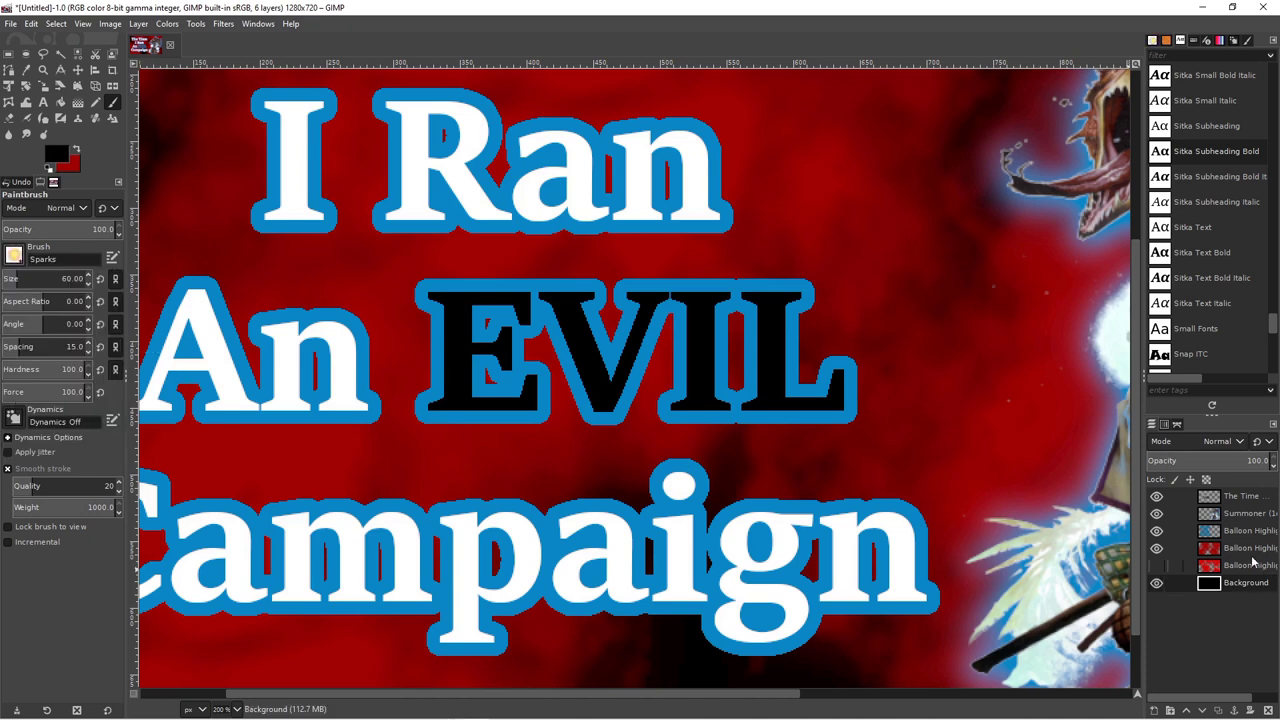
click(1233, 497)
click(61, 56)
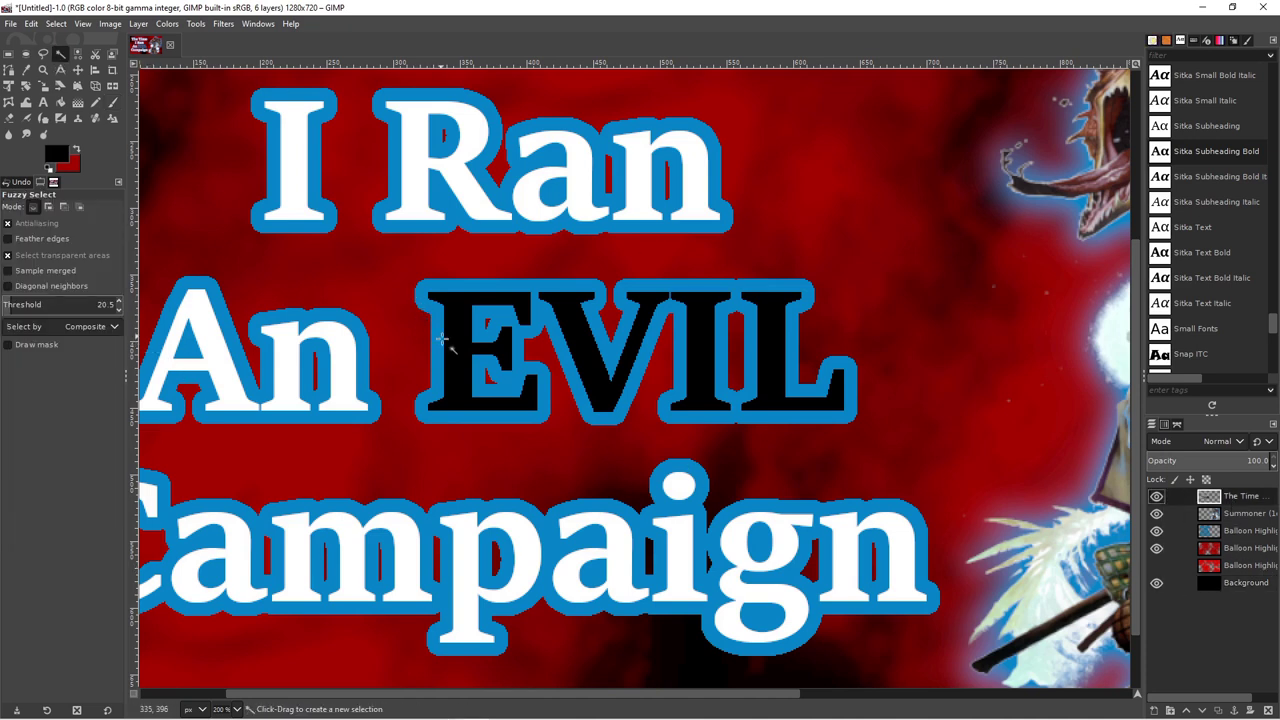
click(495, 350)
shift+click(605, 350)
shift+click(700, 350)
shift+click(768, 399)
key(p)
drag(470, 330, 840, 375)
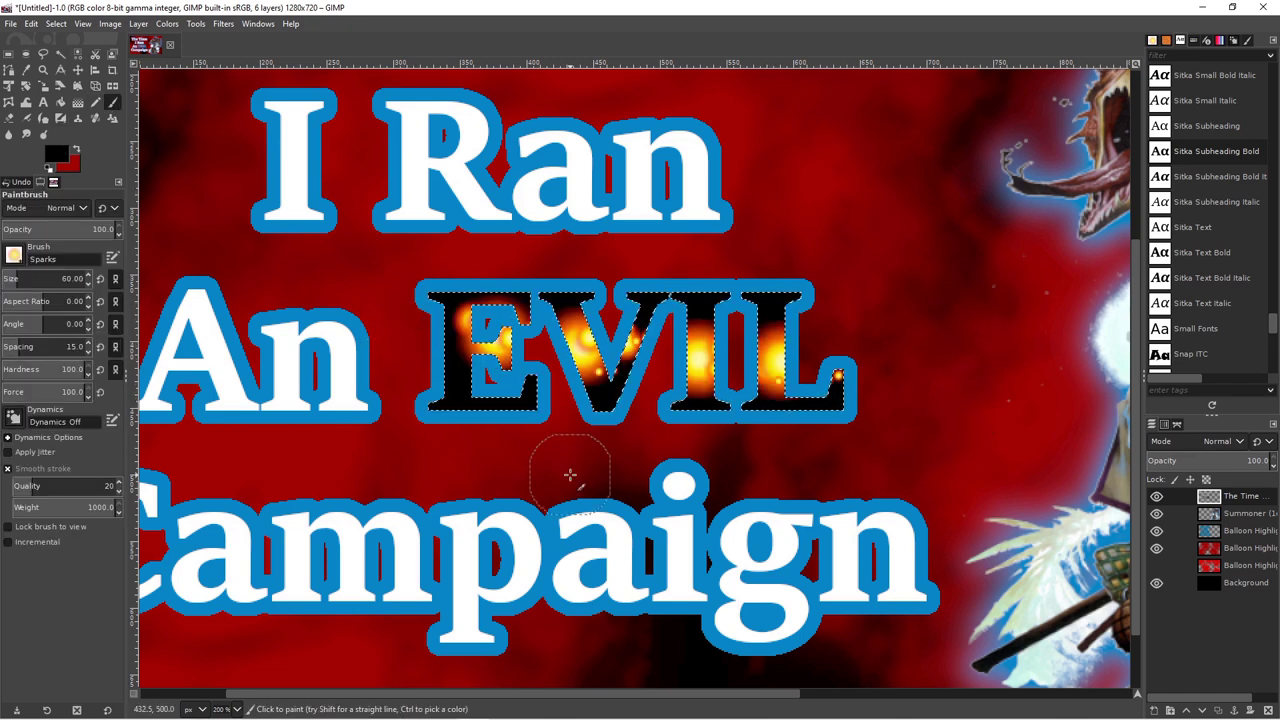
key(ctrl+z)
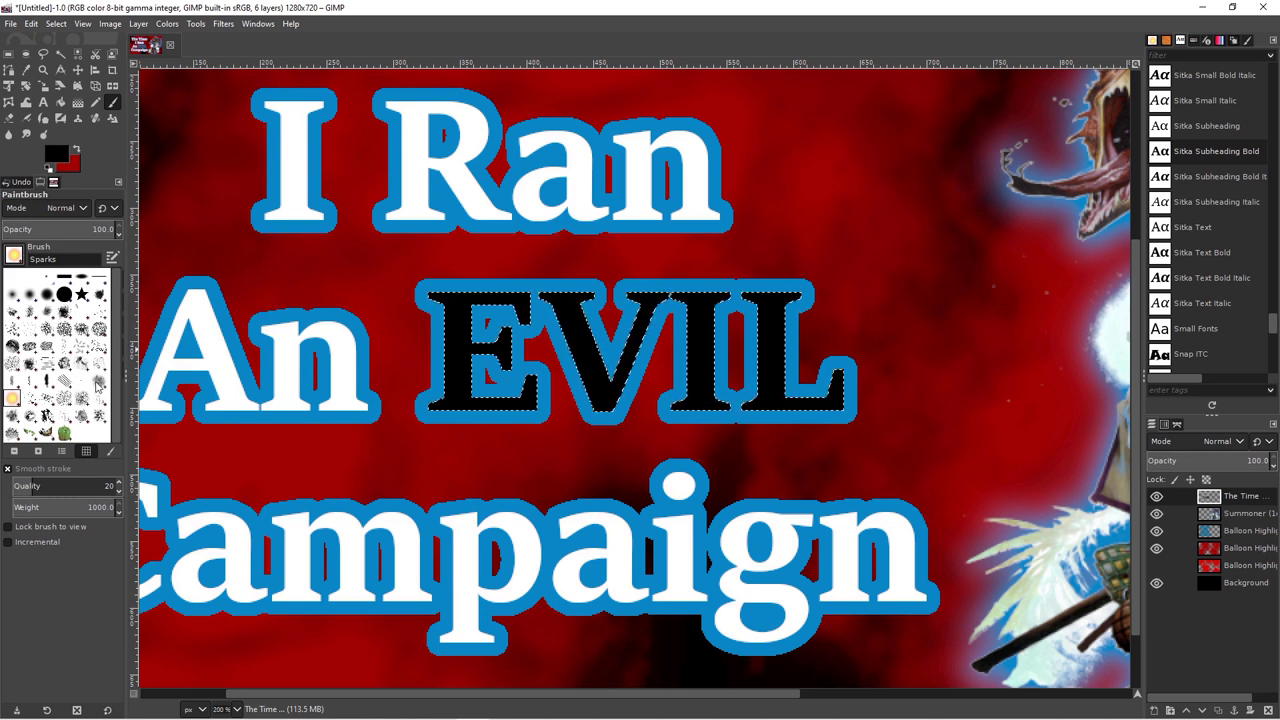
Paint red texture into the EVIL letters with the Grunge 01 brush
click(66, 365)
click(13, 255)
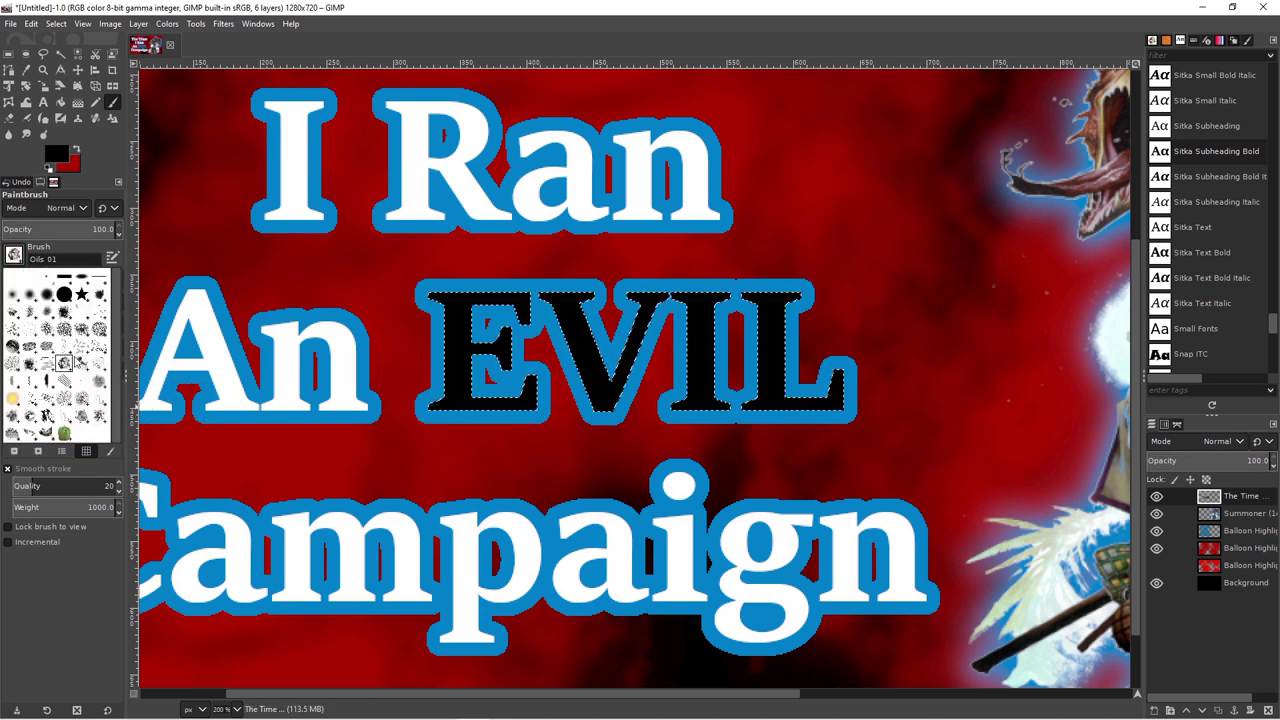
click(22, 365)
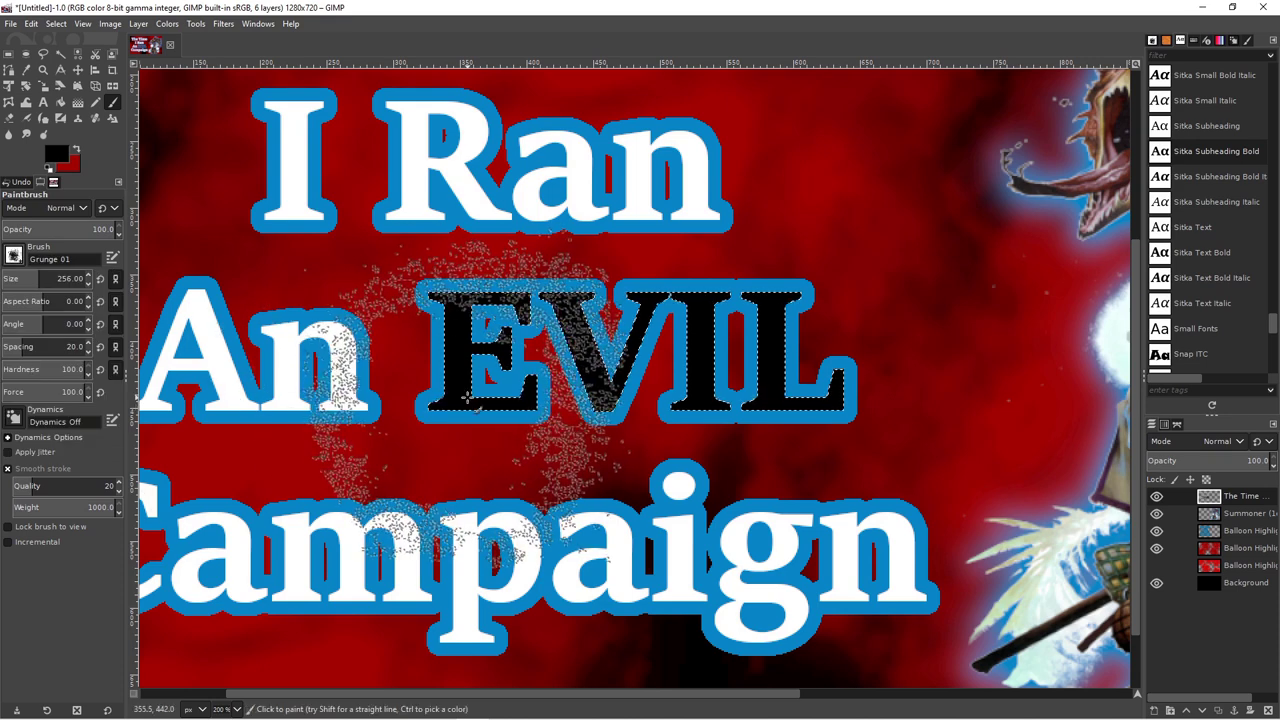
click(64, 162)
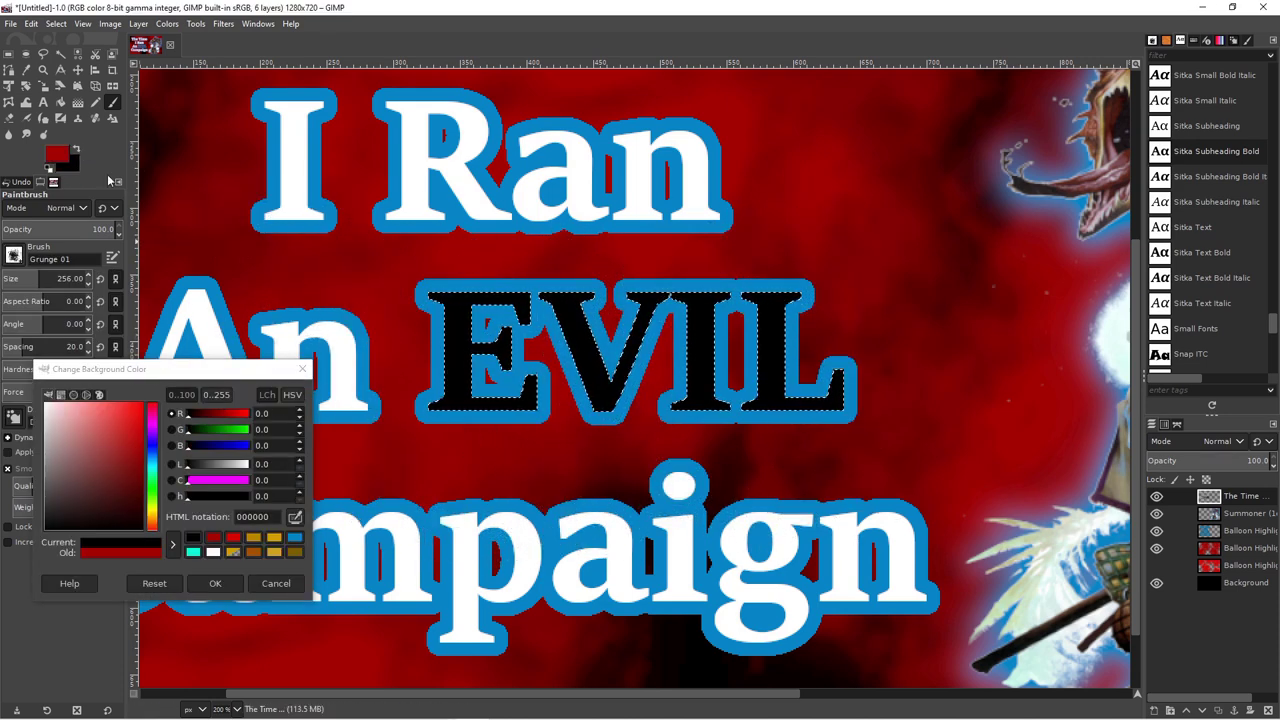
drag(600, 350, 841, 261)
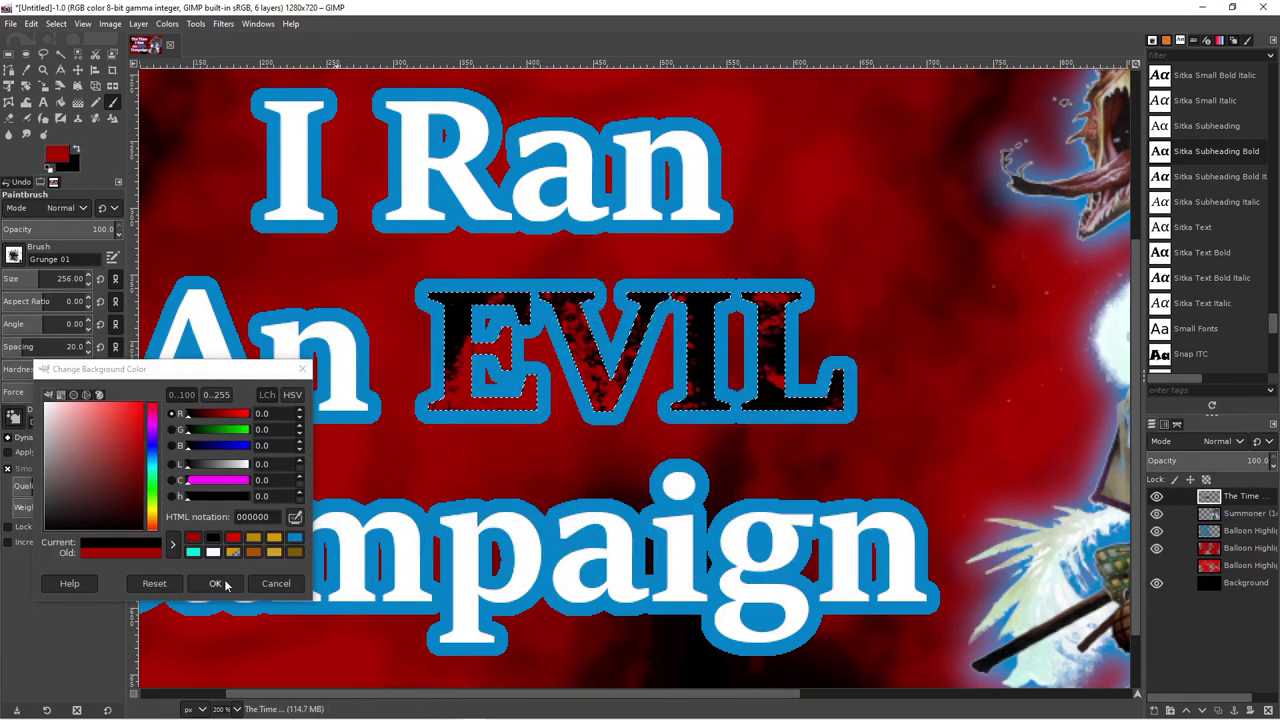
click(276, 583)
scroll(690, 480, down, 3)
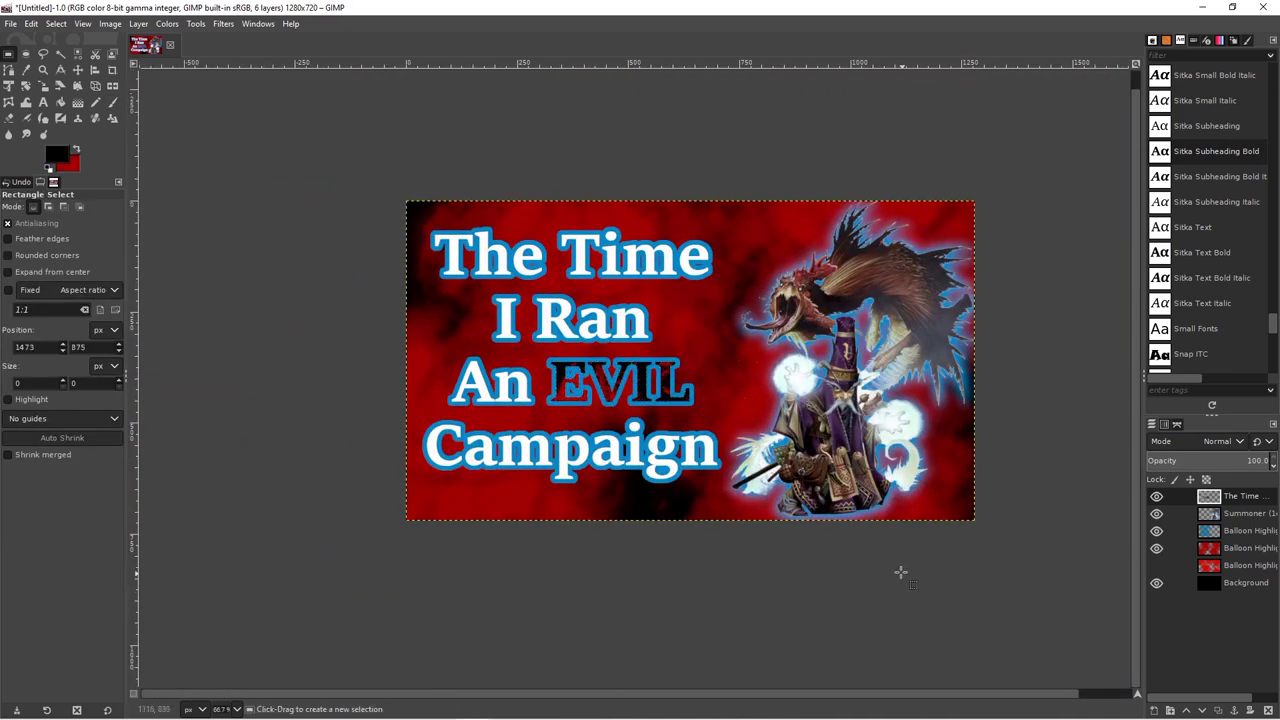
scroll(777, 574, up, 2)
scroll(800, 500, up, 2)
Shift the hue of the Balloon Highlights #2 layer toward green with Colors > Hue-Chroma
click(1245, 548)
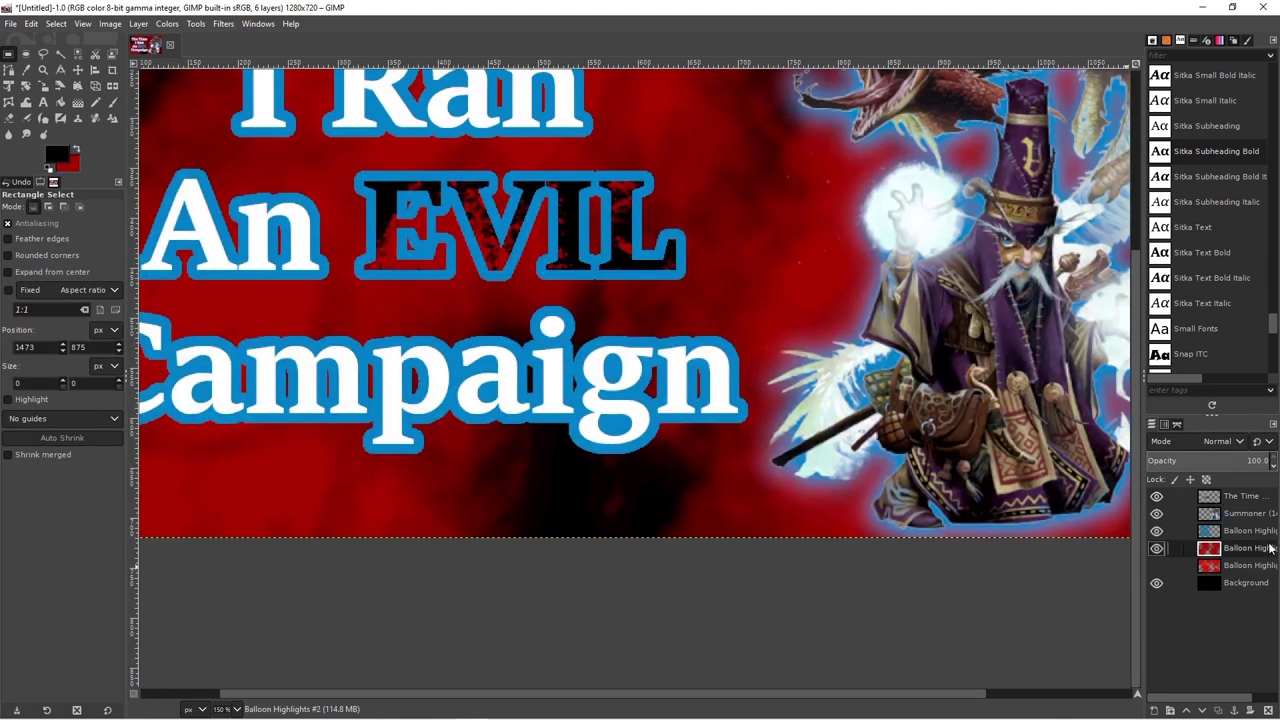
scroll(268, 70, down, 2)
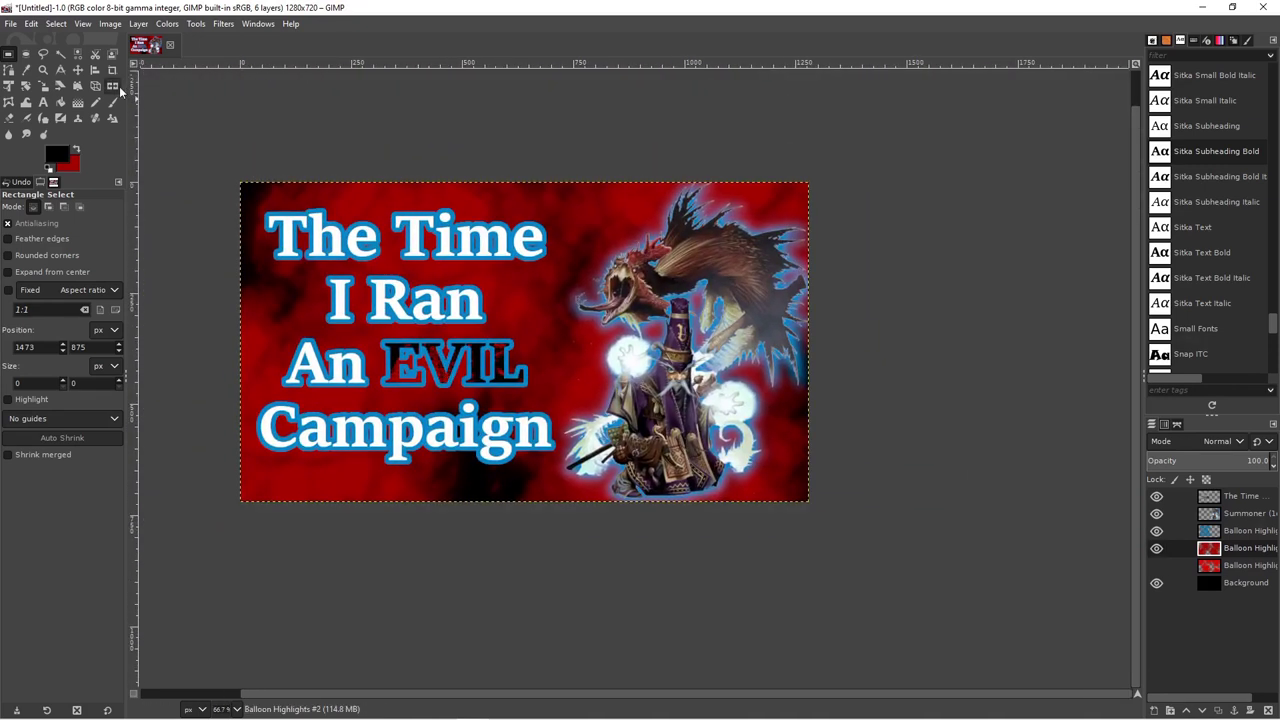
click(167, 24)
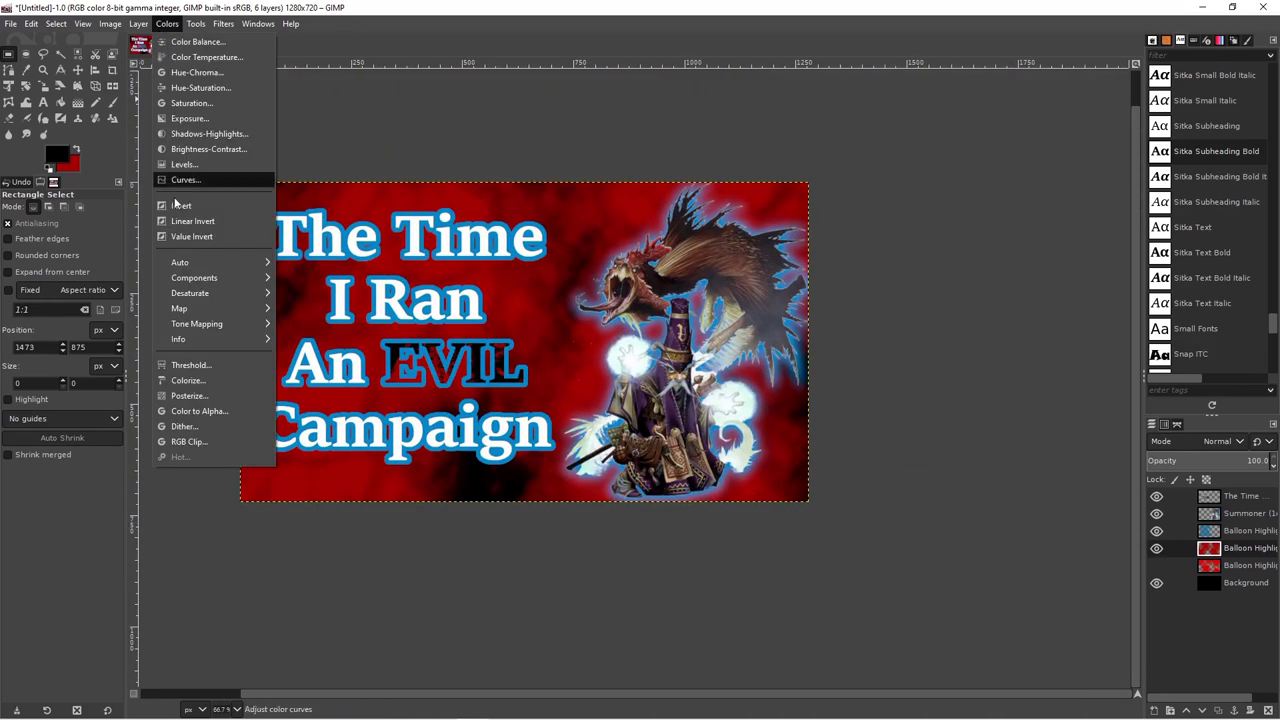
click(193, 73)
mouse_move(192, 204)
mouse_down()
mouse_move(98, 201)
mouse_move(240, 203)
mouse_up()
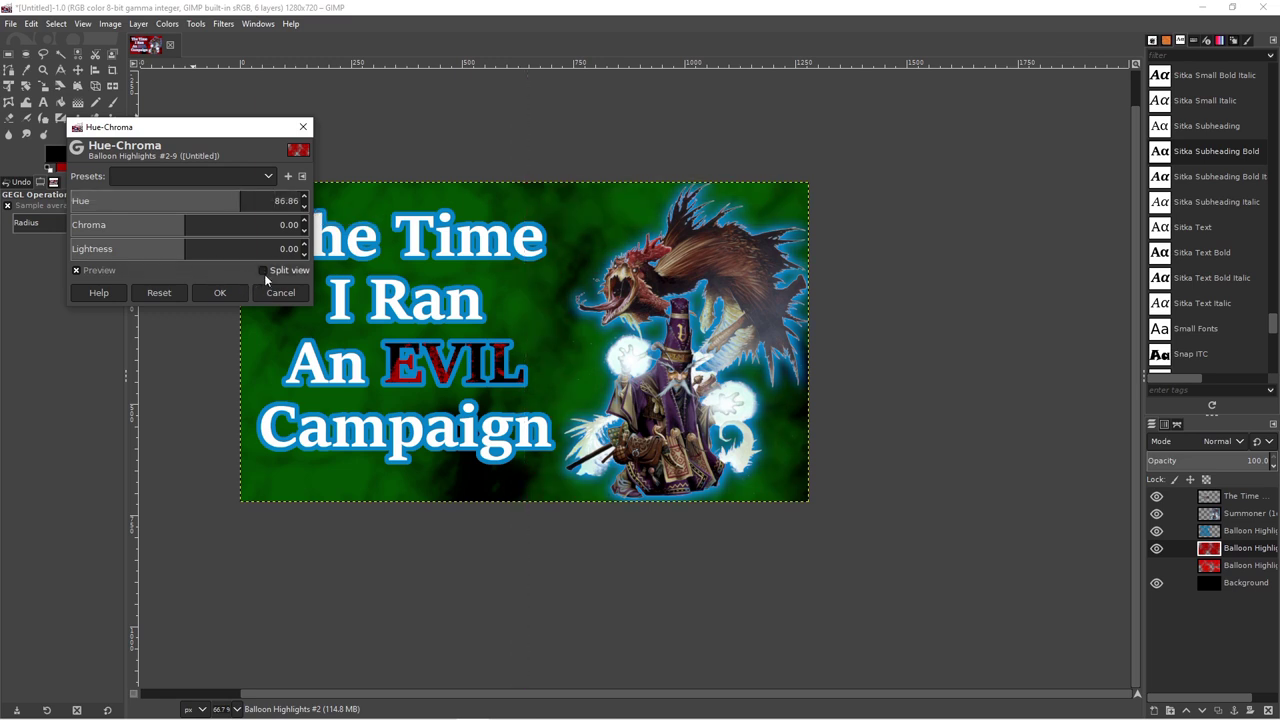
click(220, 292)
scroll(558, 488, up, 1)
scroll(558, 488, down, 2)
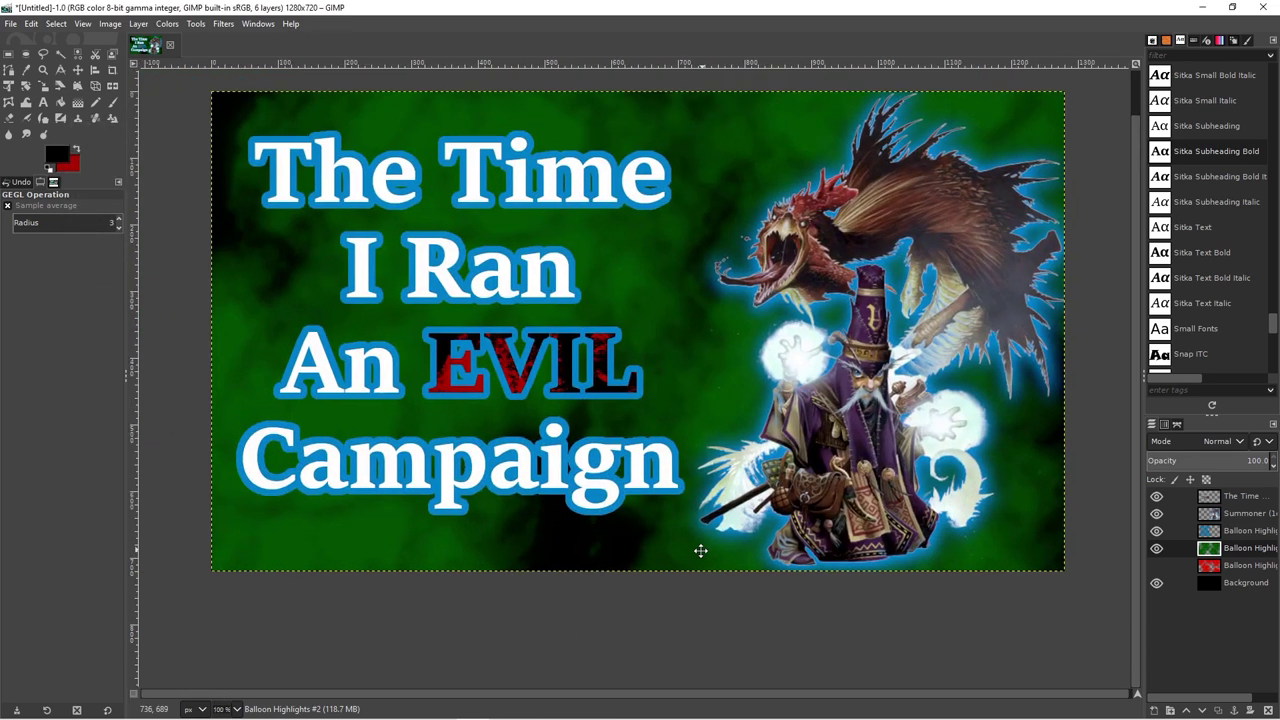
scroll(677, 579, up, 1)
scroll(558, 488, up, 1)
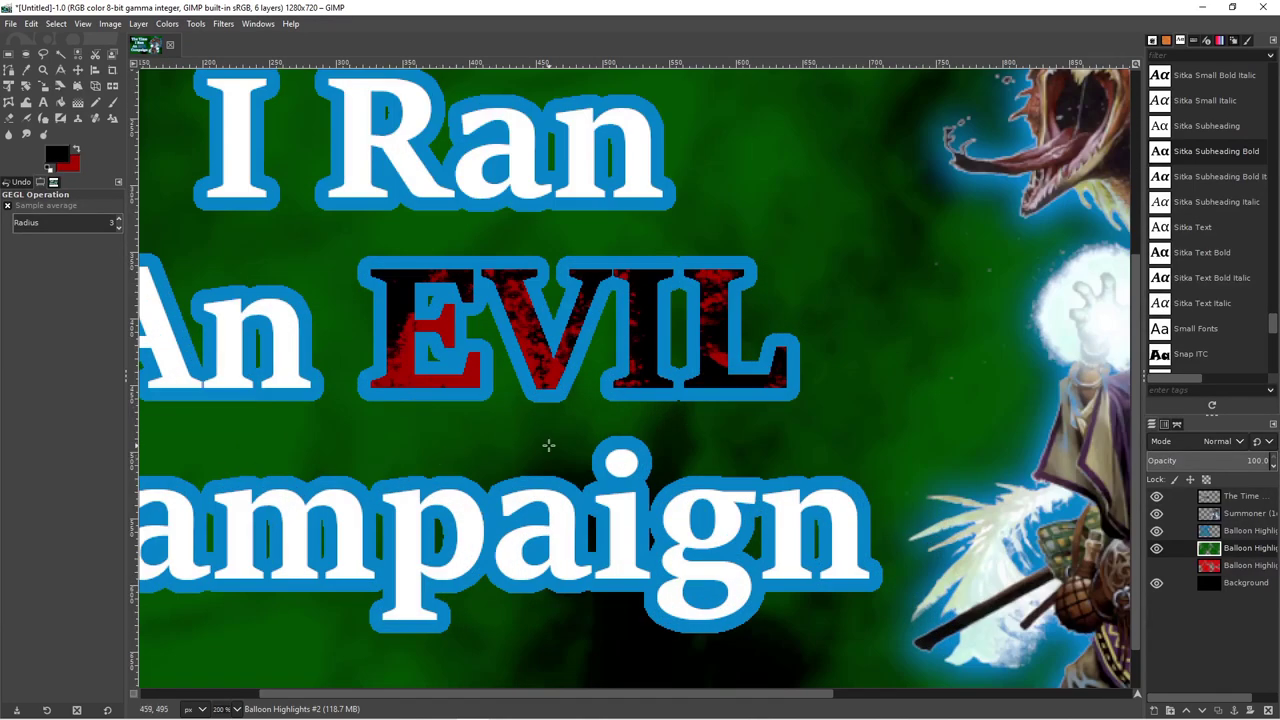
scroll(558, 488, down, 4)
scroll(780, 370, down, 1)
scroll(828, 420, down, 1)
scroll(787, 338, down, 1)
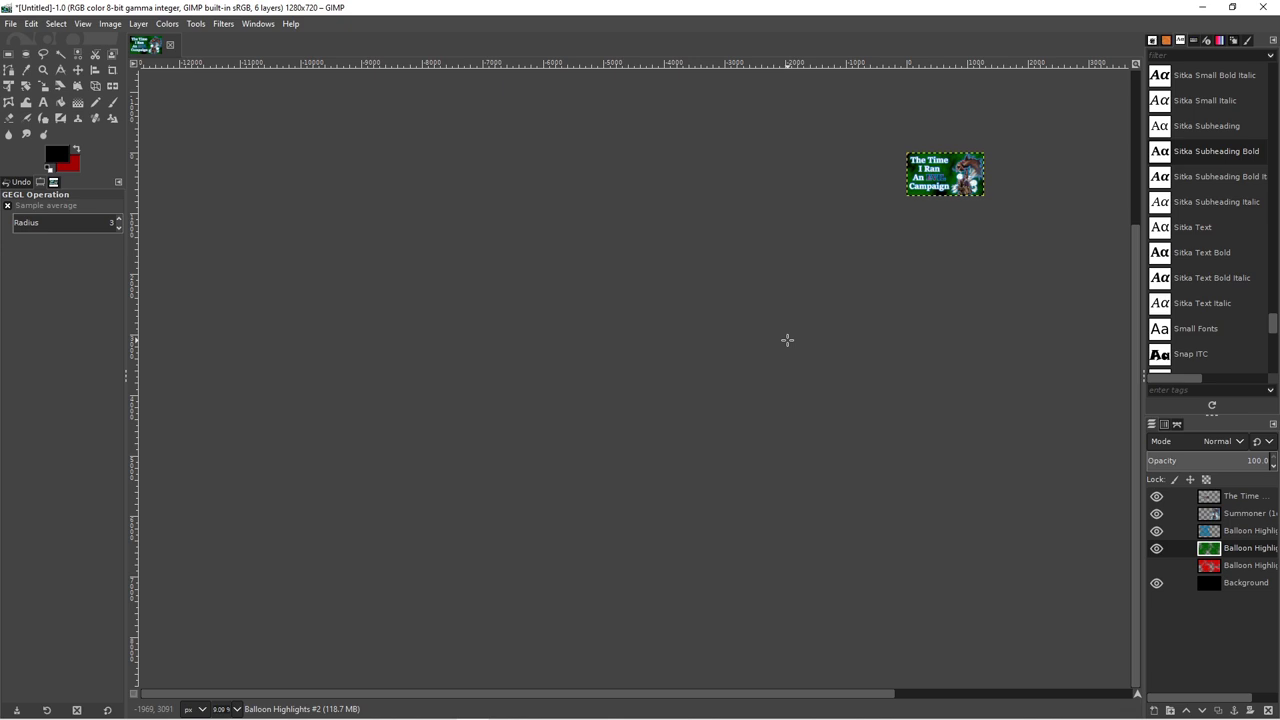
scroll(787, 341, up, 2)
scroll(680, 375, up, 2)
scroll(600, 390, up, 3)
scroll(497, 440, up, 2)
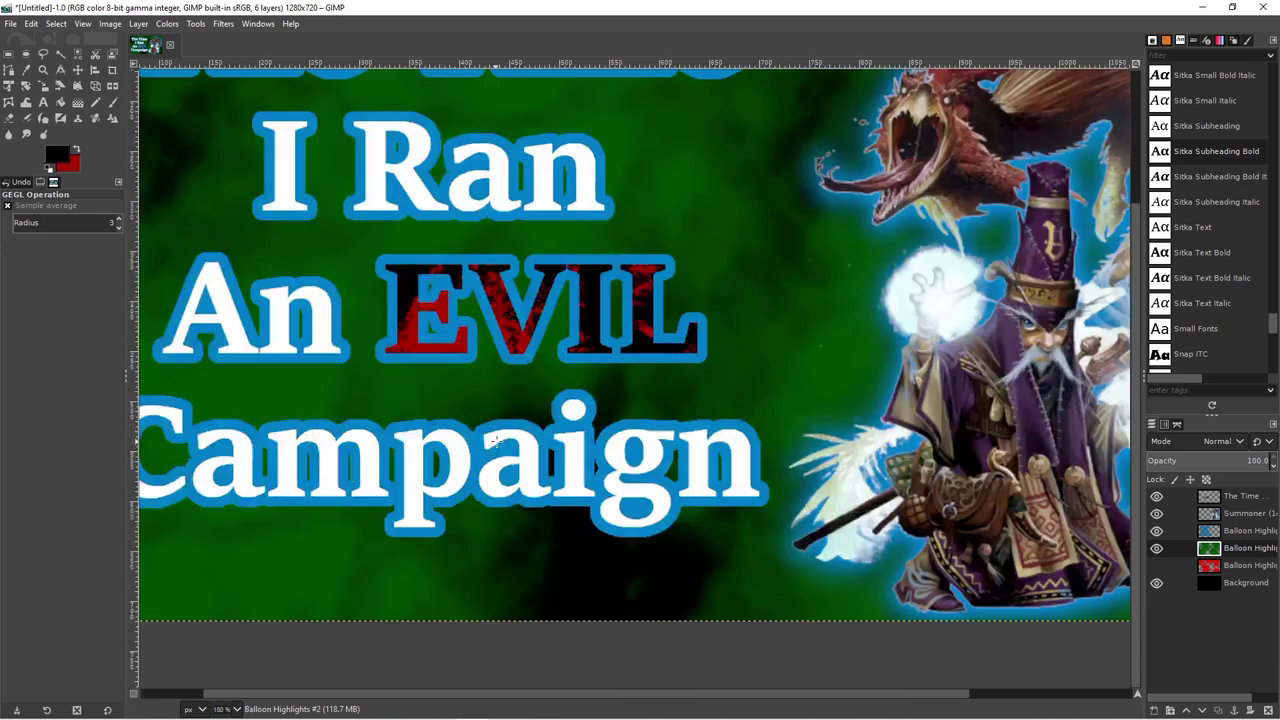
scroll(497, 440, down, 1)
scroll(540, 404, down, 2)
scroll(540, 404, up, 1)
Raise the green smoky background's contrast with Brightness-Contrast
drag(540, 404, 578, 412)
click(167, 24)
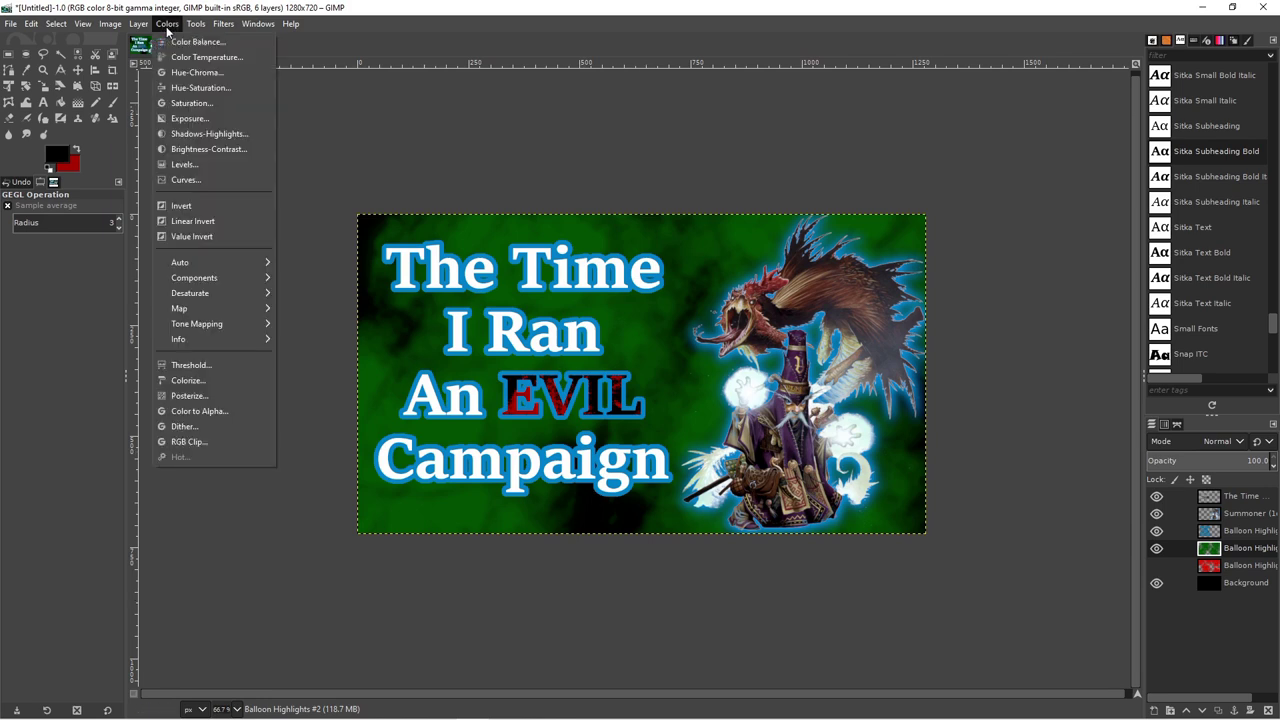
click(214, 53)
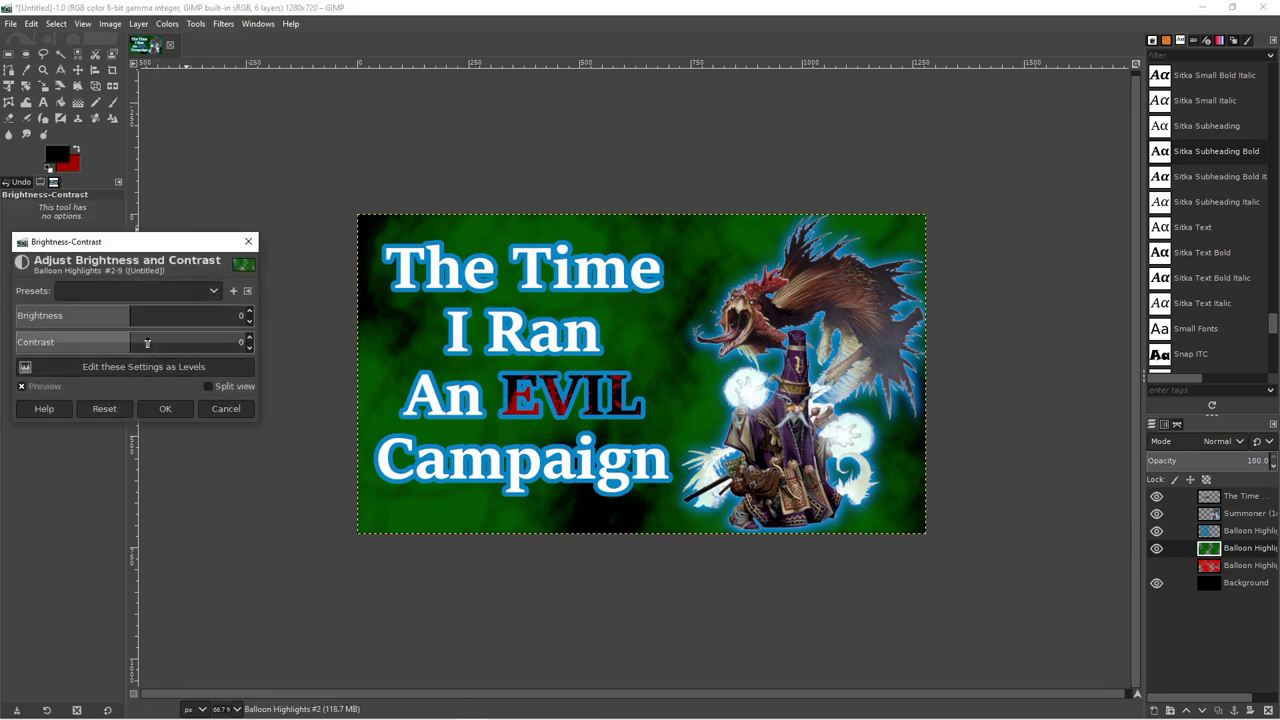
mouse_move(135, 342)
mouse_down()
mouse_move(159, 342)
mouse_move(124, 316)
mouse_up()
click(165, 408)
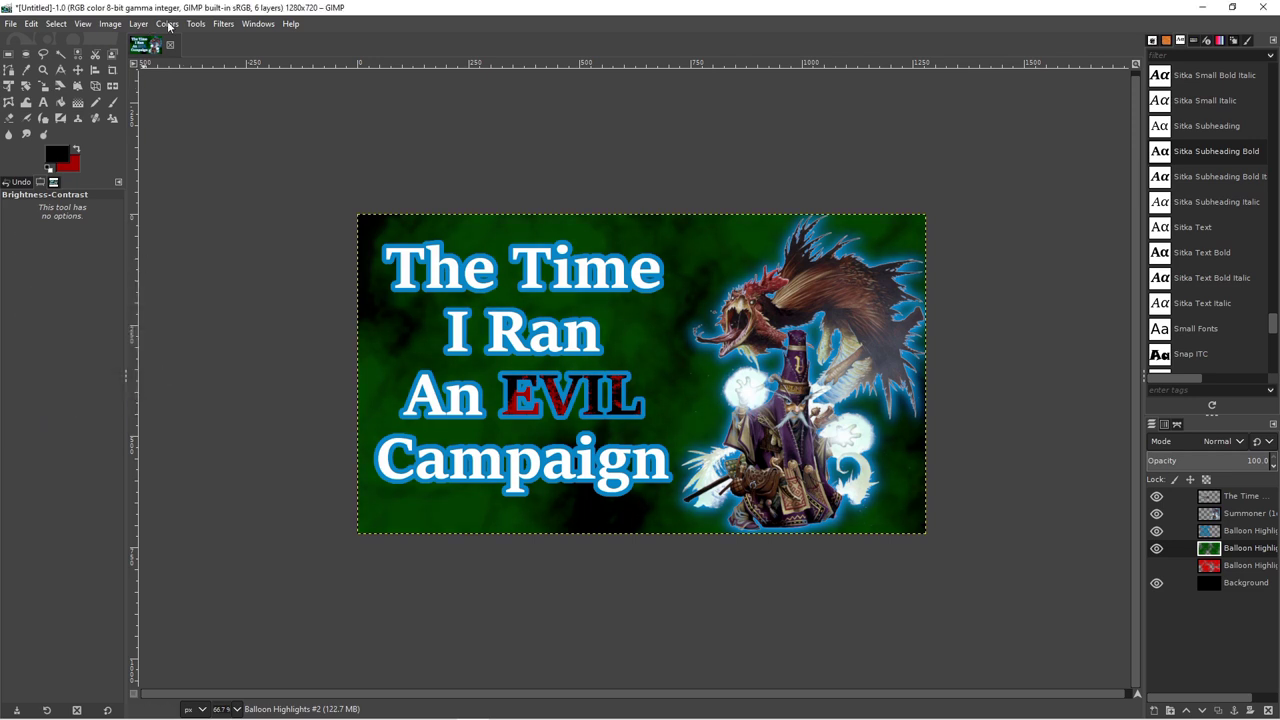
Increase the background's saturation scale in the Saturation adjustment
click(167, 24)
click(215, 103)
drag(192, 199, 220, 199)
Apply the background saturation, then raise the Summoner layer's contrast
click(220, 244)
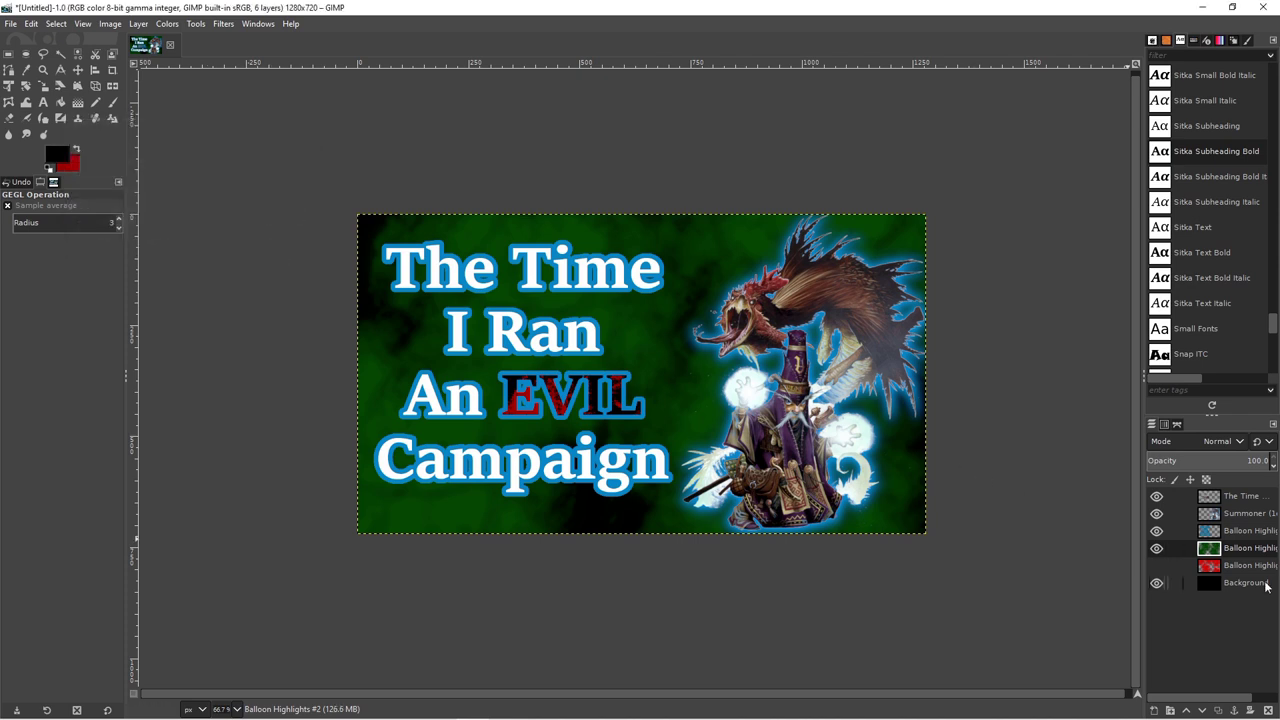
click(1240, 515)
click(167, 24)
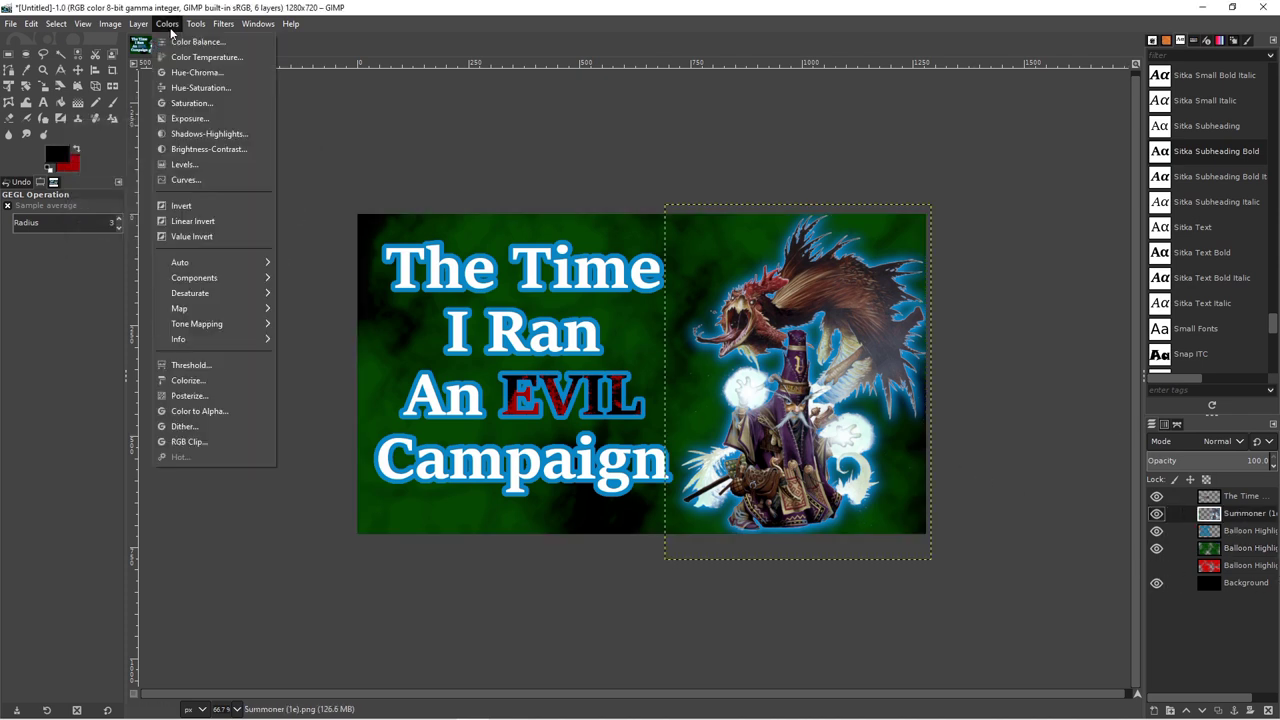
click(215, 150)
drag(137, 343, 153, 343)
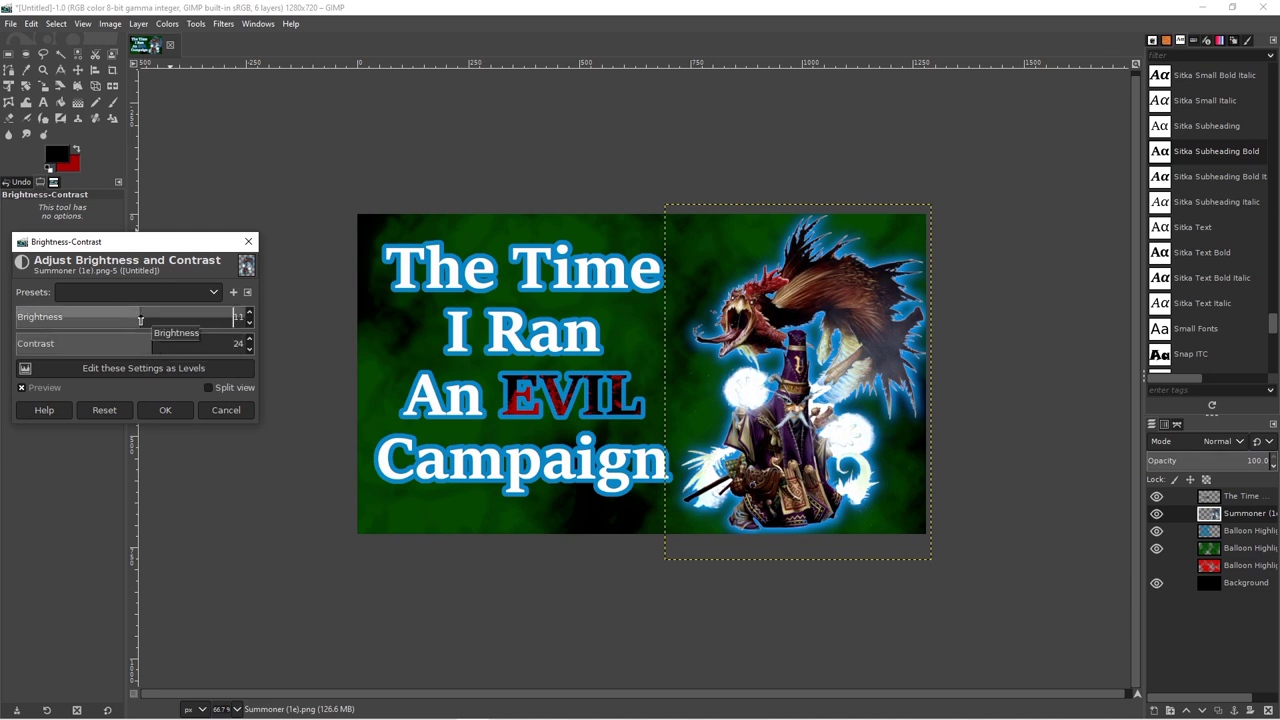
click(165, 410)
Boost the Summoner layer's colour saturation
click(167, 24)
click(210, 198)
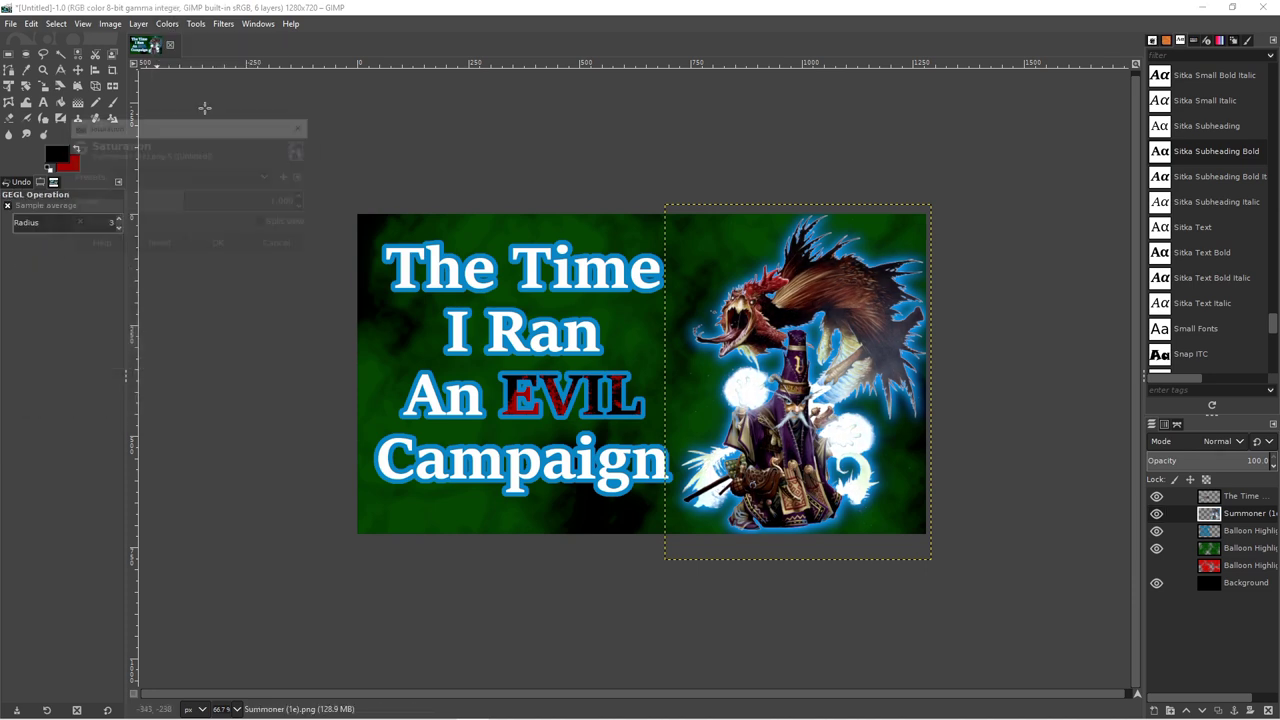
drag(185, 202, 204, 202)
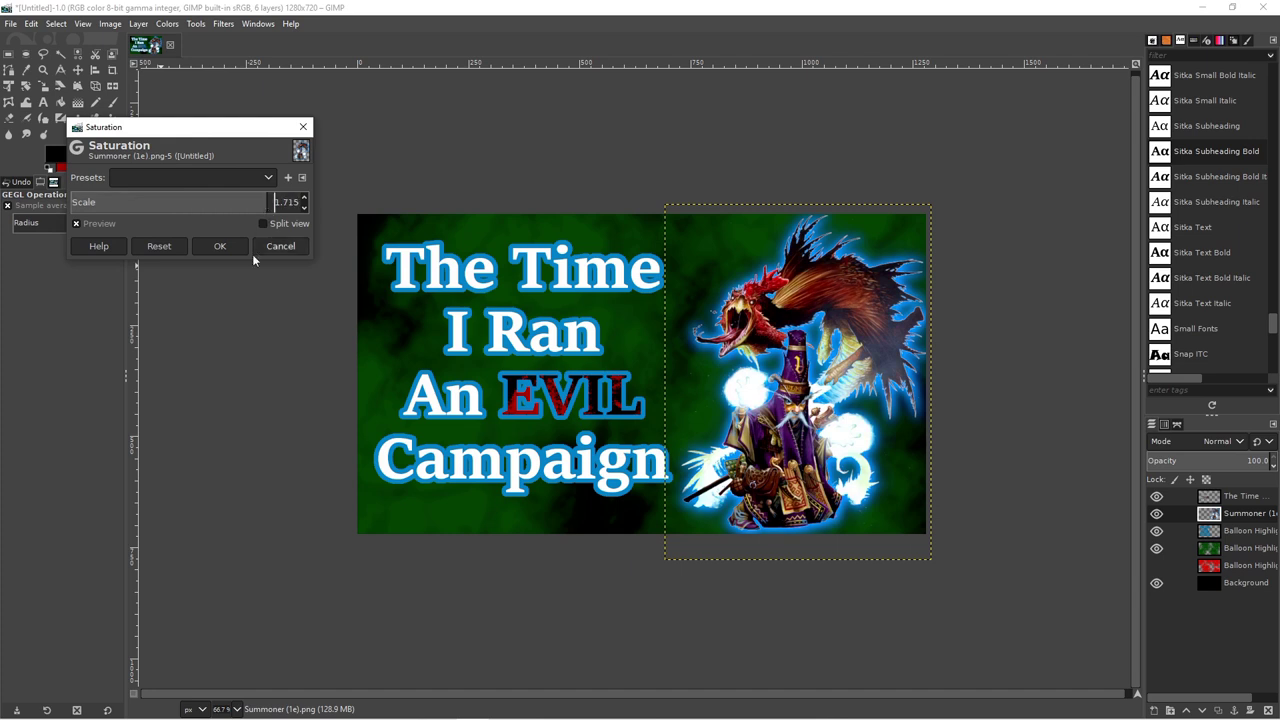
click(224, 247)
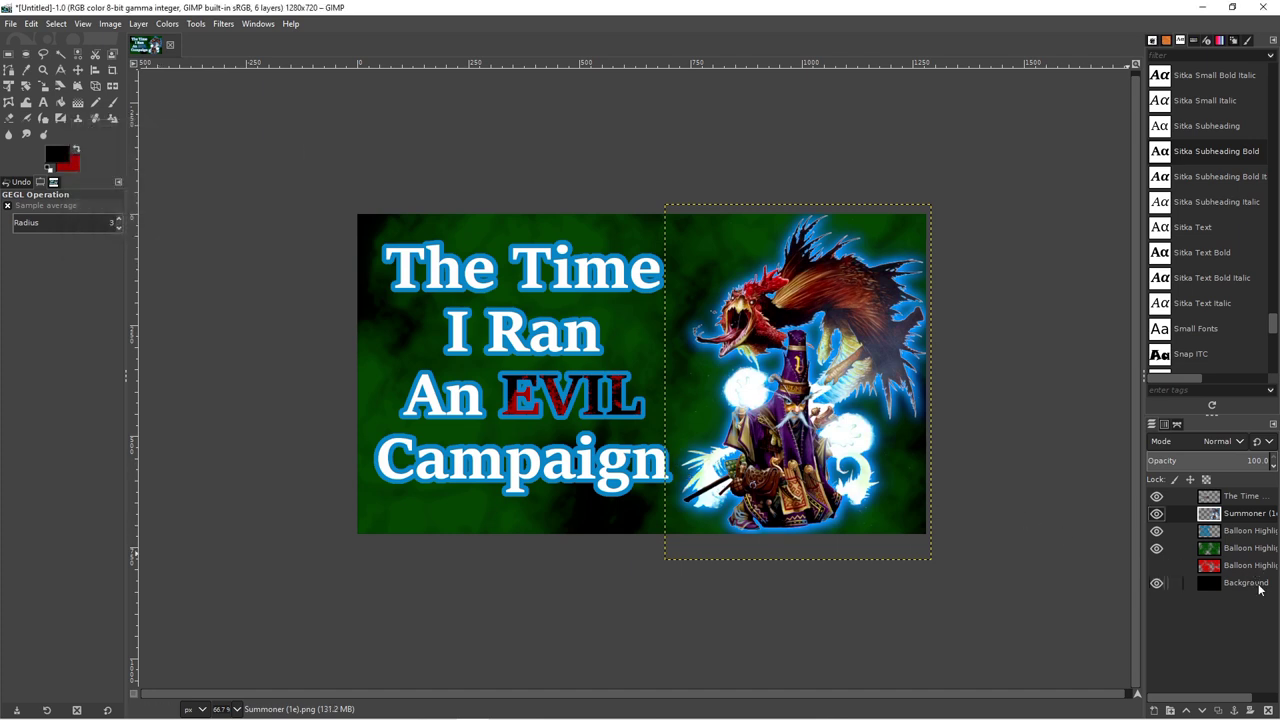
Raise the title text layer's contrast with Brightness-Contrast
click(1240, 497)
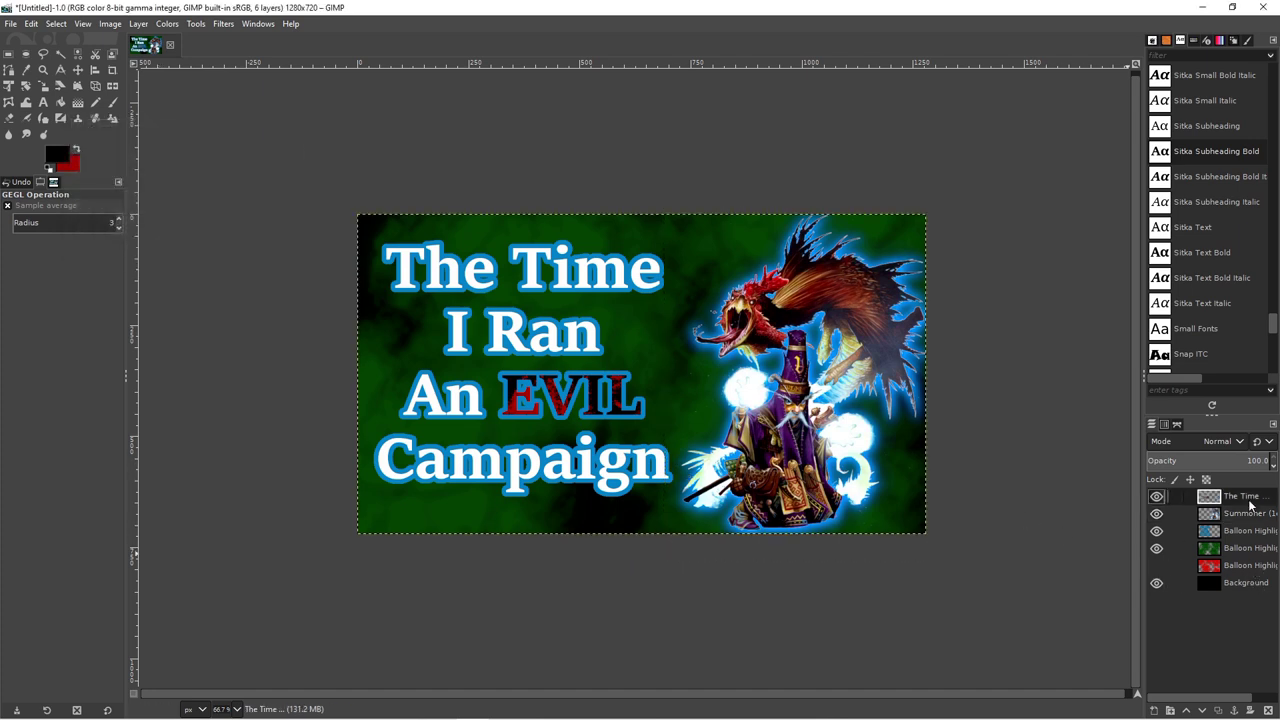
click(223, 24)
click(167, 24)
click(210, 150)
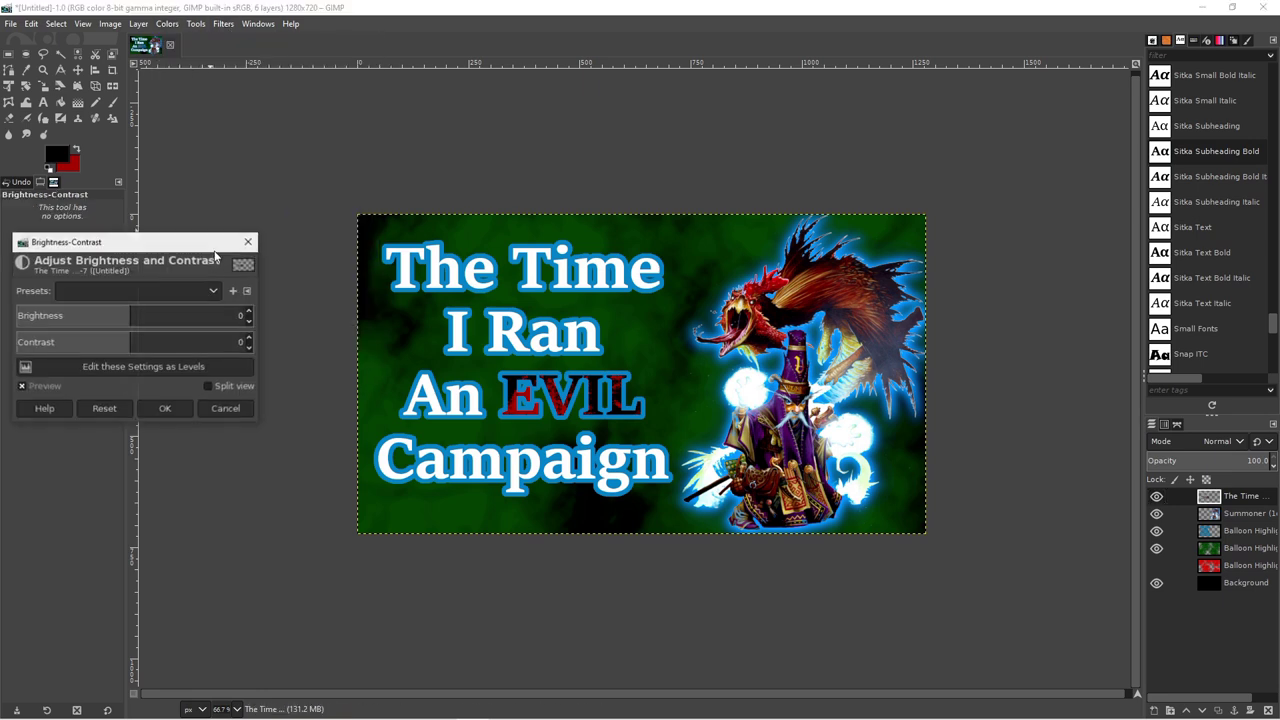
drag(132, 342, 218, 343)
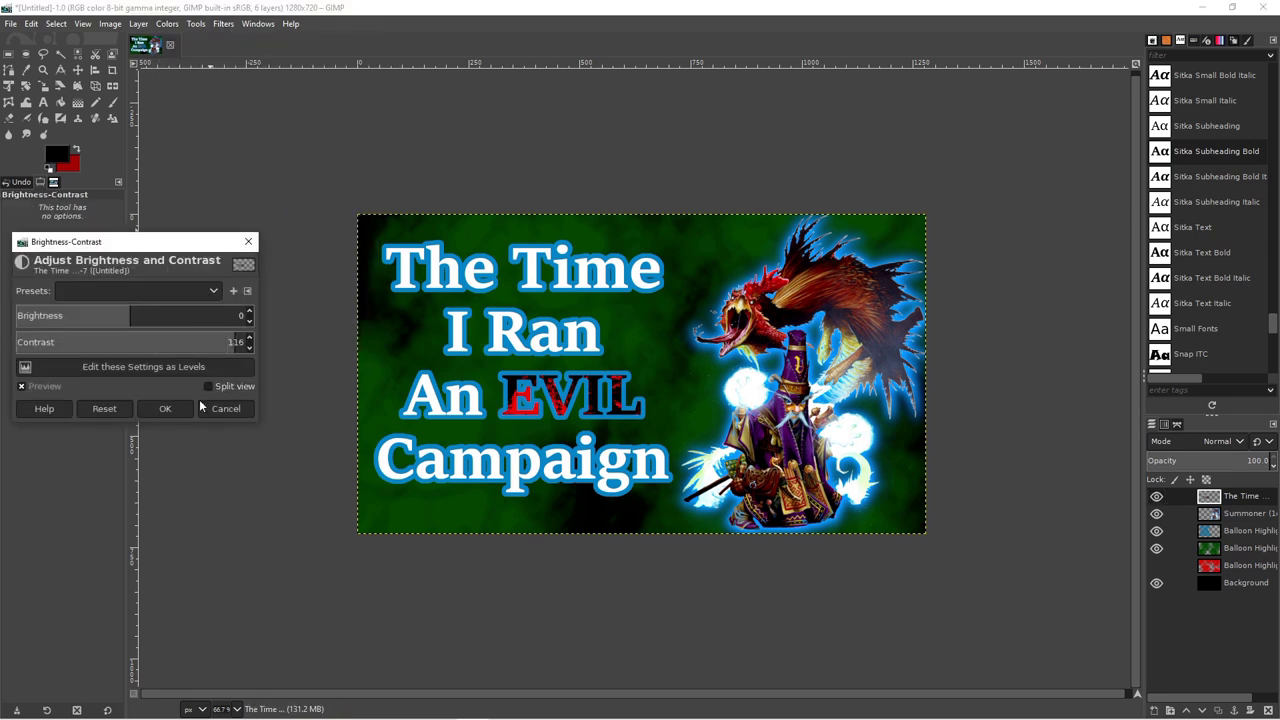
click(165, 408)
Increase the title text layer's saturation, brightening EVIL's red grunge
click(167, 24)
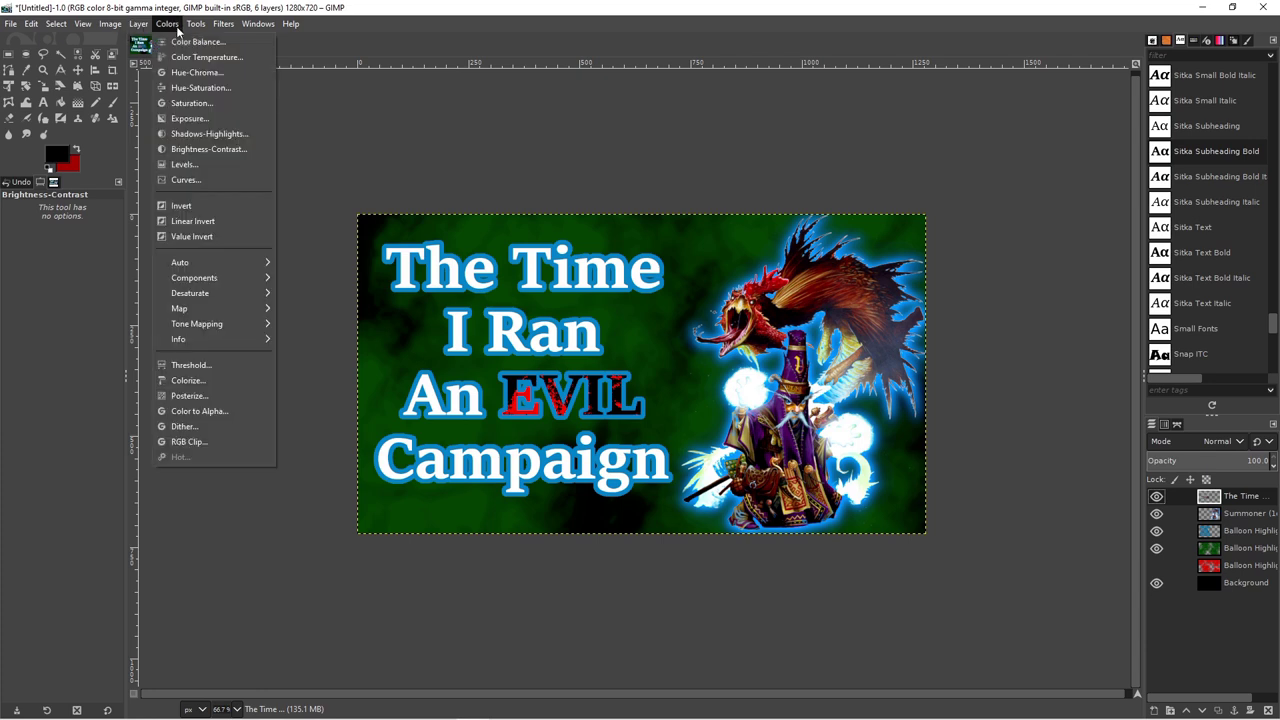
click(185, 104)
drag(191, 200, 265, 200)
click(280, 244)
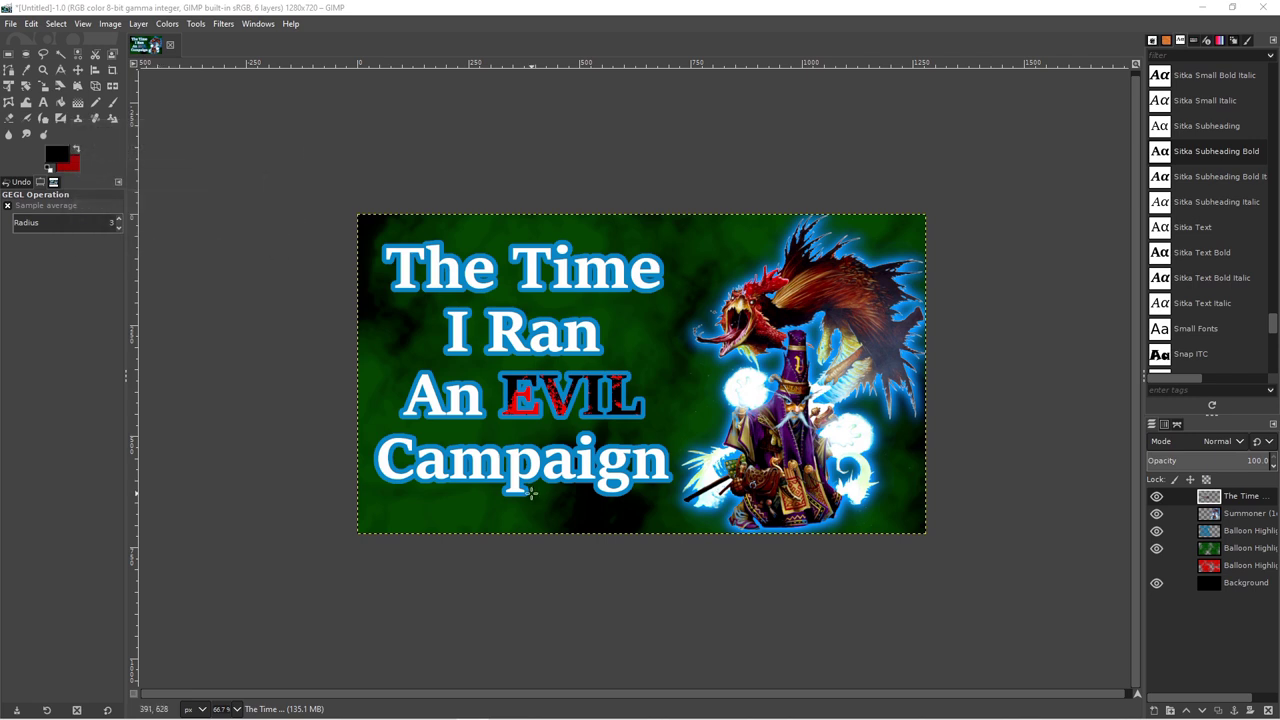
scroll(309, 518, down, 2)
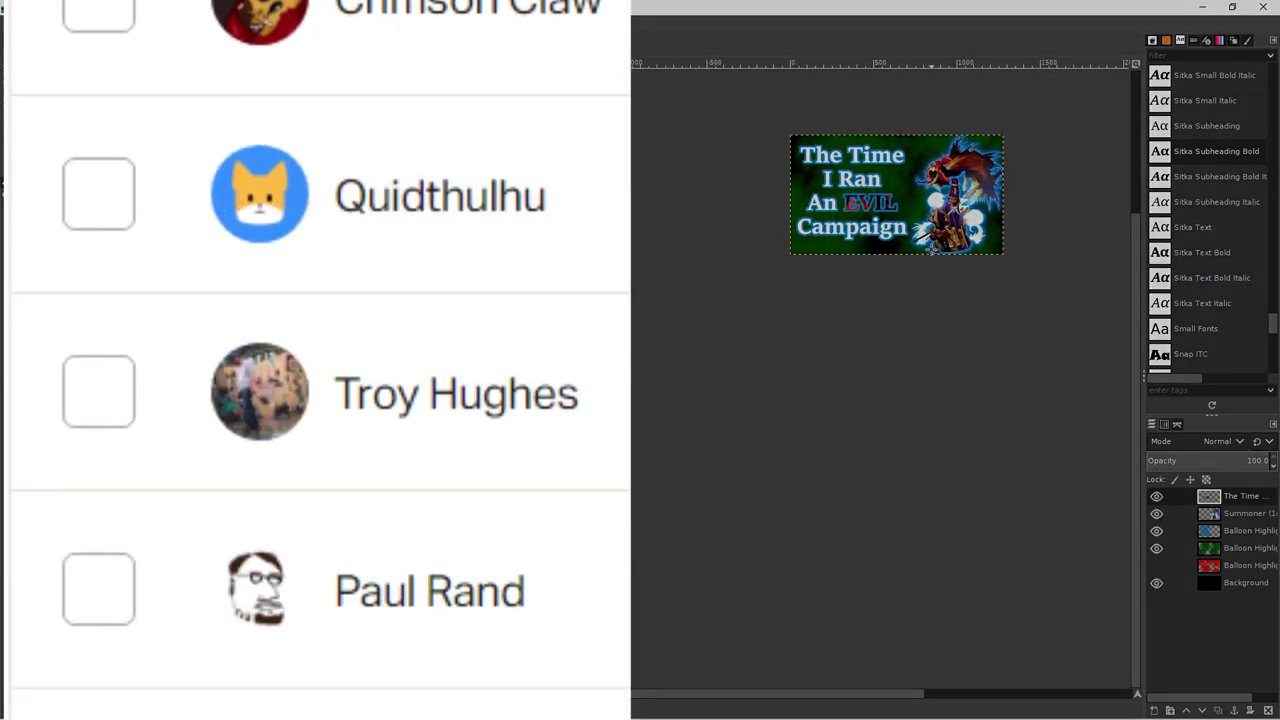